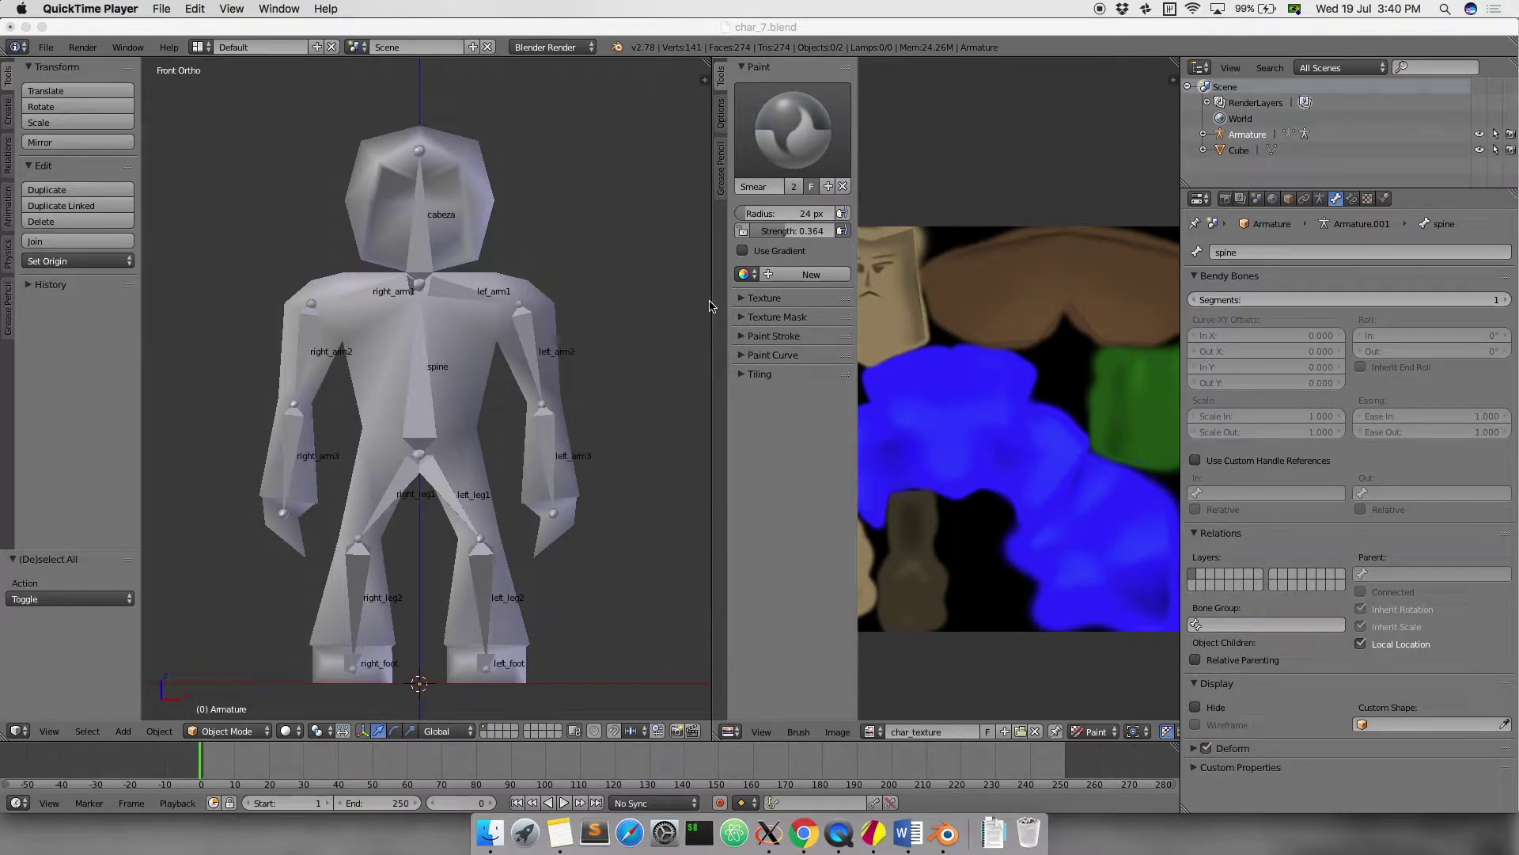
# Orbit the view and select the armature, briefly selecting the character mesh in between
pyautogui.click(478, 386)
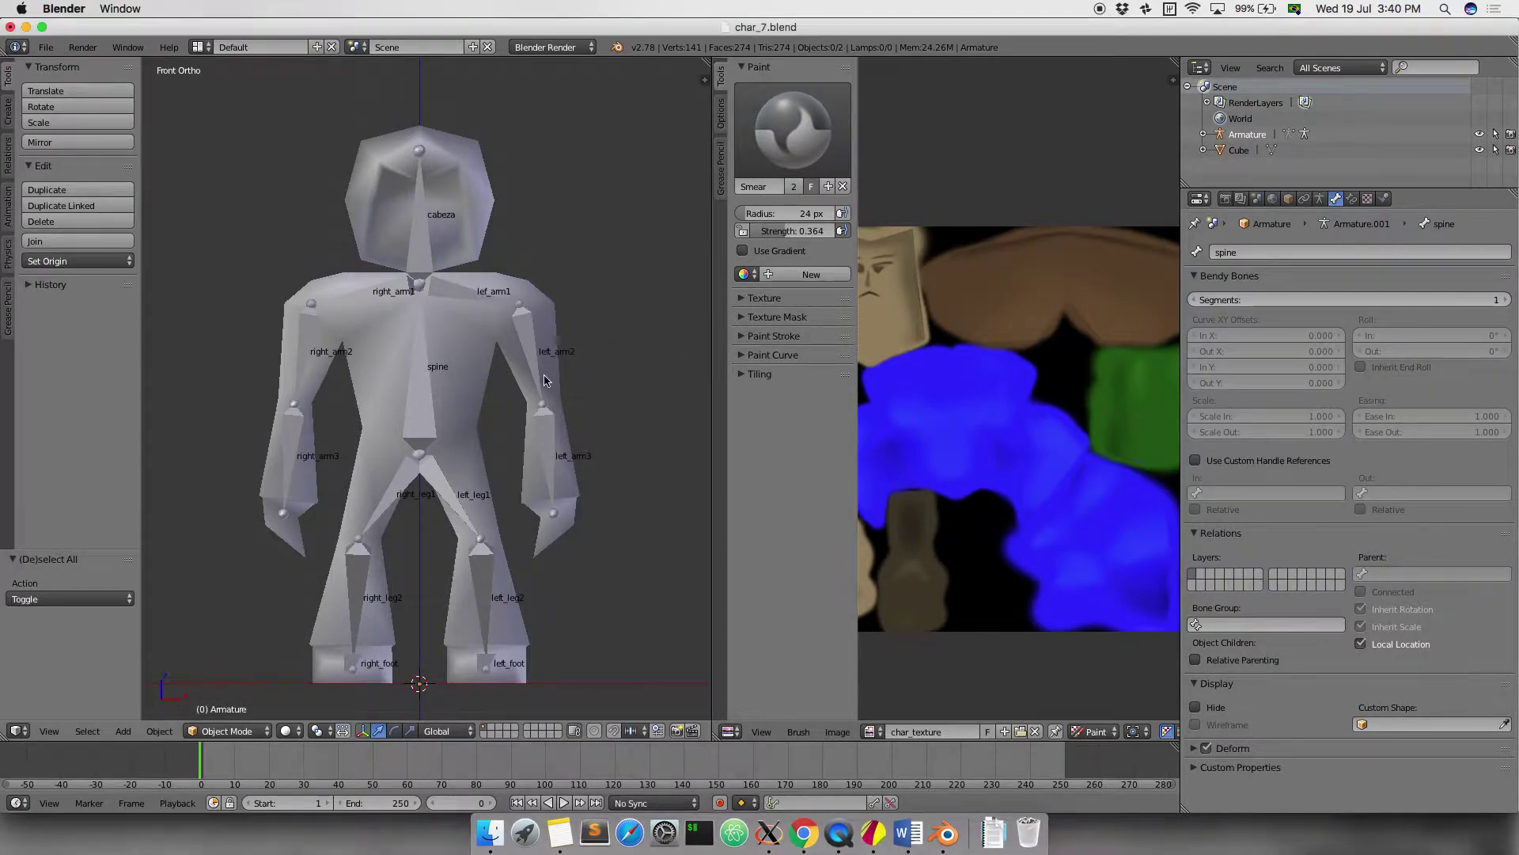
pyautogui.moveTo(544, 381); pyautogui.dragTo(400, 395, button='middle')
pyautogui.rightClick(420, 406)
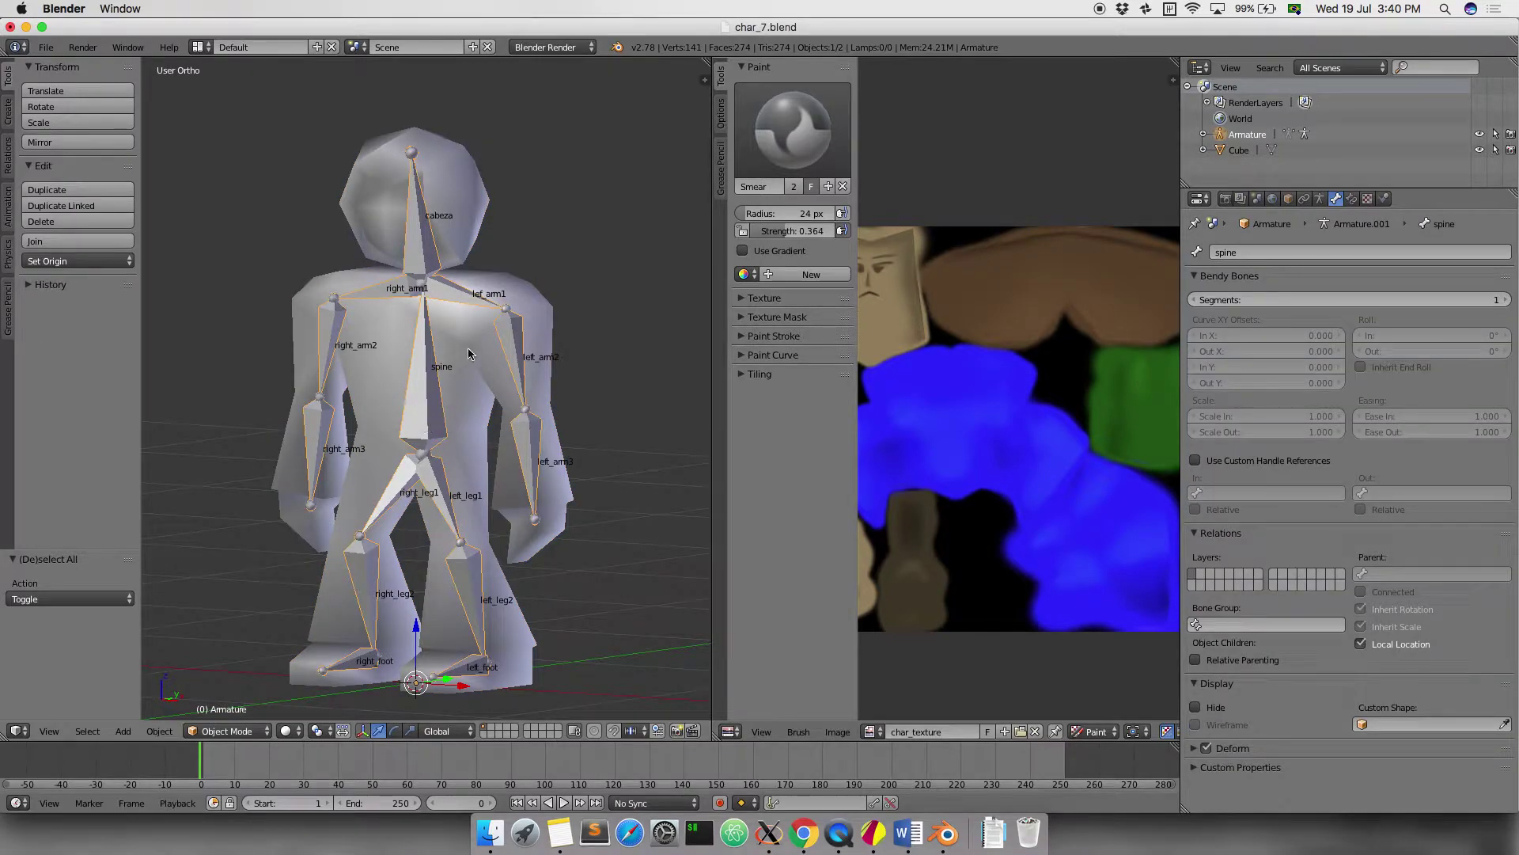
pyautogui.rightClick(468, 353)
pyautogui.rightClick(429, 389)
# Reselect the armature and switch it from the interaction mode list into Pose Mode
pyautogui.click(229, 730)
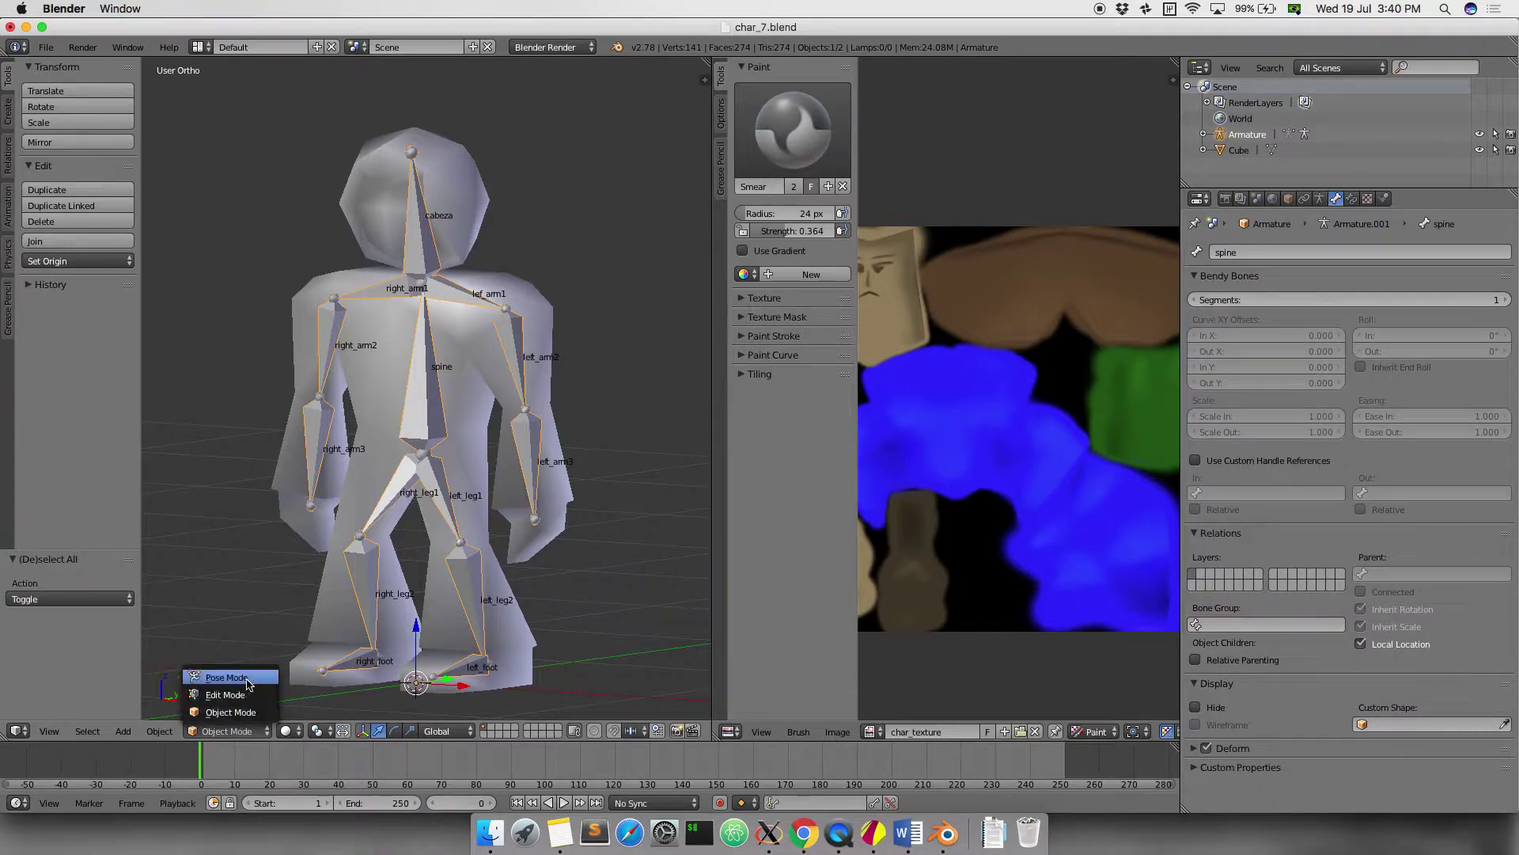
pyautogui.click(231, 720)
pyautogui.rightClick(346, 519)
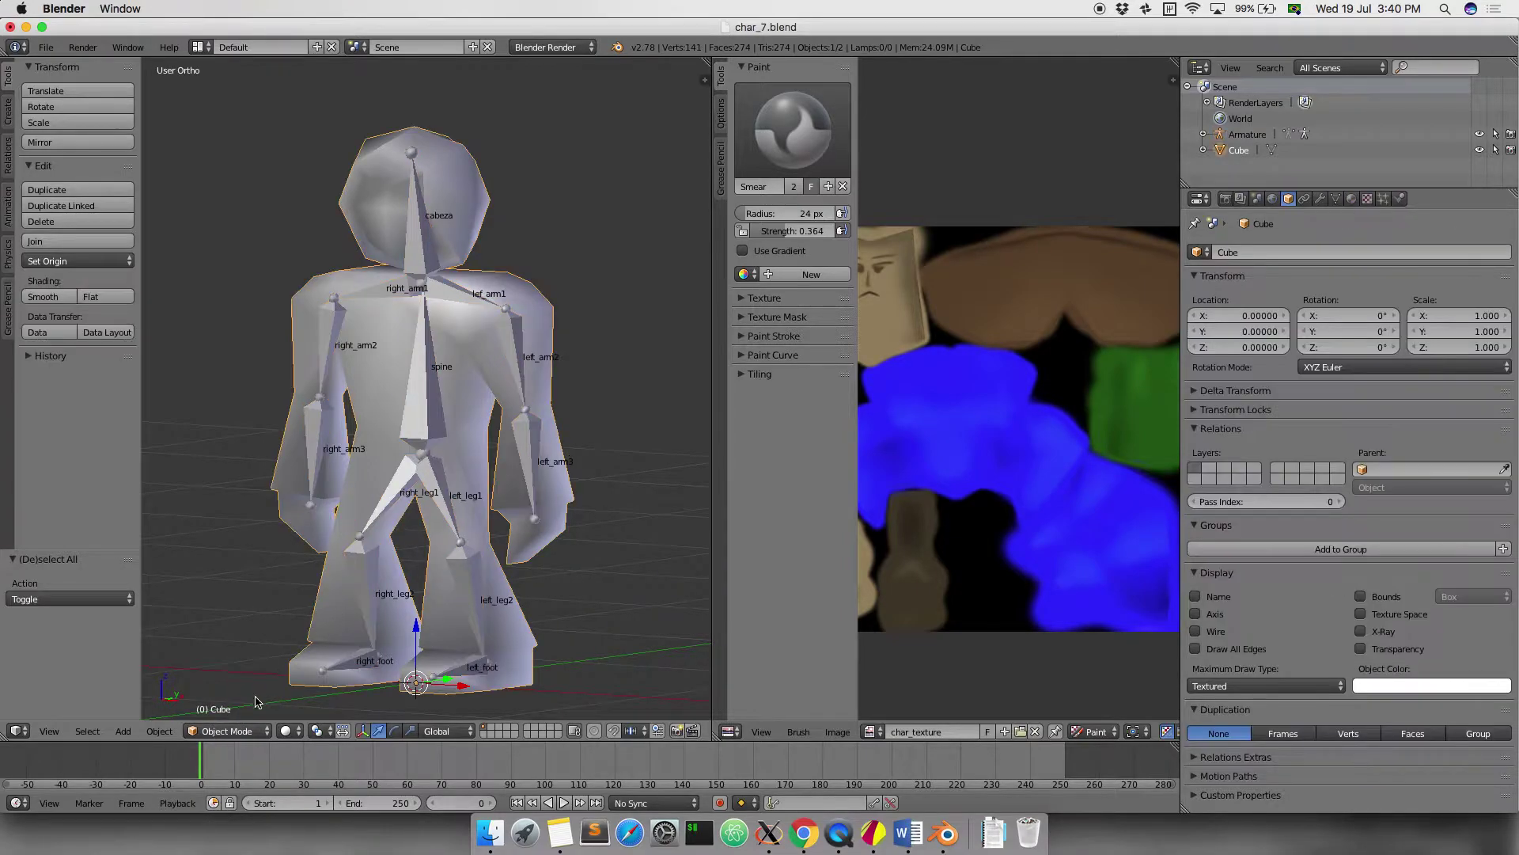
pyautogui.click(228, 730)
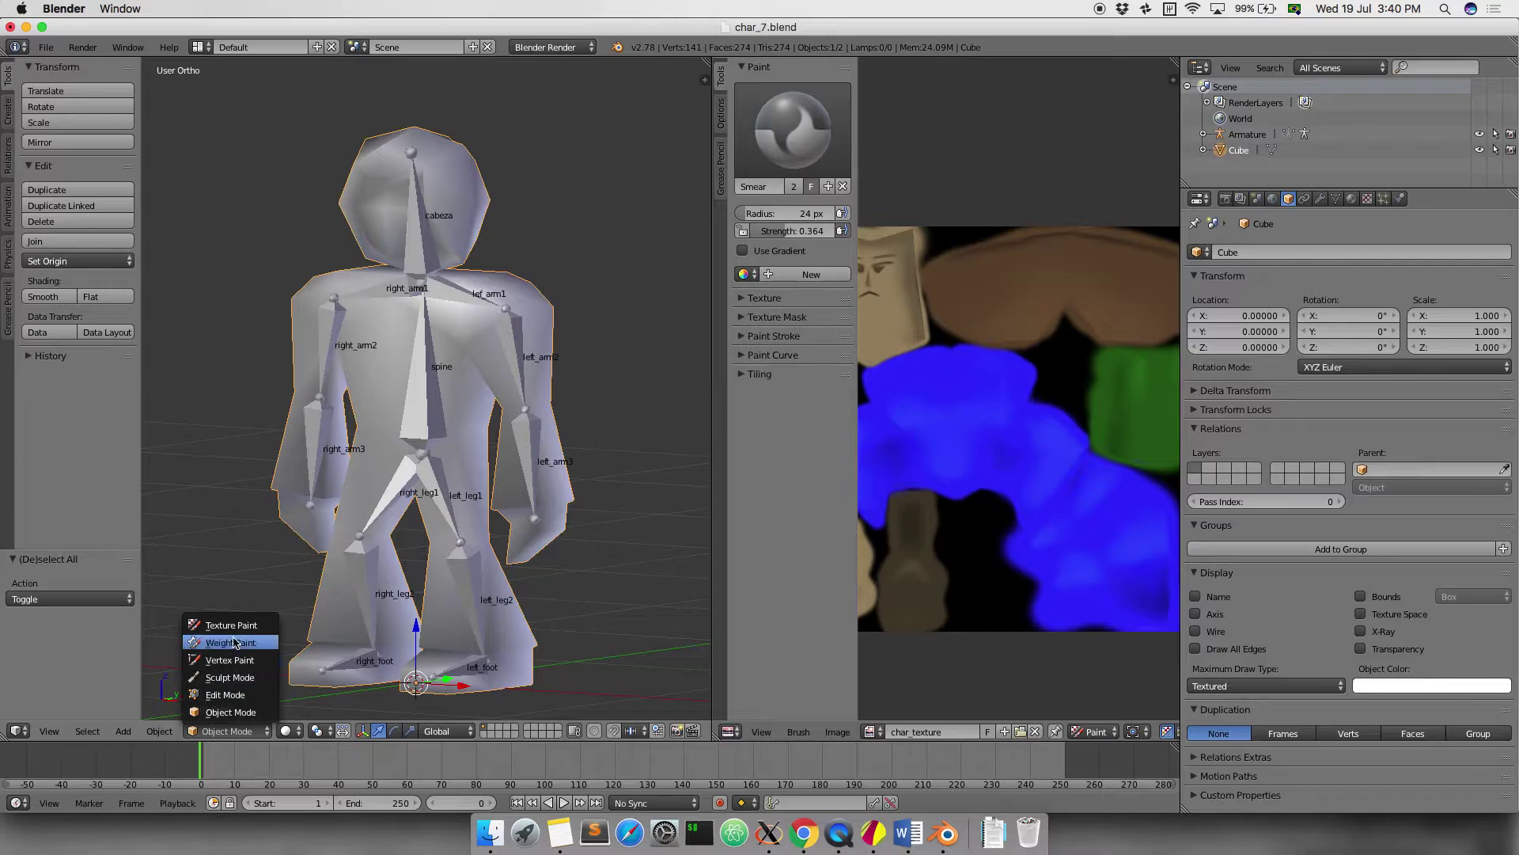
pyautogui.rightClick(378, 510)
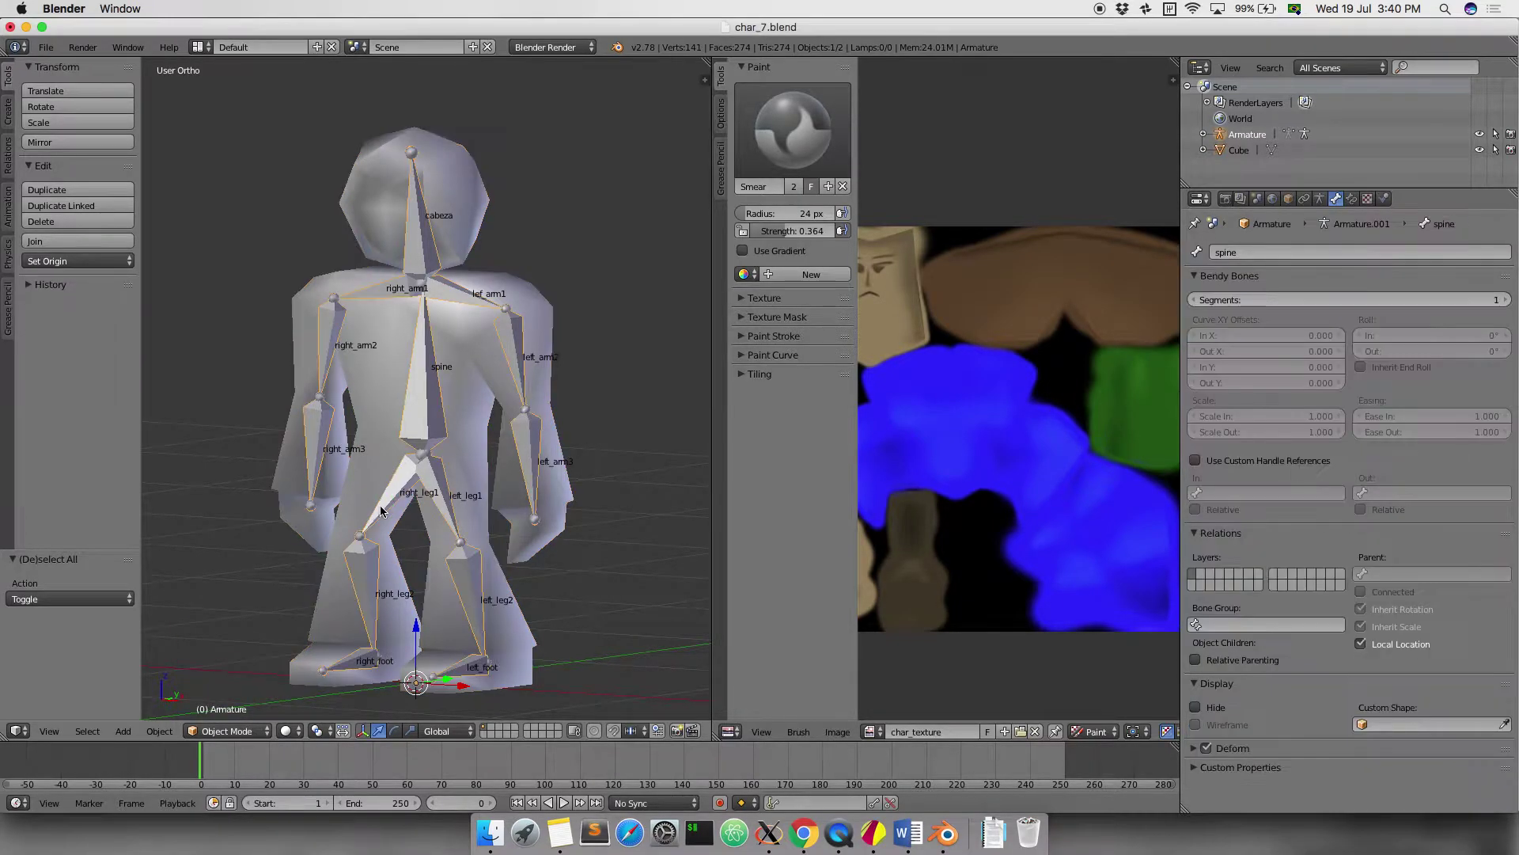
pyautogui.click(228, 730)
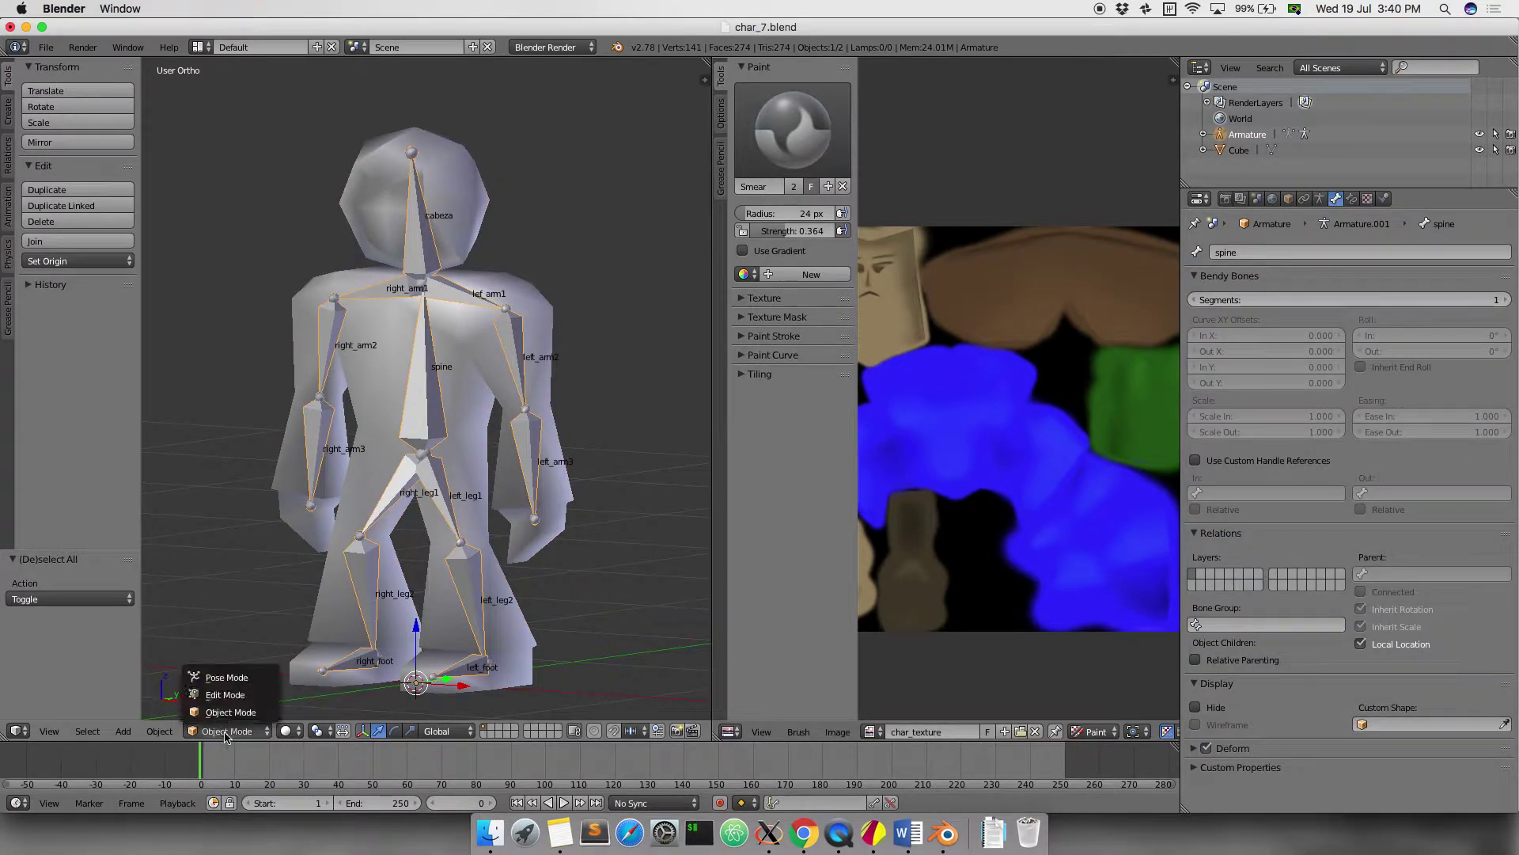
pyautogui.click(223, 677)
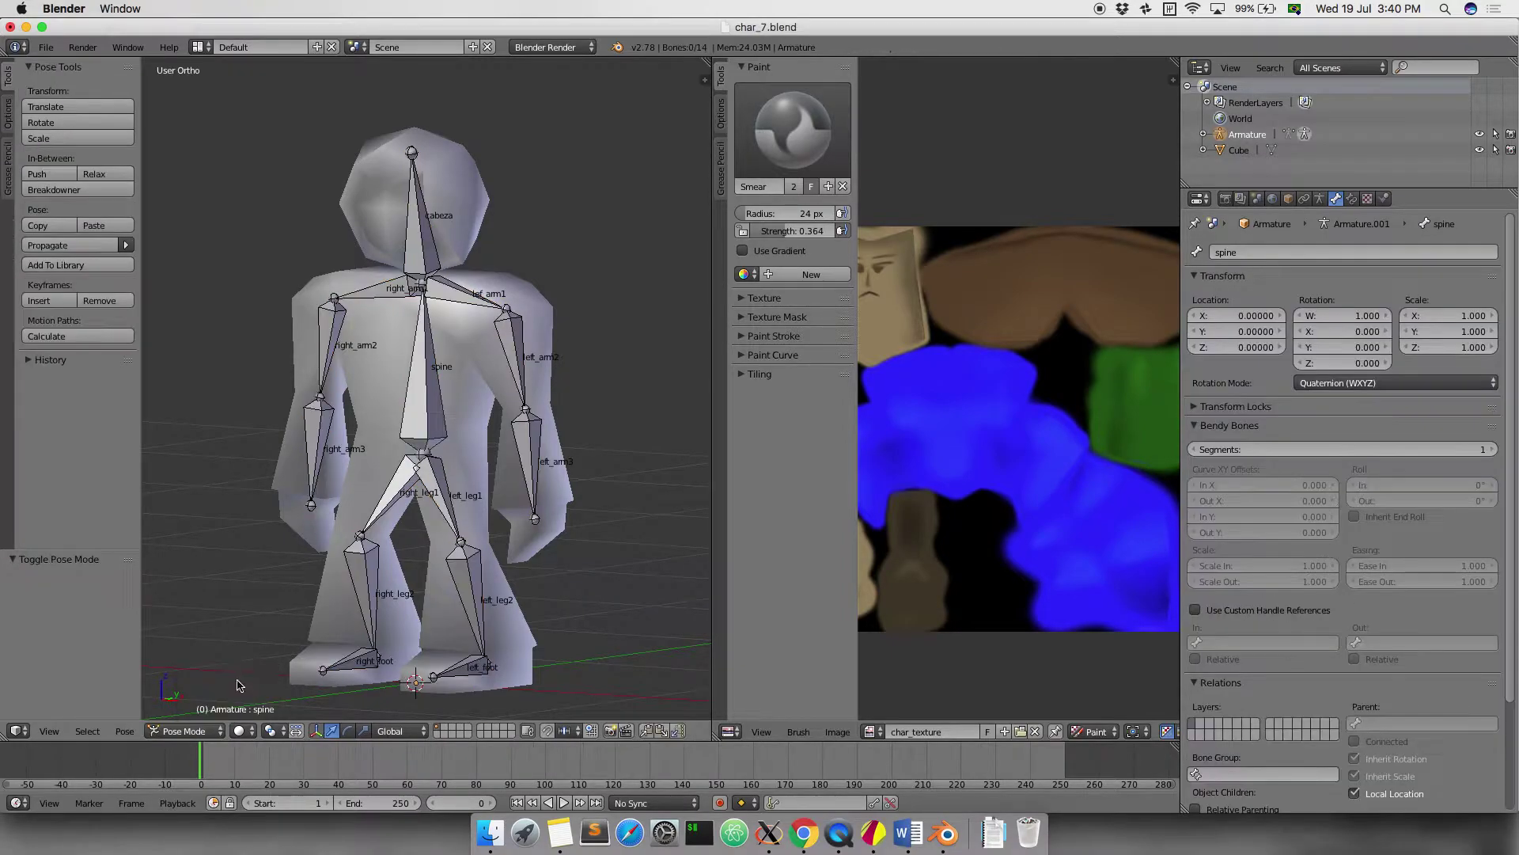
# In front view, test-rotate the spine and lef_arm1 bones, cancelling each rotation
pyautogui.press('KP_1')
pyautogui.rightClick(427, 420)
pyautogui.press('r')
pyautogui.press('Escape')
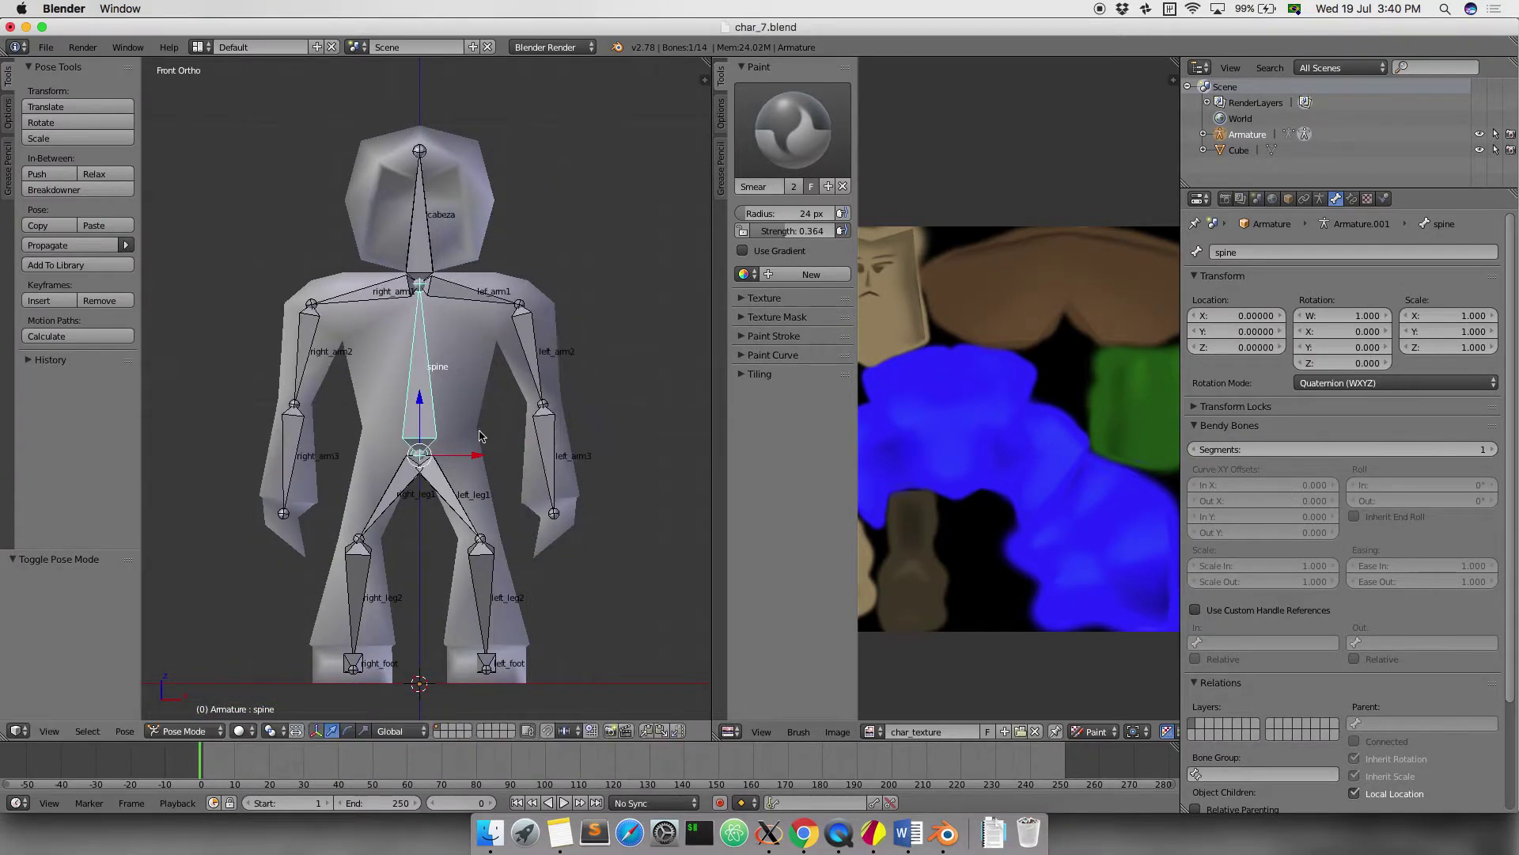
pyautogui.rightClick(472, 295)
pyautogui.press('r')
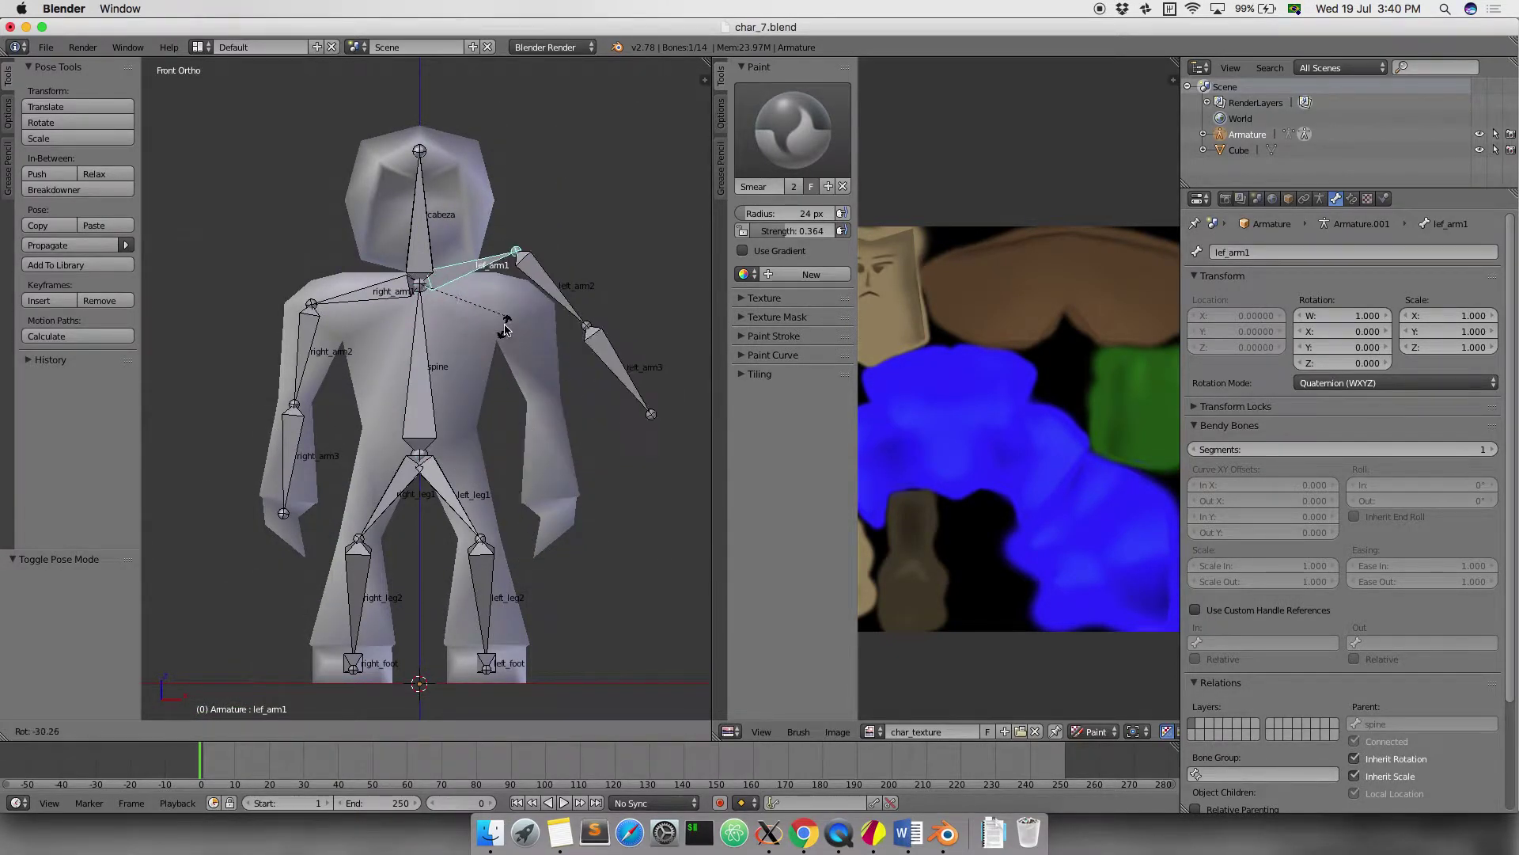
pyautogui.press('Escape')
# Test-rotate left_arm2 and right_arm2 without keeping changes, then return the armature to Object Mode
pyautogui.rightClick(522, 317)
pyautogui.press('r')
pyautogui.press('Escape')
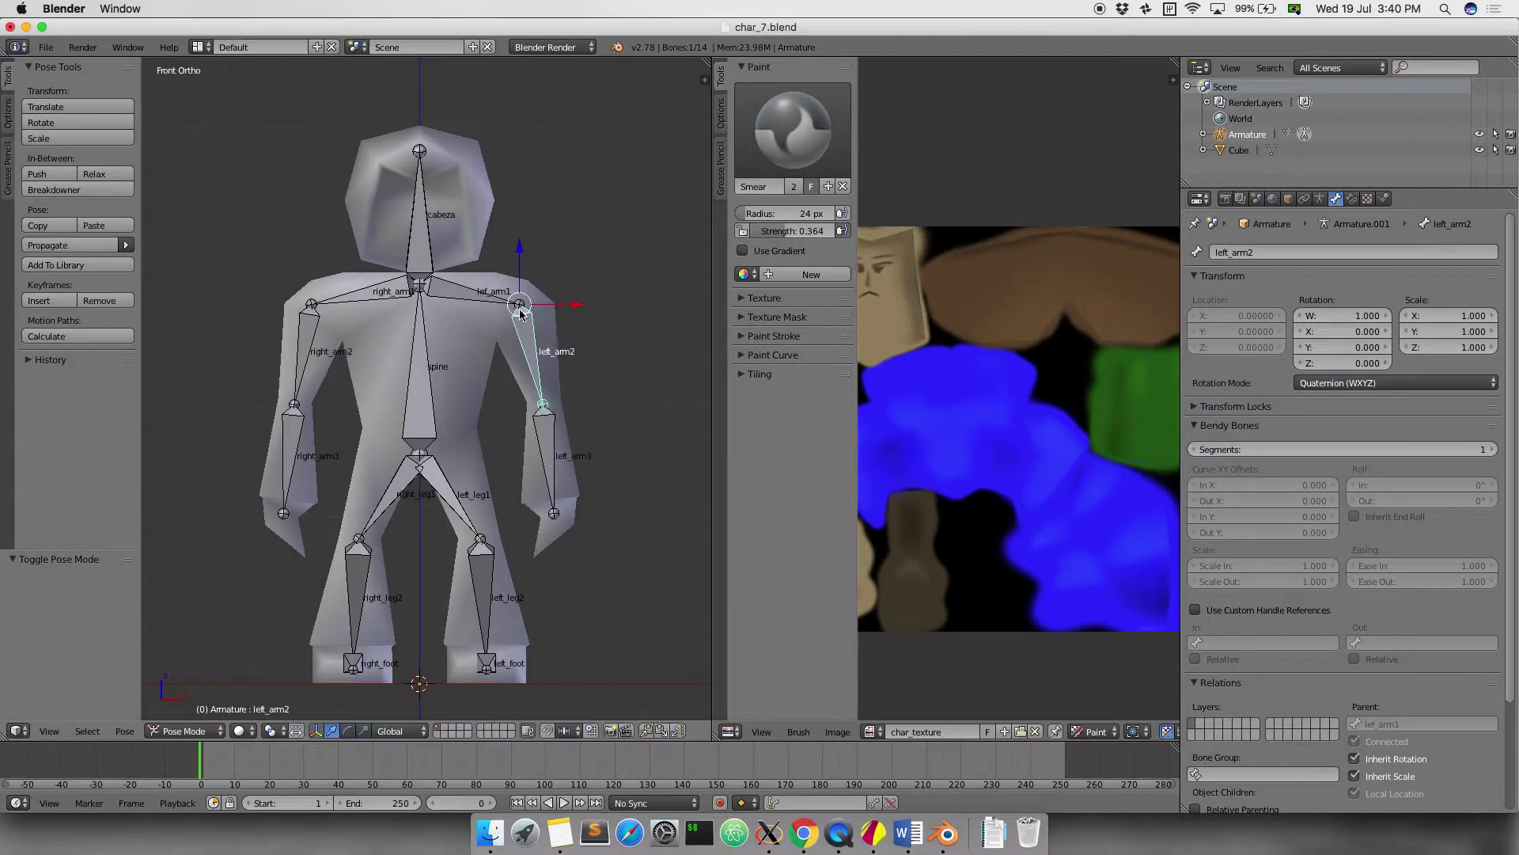
pyautogui.rightClick(308, 351)
pyautogui.press('r')
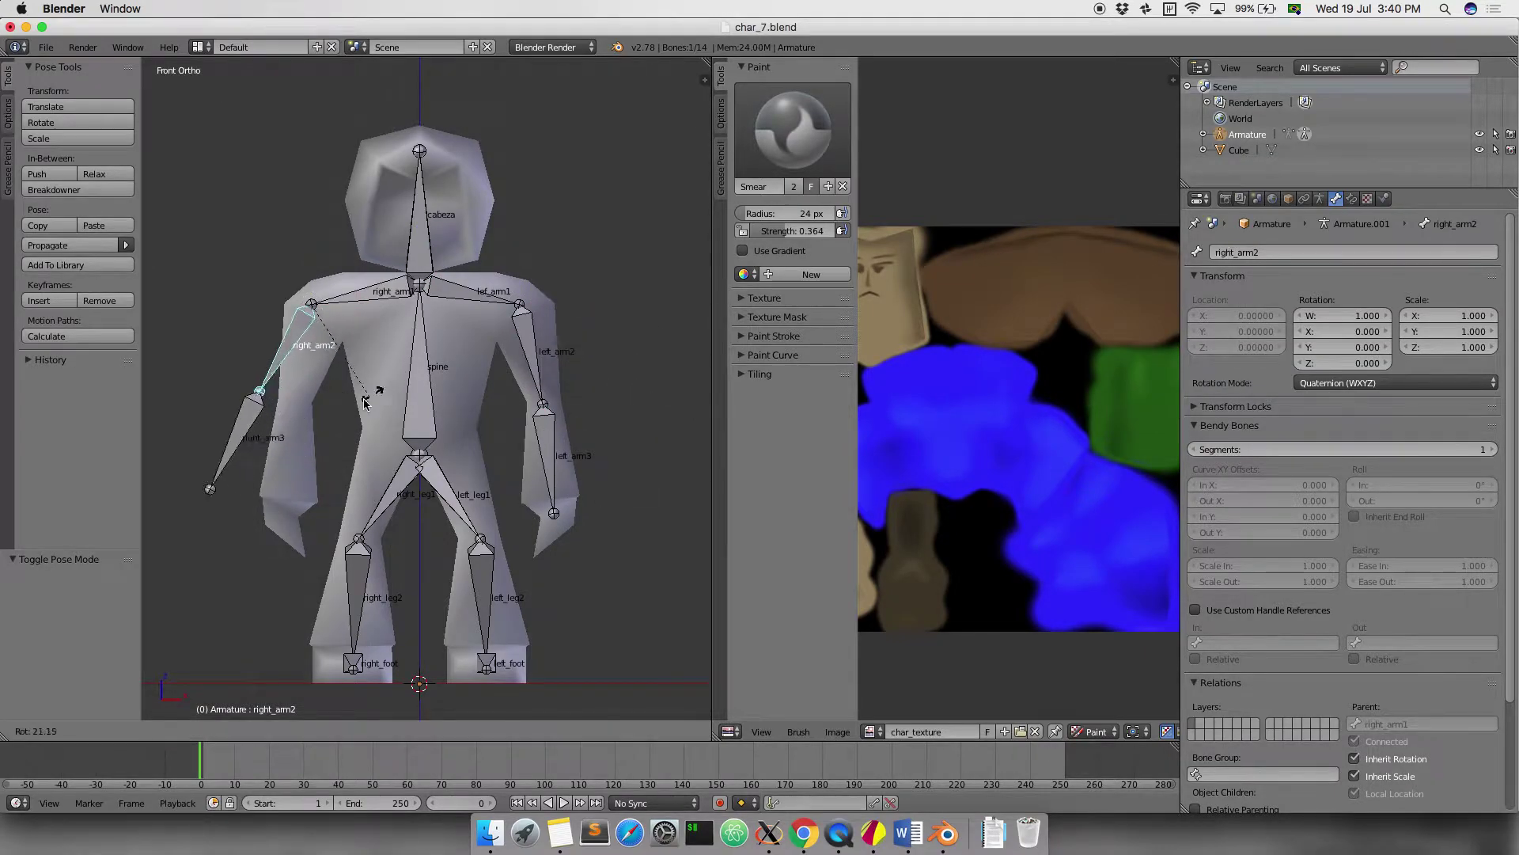
pyautogui.press('Escape')
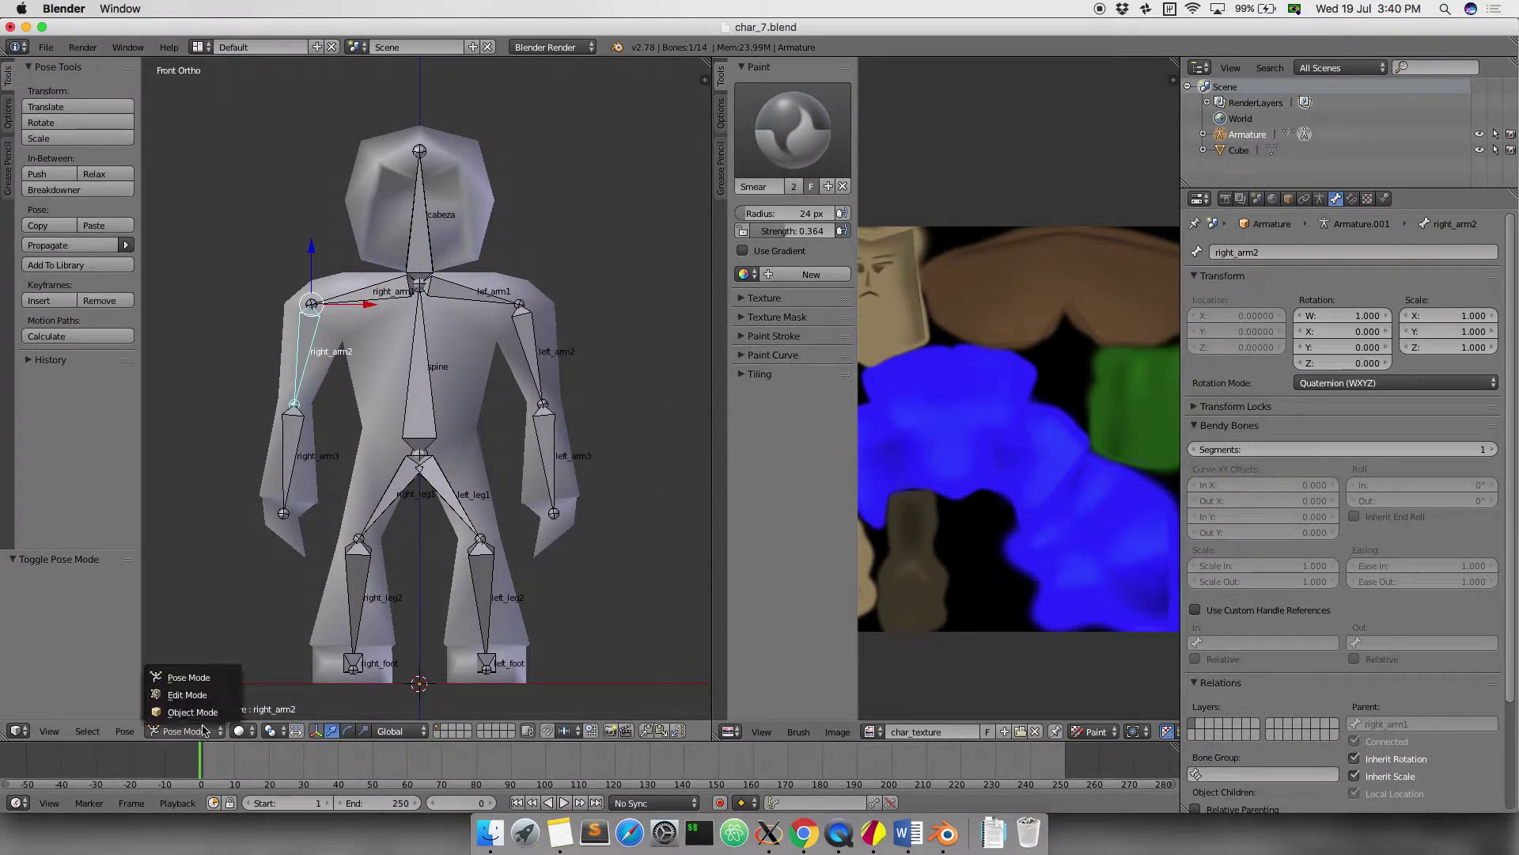
pyautogui.press('r')
pyautogui.press('Escape')
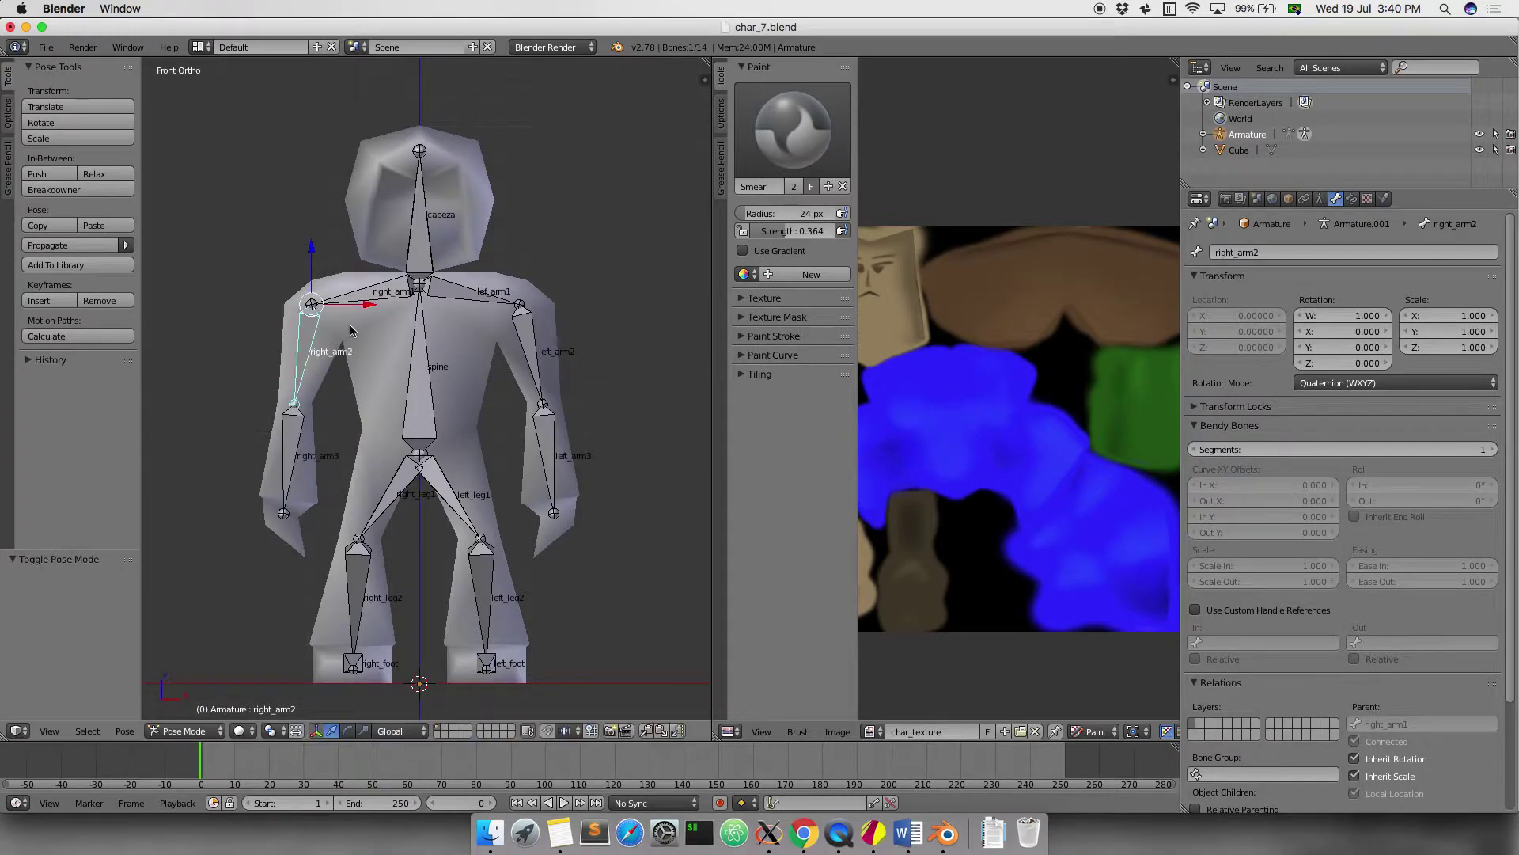
pyautogui.click(190, 731)
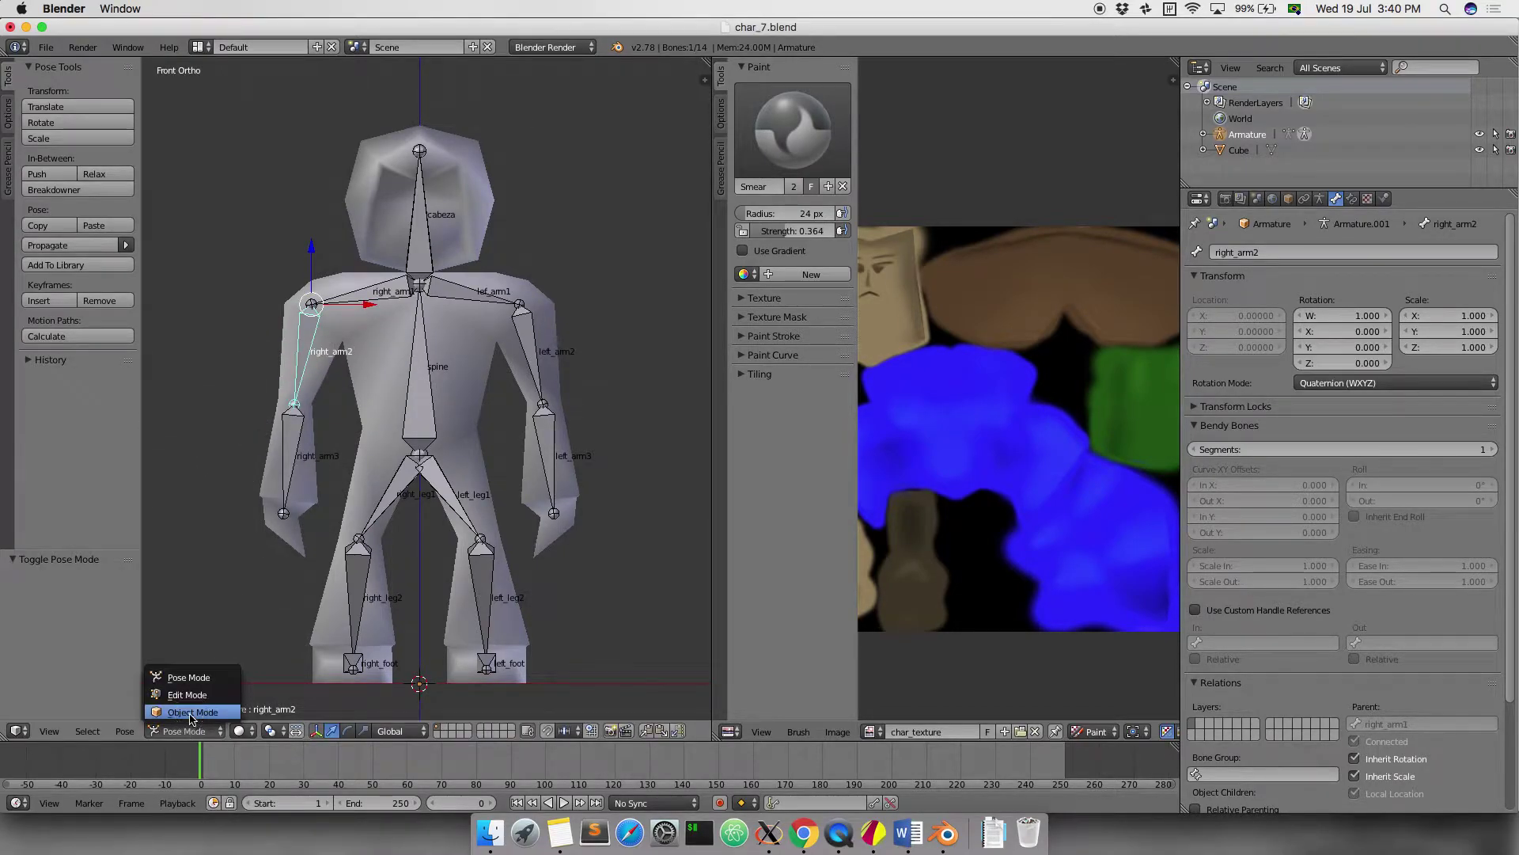
pyautogui.click(194, 717)
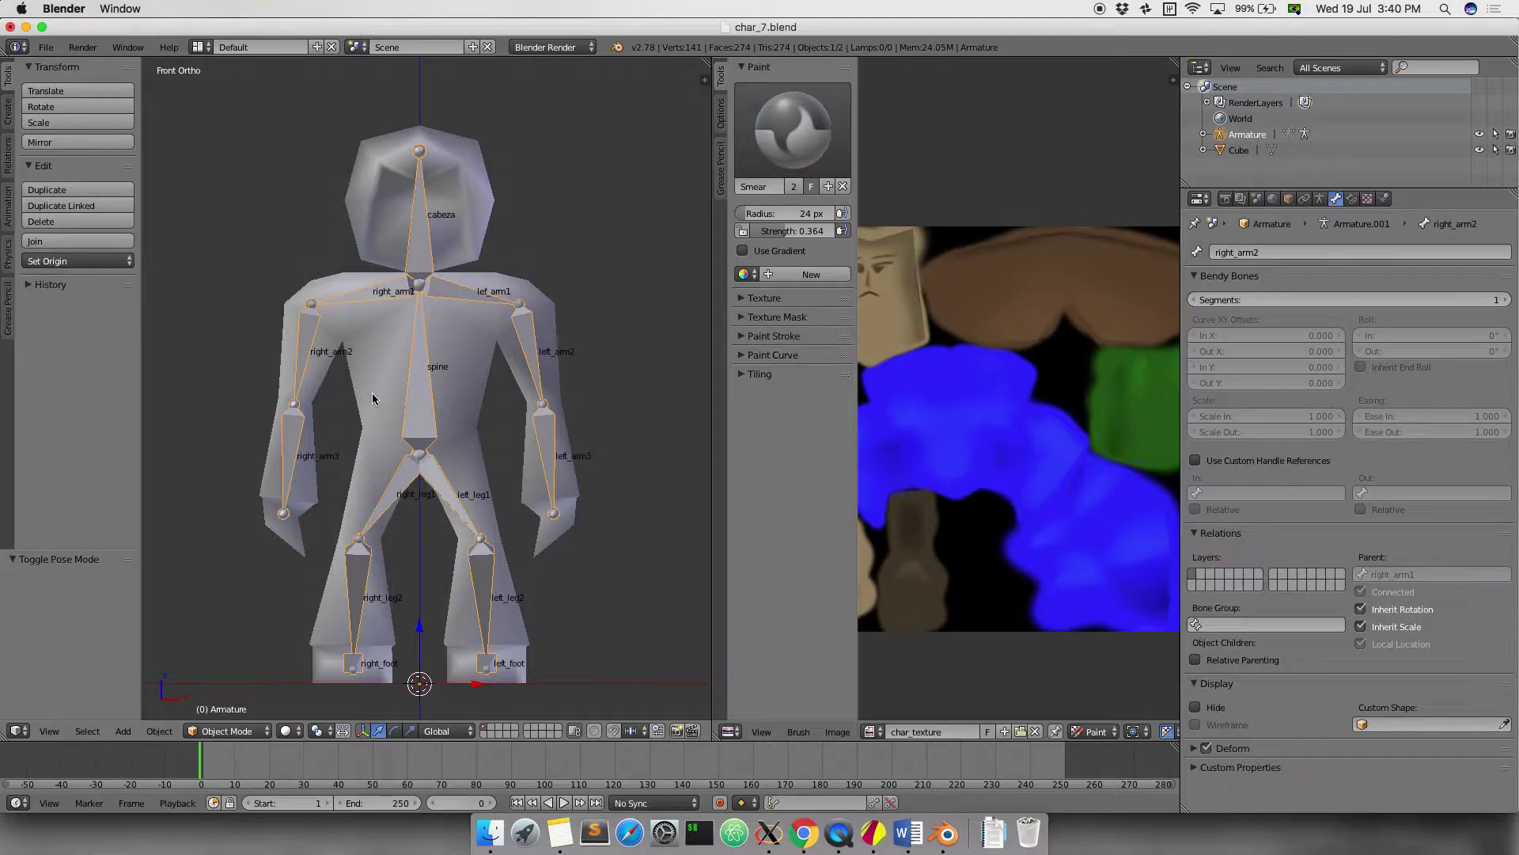
# Select the character mesh, then Shift-add the armature as the active object
pyautogui.rightClick(372, 205)
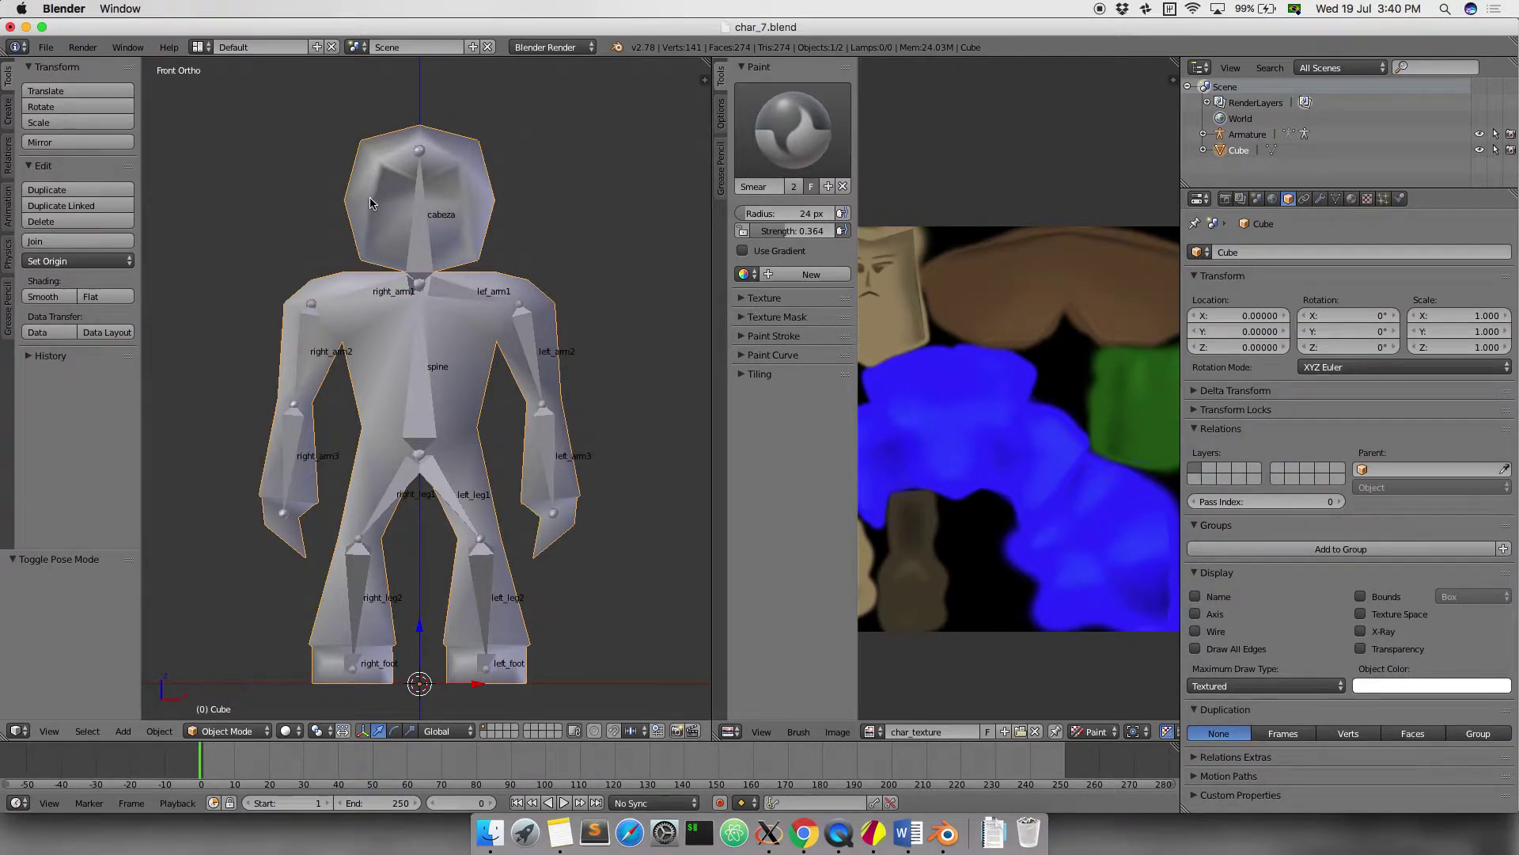
pyautogui.keyDown('shift'); pyautogui.rightClick(422, 241); pyautogui.keyUp('shift')
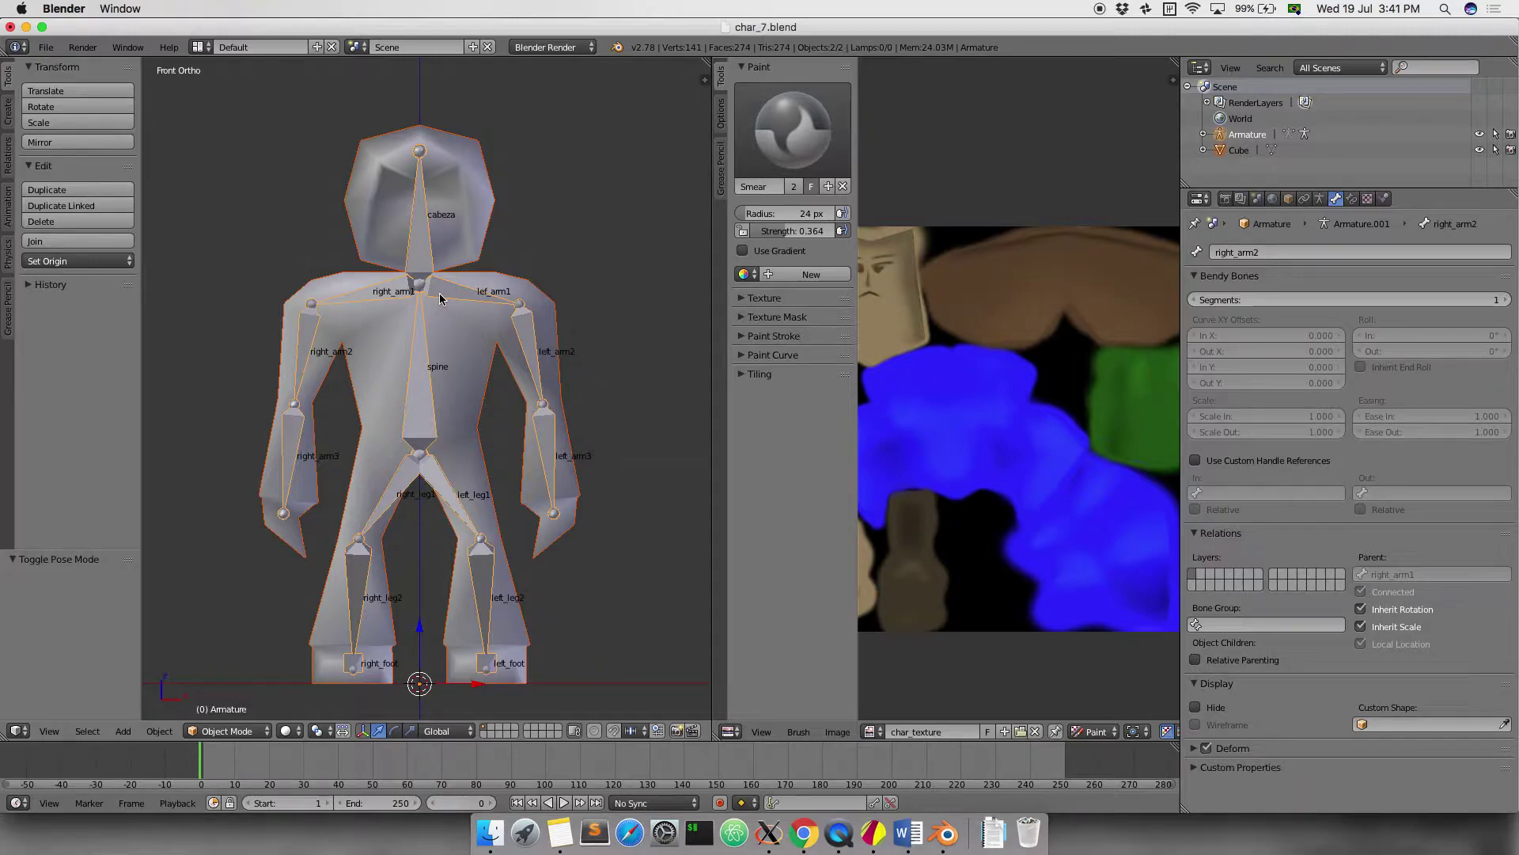
# Dismiss the Clear Parent menu, then bring up the Set Parent To menu with Ctrl+P
pyautogui.hotkey('alt', 'p')
pyautogui.click(436, 297)
pyautogui.hotkey('ctrl', 'p')
pyautogui.hotkey('ctrl', 'p')
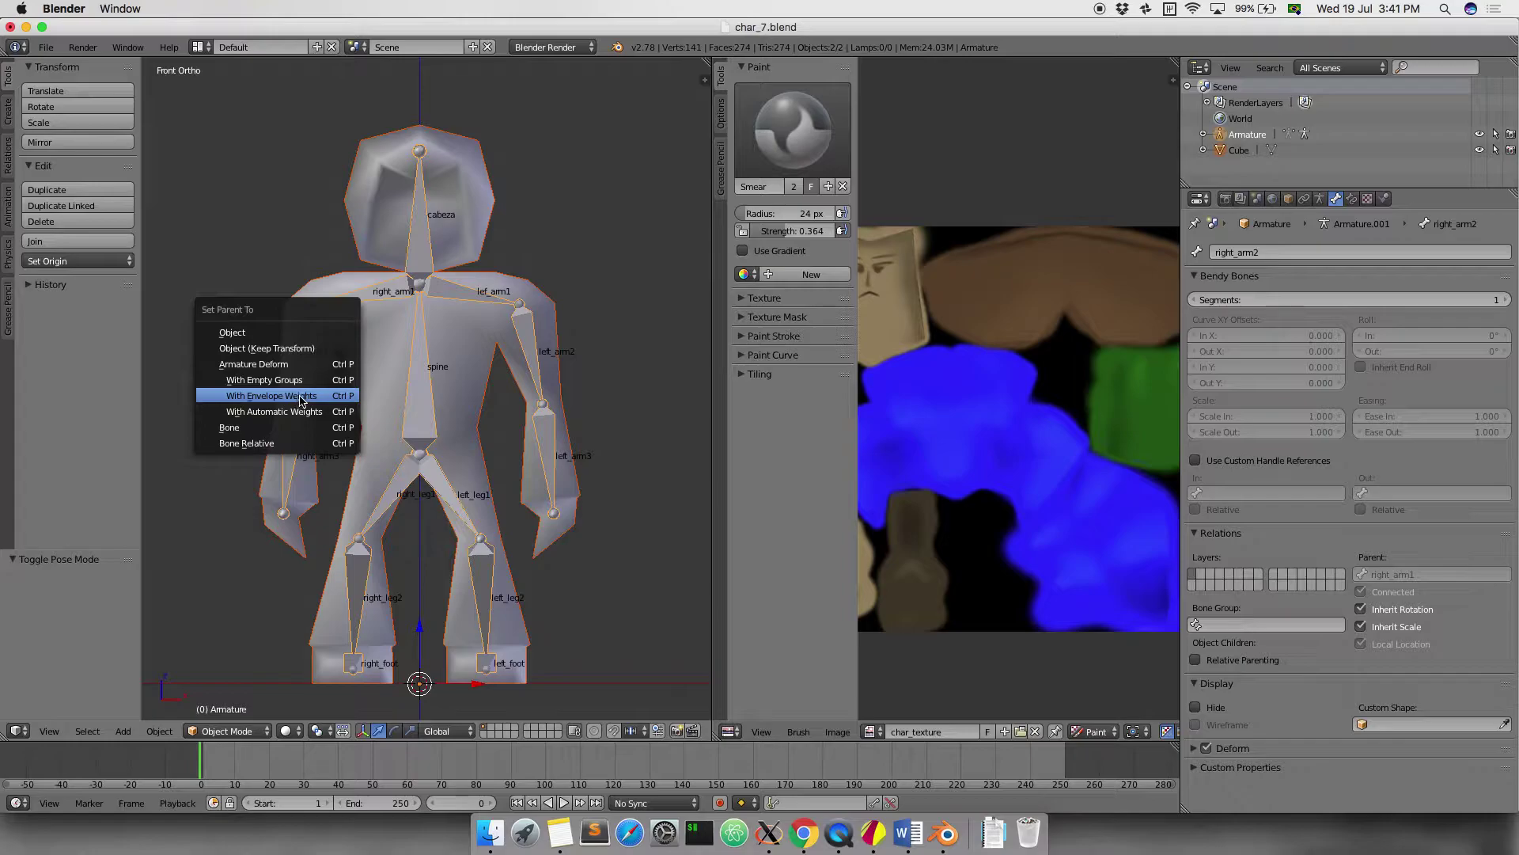
# Parent with Envelope Weights, then redo it as Armature Deform With Automatic Weights
pyautogui.click(281, 398)
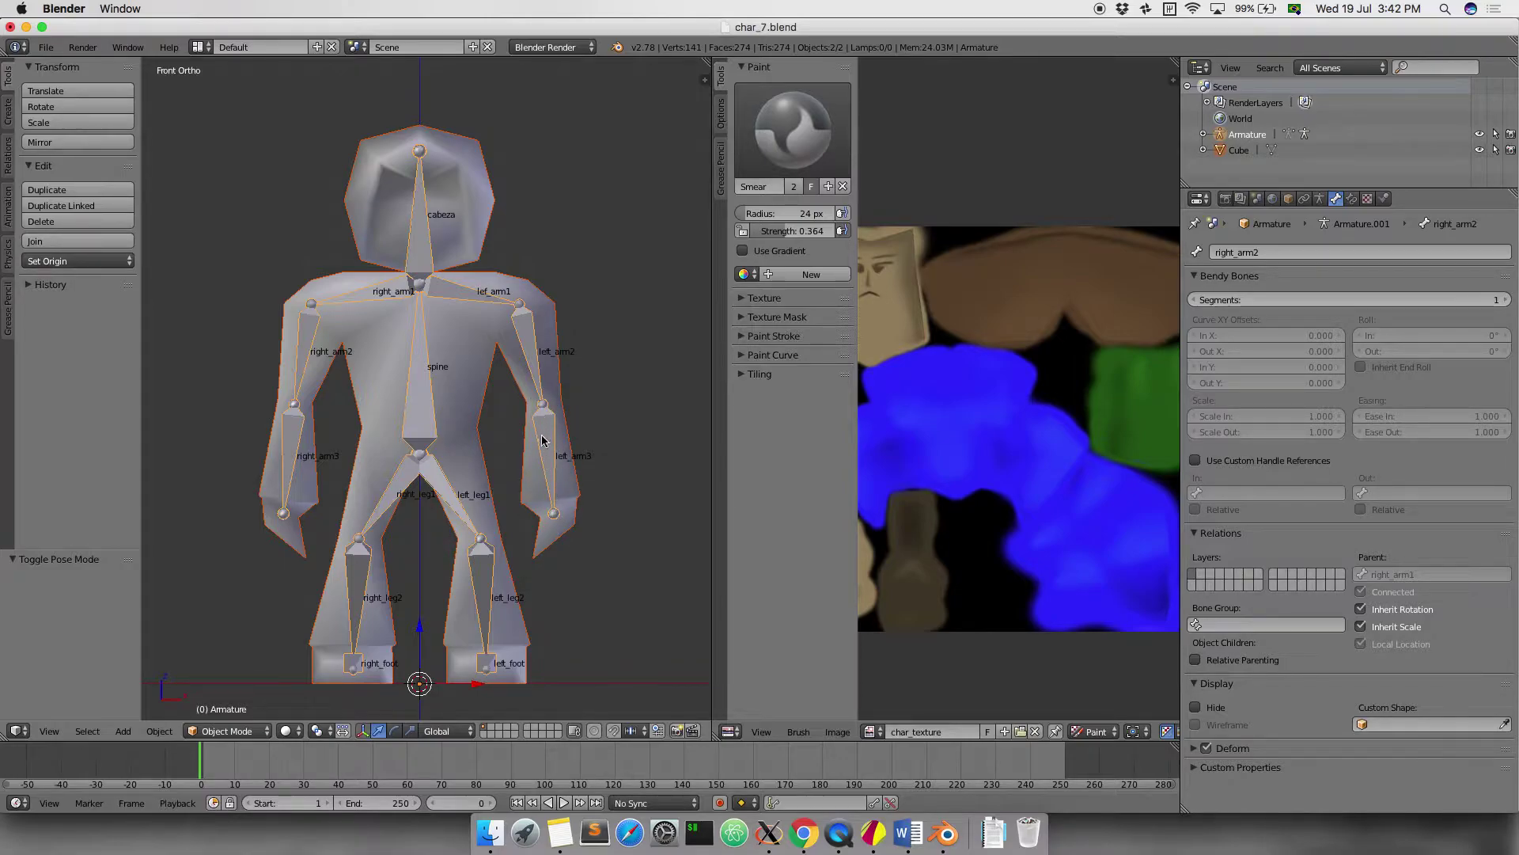
pyautogui.hotkey('ctrl', 'p')
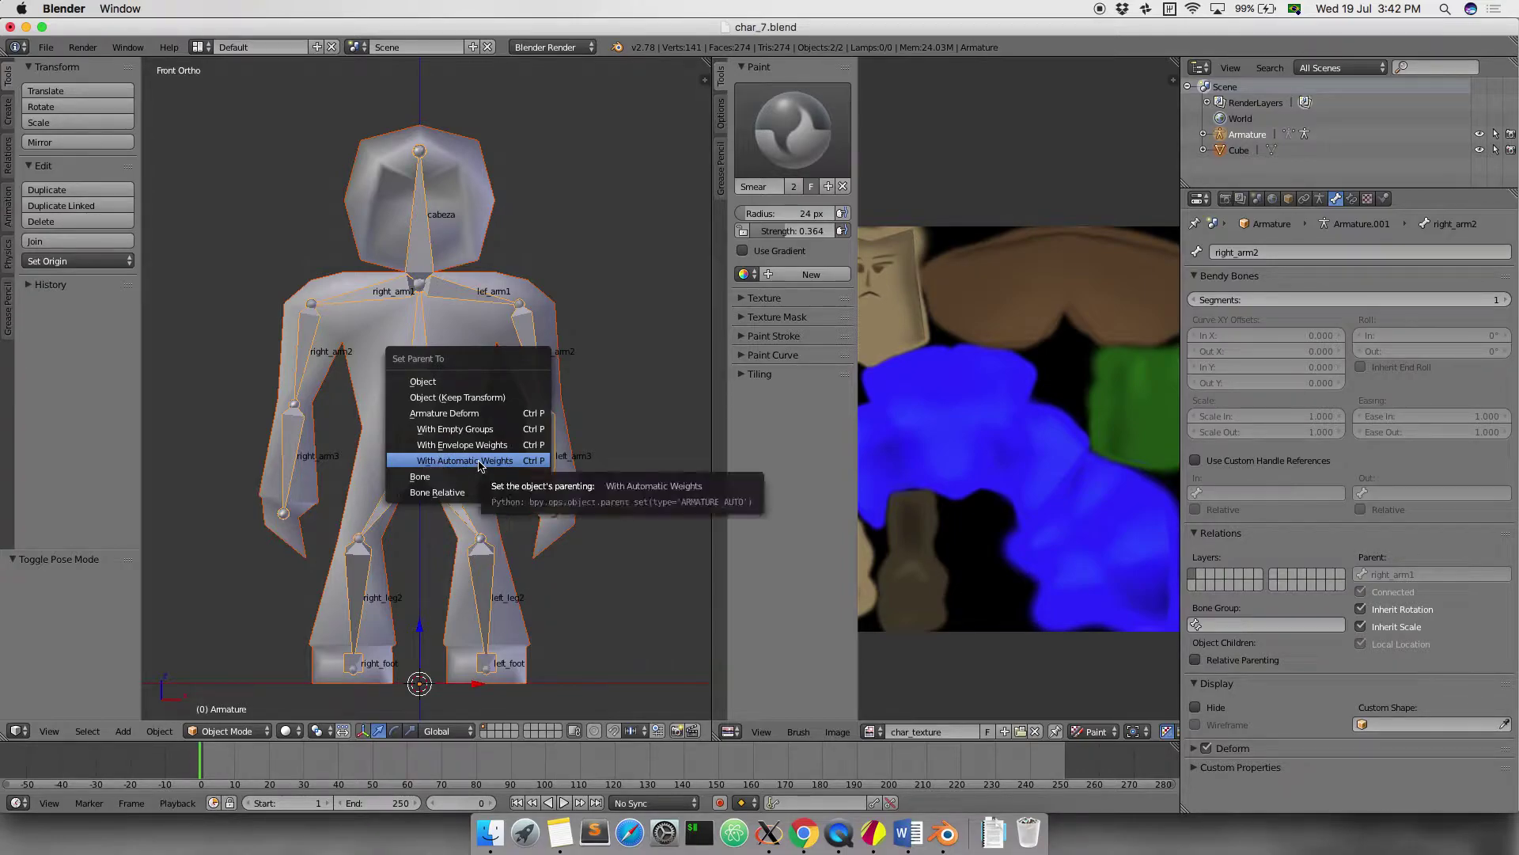
pyautogui.click(479, 463)
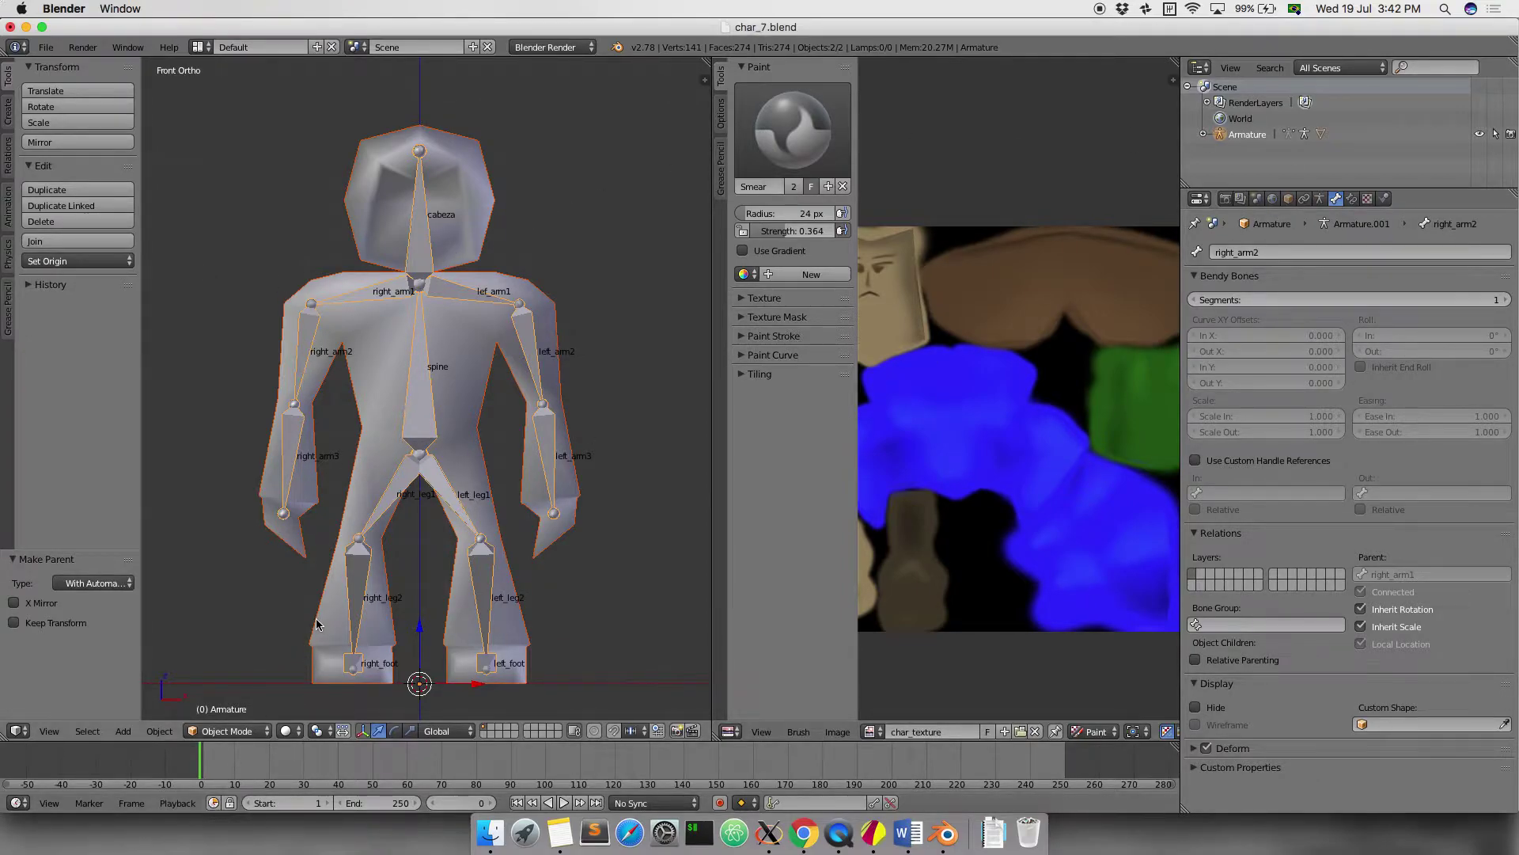
# Select the mesh, make lef_arm1 the active vertex group in Object Data, and enter Edit Mode
pyautogui.rightClick(317, 623)
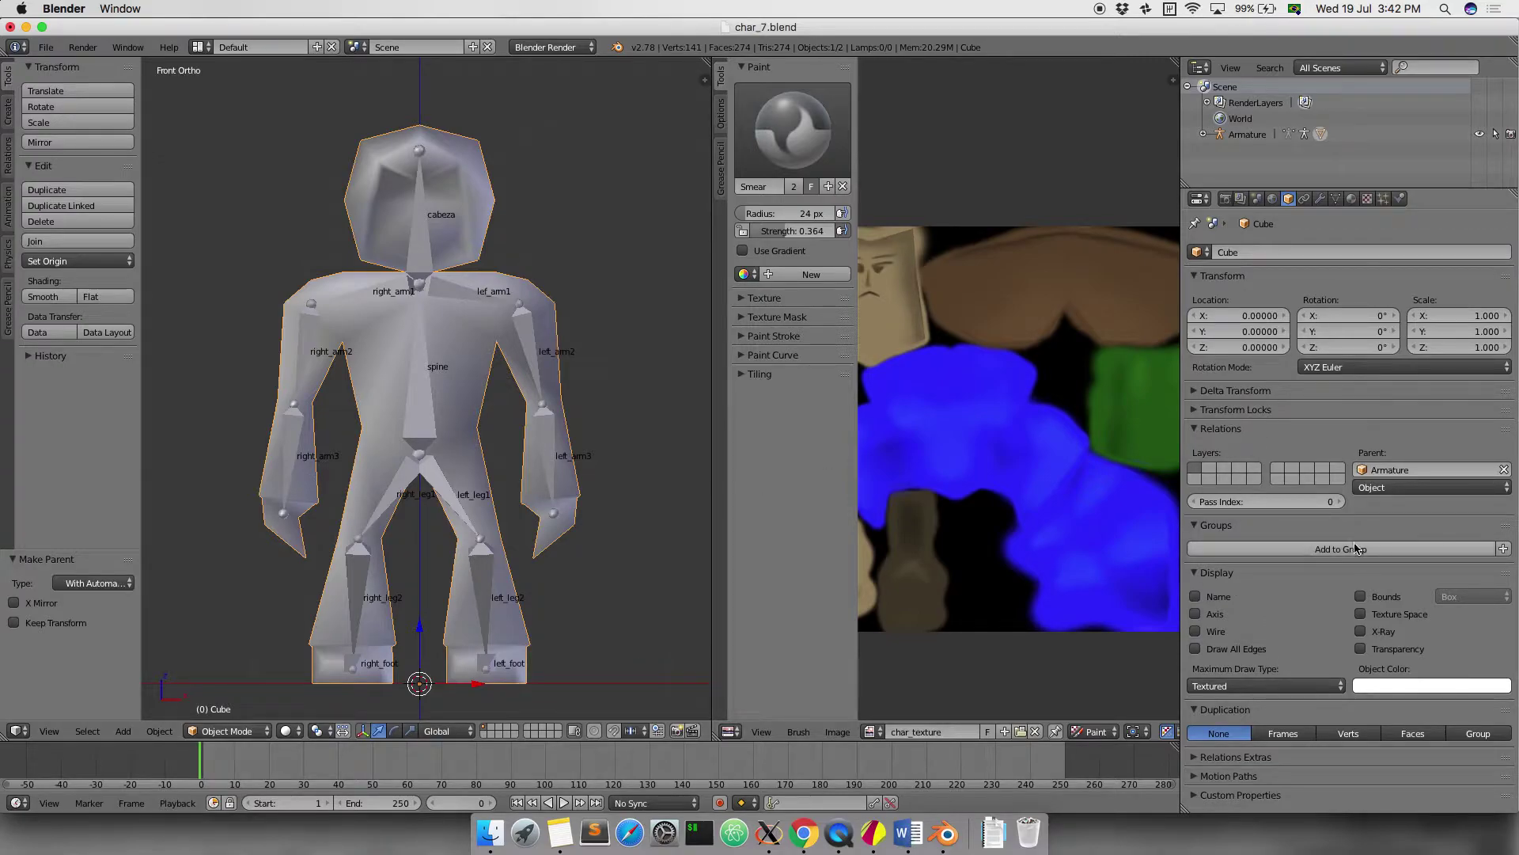
pyautogui.click(1336, 199)
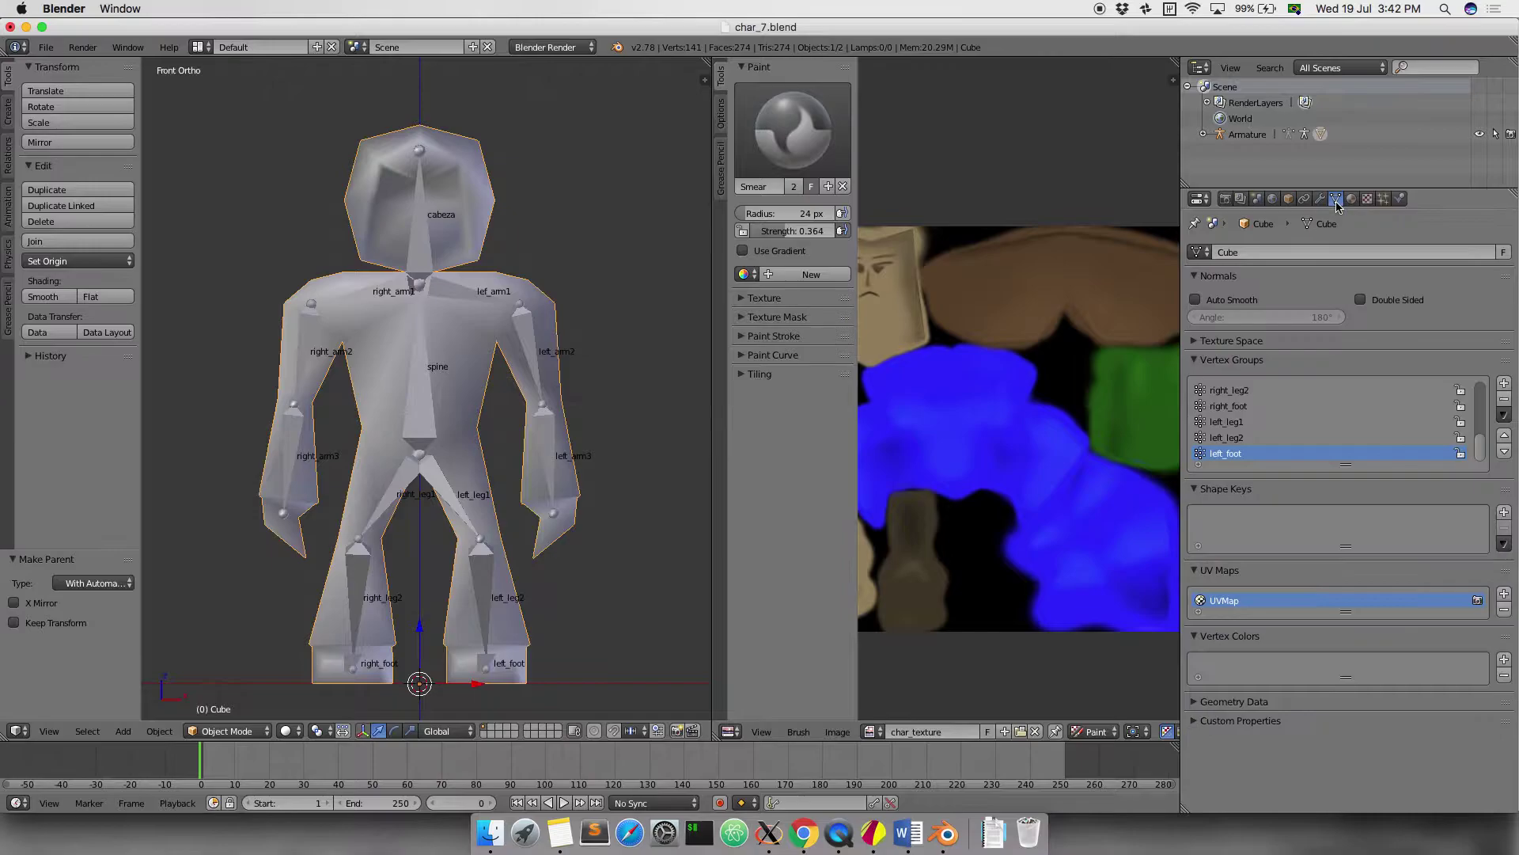
pyautogui.click(1239, 437)
pyautogui.scroll(2, 1244, 424)
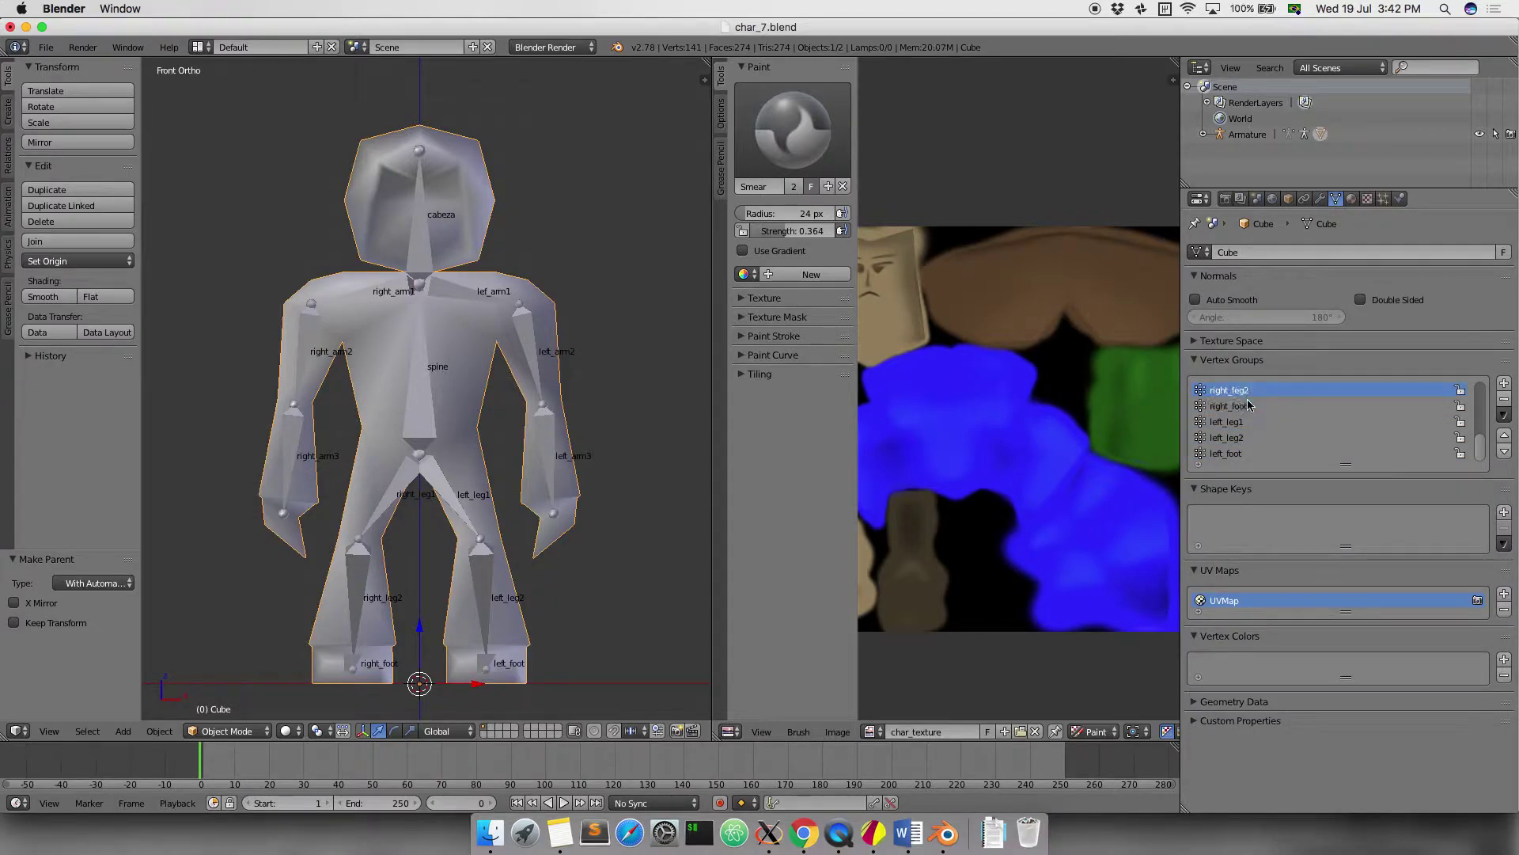
pyautogui.scroll(3, 1243, 423)
pyautogui.scroll(3, 1239, 420)
pyautogui.click(1237, 405)
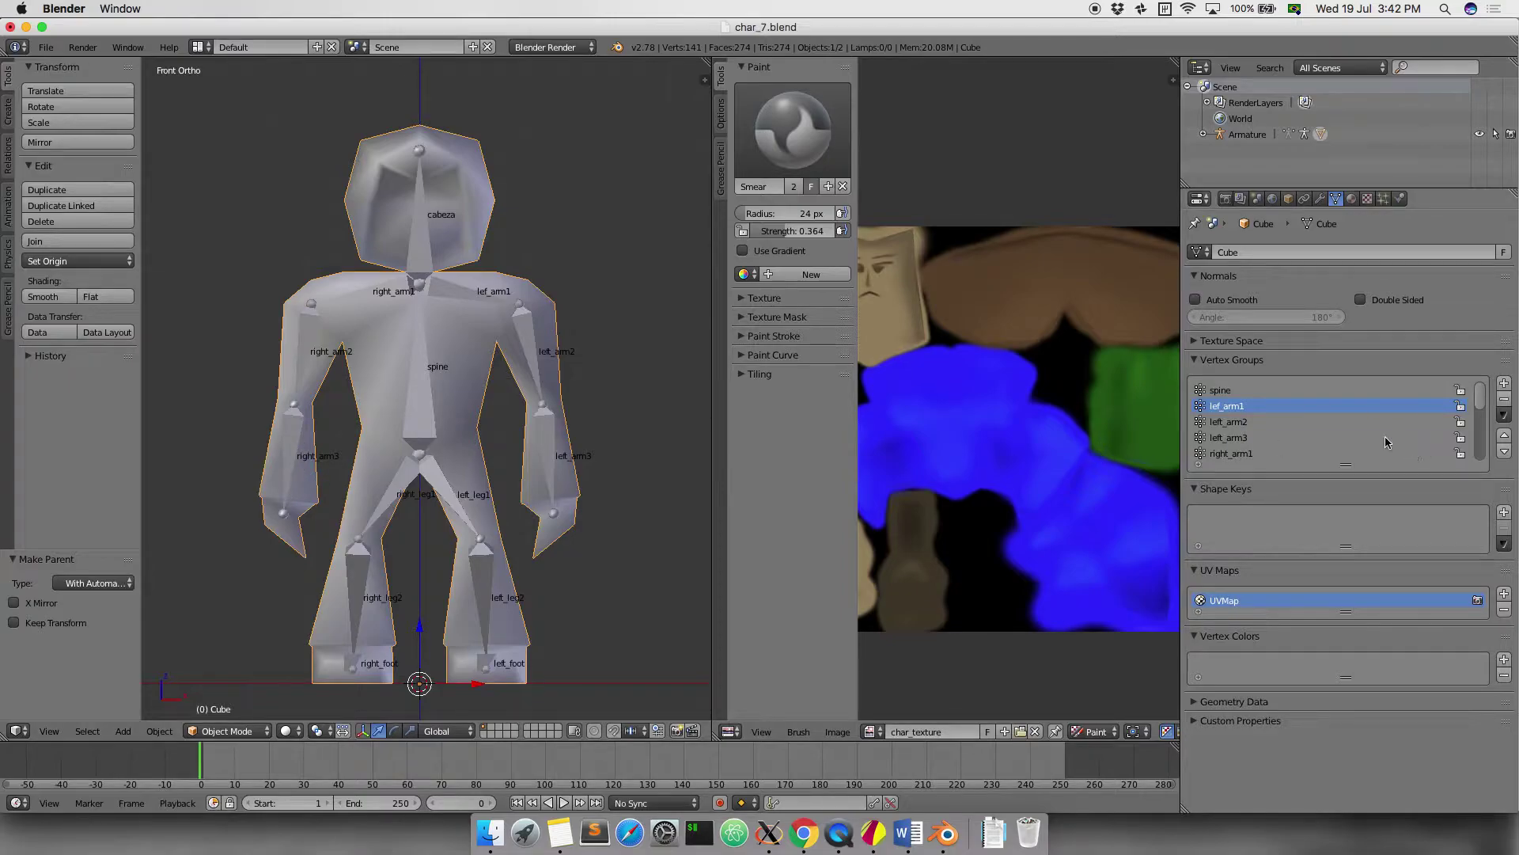
pyautogui.press('Tab')
# Select the lef_arm1 group's vertices, orbit to inspect the shoulder, then deselect all
pyautogui.press('a')
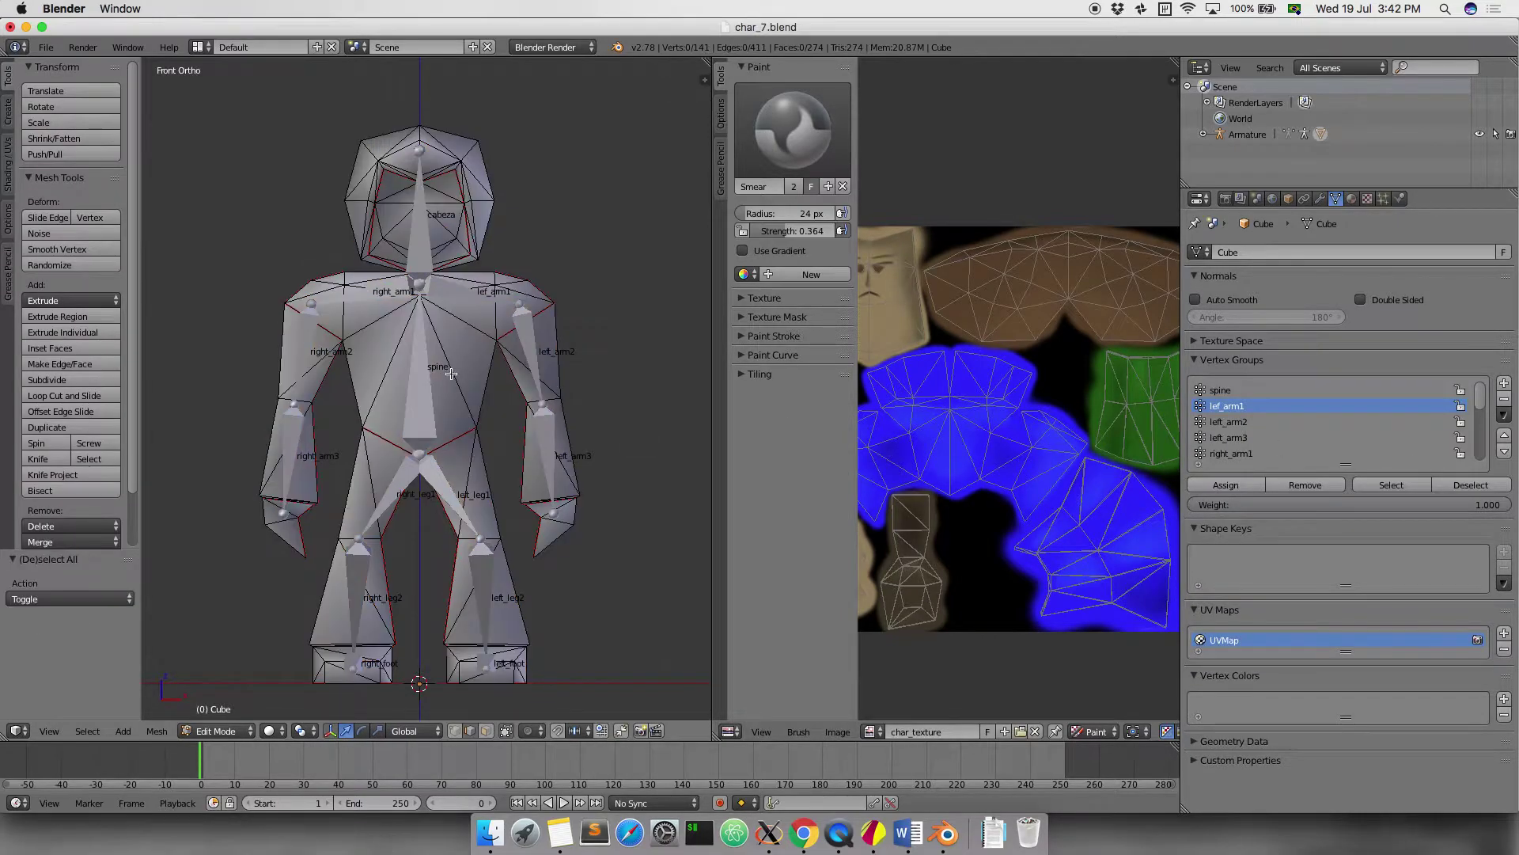
pyautogui.click(1391, 484)
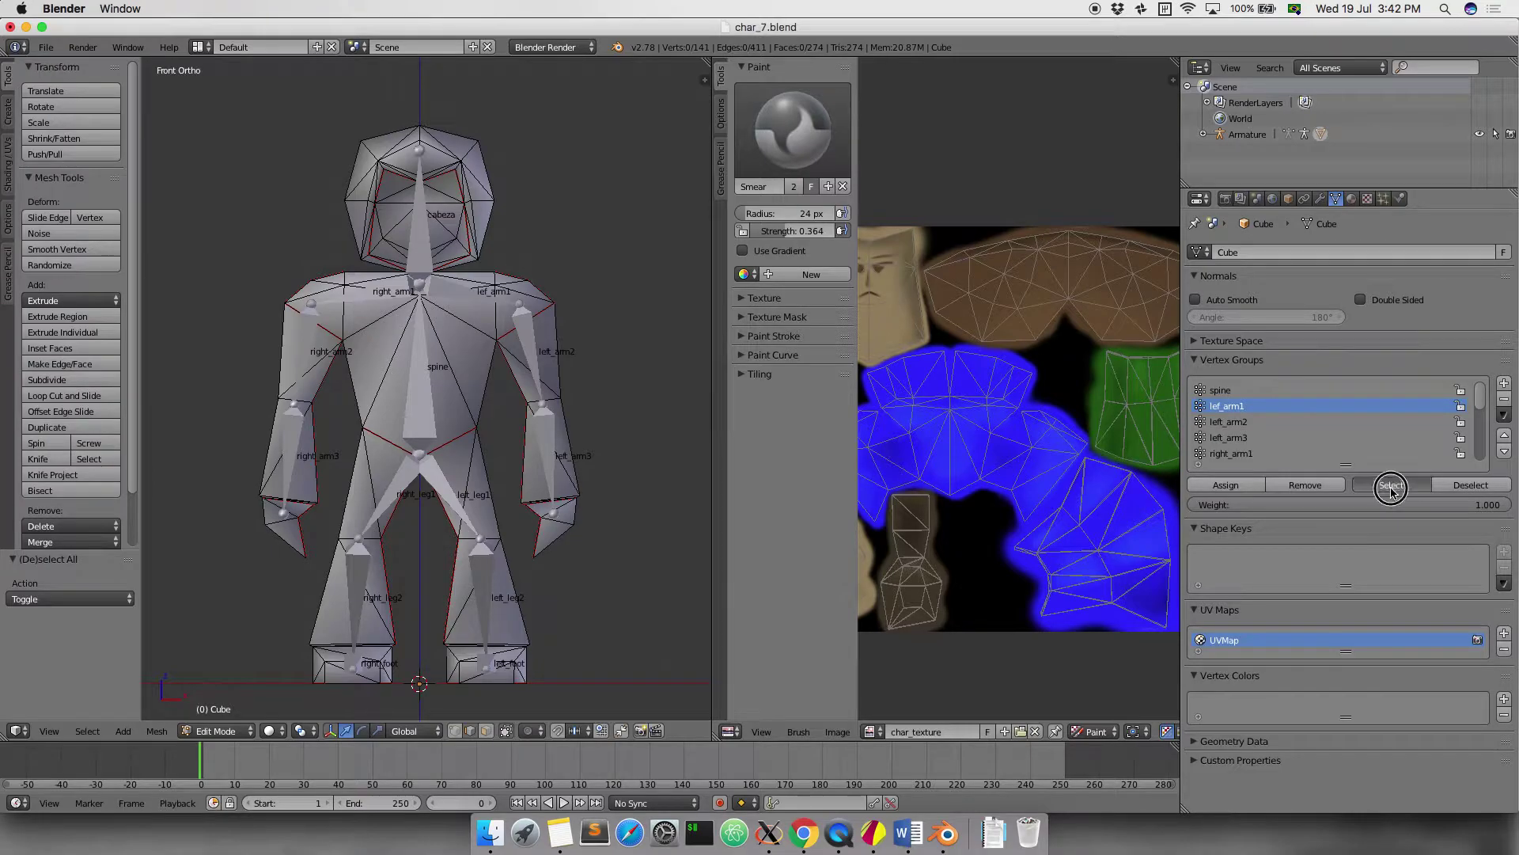
pyautogui.moveTo(498, 407); pyautogui.dragTo(197, 405, button='middle')
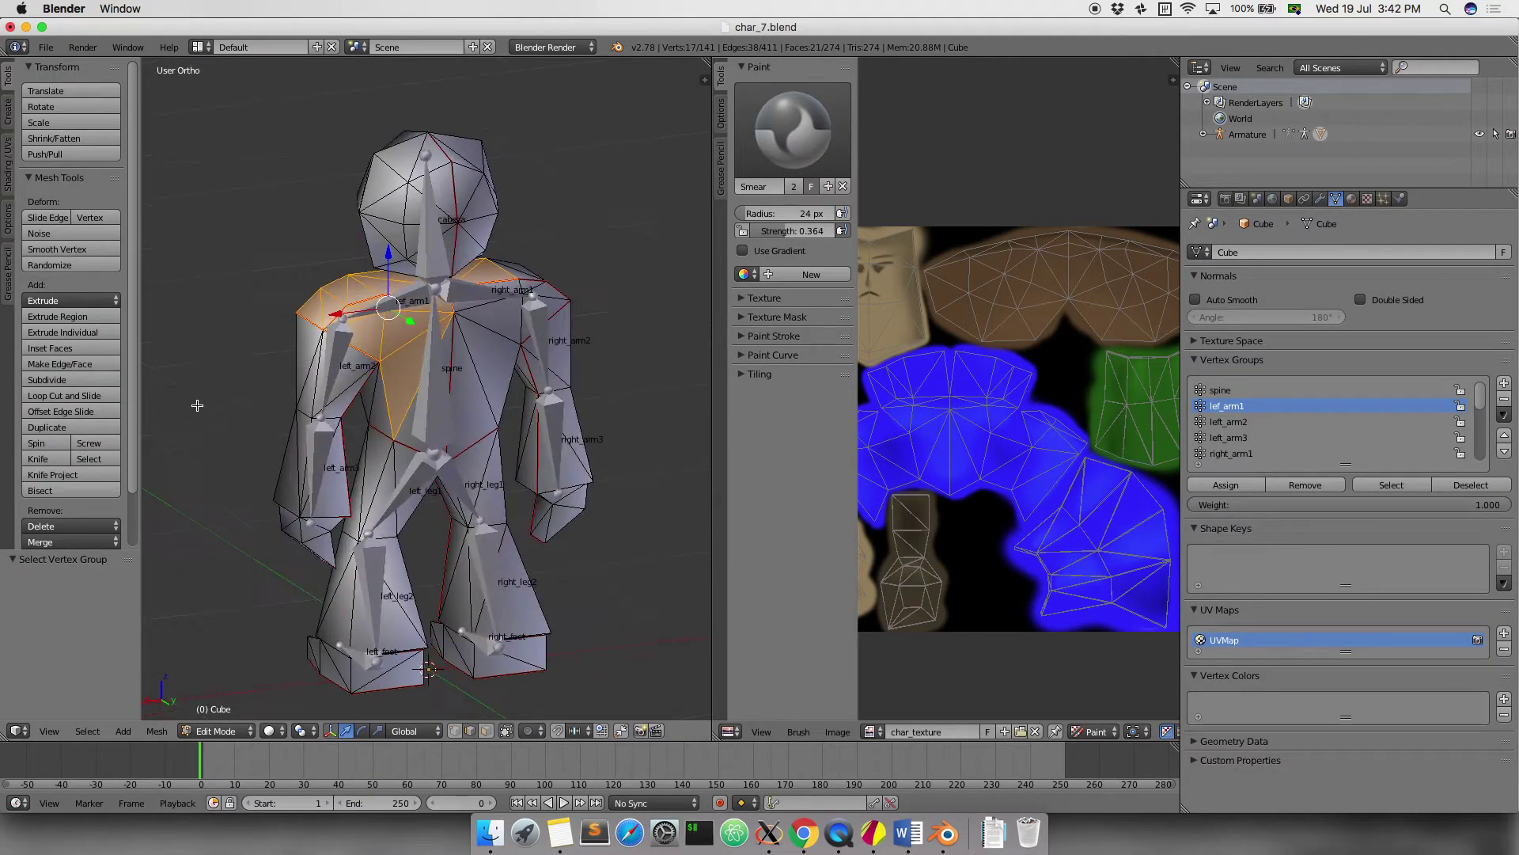
pyautogui.moveTo(388, 331)
pyautogui.mouseDown(button='middle')
pyautogui.moveTo(407, 399)
pyautogui.moveTo(566, 413)
pyautogui.moveTo(432, 344)
pyautogui.mouseUp(button='middle')
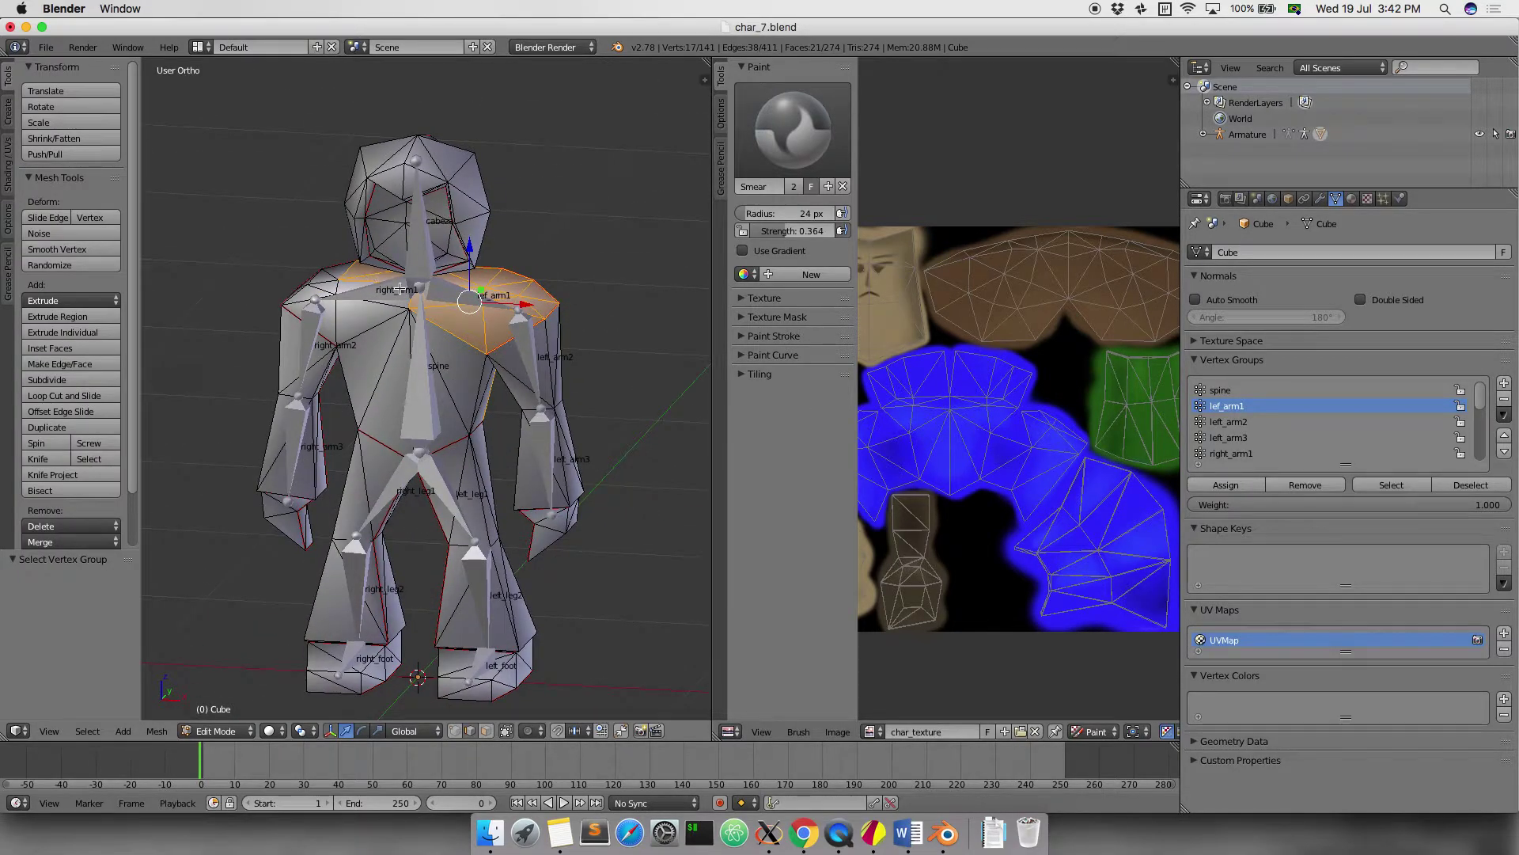
pyautogui.press('a')
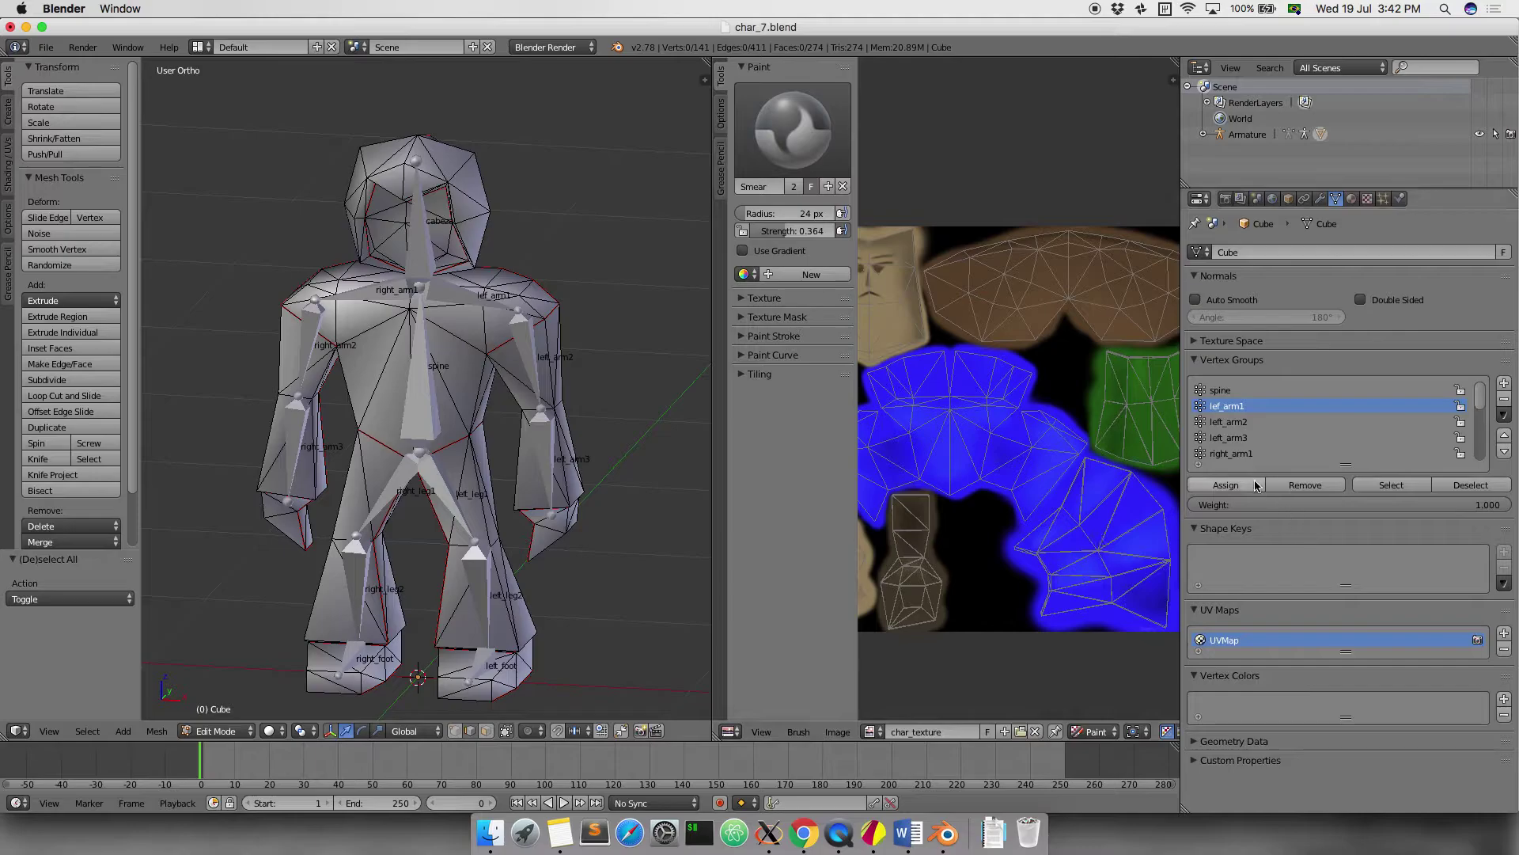
# Select and inspect the left_arm3 group's hand vertices, deselect them, then apply Ctrl+X
pyautogui.click(1239, 439)
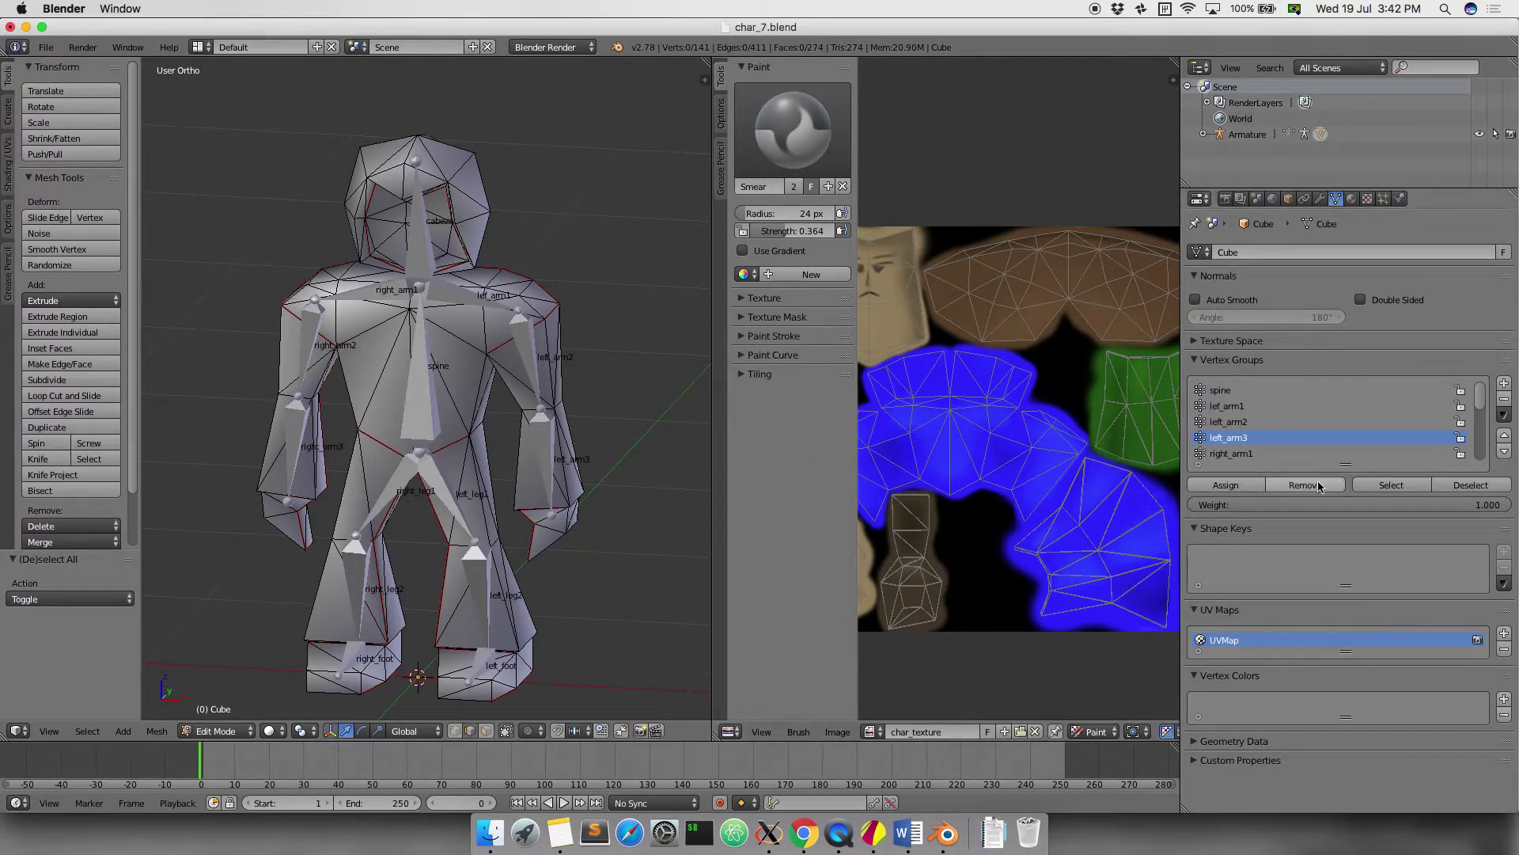
pyautogui.click(1391, 484)
pyautogui.moveTo(675, 503); pyautogui.dragTo(567, 480, button='middle')
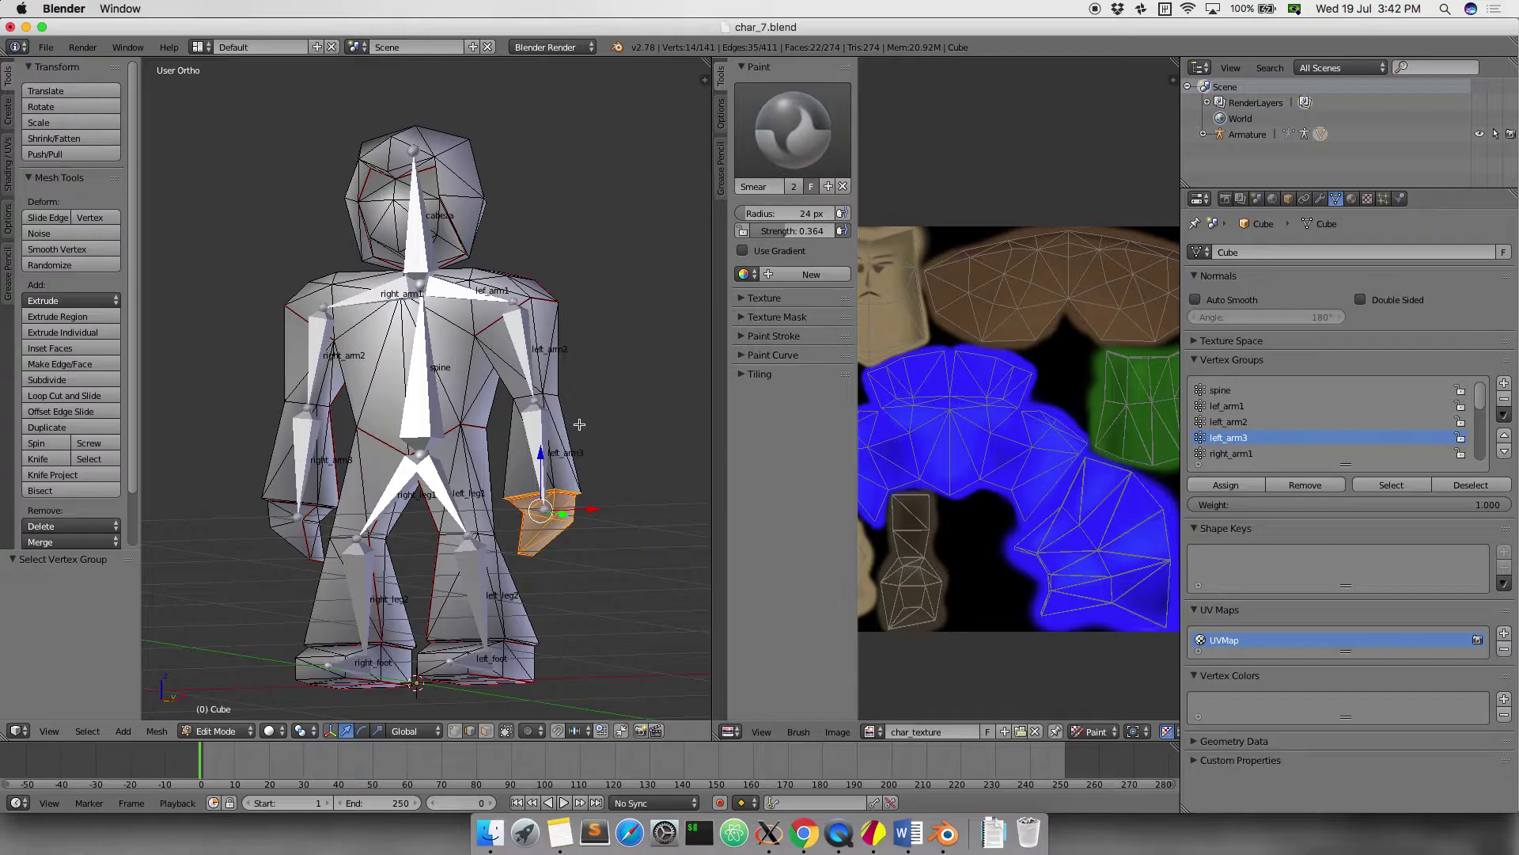
pyautogui.press('a')
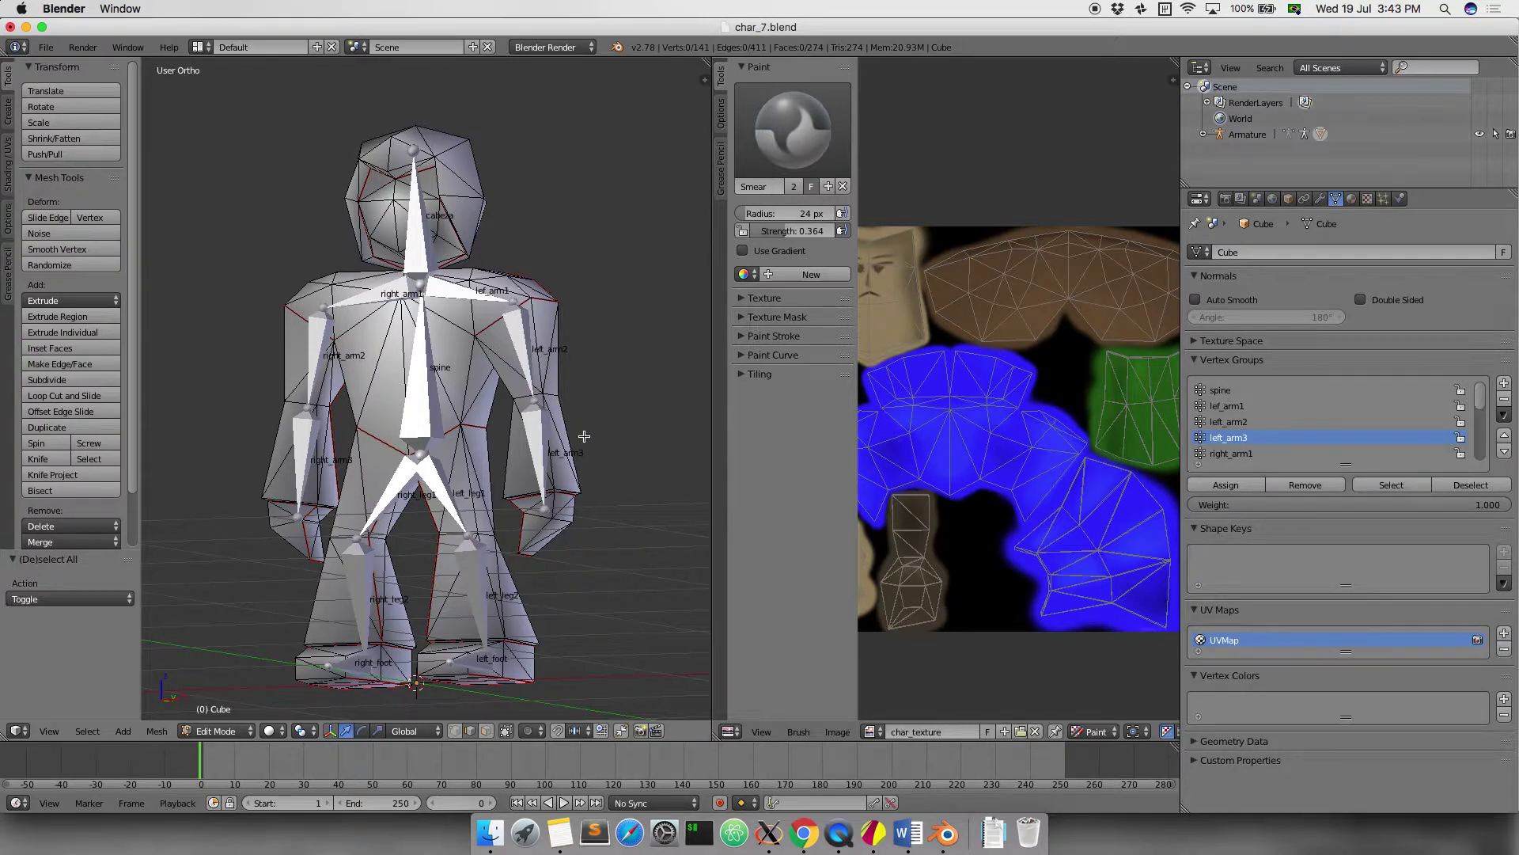
pyautogui.hotkey('ctrl', 'x')
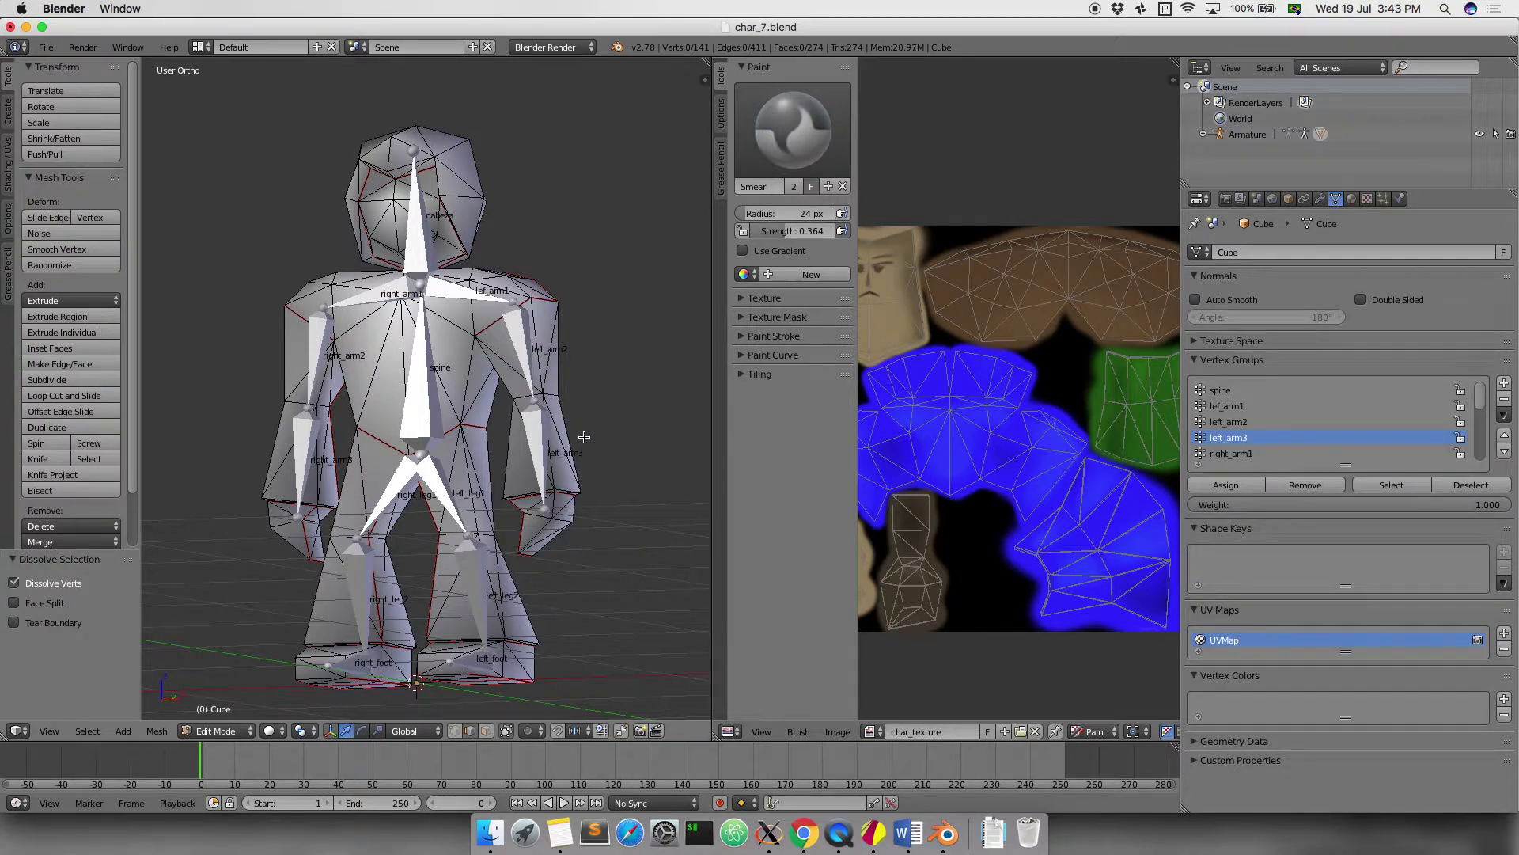
# Show the Armature modifier, toggle textured shading on and off, undo once, and leave Edit Mode
pyautogui.click(1320, 198)
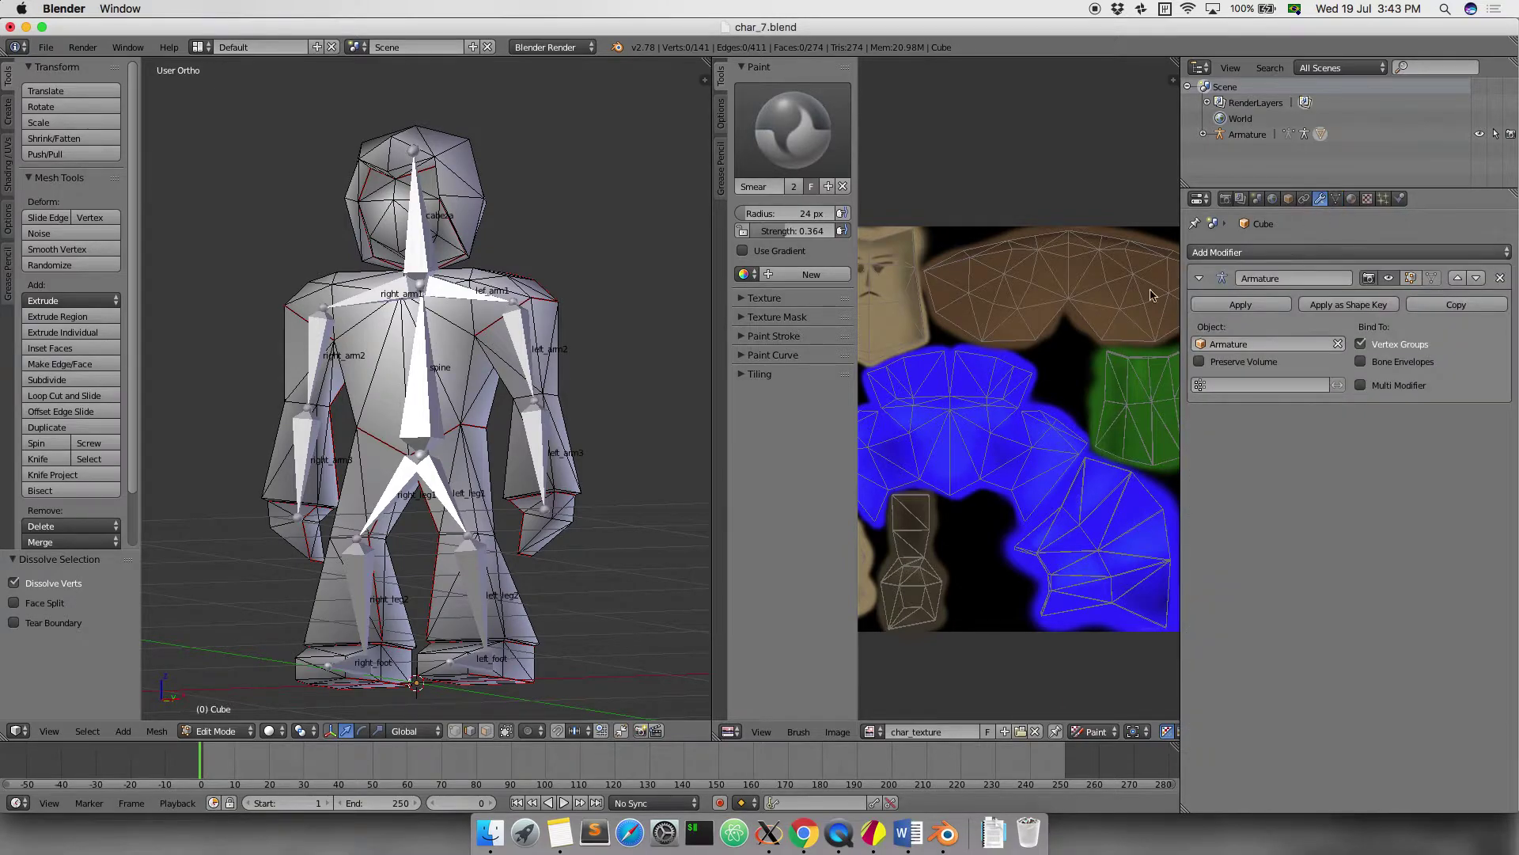
pyautogui.hotkey('alt', 'z')
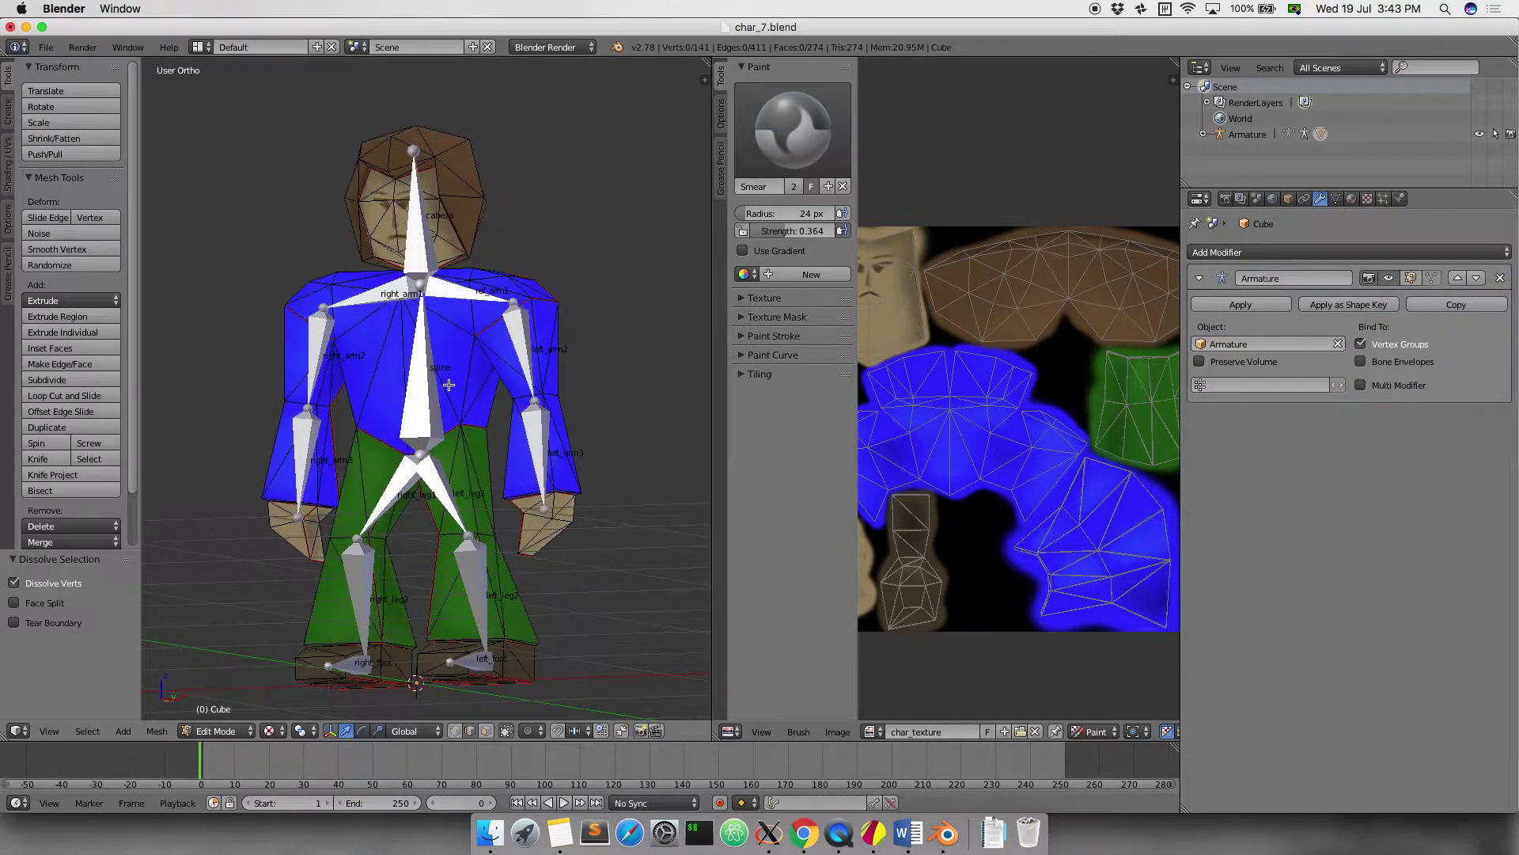
pyautogui.hotkey('alt', 'z')
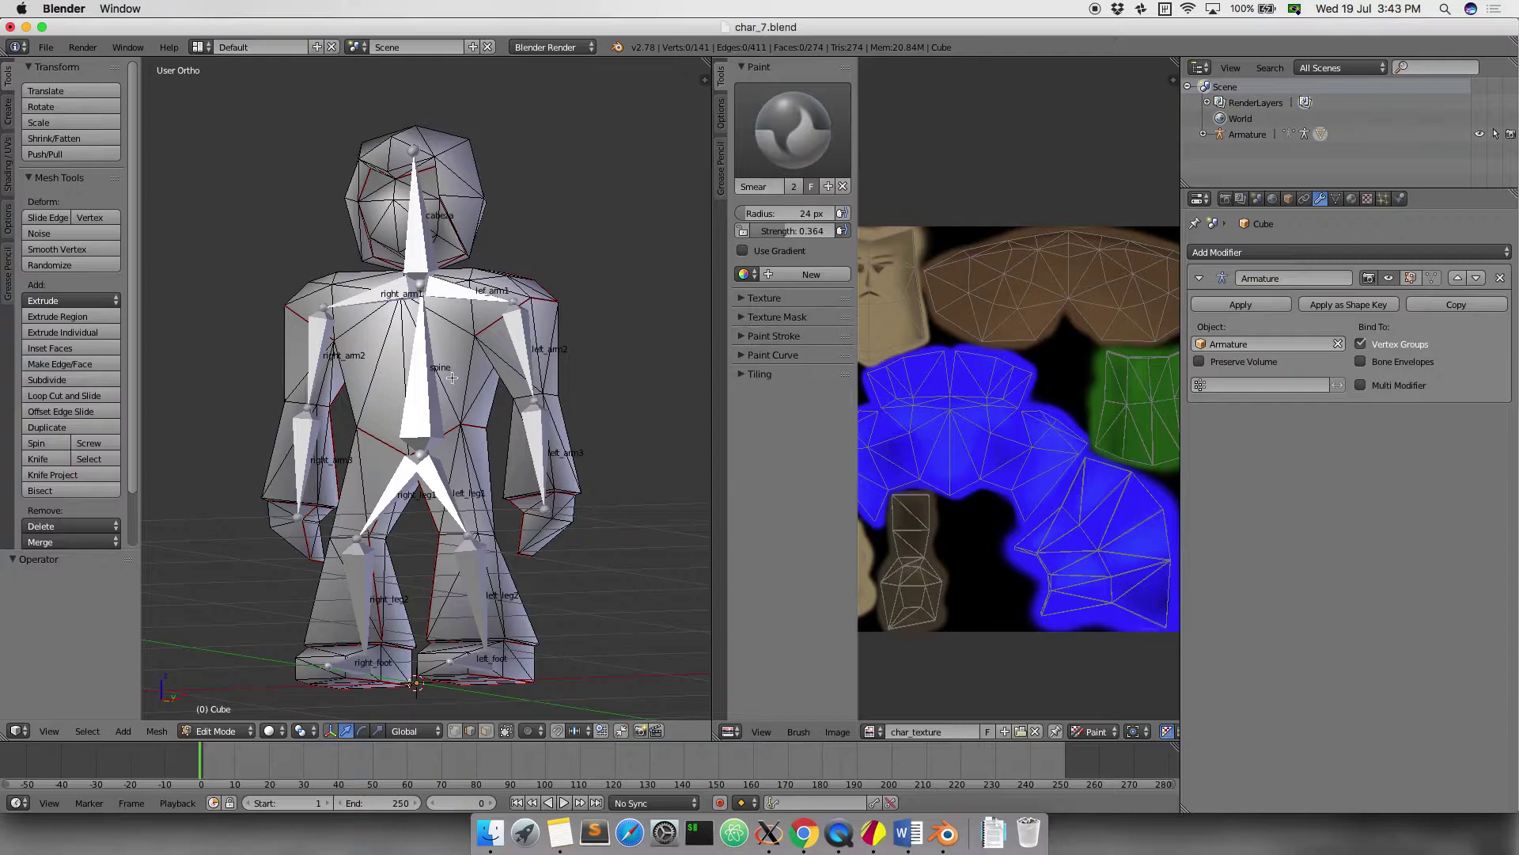
pyautogui.hotkey('ctrl', 'z')
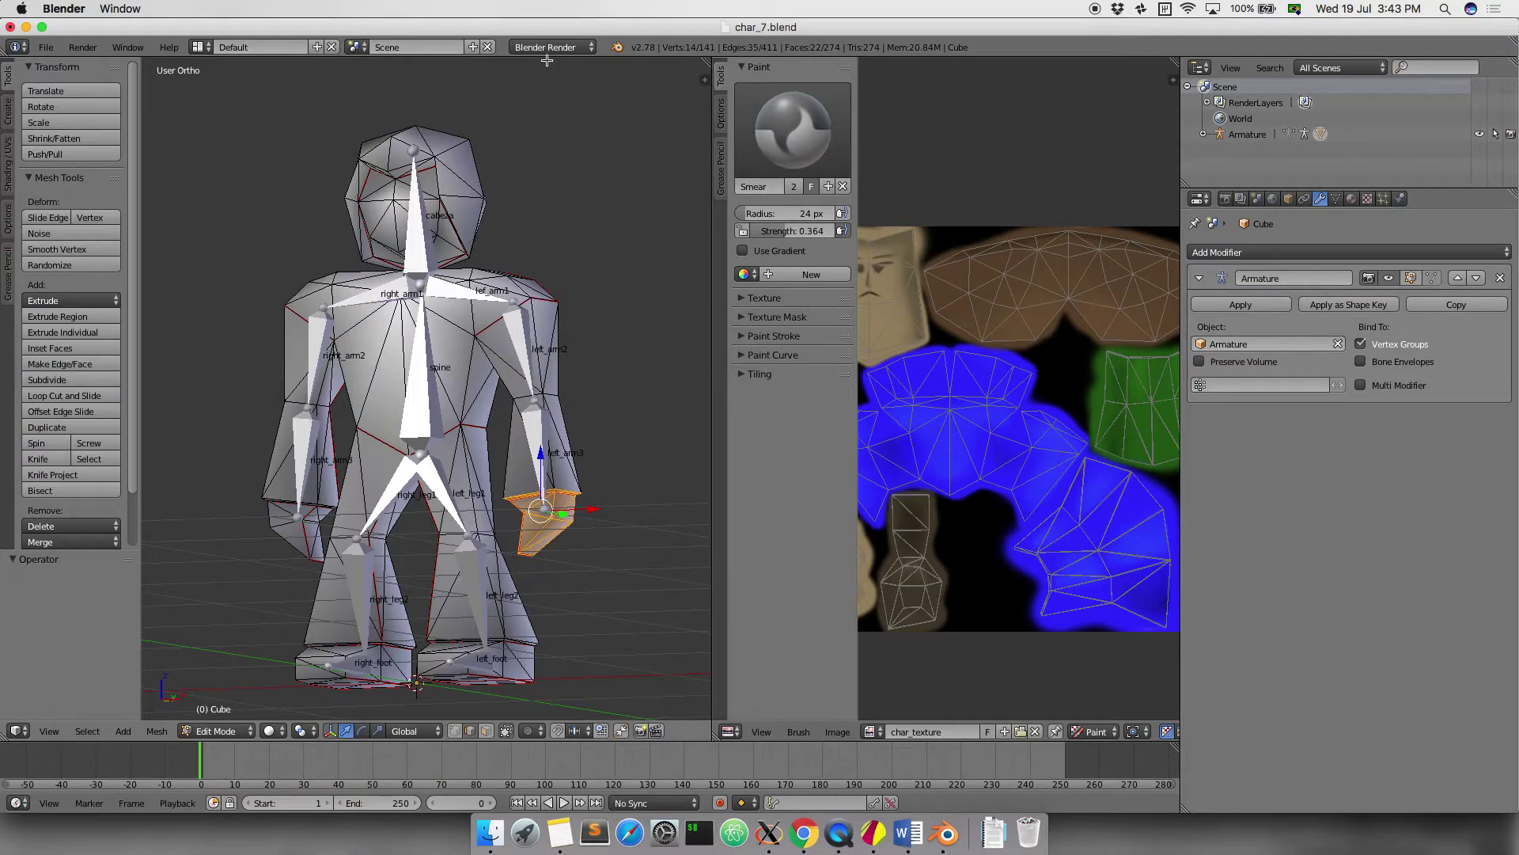
pyautogui.click(213, 732)
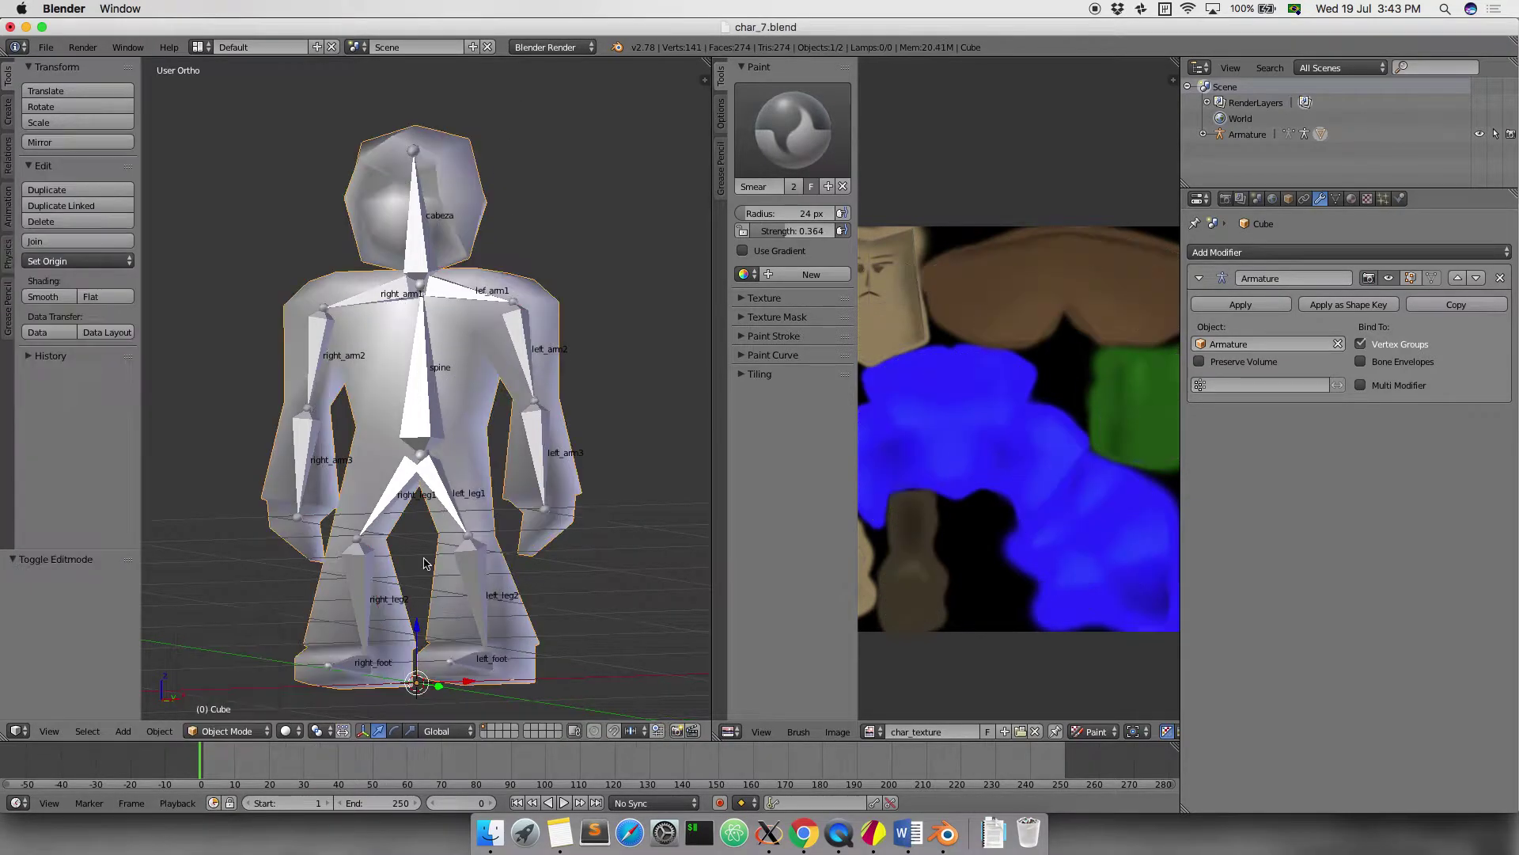
# From the front view, reselect the mesh and show its vertex group data
pyautogui.keyDown('shift'); pyautogui.rightClick(490, 529); pyautogui.keyUp('shift')
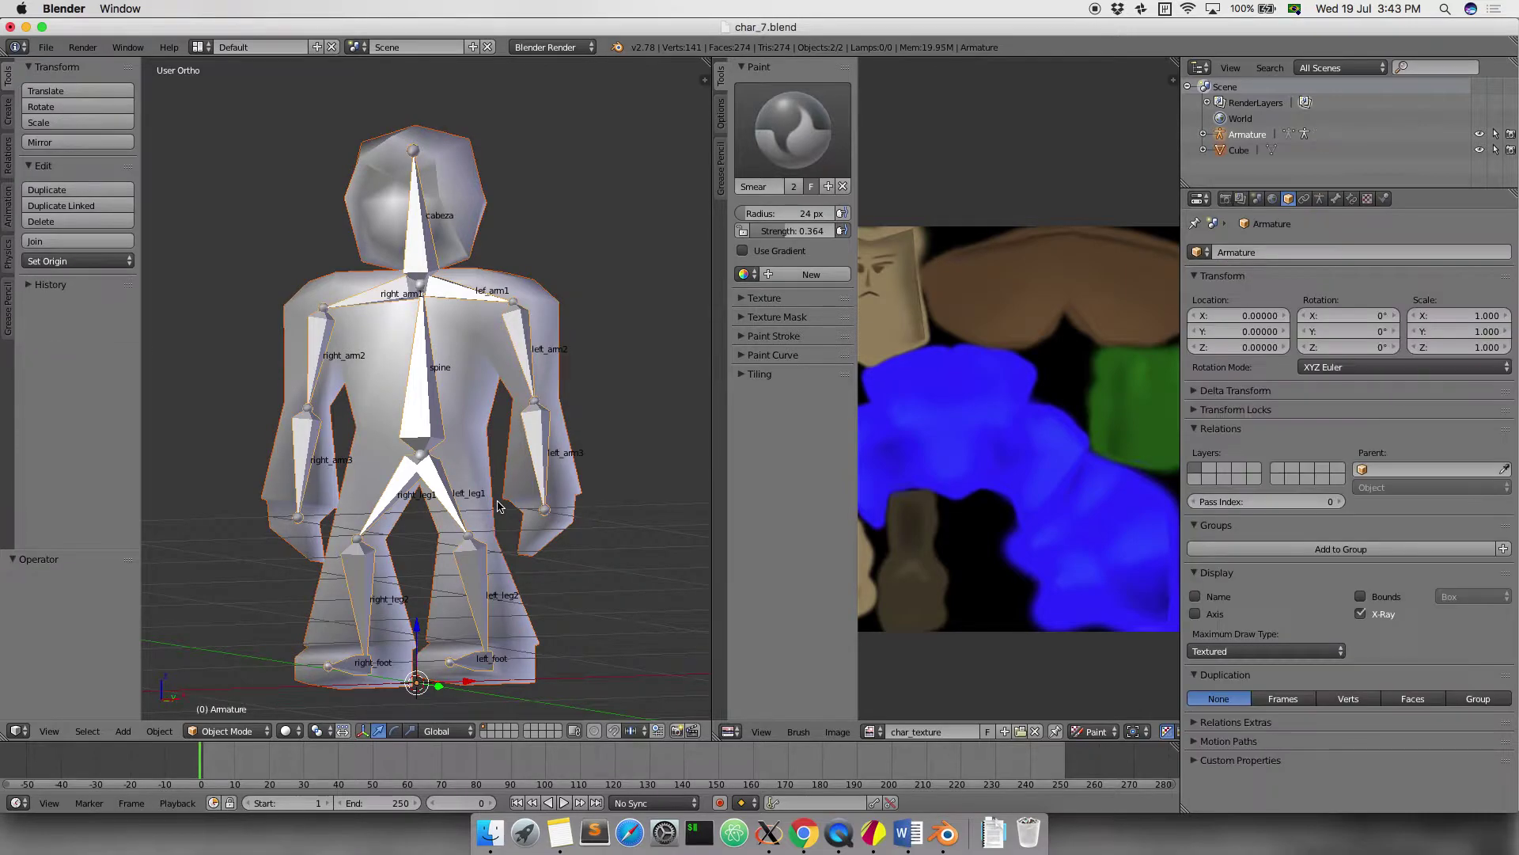
pyautogui.rightClick(507, 484)
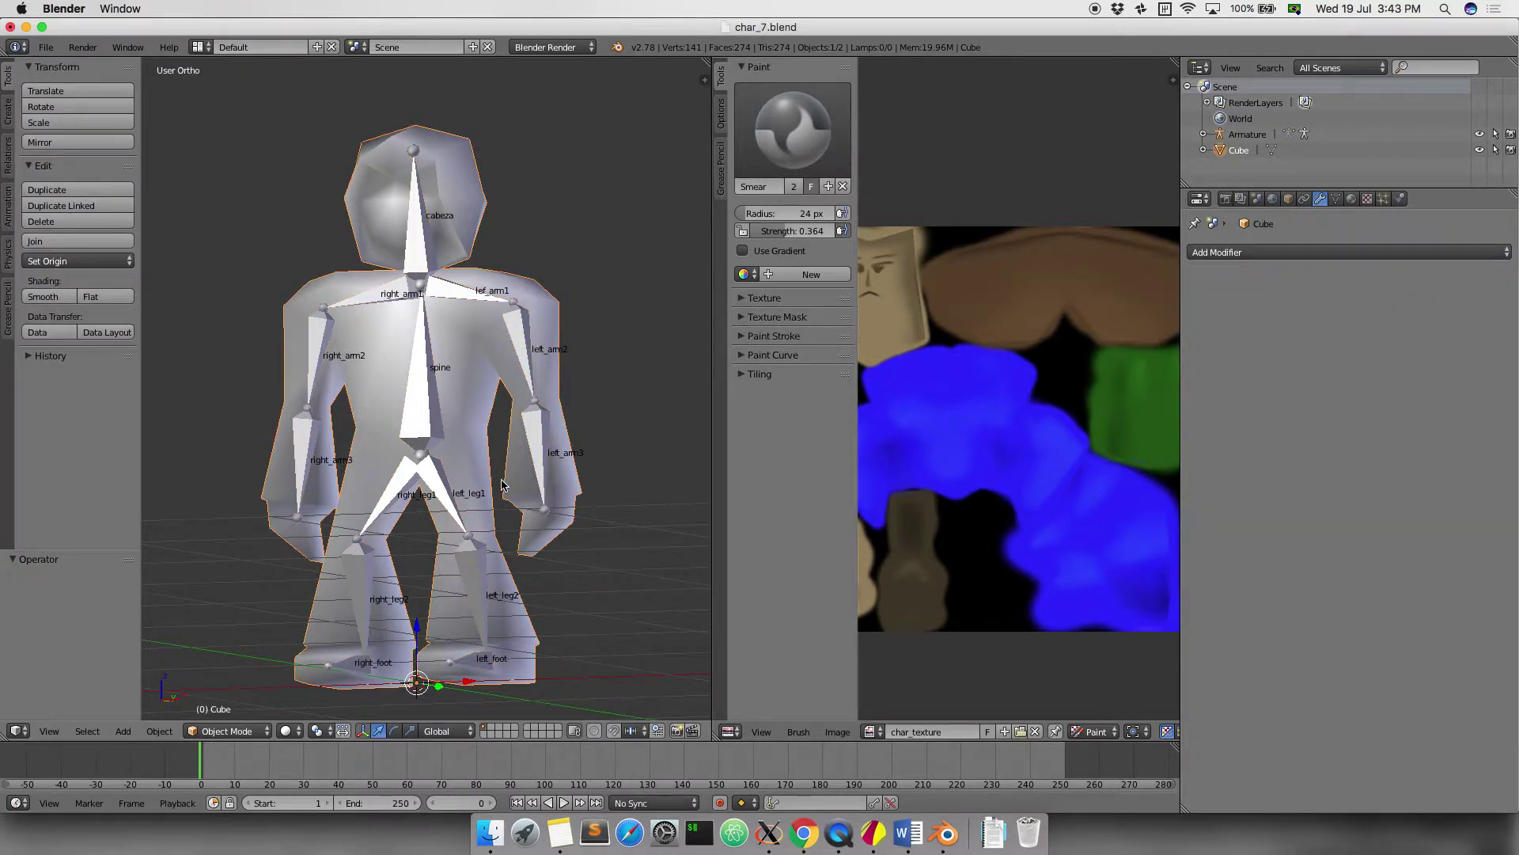
pyautogui.press('KP_1')
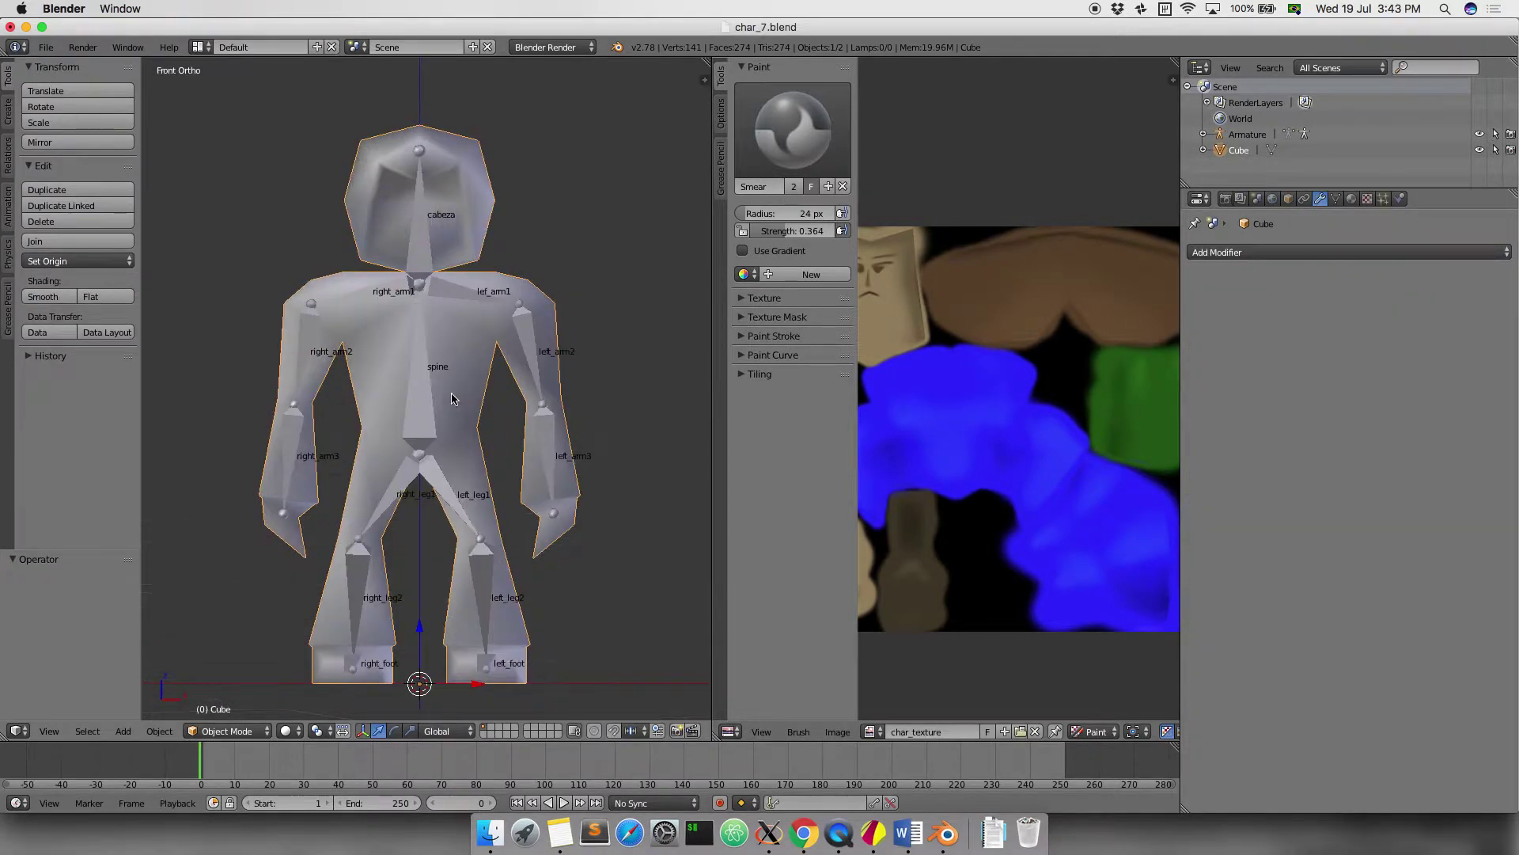
pyautogui.rightClick(434, 380)
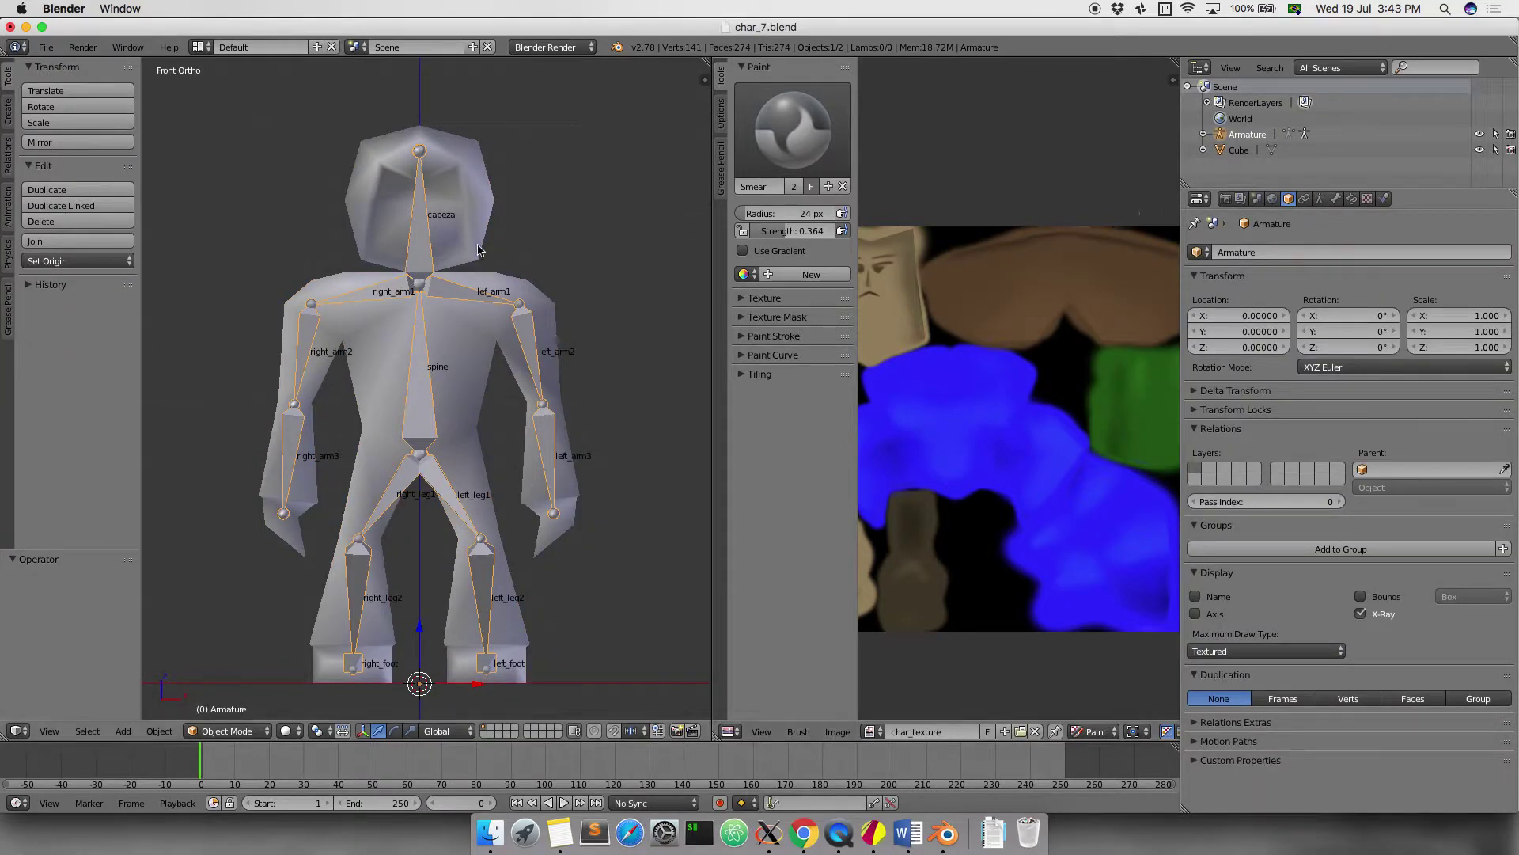
pyautogui.rightClick(522, 411)
pyautogui.click(1340, 199)
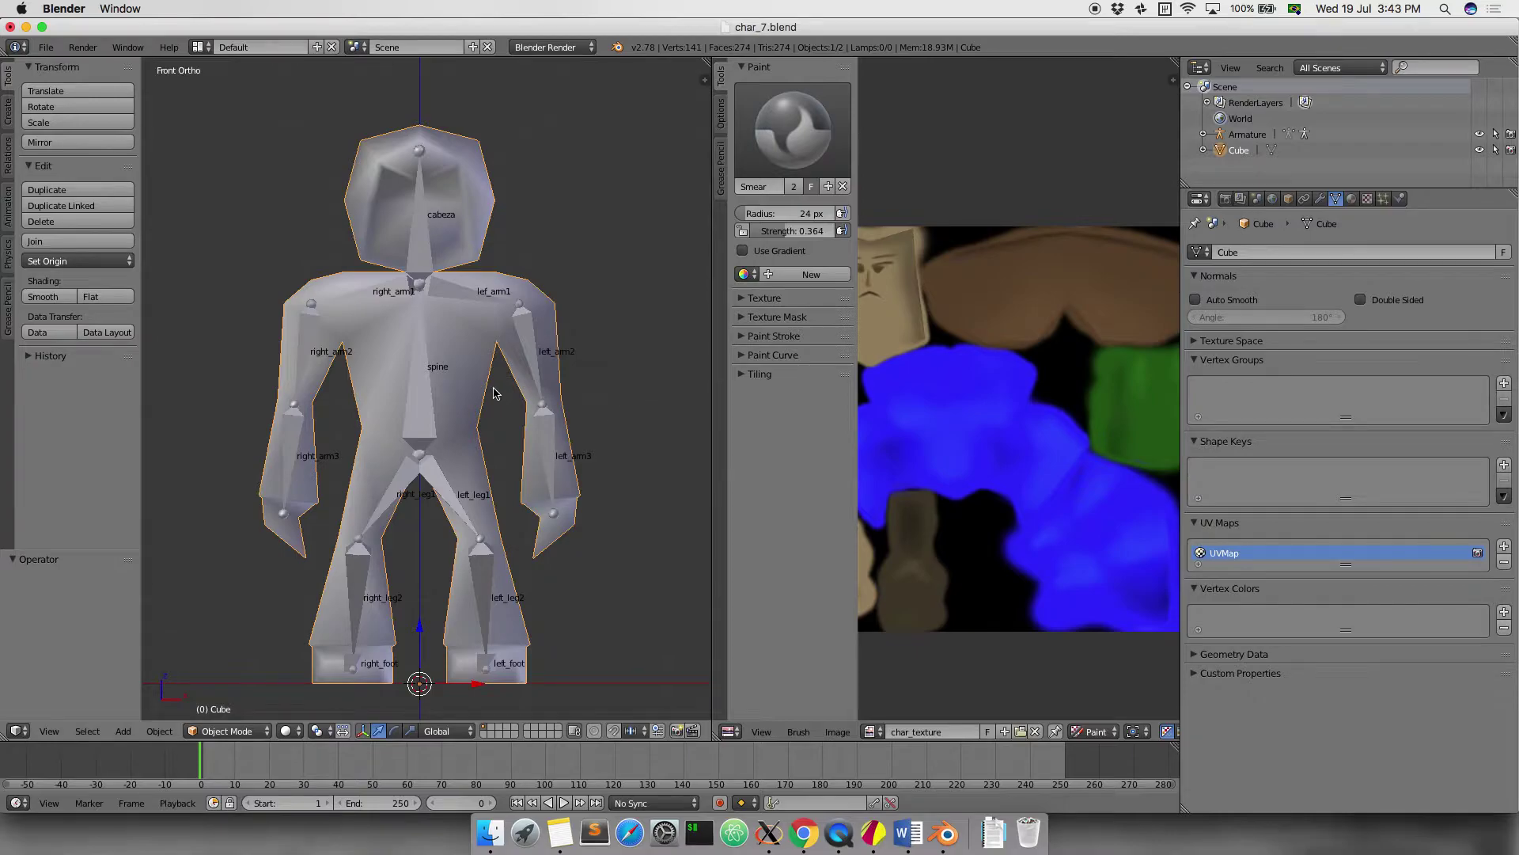
pyautogui.moveTo(457, 381); pyautogui.dragTo(226, 458, button='middle')
pyautogui.press('KP_1')
# Select the mesh then the armature and parent with Armature Deform With Empty Groups
pyautogui.rightClick(359, 189)
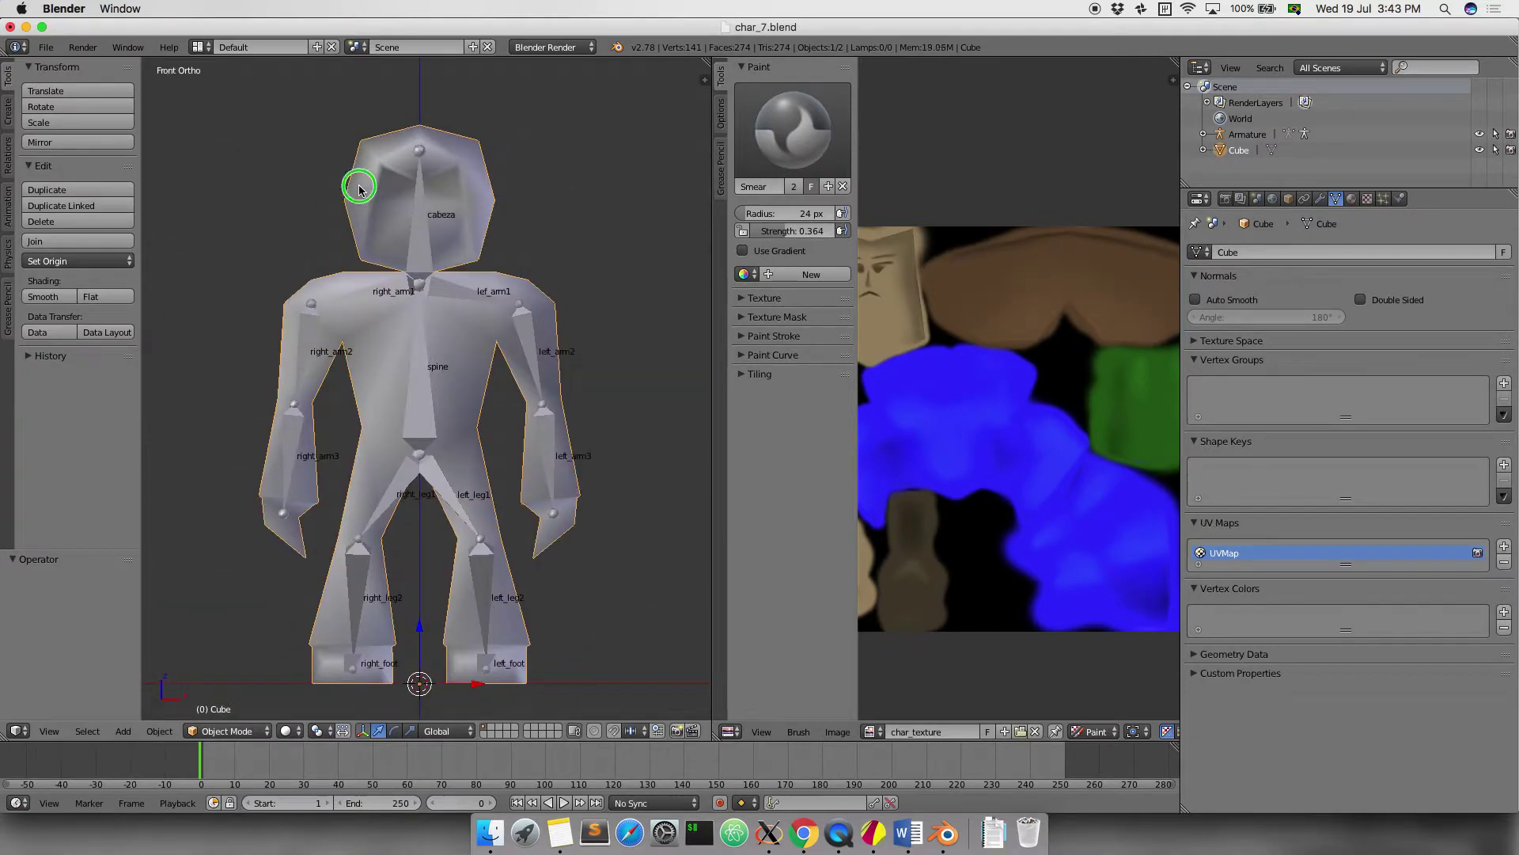
pyautogui.keyDown('shift'); pyautogui.rightClick(419, 249); pyautogui.keyUp('shift')
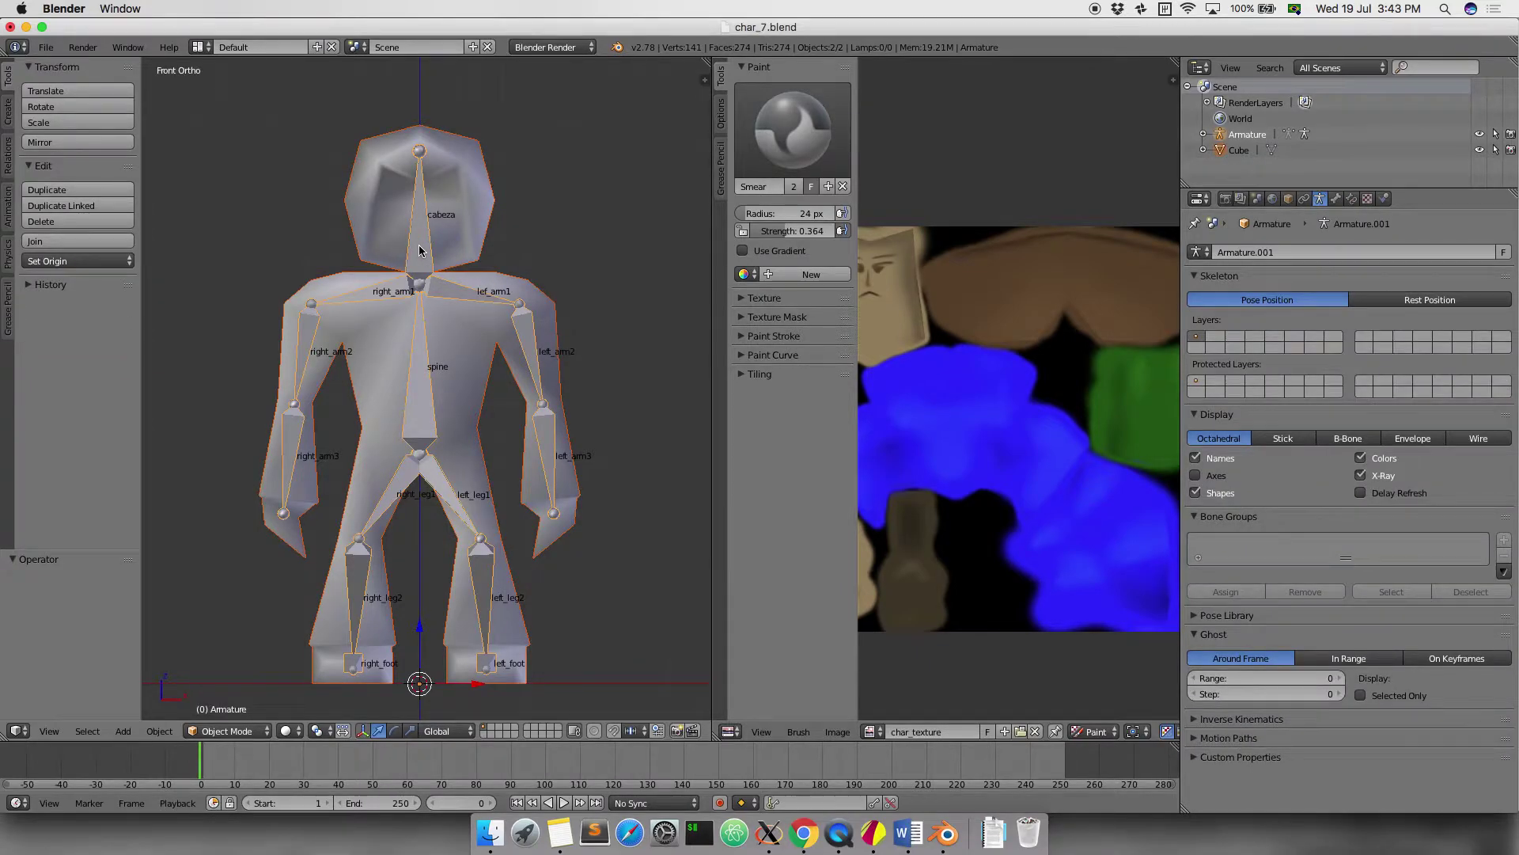
pyautogui.hotkey('ctrl', 'p')
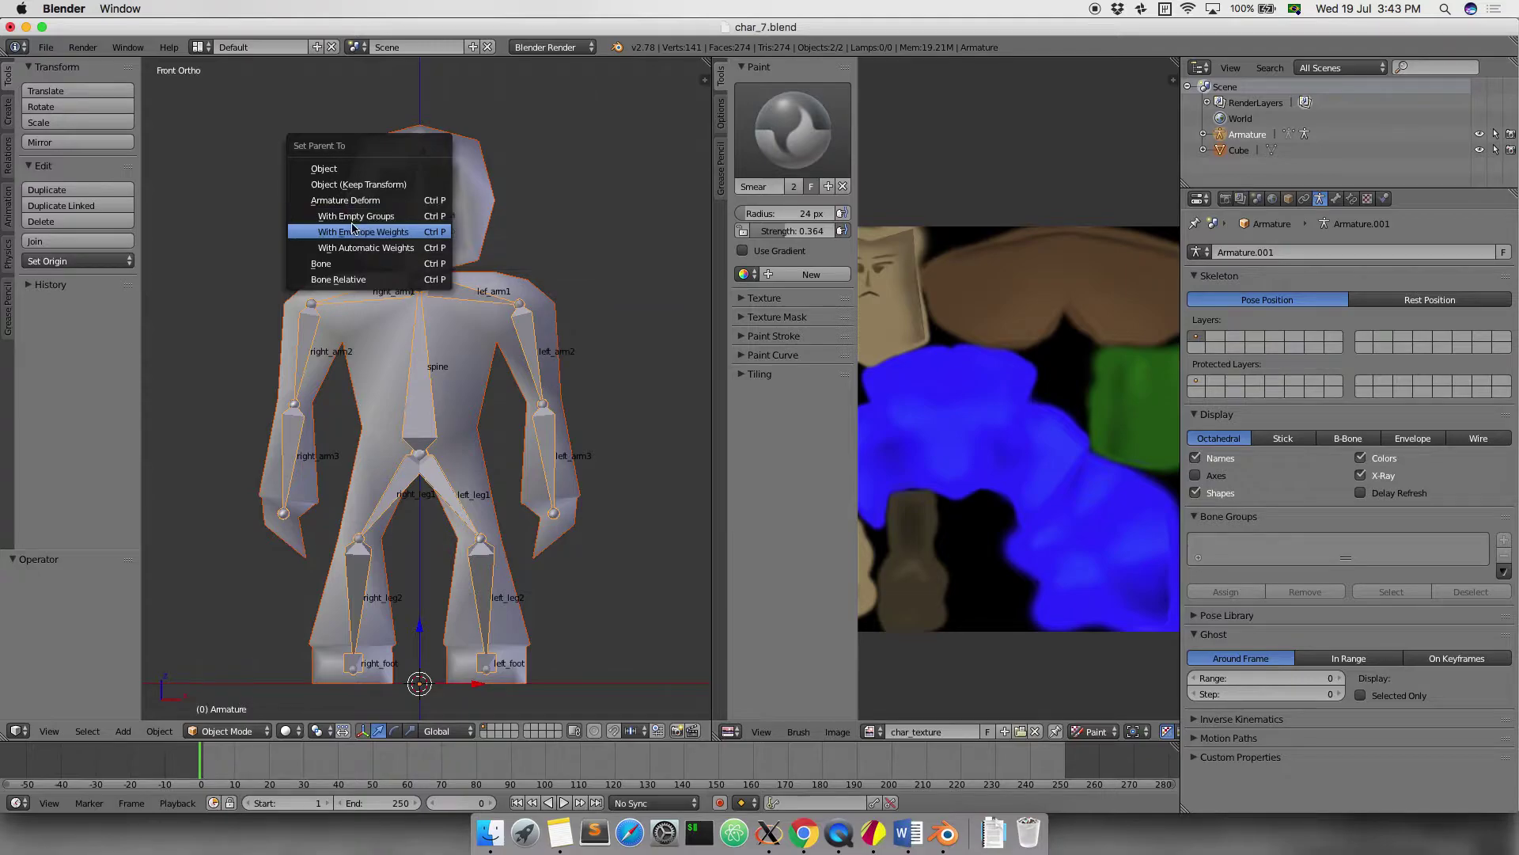
pyautogui.click(377, 219)
# Click through the left_leg2, spine and lef_arm1 groups, then drag the Vertex Groups list taller
pyautogui.rightClick(477, 224)
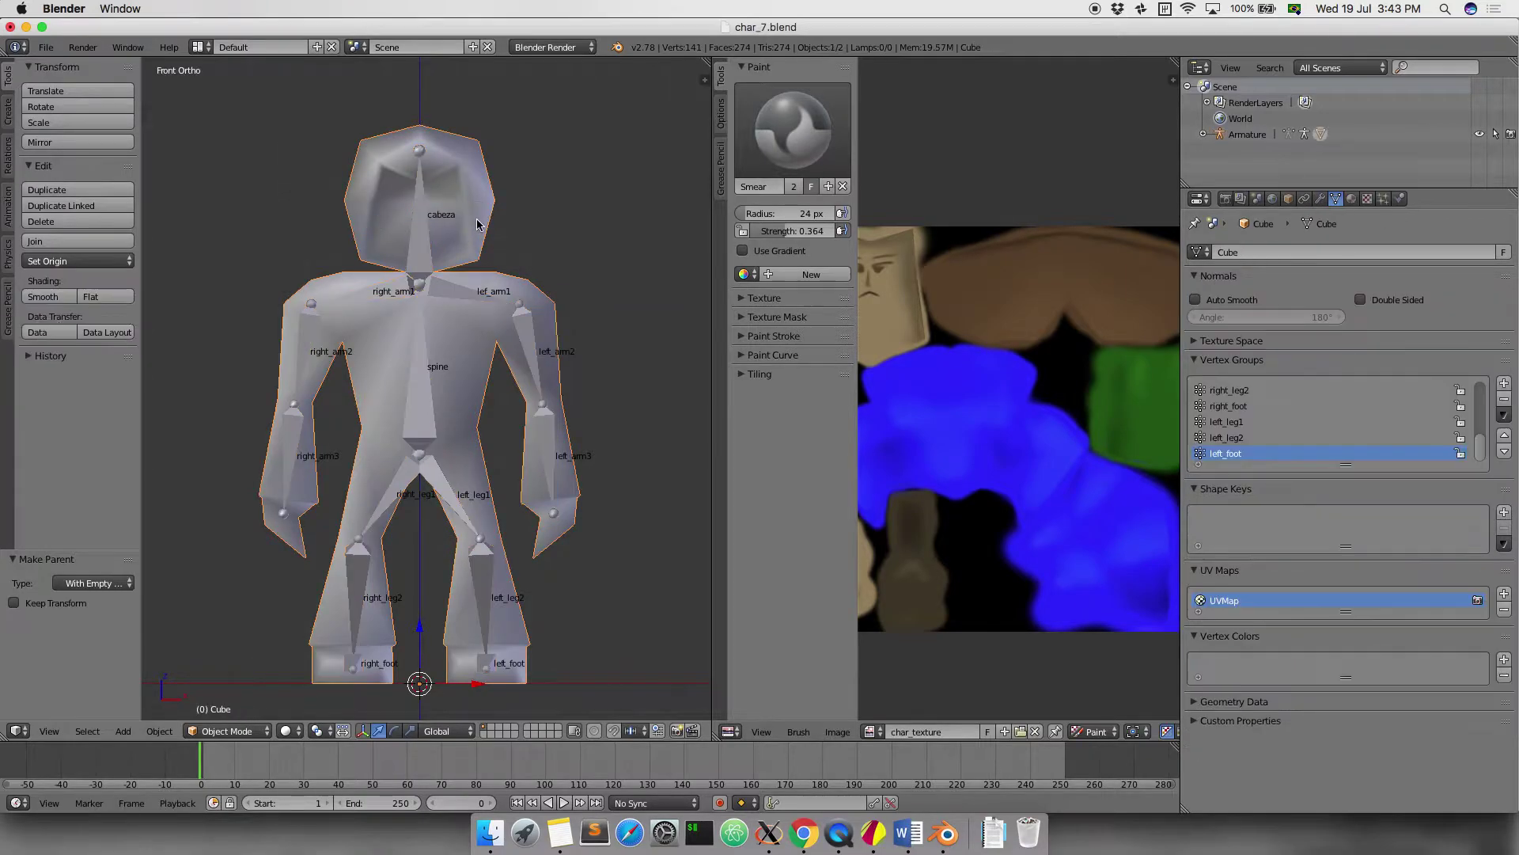
pyautogui.click(1266, 430)
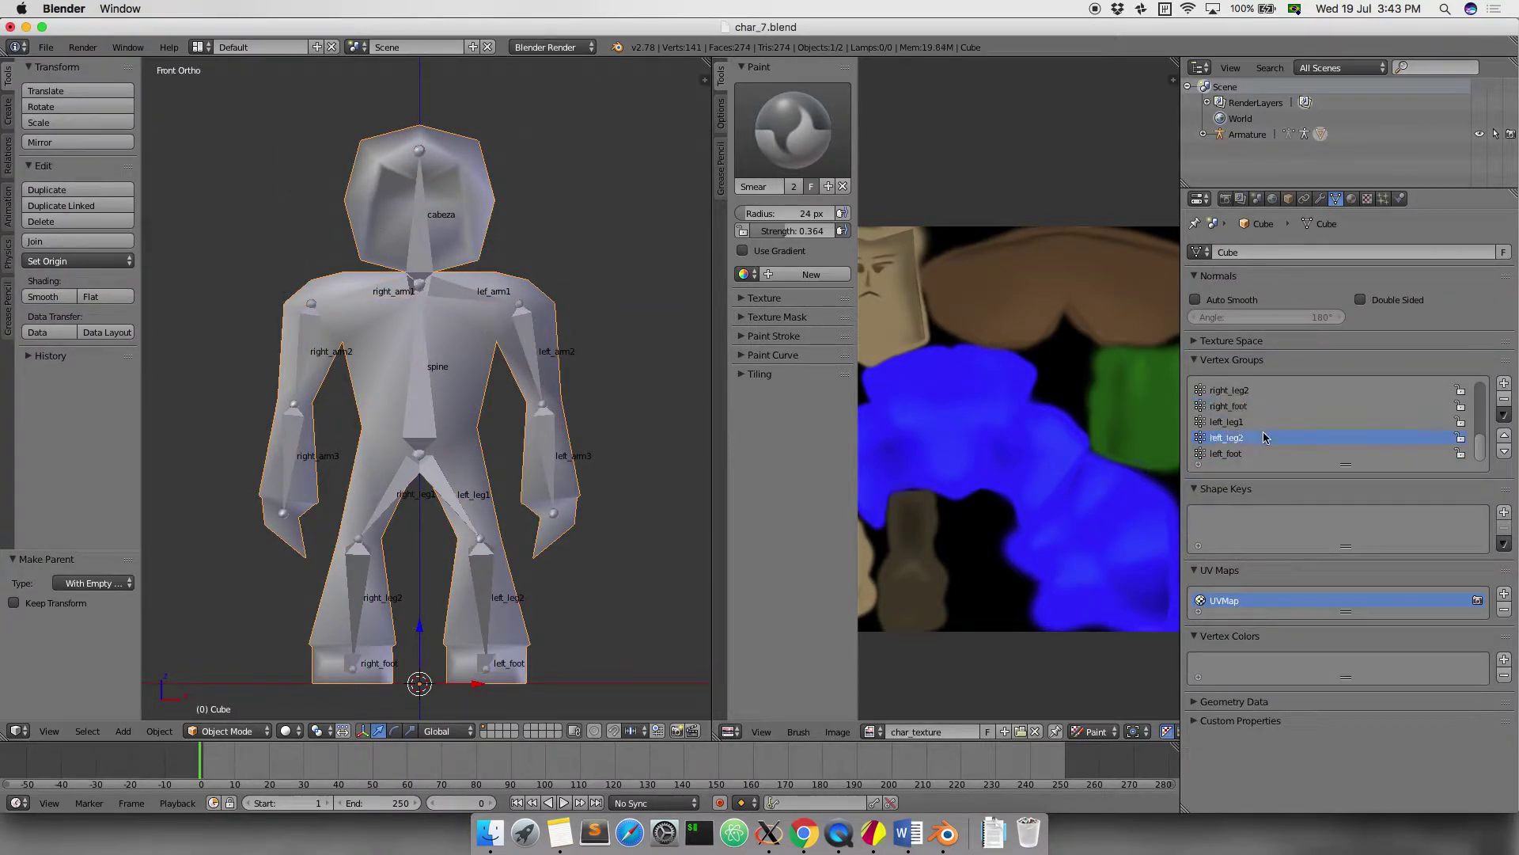
pyautogui.scroll(5, 1266, 428)
pyautogui.click(1239, 390)
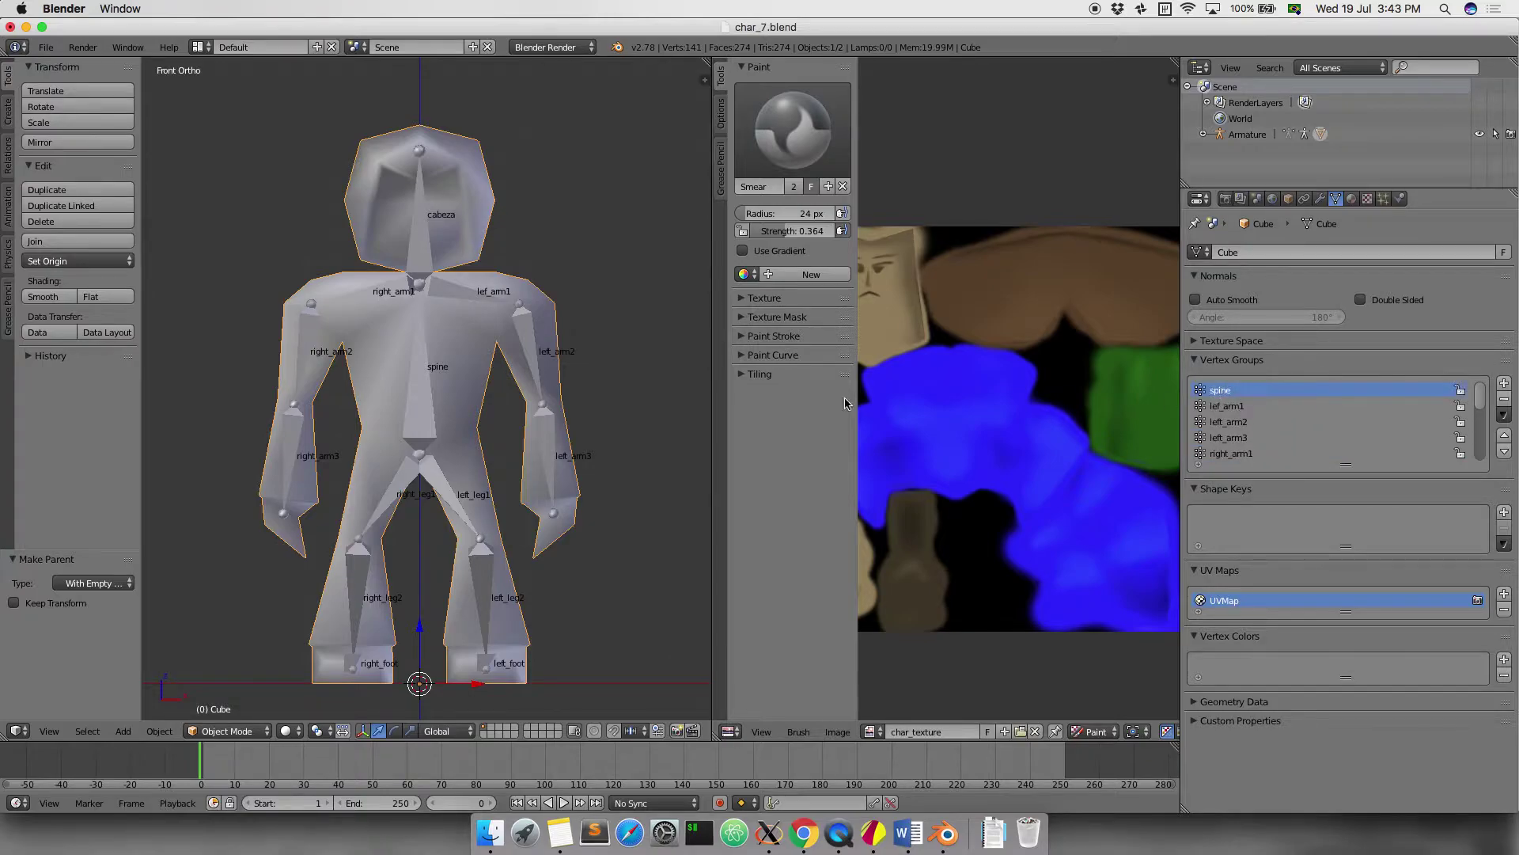
pyautogui.click(1235, 406)
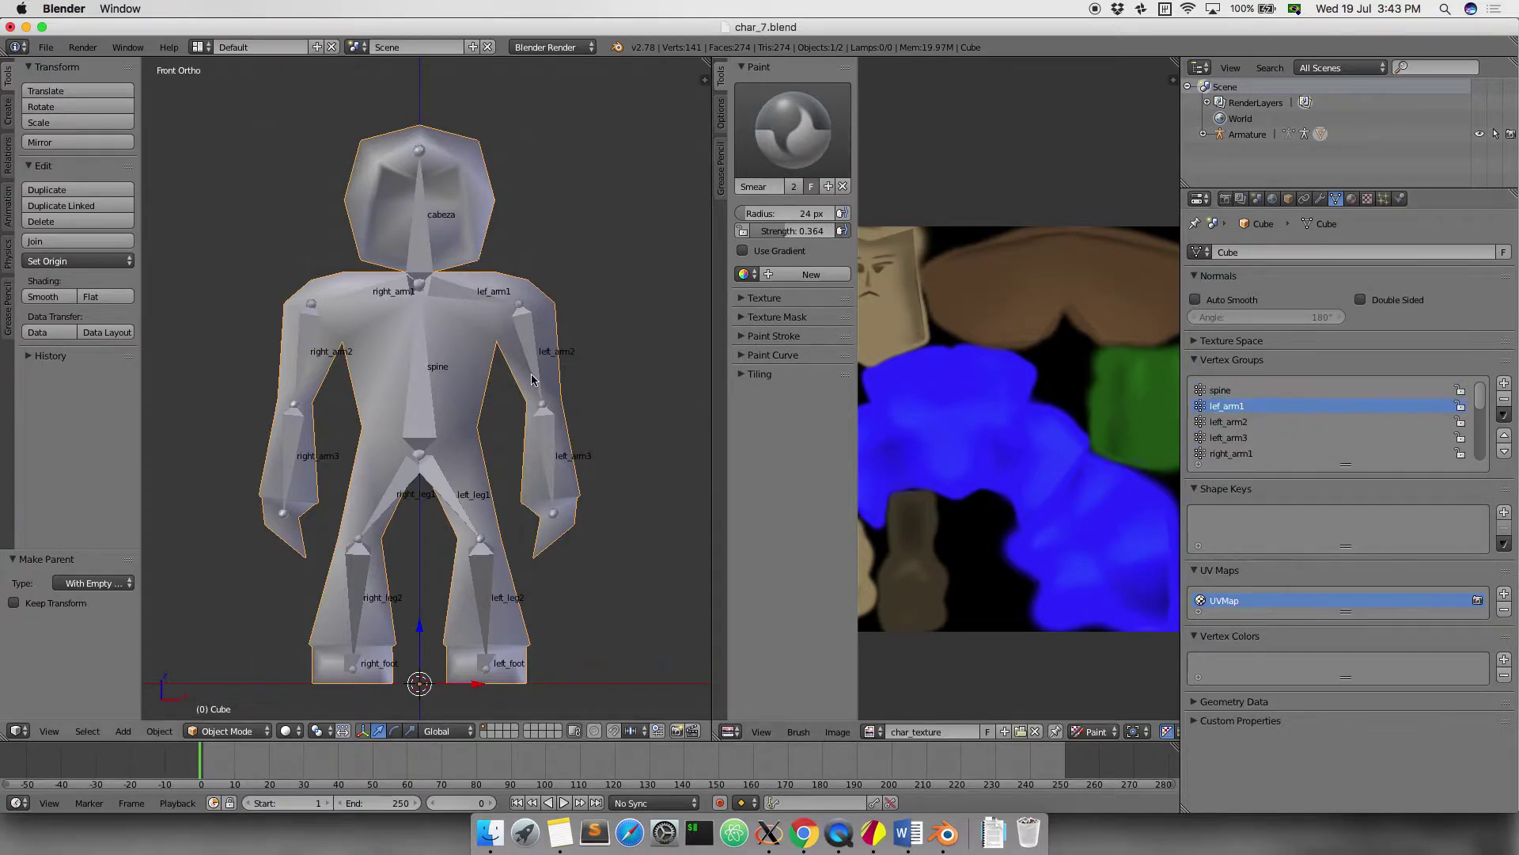
pyautogui.scroll(-5, 1265, 443)
pyautogui.scroll(5, 1264, 443)
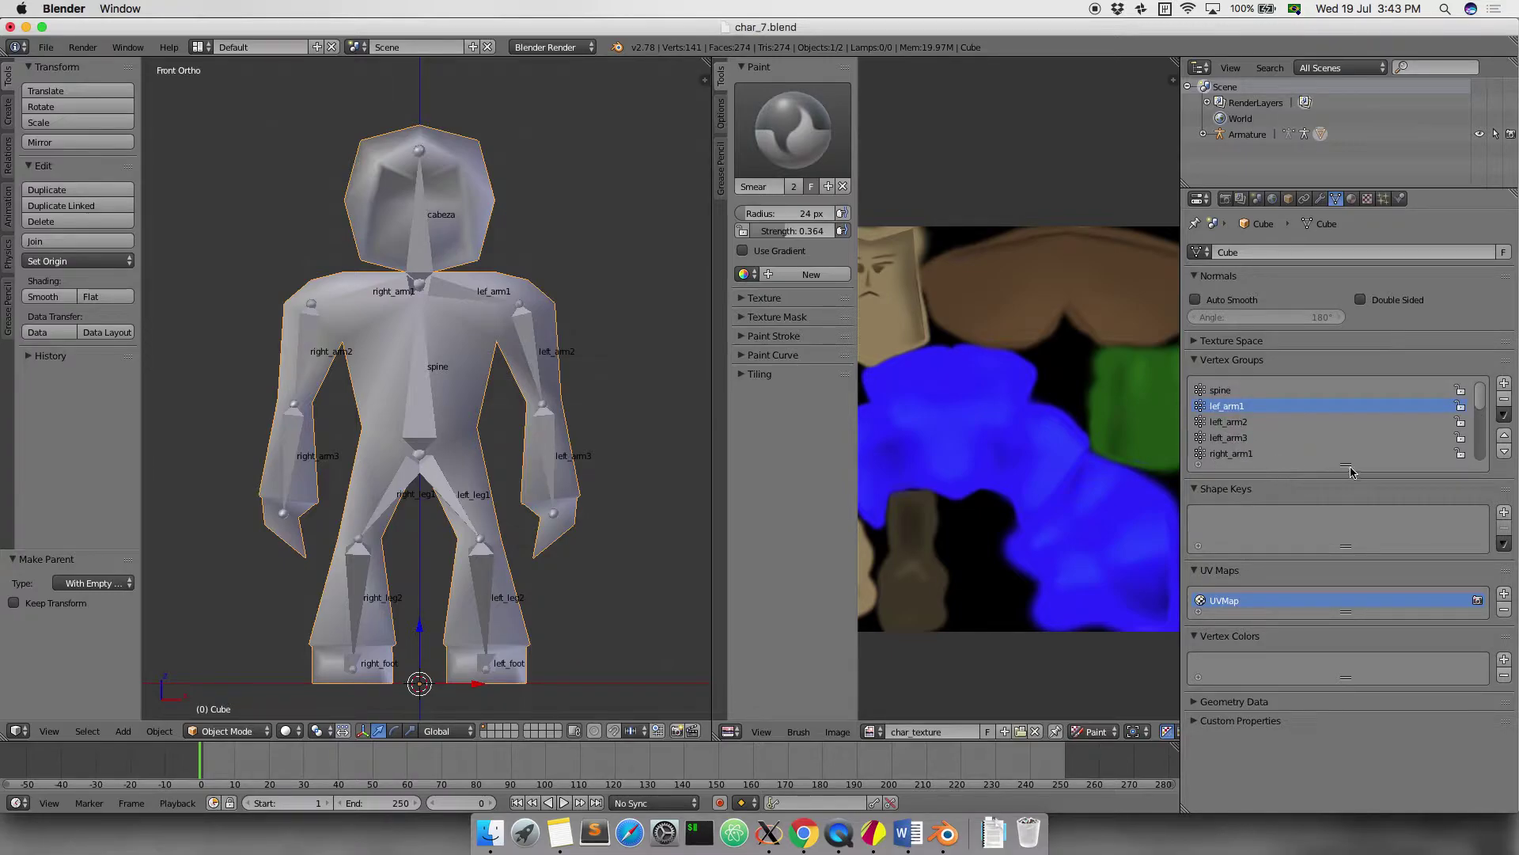
pyautogui.moveTo(1346, 466); pyautogui.dragTo(1346, 544)
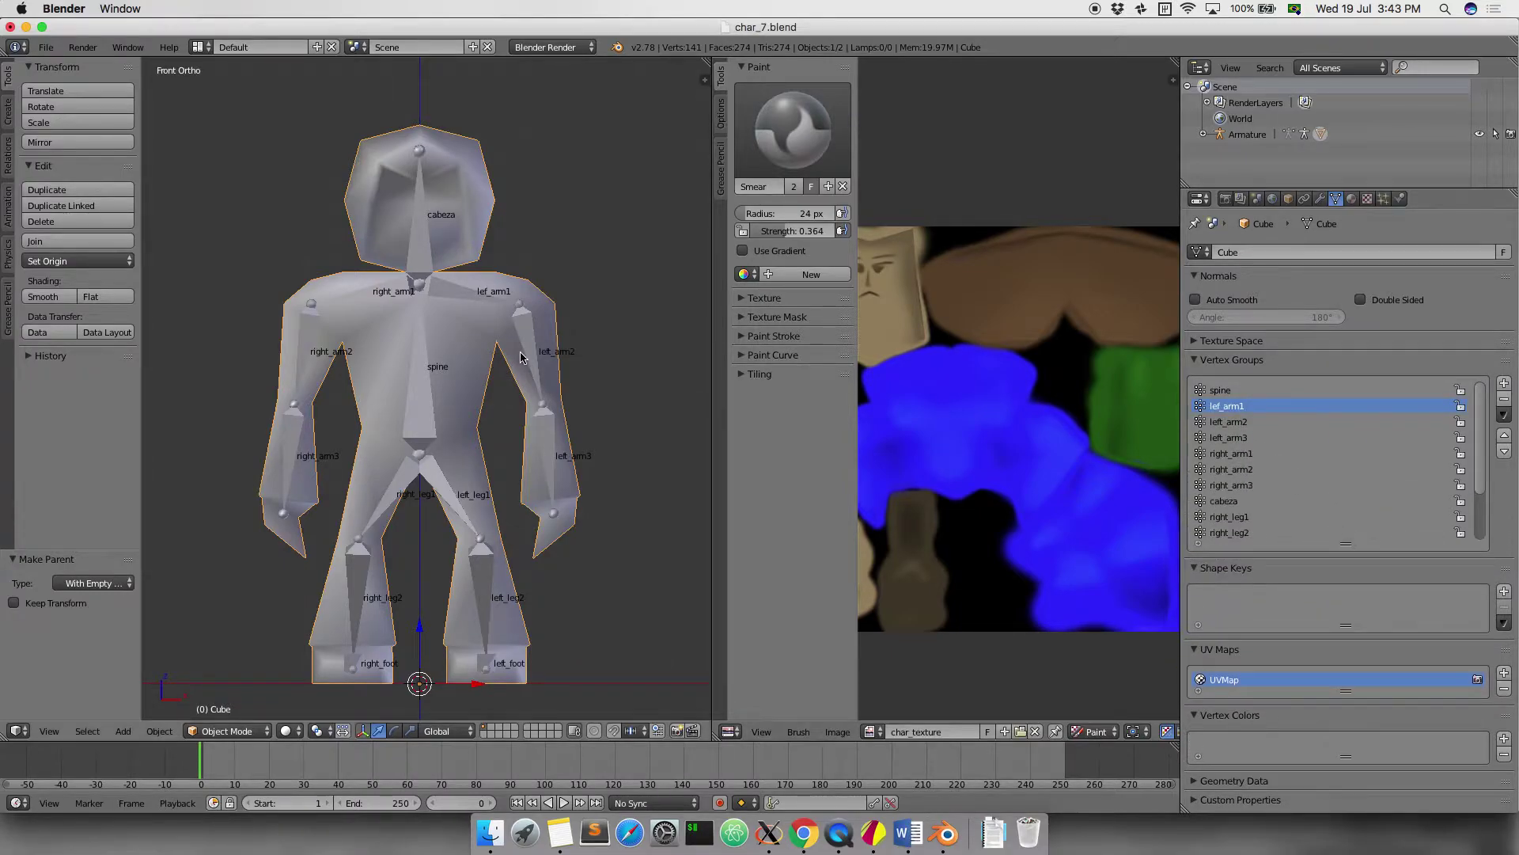
pyautogui.rightClick(358, 476)
# In Edit Mode, clear the selection, make left_foot the active group and frame the feet from the front
pyautogui.press('Tab')
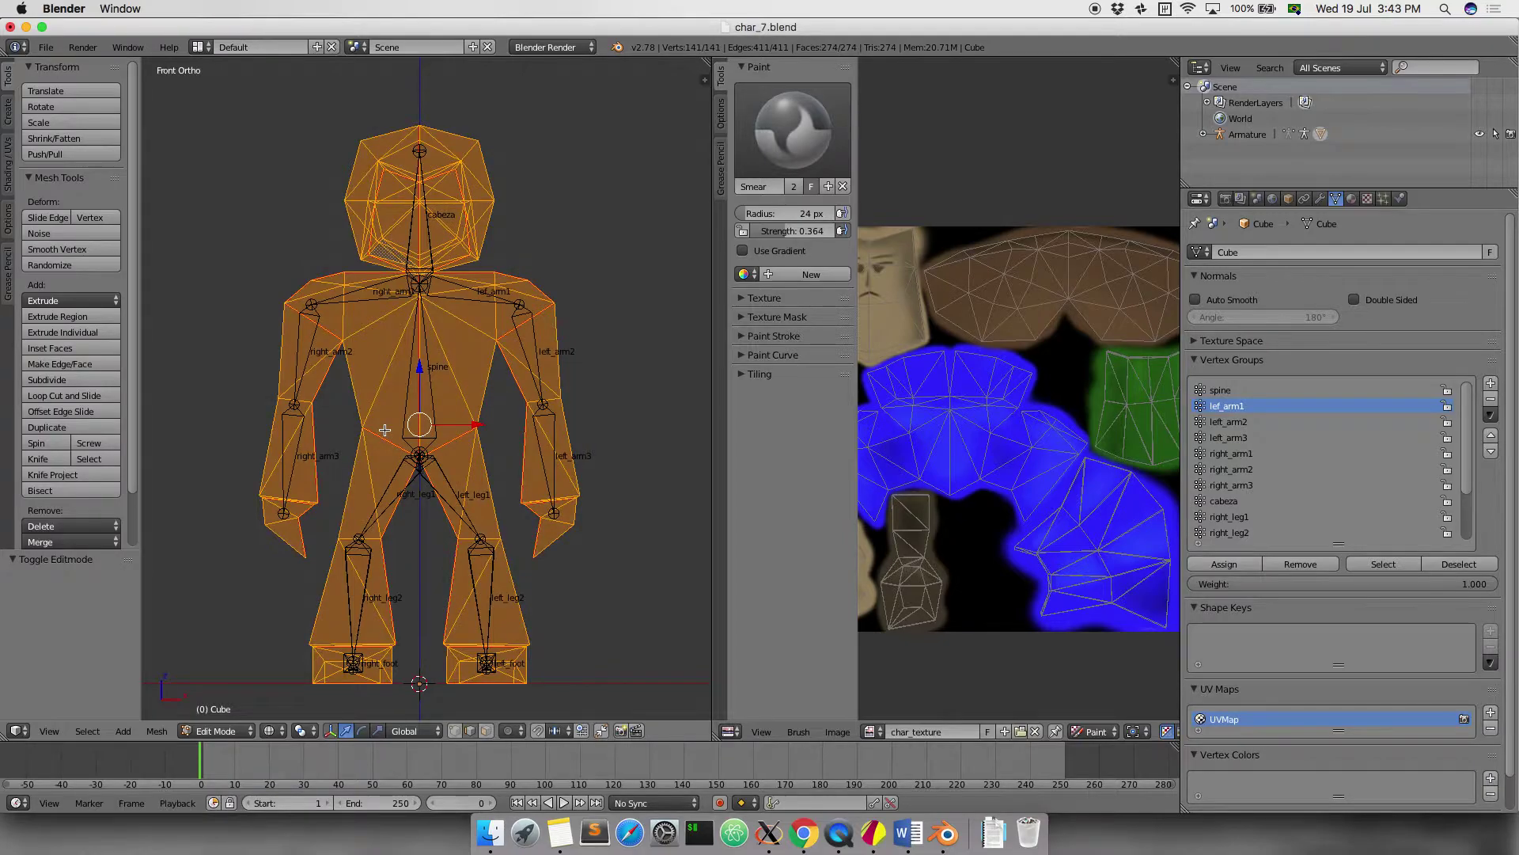
pyautogui.press('a')
pyautogui.press('a')
pyautogui.press('a')
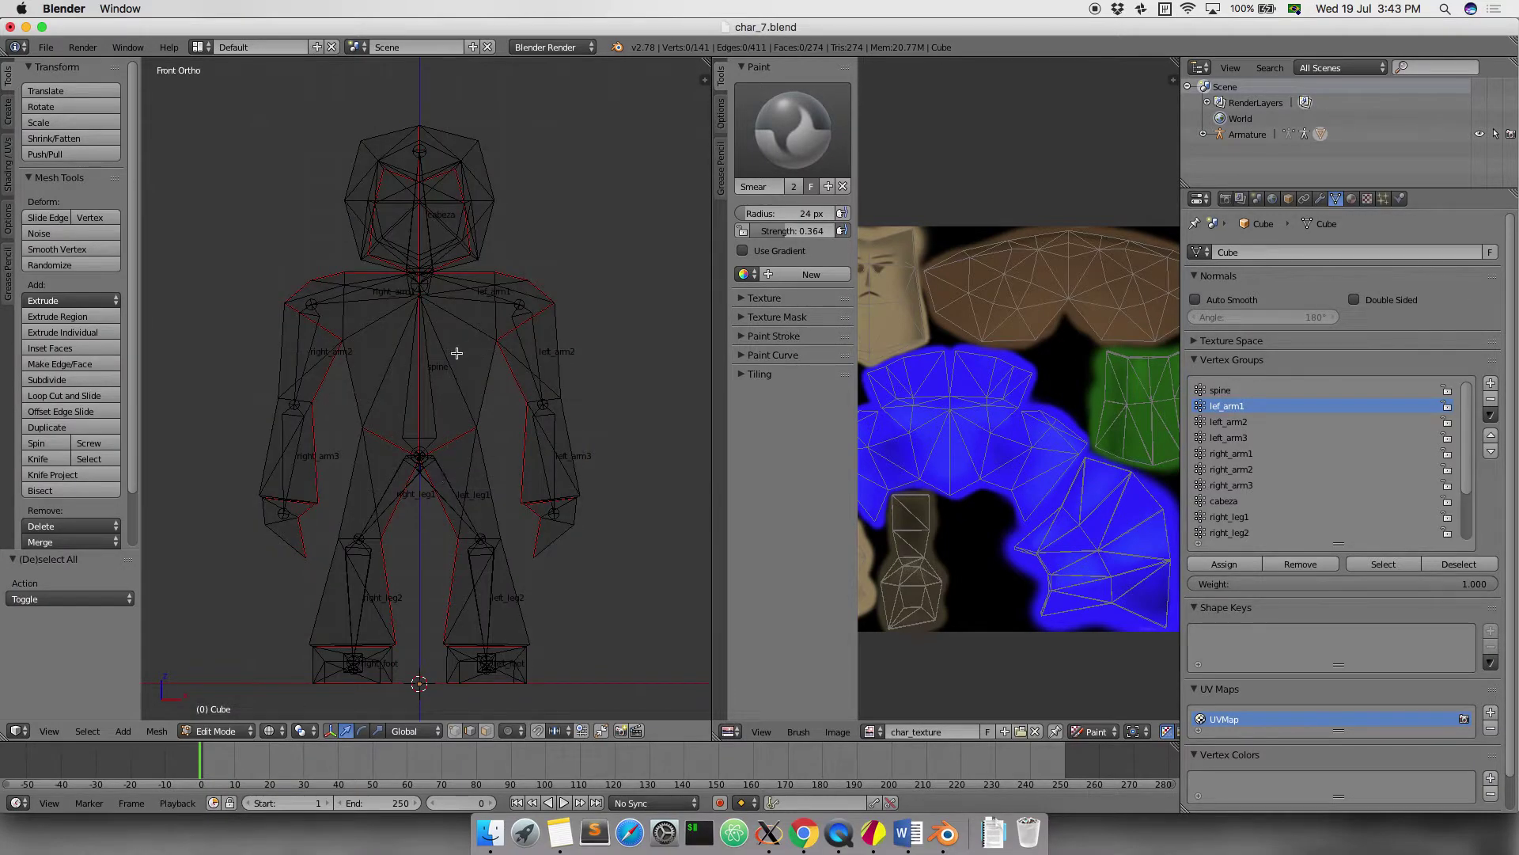
pyautogui.scroll(-4, 1306, 427)
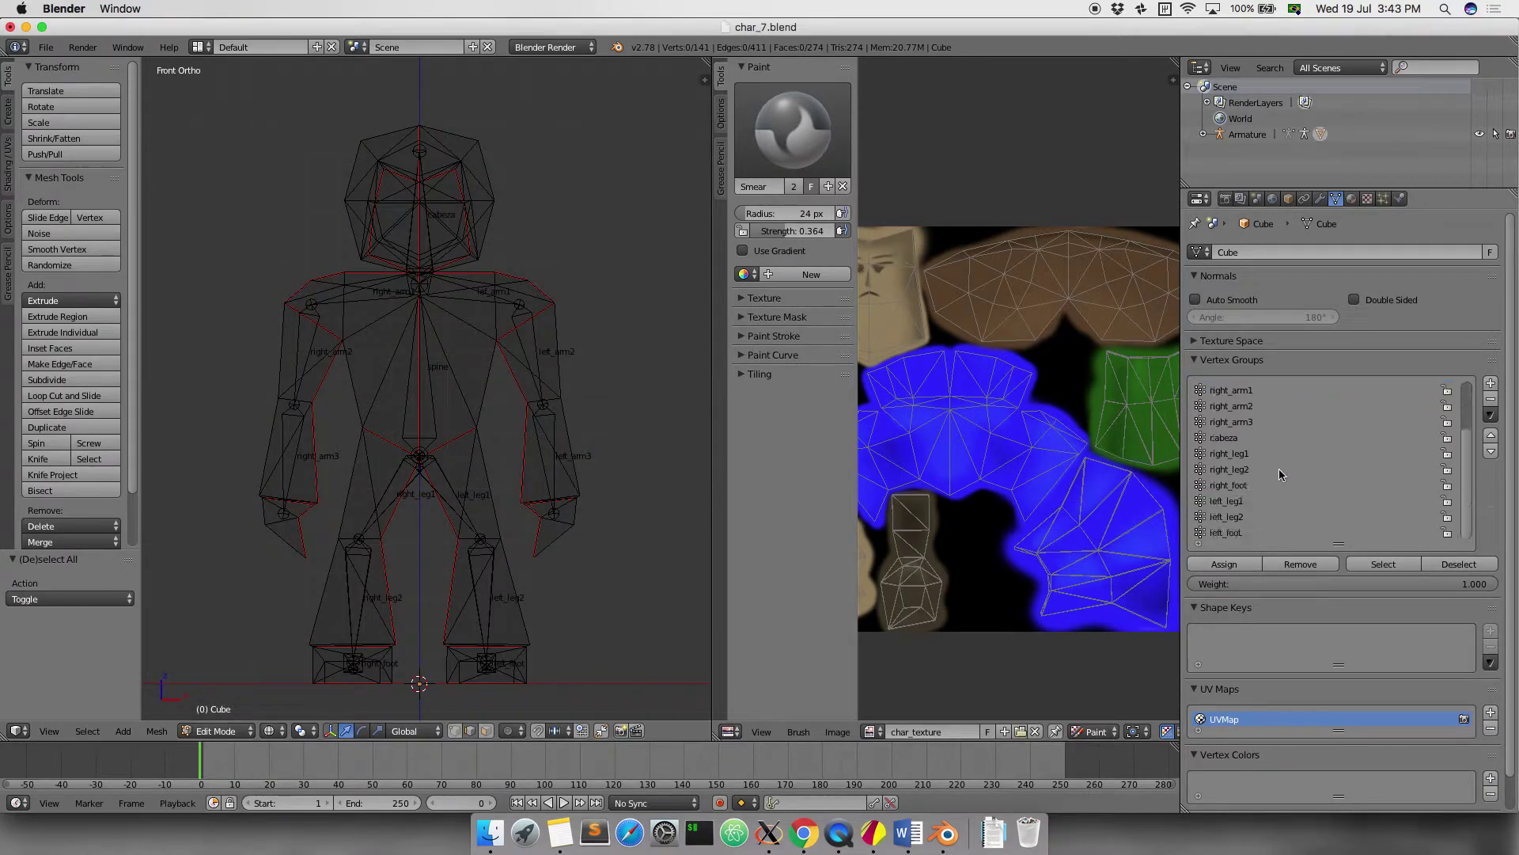
pyautogui.click(1229, 533)
pyautogui.keyDown('shift'); pyautogui.moveTo(589, 526); pyautogui.dragTo(563, 448, button='middle'); pyautogui.keyUp('shift')
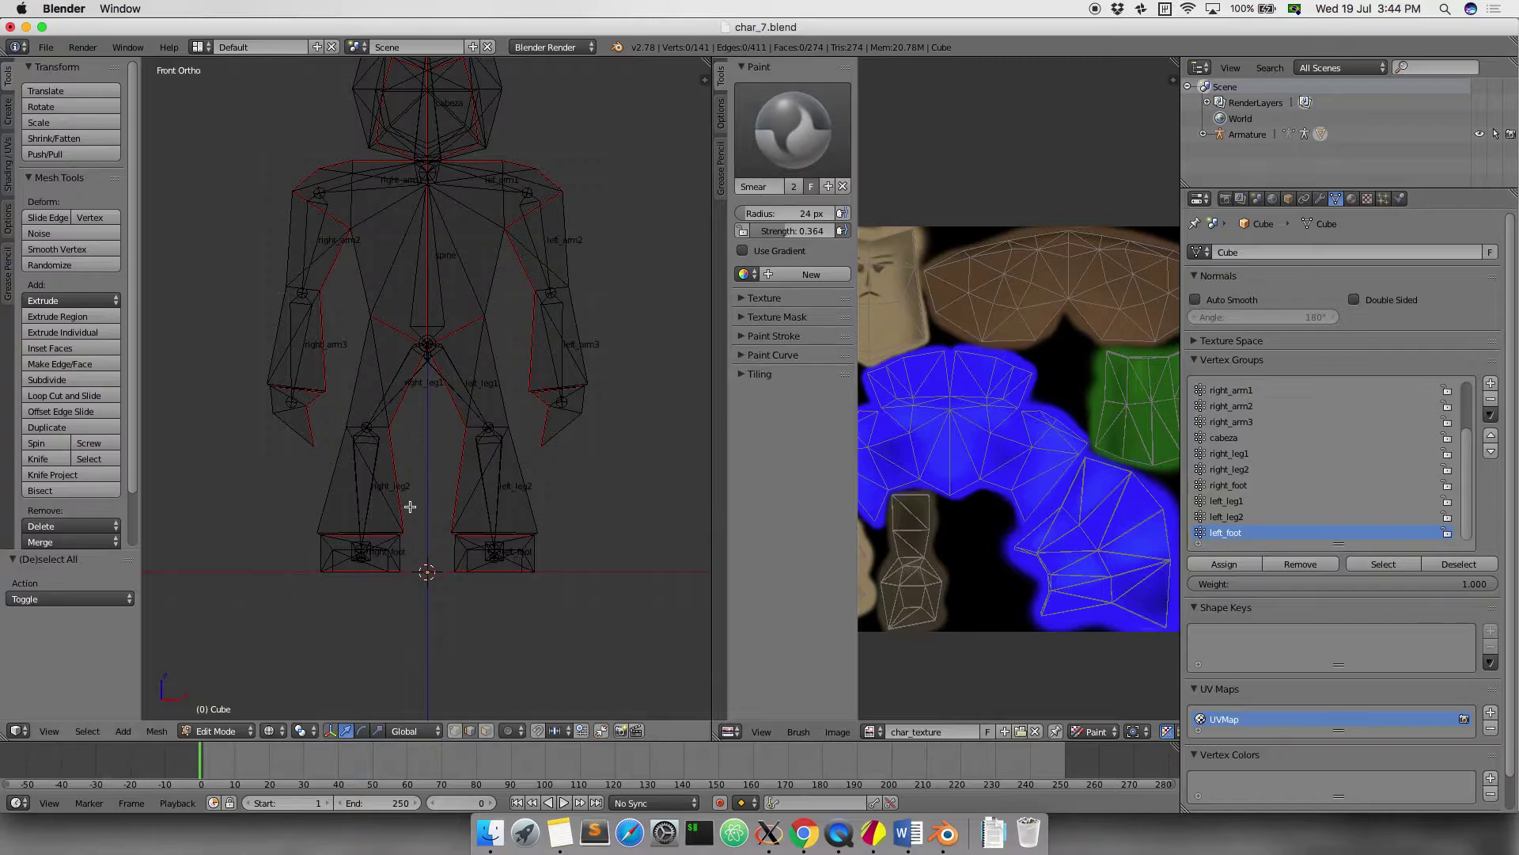
pyautogui.moveTo(407, 516); pyautogui.dragTo(394, 525, button='middle')
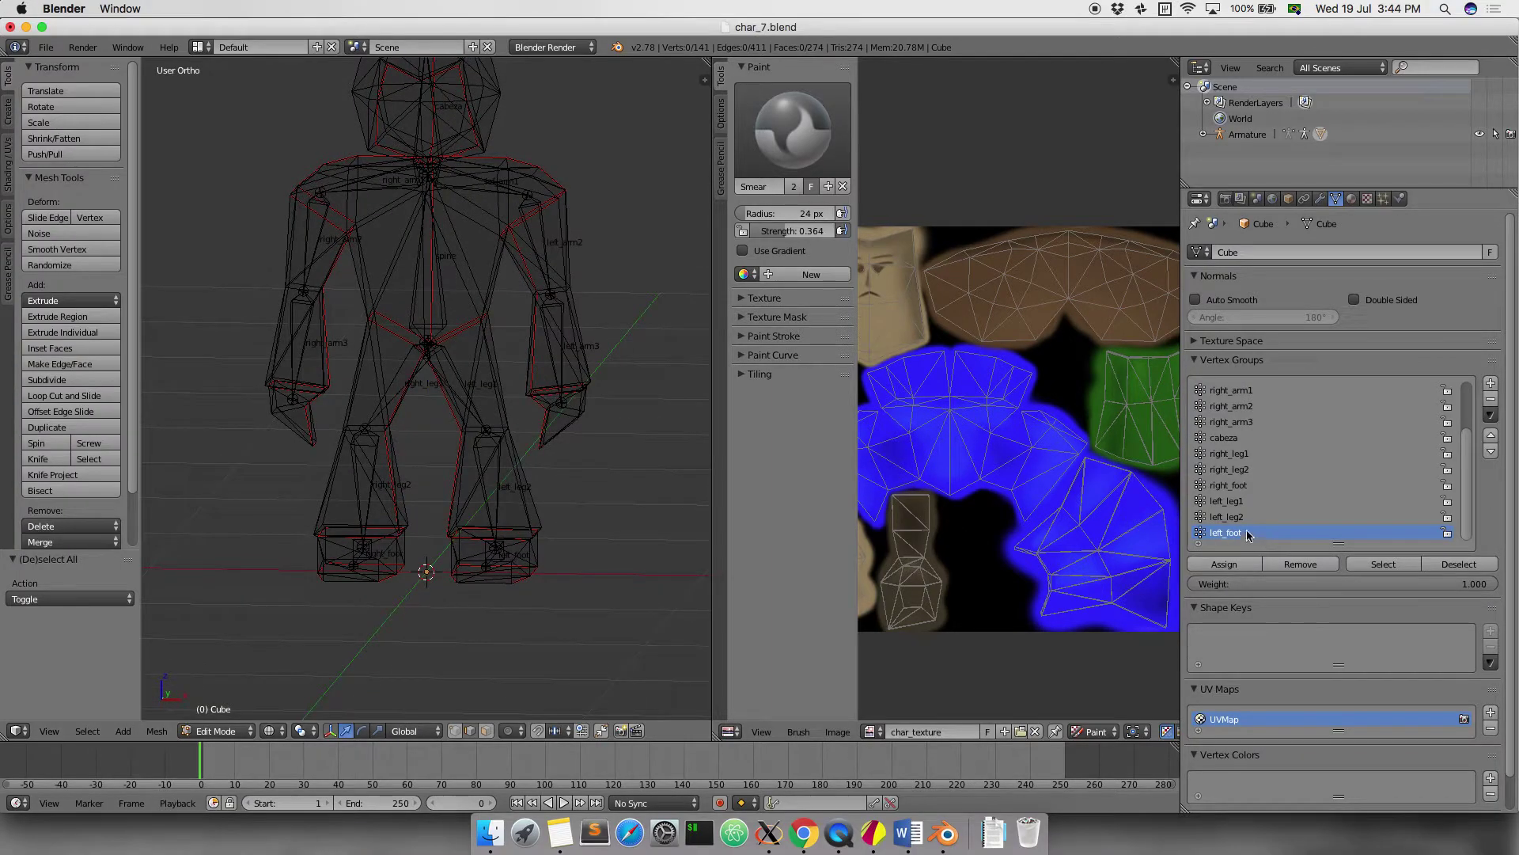
pyautogui.press('KP_1')
pyautogui.scroll(4, 459, 445)
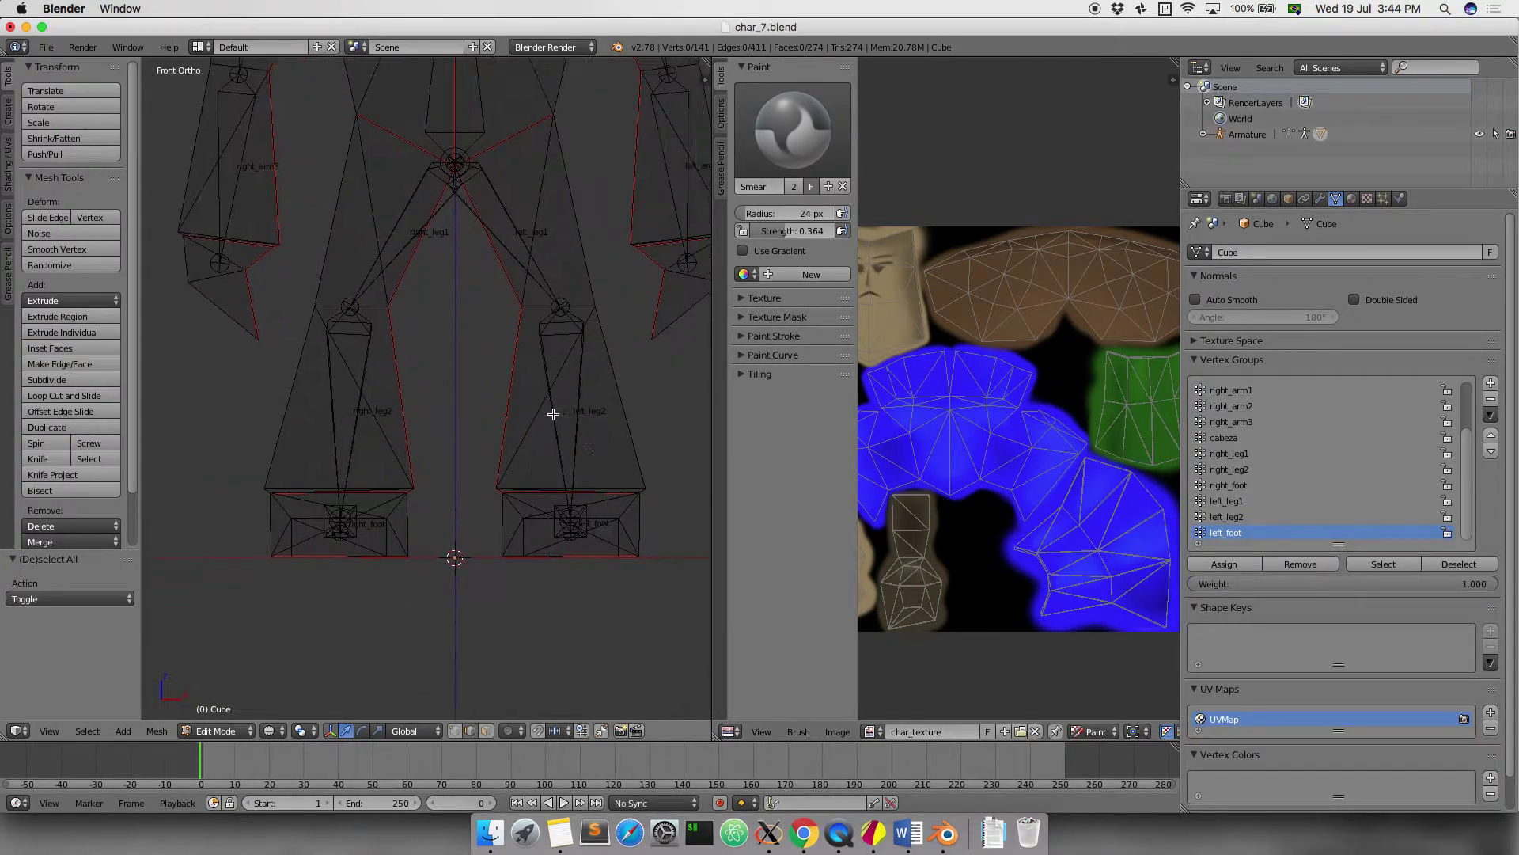
pyautogui.scroll(2, 553, 414)
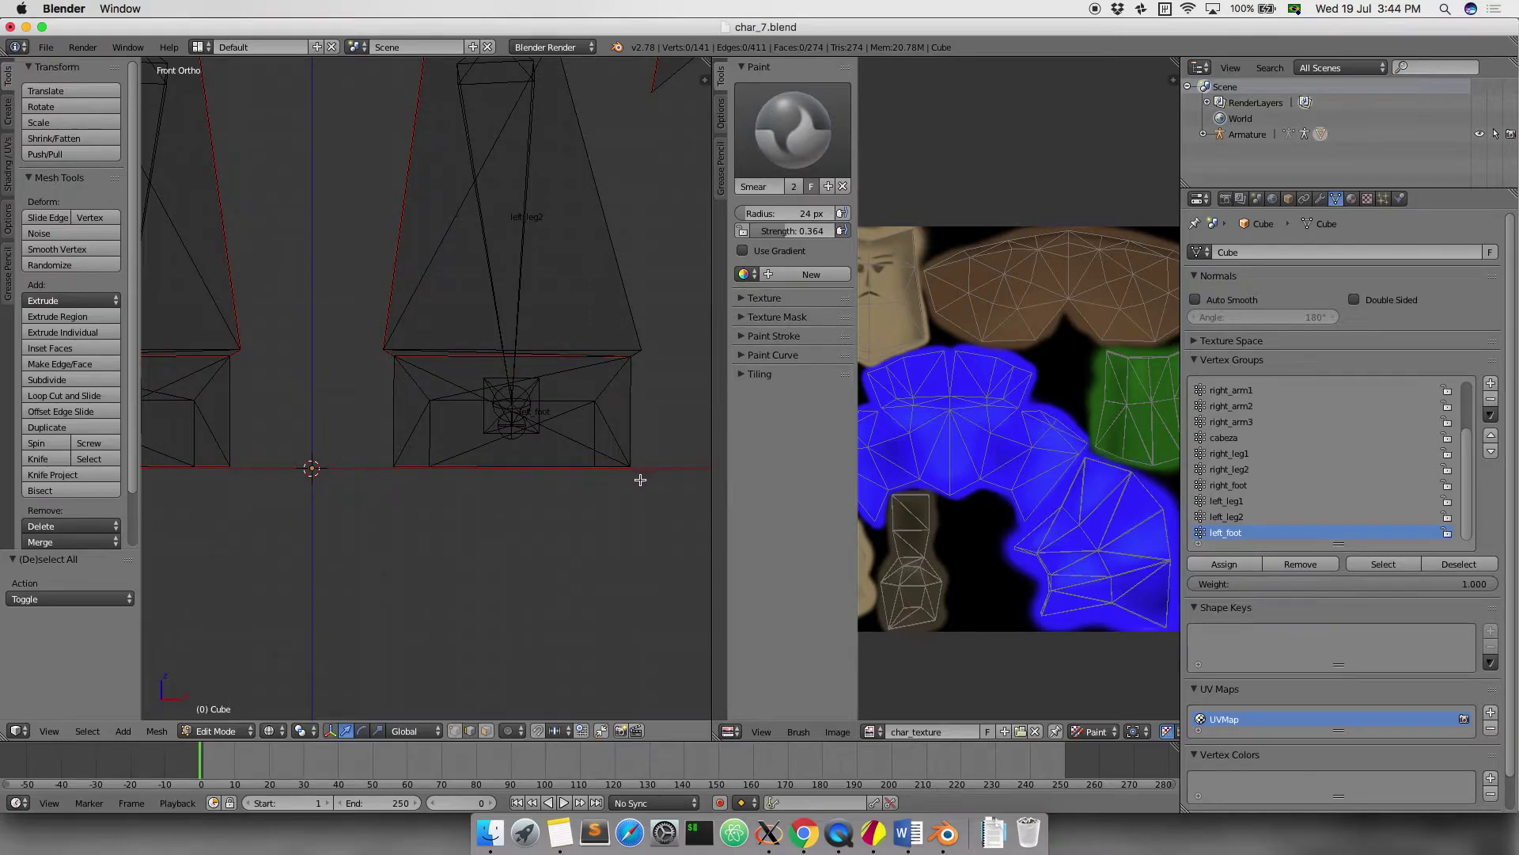
# Box-select the left foot's faces, assign them to left_foot, then deselect
pyautogui.press('b')
pyautogui.moveTo(651, 493); pyautogui.dragTo(363, 353)
pyautogui.moveTo(609, 396); pyautogui.dragTo(506, 408, button='middle')
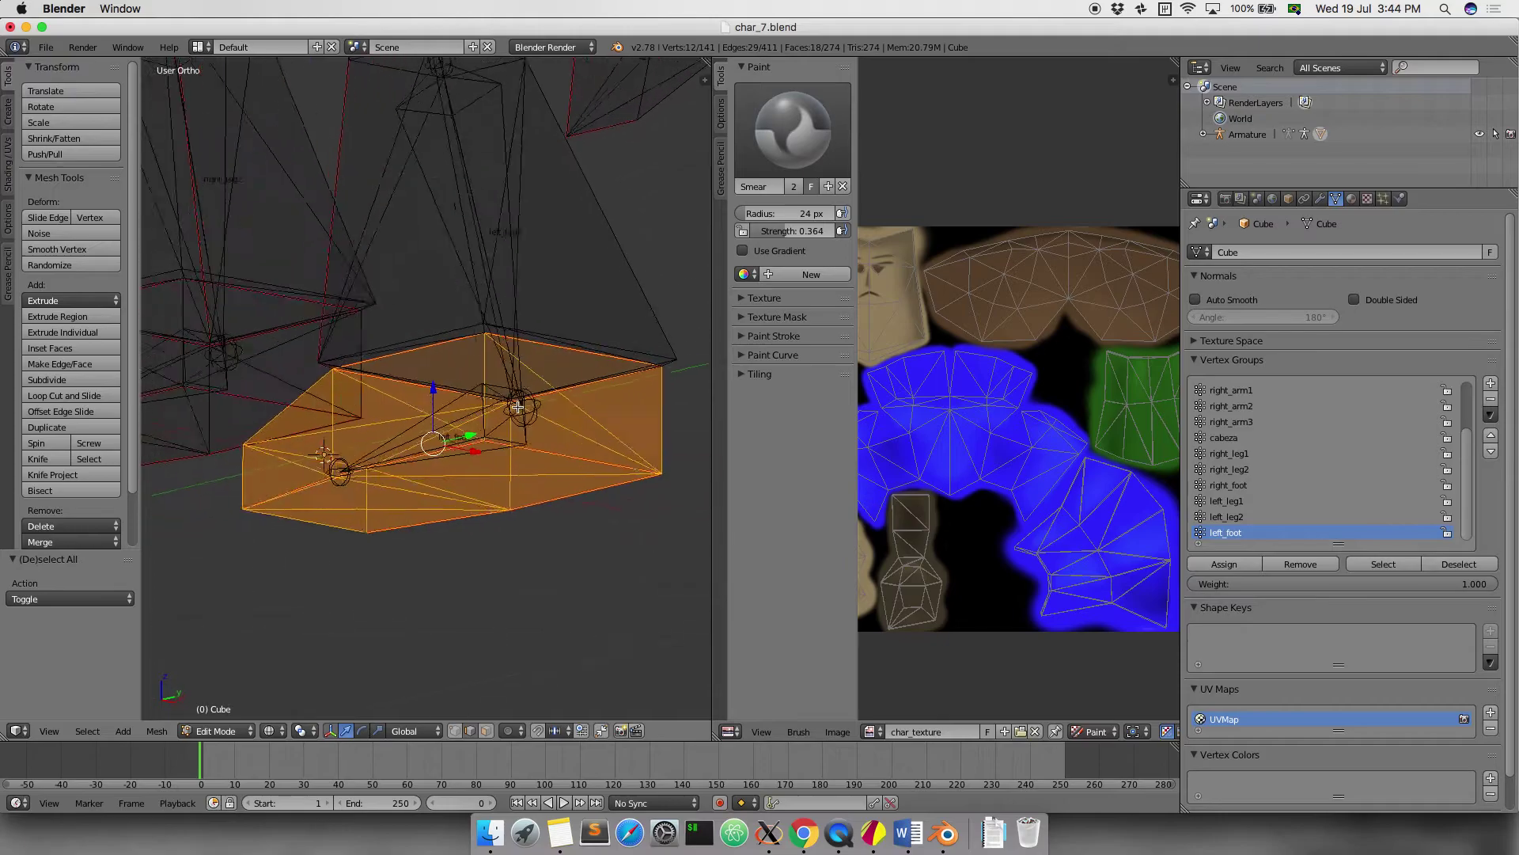
pyautogui.press('KP_1')
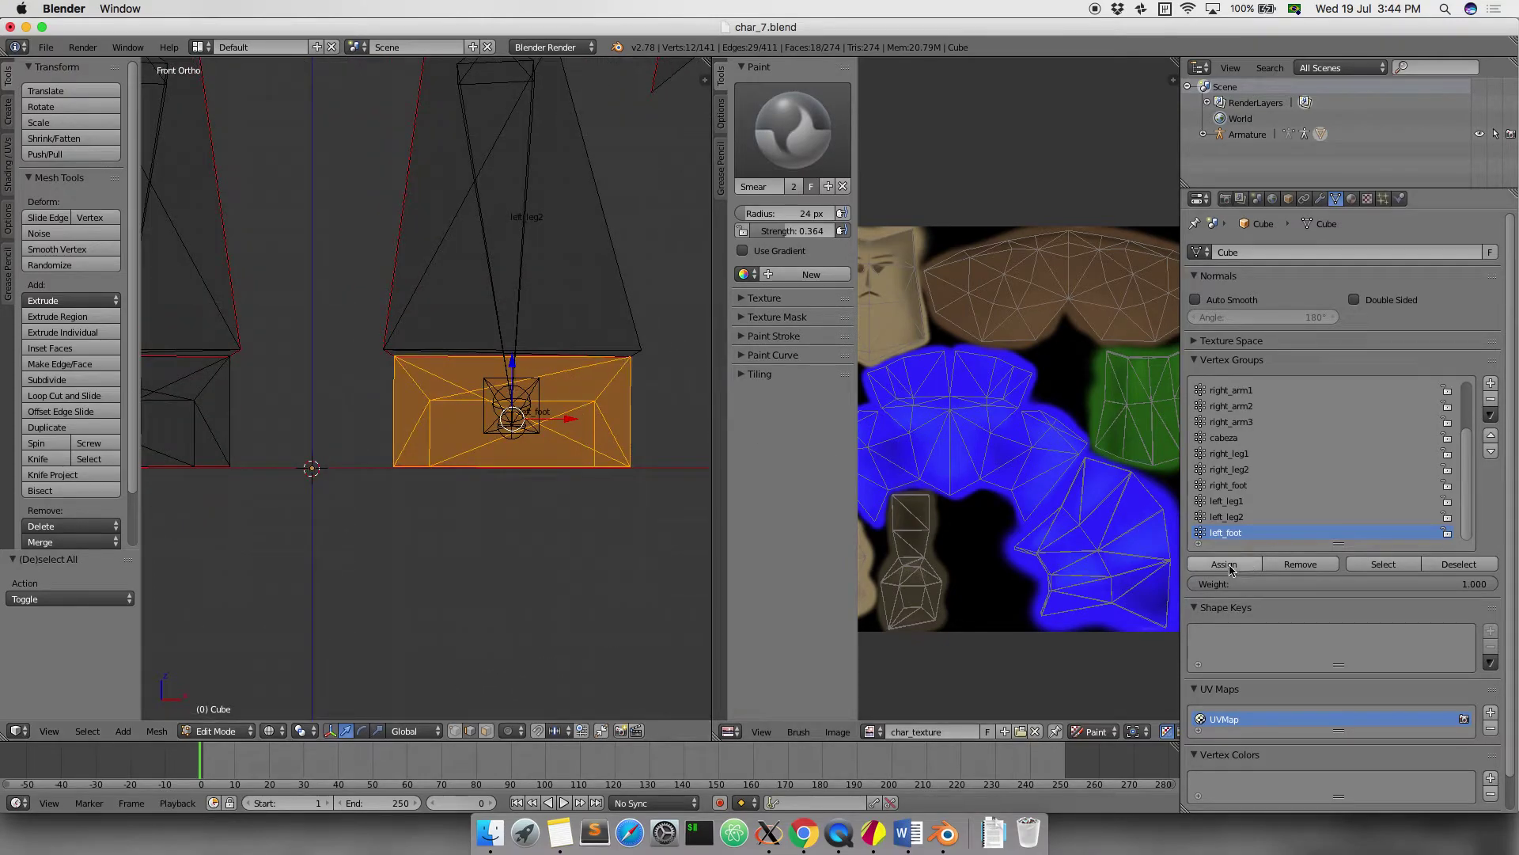
pyautogui.click(1230, 567)
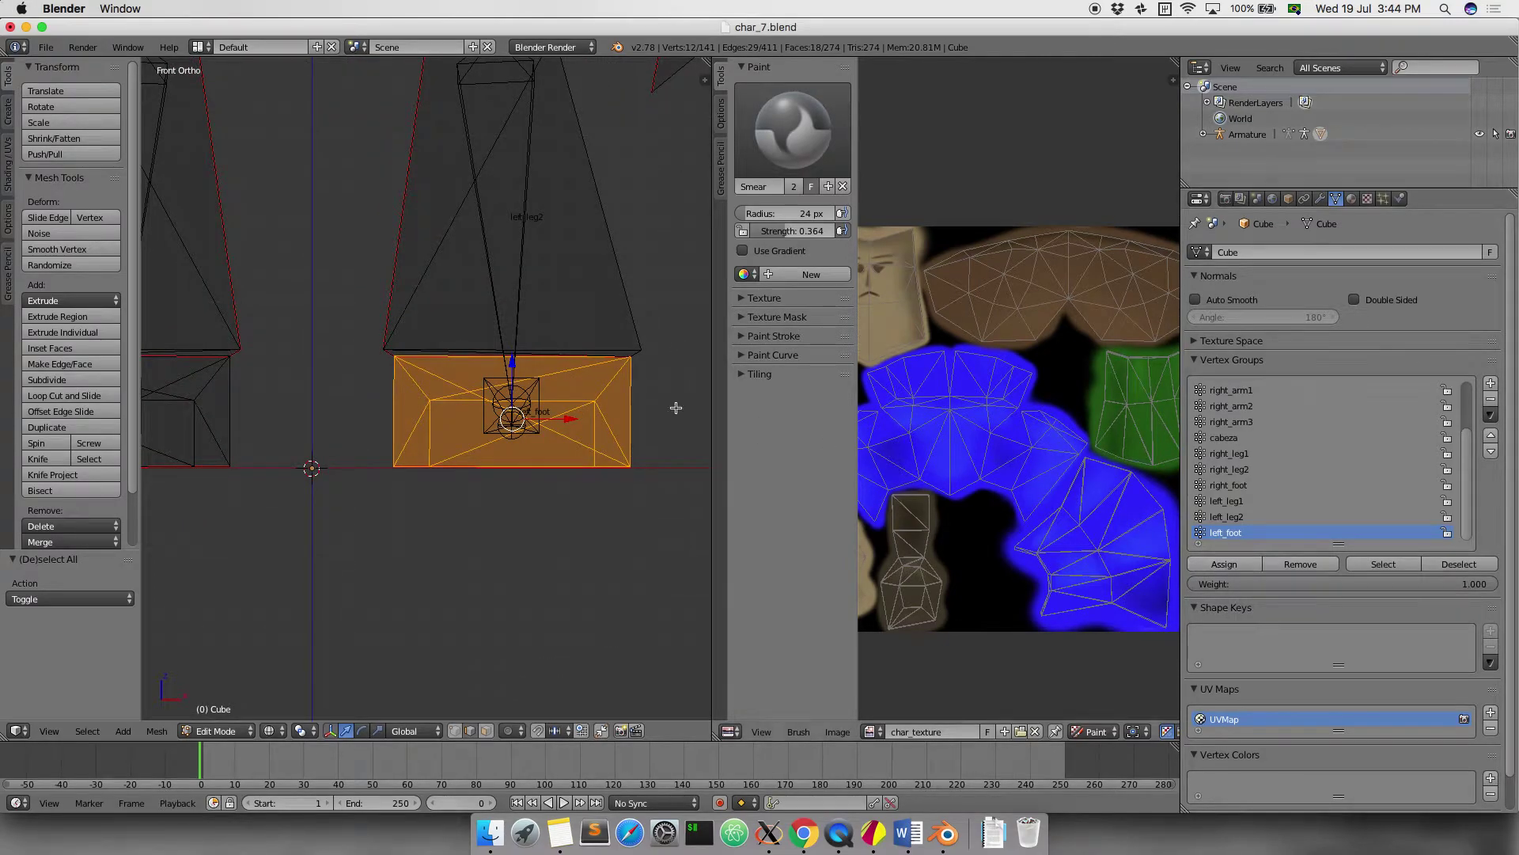
pyautogui.press('a')
# Box-select the right foot's faces and assign them to right_foot
pyautogui.hscroll(-5, 358, 347)
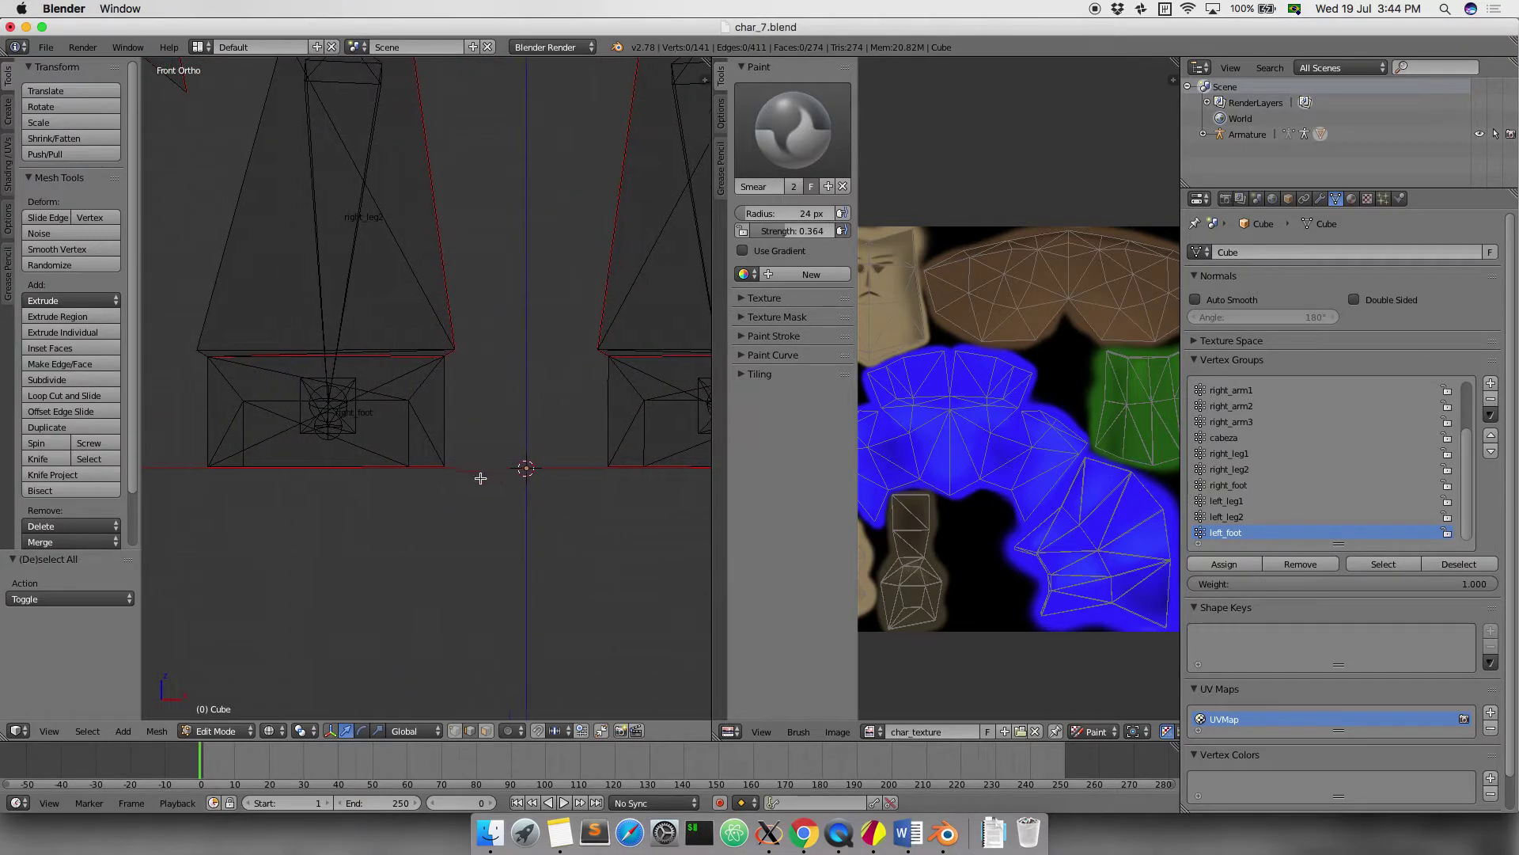
pyautogui.press('b')
pyautogui.moveTo(485, 500); pyautogui.dragTo(193, 354)
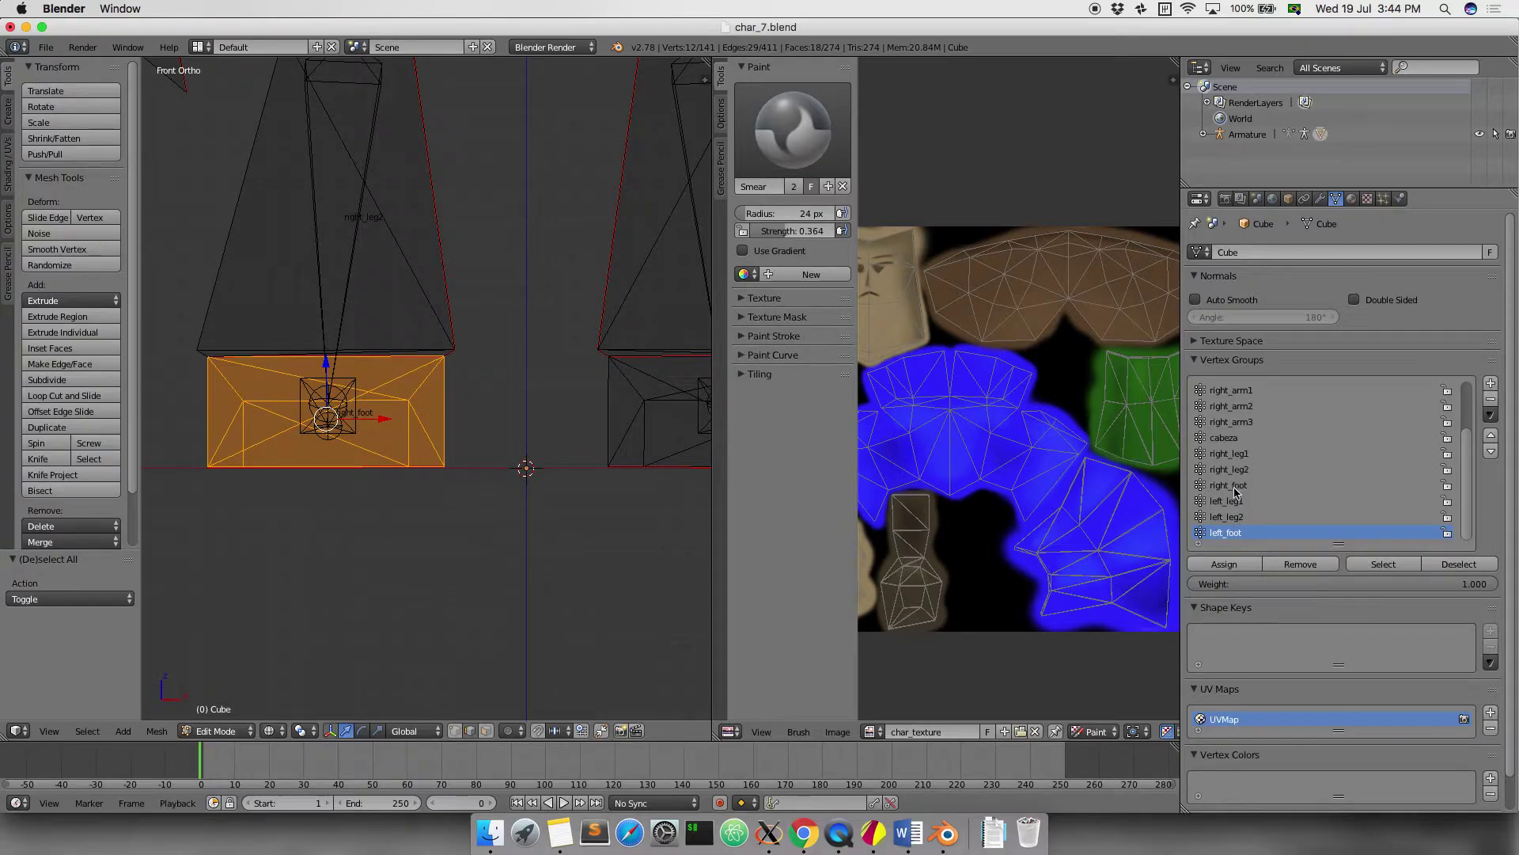
pyautogui.click(1230, 485)
pyautogui.click(1219, 563)
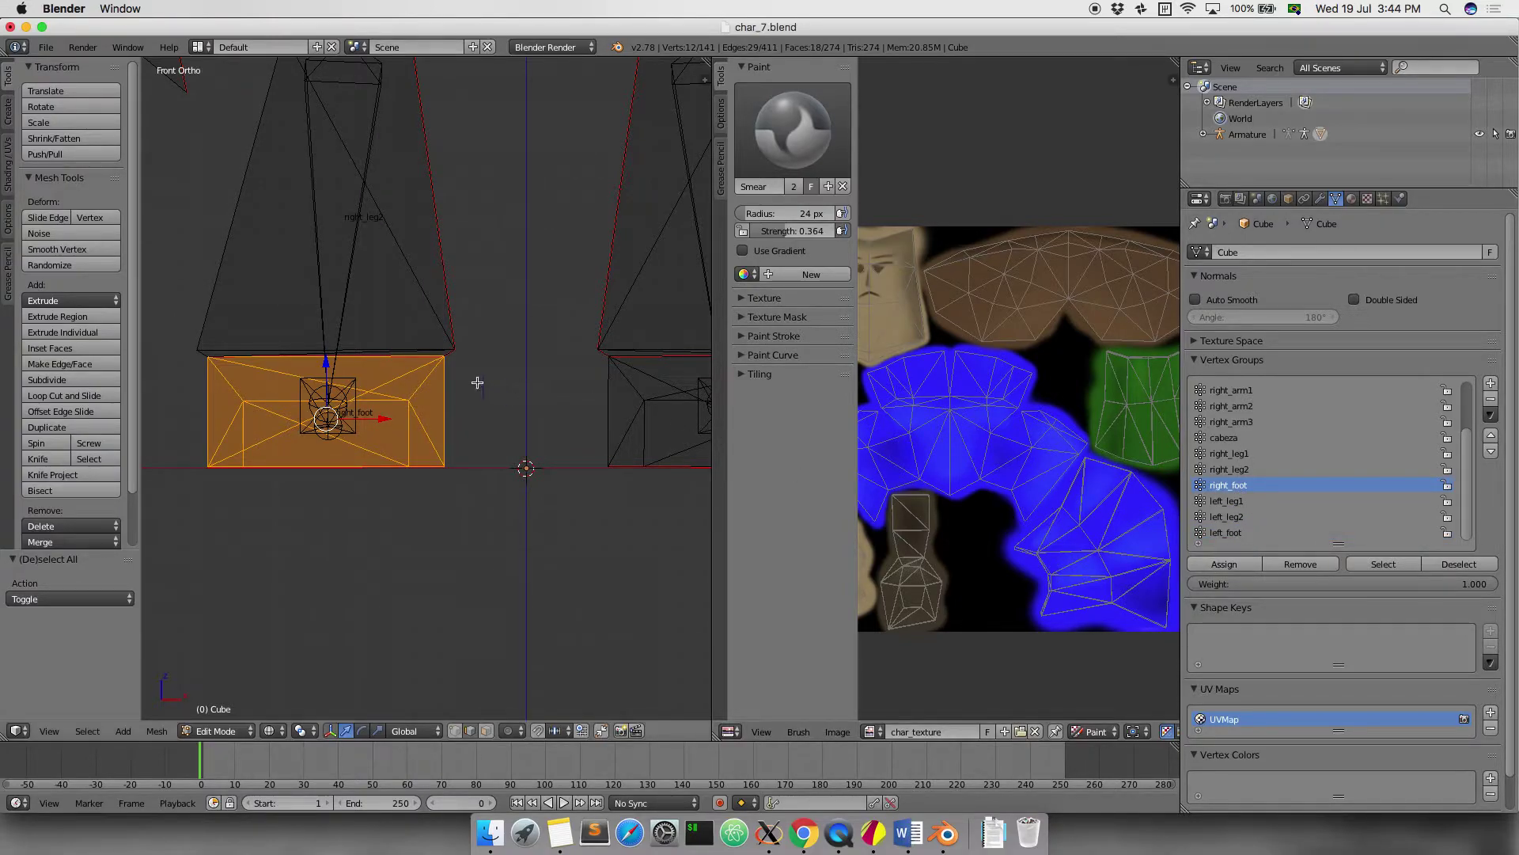
# Assign the lower leg faces between its two edge loops to left_leg2
pyautogui.press('a')
pyautogui.click(1226, 517)
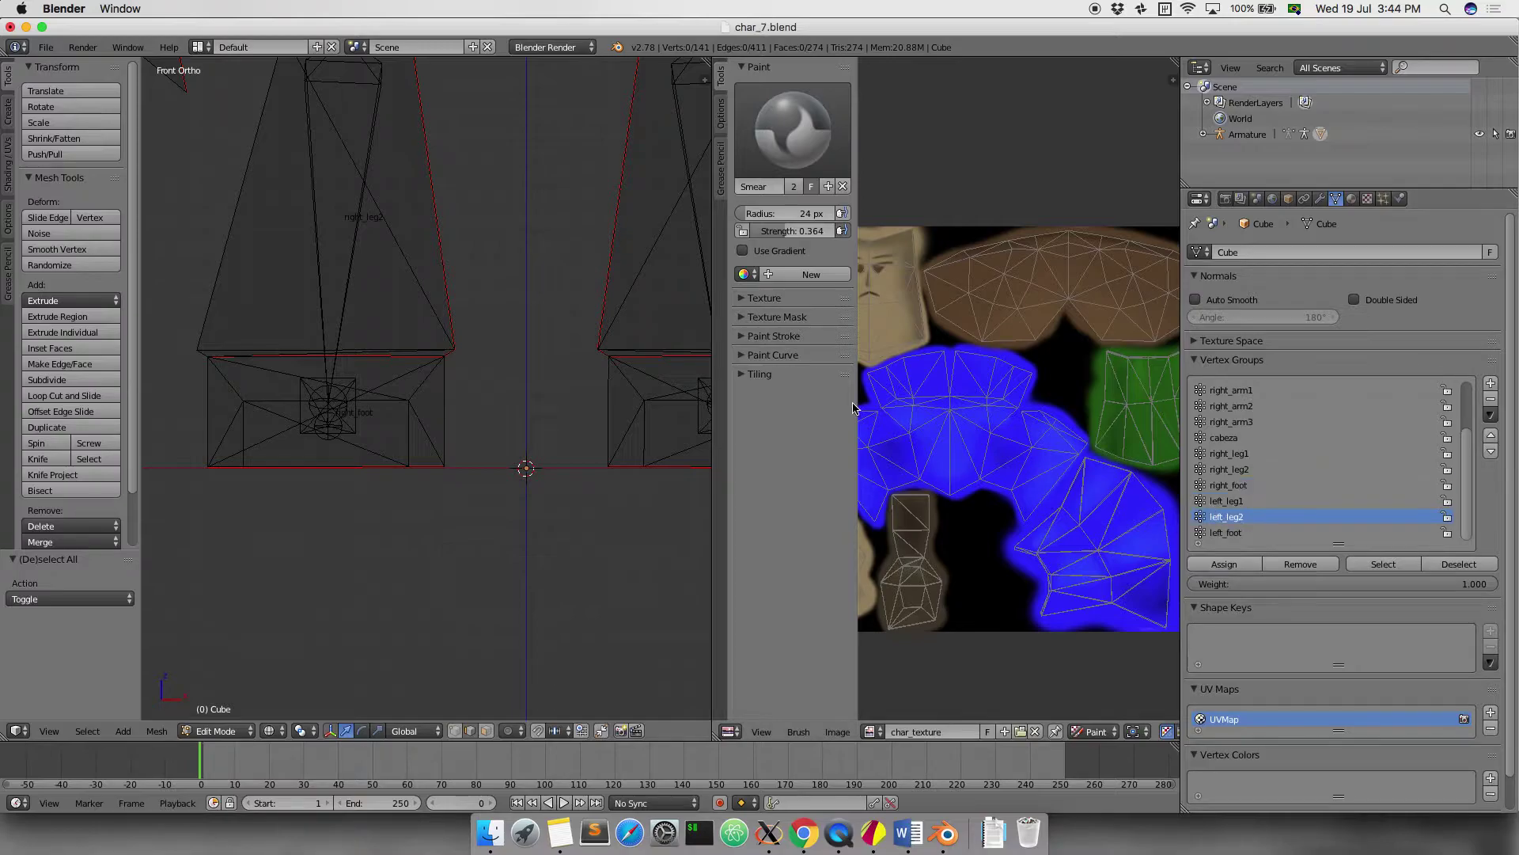
pyautogui.keyDown('shift'); pyautogui.hscroll(5, 497, 314); pyautogui.keyUp('shift')
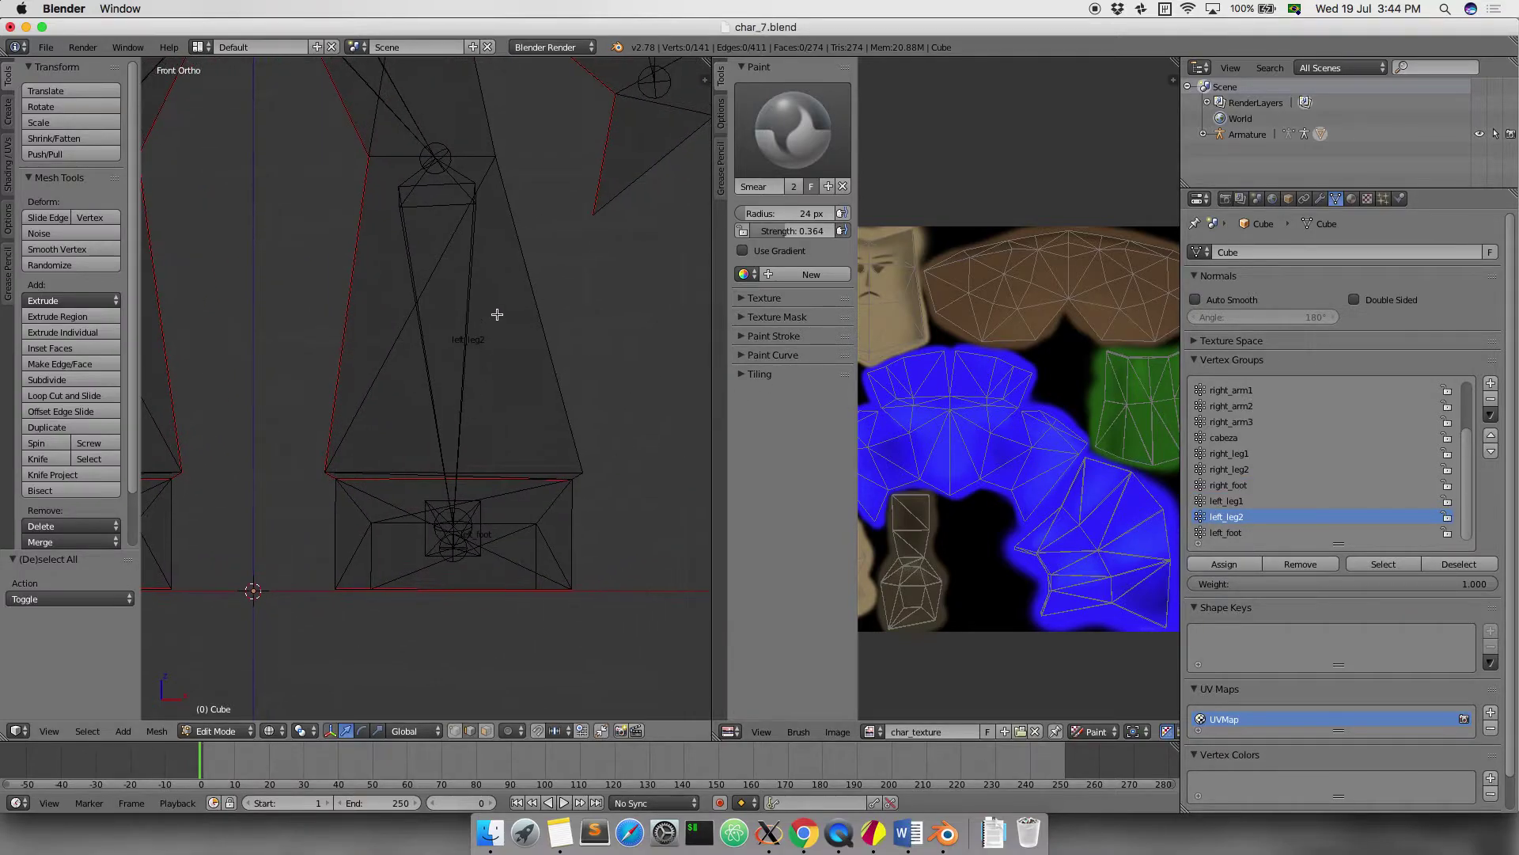
pyautogui.press('b')
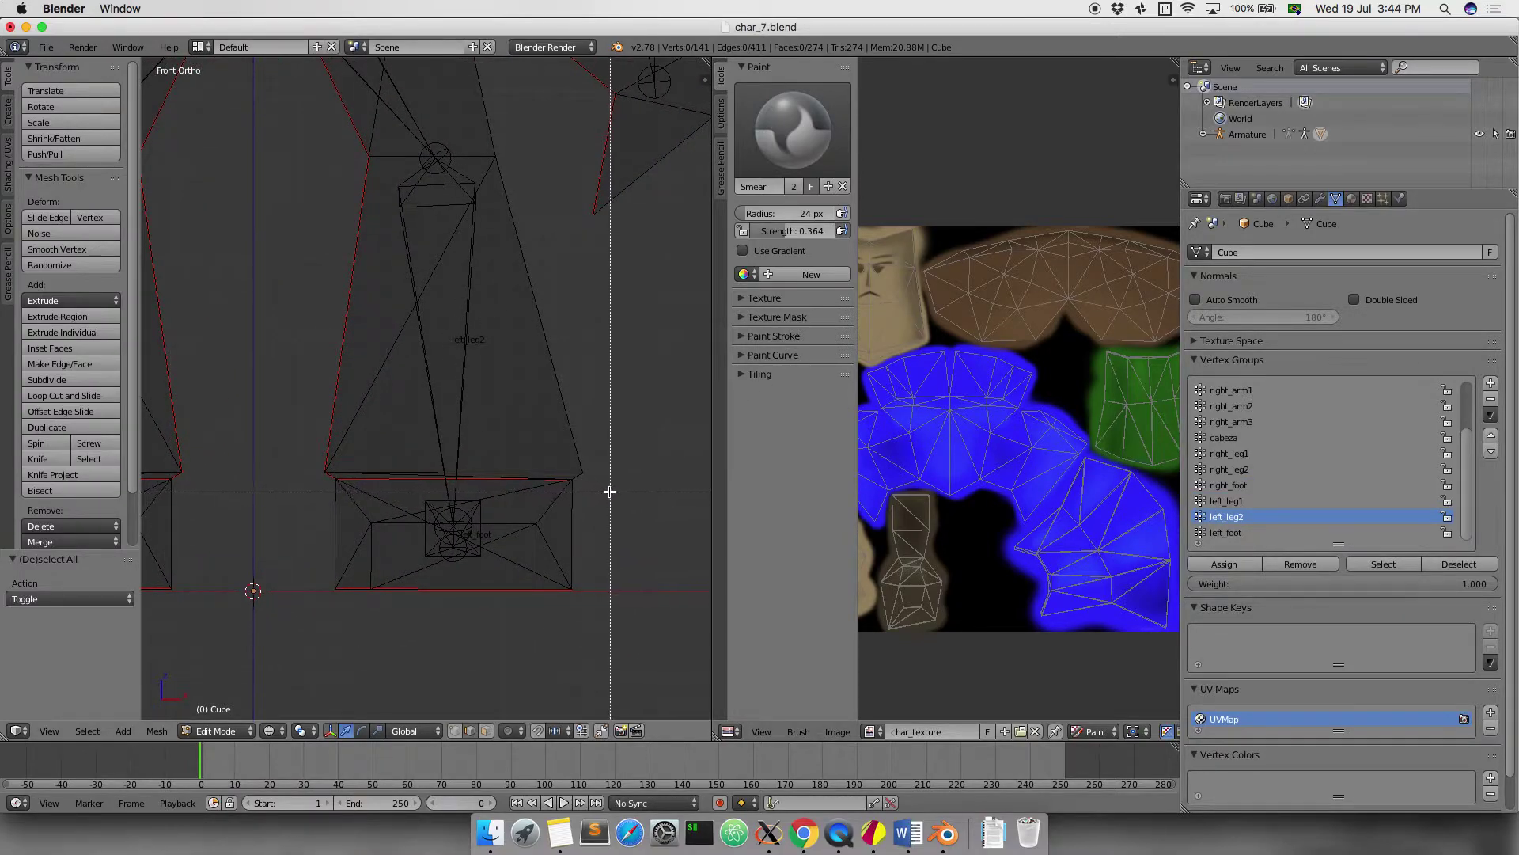
pyautogui.moveTo(600, 485)
pyautogui.mouseDown()
pyautogui.moveTo(292, 284)
pyautogui.moveTo(292, 237)
pyautogui.mouseUp()
pyautogui.press('b')
pyautogui.moveTo(531, 146); pyautogui.dragTo(317, 229)
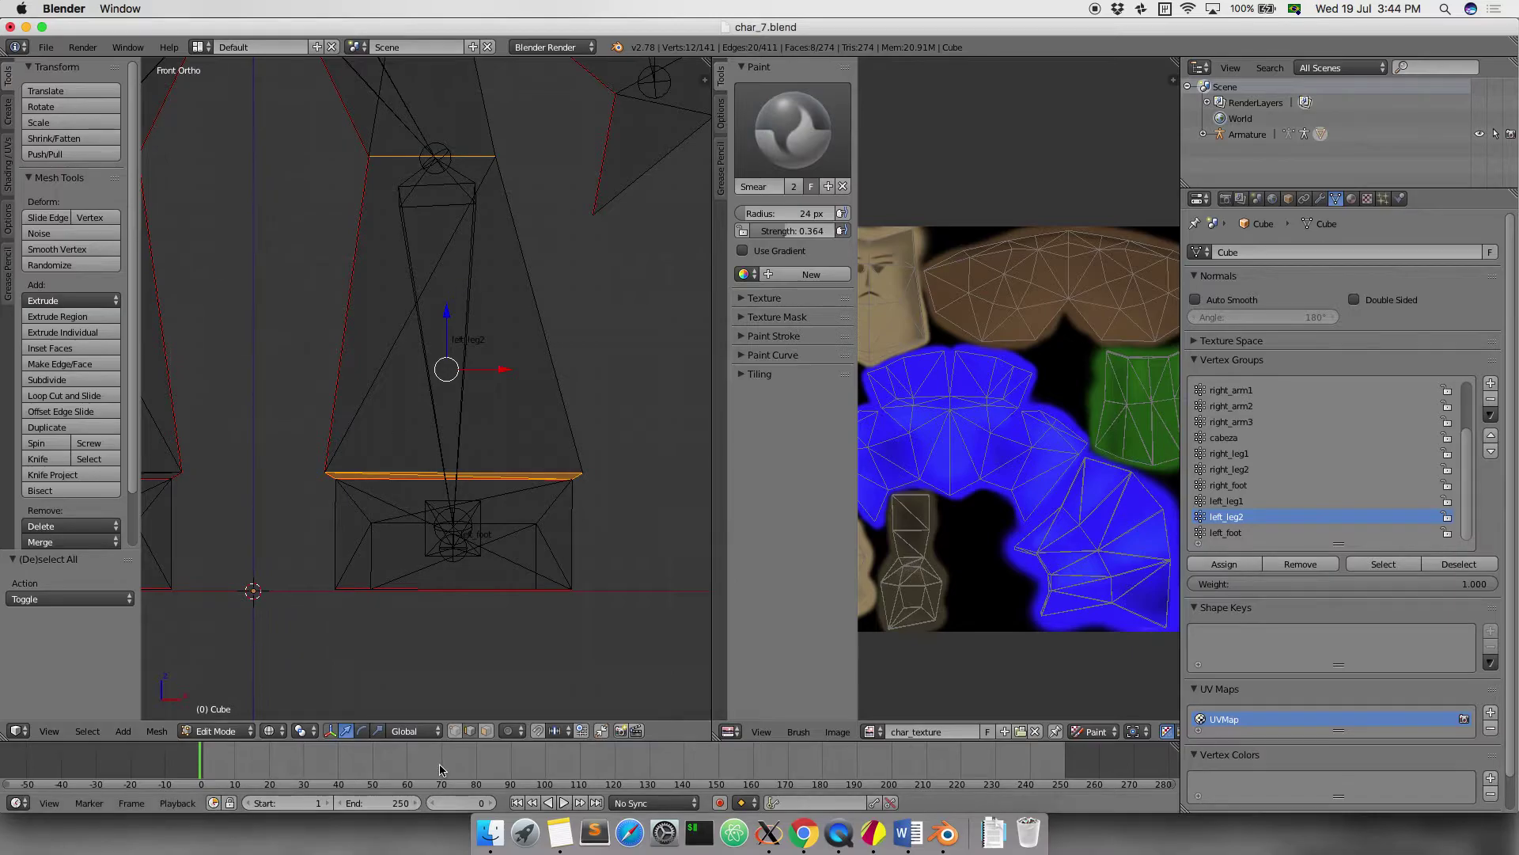
pyautogui.hotkey('ctrl', 'Tab')
pyautogui.press('1')
pyautogui.scroll(-2, 484, 426)
pyautogui.scroll(-2, 483, 426)
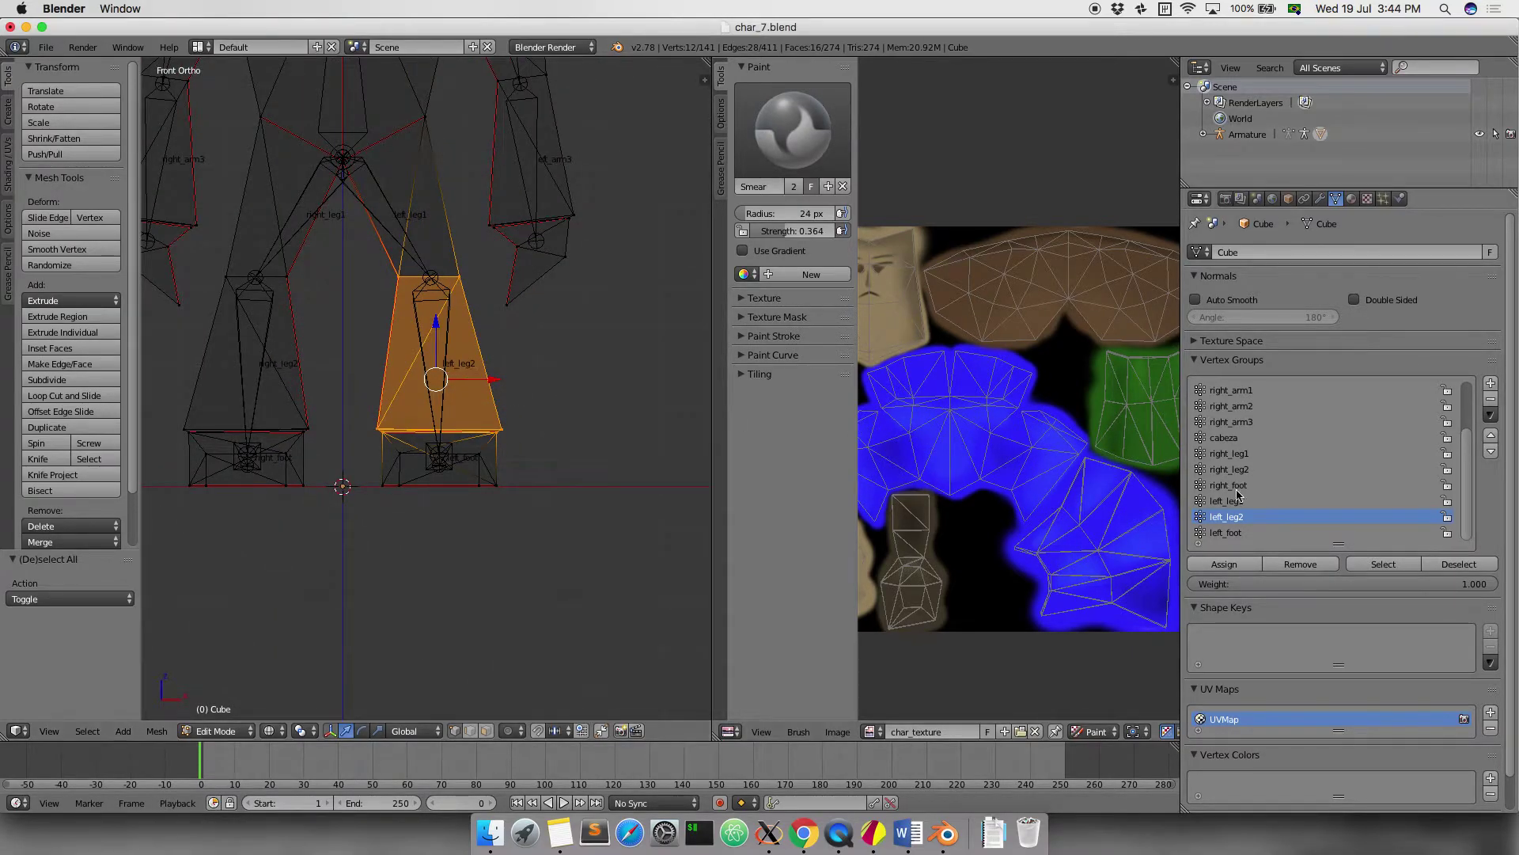
pyautogui.click(1225, 563)
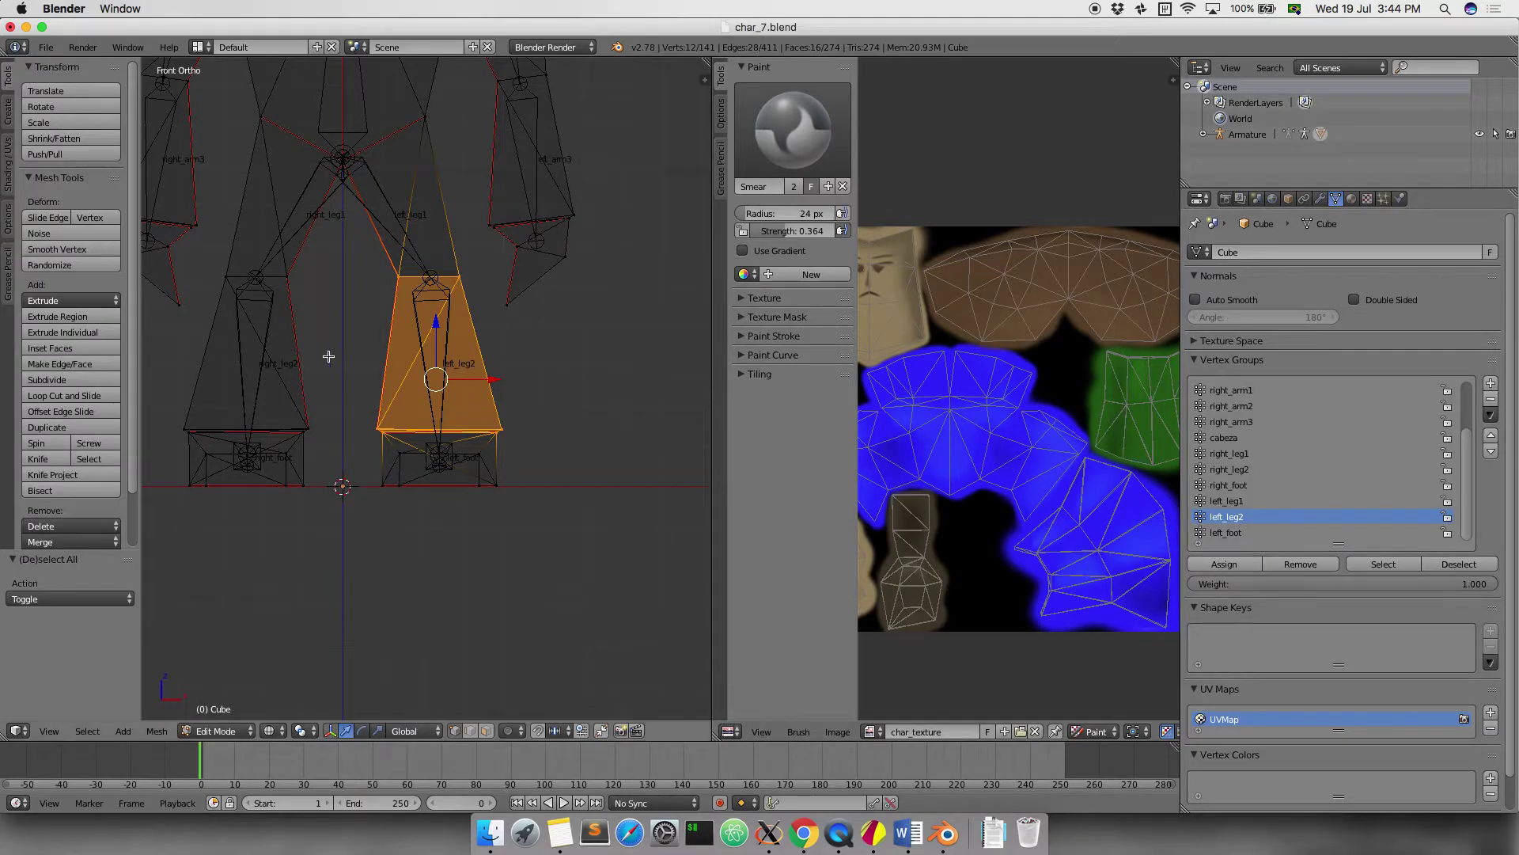
# Box-select the other lower leg and assign it with left_leg1 active
pyautogui.press('a')
pyautogui.click(1245, 501)
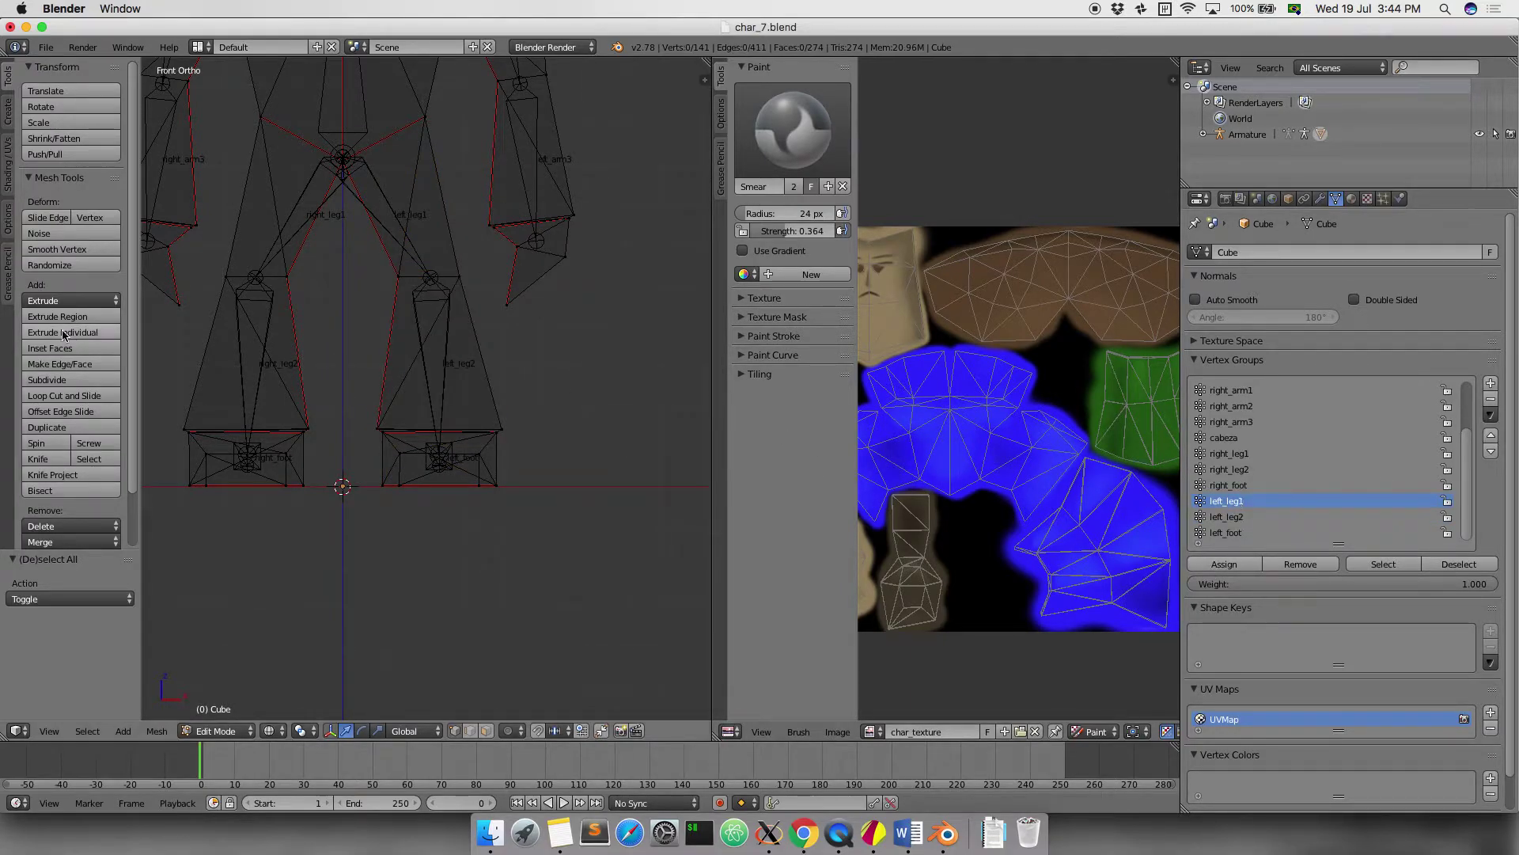
pyautogui.press('b')
pyautogui.moveTo(314, 439)
pyautogui.mouseDown()
pyautogui.moveTo(192, 406)
pyautogui.moveTo(197, 266)
pyautogui.mouseUp()
pyautogui.press('b')
pyautogui.moveTo(205, 411); pyautogui.dragTo(163, 440)
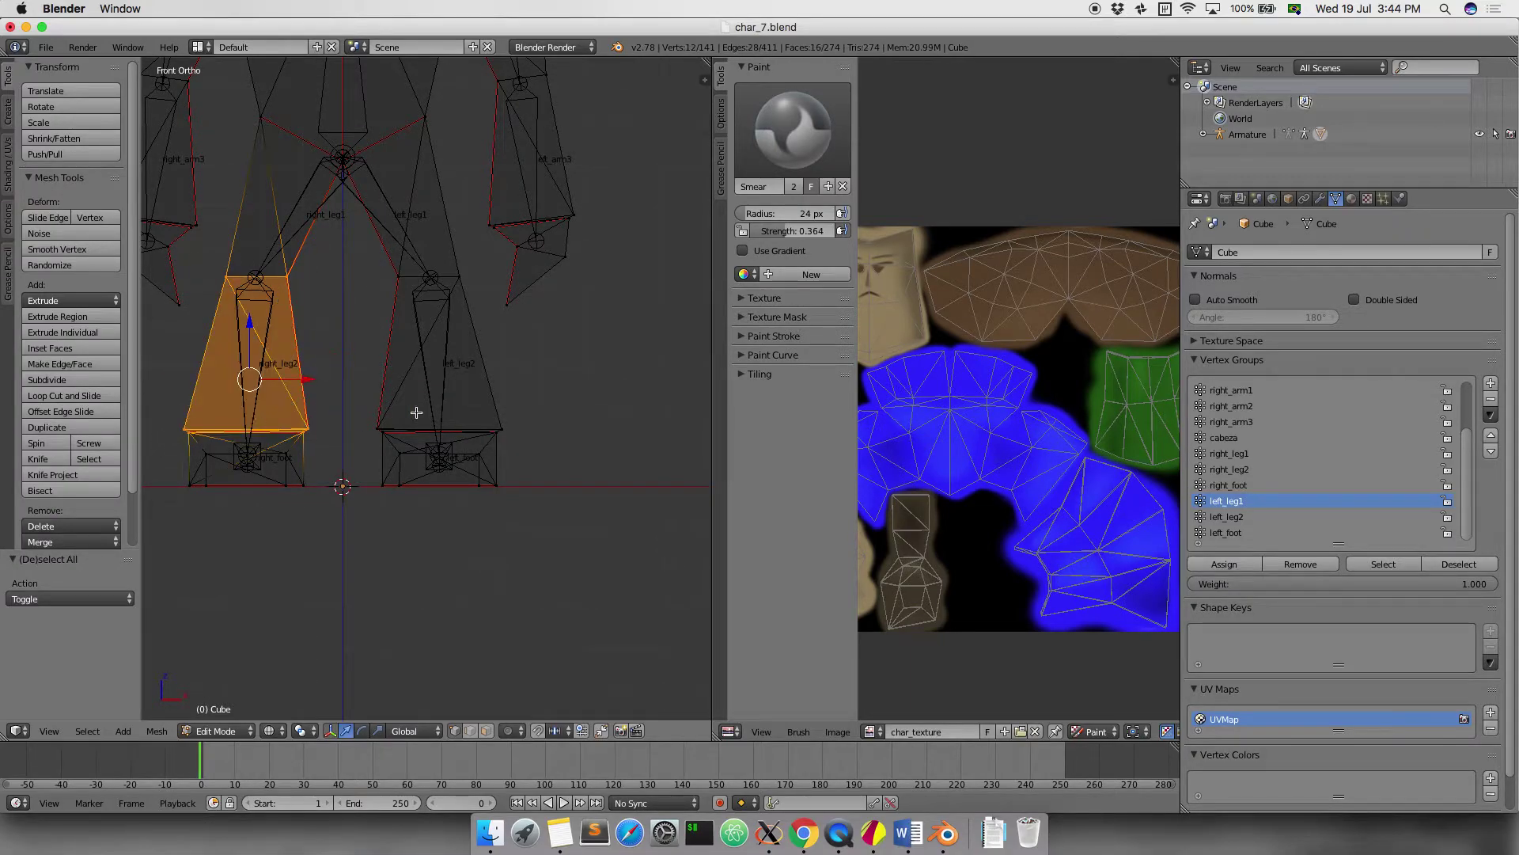
pyautogui.click(1226, 565)
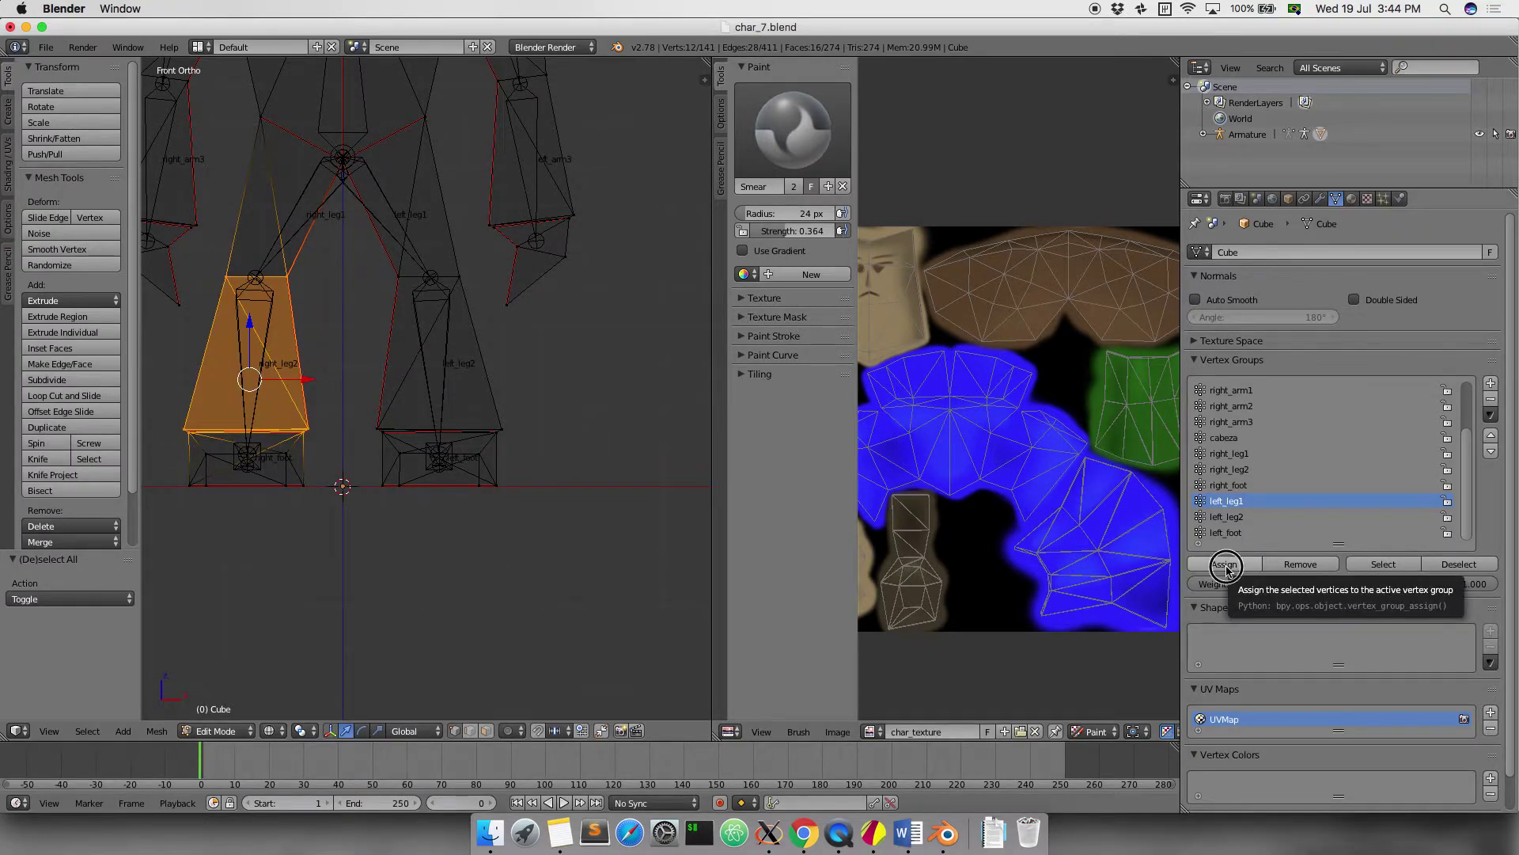
# Select the right thigh from knee to hip and assign it to right_leg1
pyautogui.press('a')
pyautogui.keyDown('shift'); pyautogui.moveTo(400, 318); pyautogui.dragTo(414, 363, button='middle'); pyautogui.keyUp('shift')
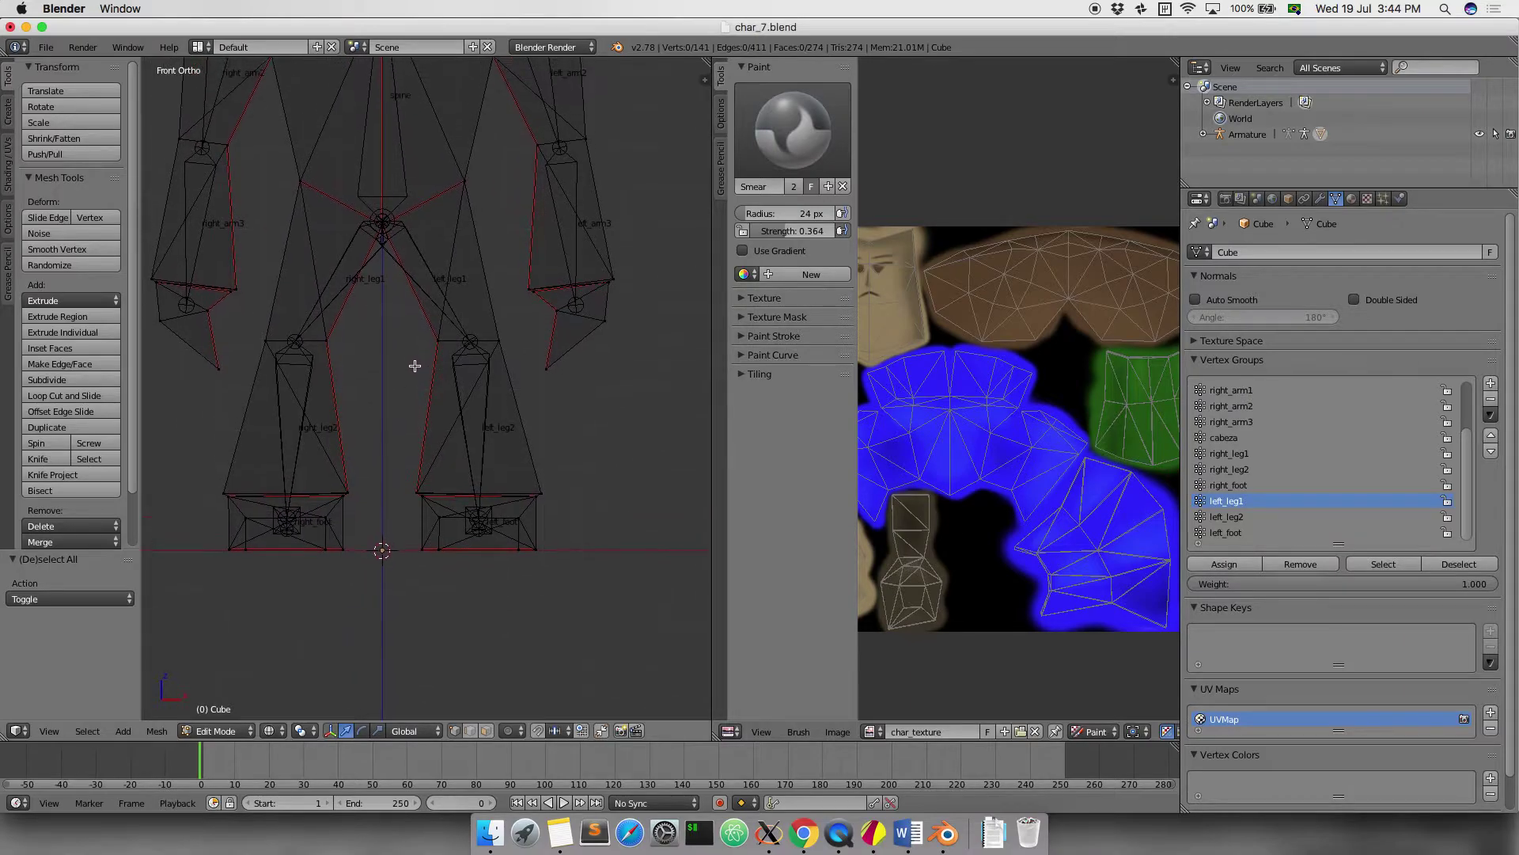
pyautogui.press('b')
pyautogui.moveTo(346, 321); pyautogui.dragTo(238, 368)
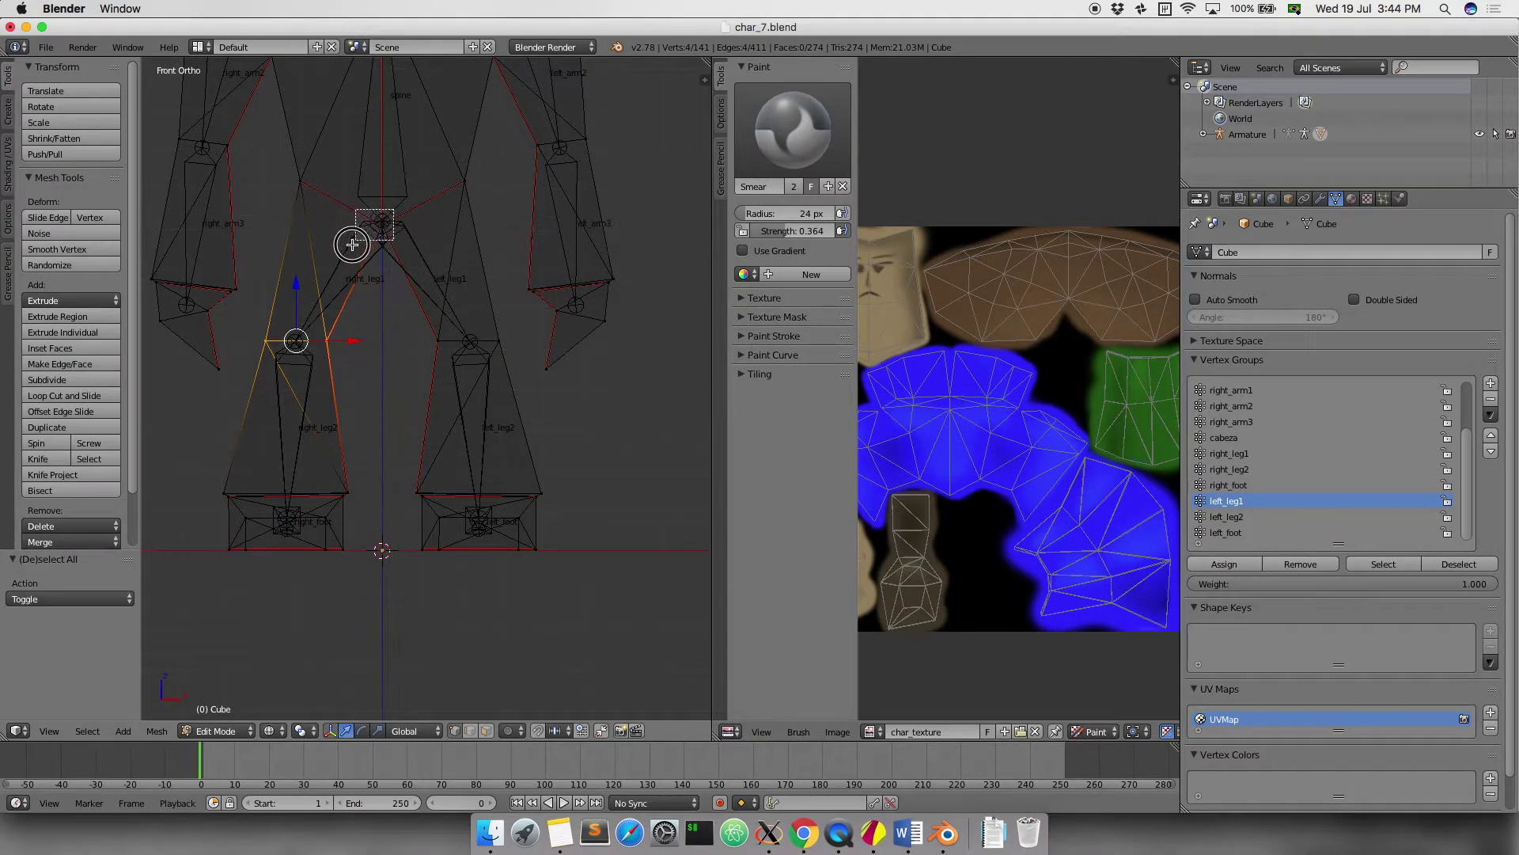
pyautogui.press('b')
pyautogui.moveTo(289, 170); pyautogui.dragTo(388, 229)
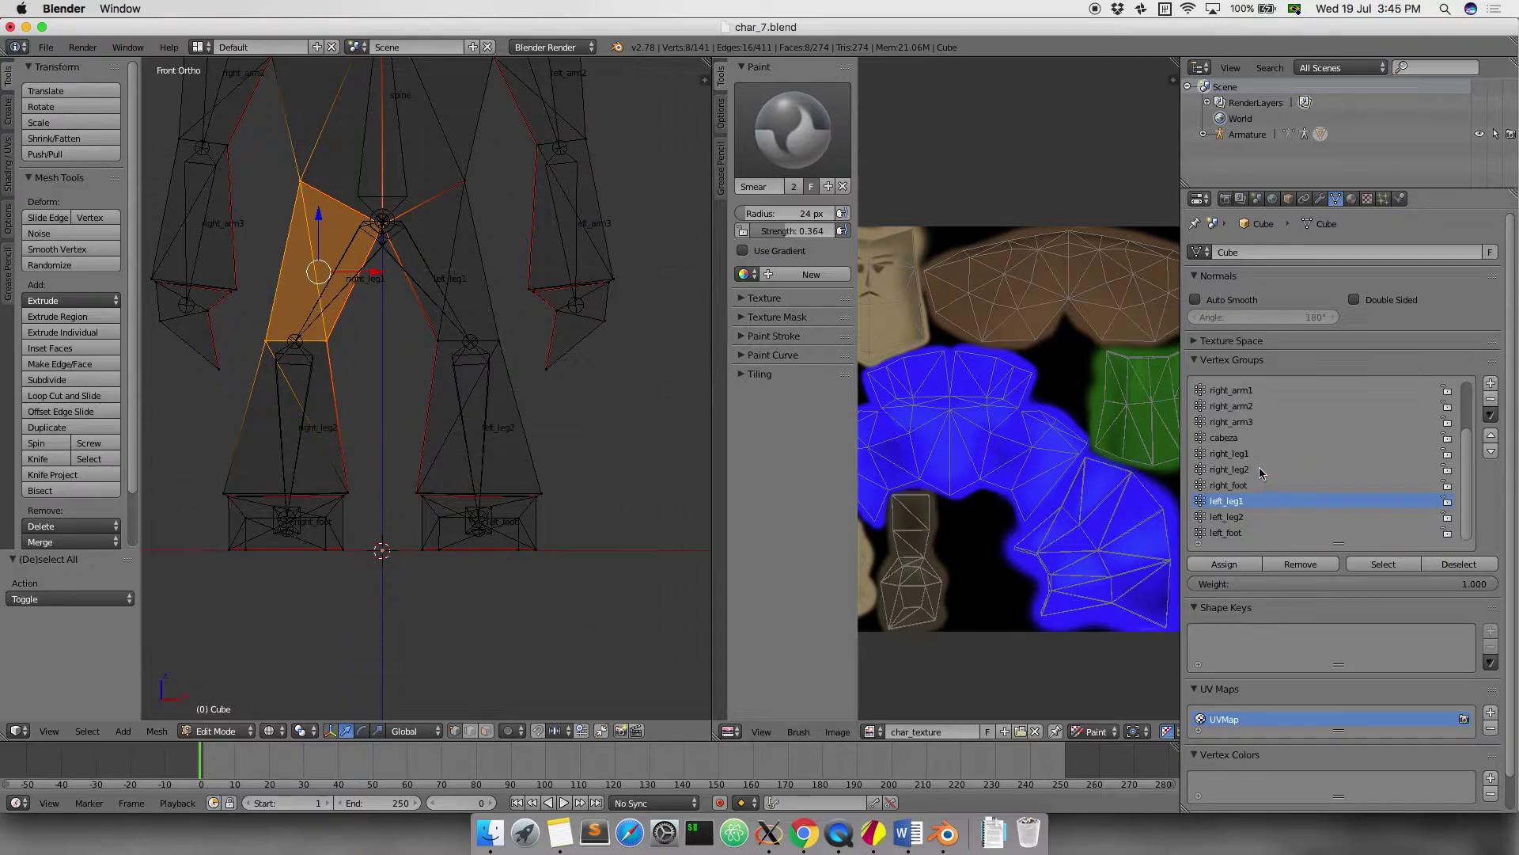
pyautogui.click(1229, 454)
pyautogui.click(1224, 564)
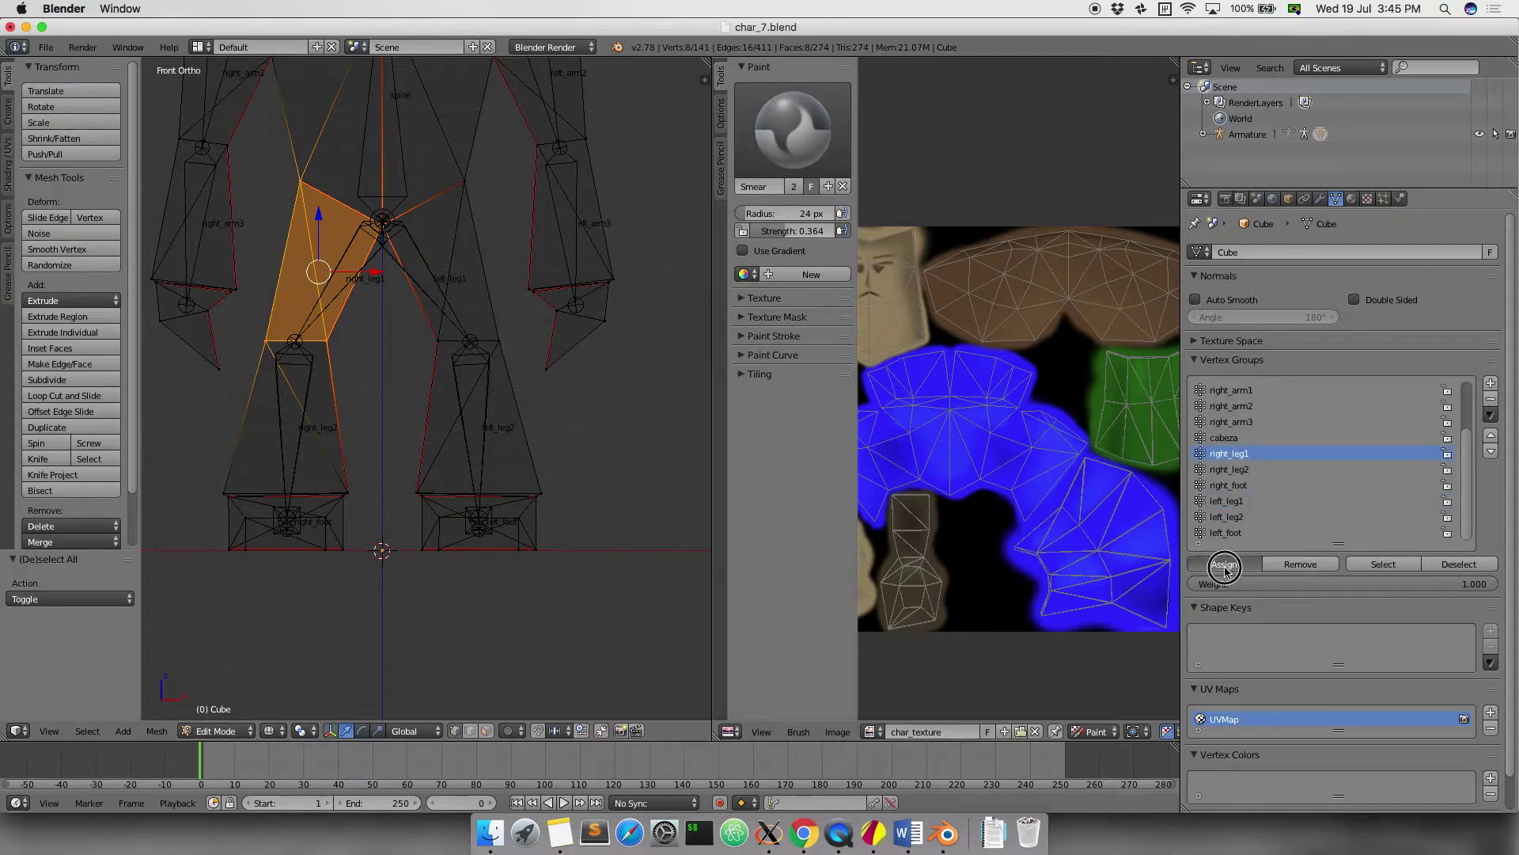
# Select the left thigh, assign it to left_leg1, then reselect right_leg1 and deselect
pyautogui.press('a')
pyautogui.press('b')
pyautogui.moveTo(492, 178); pyautogui.dragTo(406, 230)
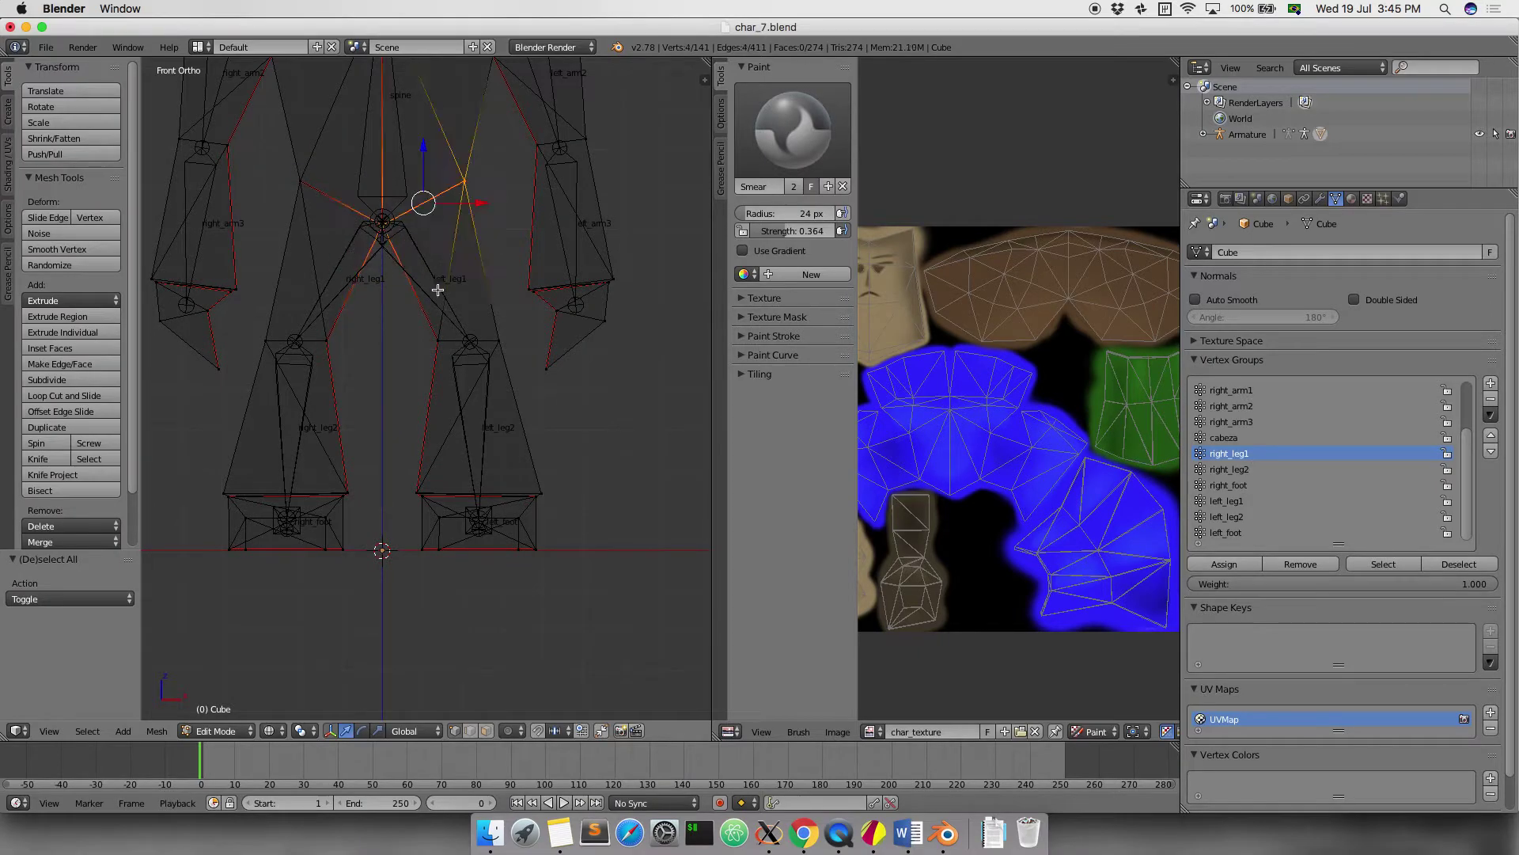
pyautogui.press('b')
pyautogui.moveTo(504, 324); pyautogui.dragTo(399, 380)
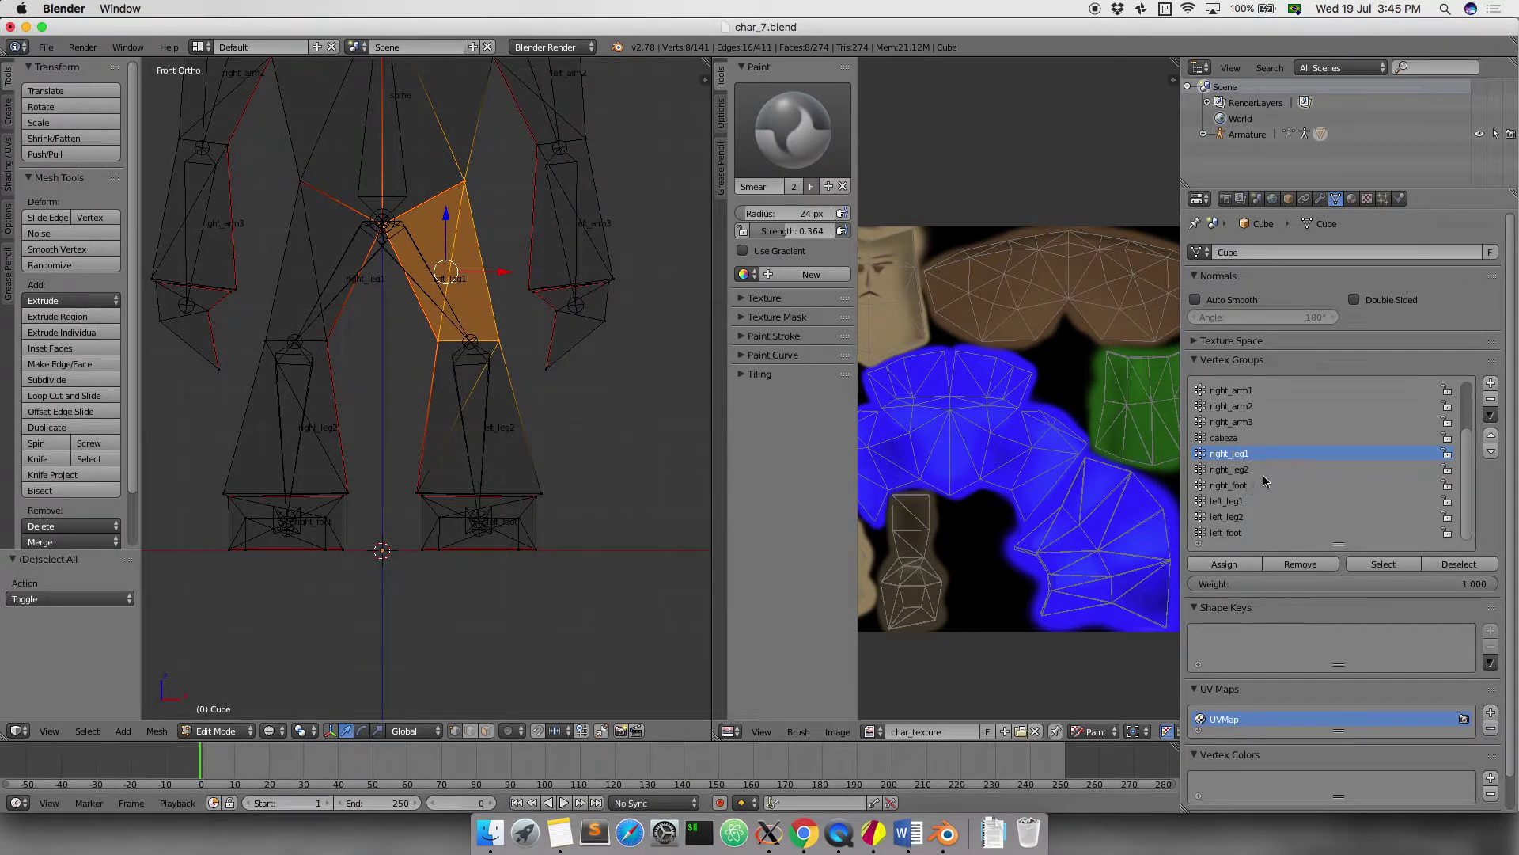
pyautogui.click(1227, 501)
pyautogui.click(1224, 563)
pyautogui.click(1233, 453)
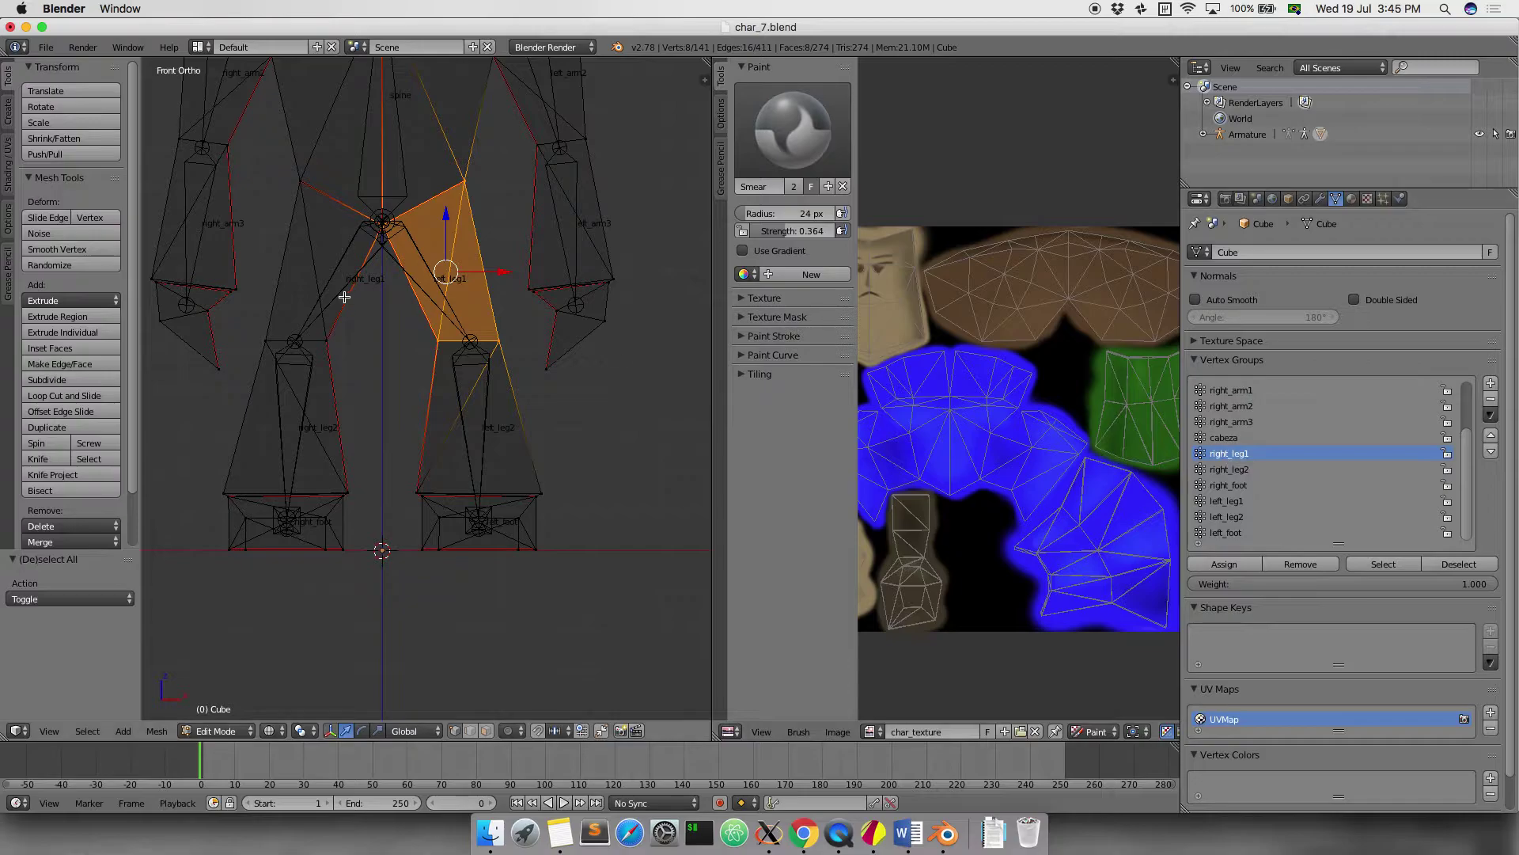
pyautogui.press('a')
pyautogui.keyDown('shift'); pyautogui.moveTo(397, 248); pyautogui.dragTo(395, 310, button='middle'); pyautogui.keyUp('shift')
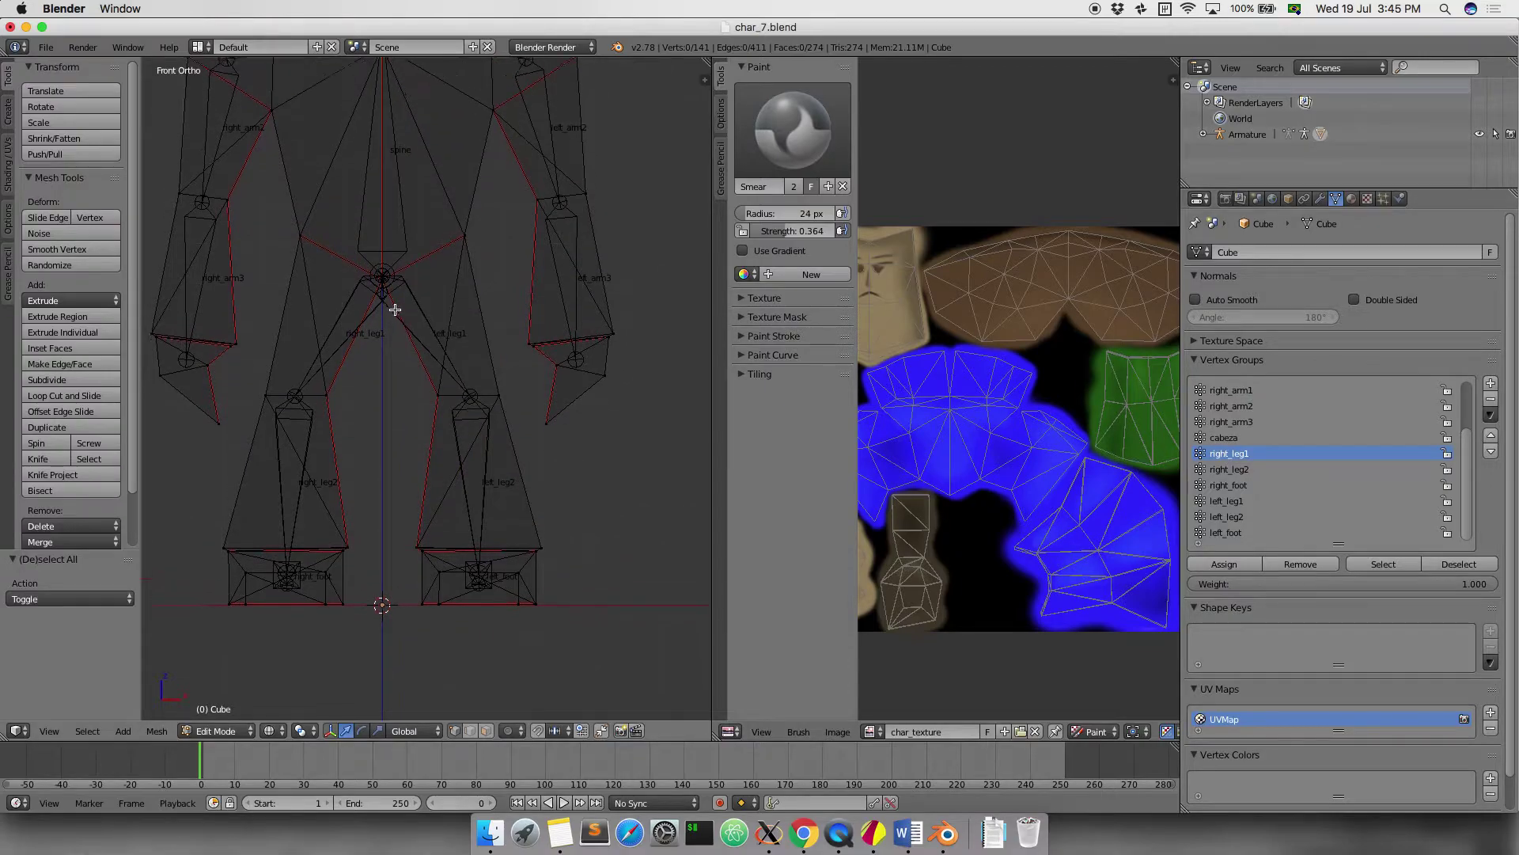
# Make cabeza the active group and box-select the head vertices
pyautogui.click(1224, 438)
pyautogui.scroll(3, 549, 260)
pyautogui.scroll(-4, 549, 259)
pyautogui.keyDown('shift'); pyautogui.moveTo(488, 203); pyautogui.dragTo(485, 278, button='middle'); pyautogui.keyUp('shift')
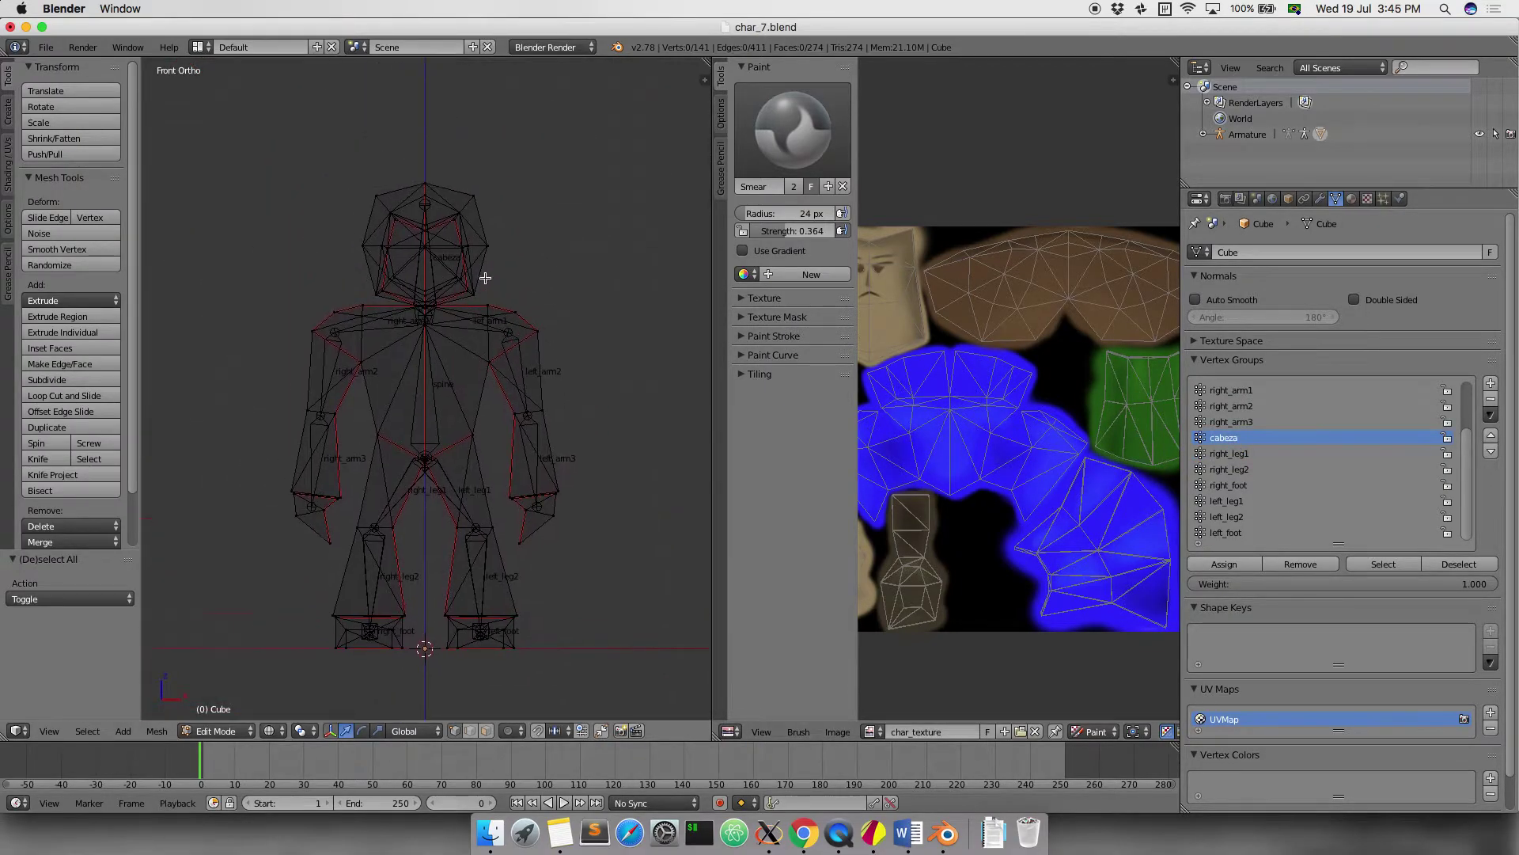
pyautogui.scroll(5, 496, 383)
pyautogui.press('b')
pyautogui.moveTo(594, 173); pyautogui.dragTo(257, 421)
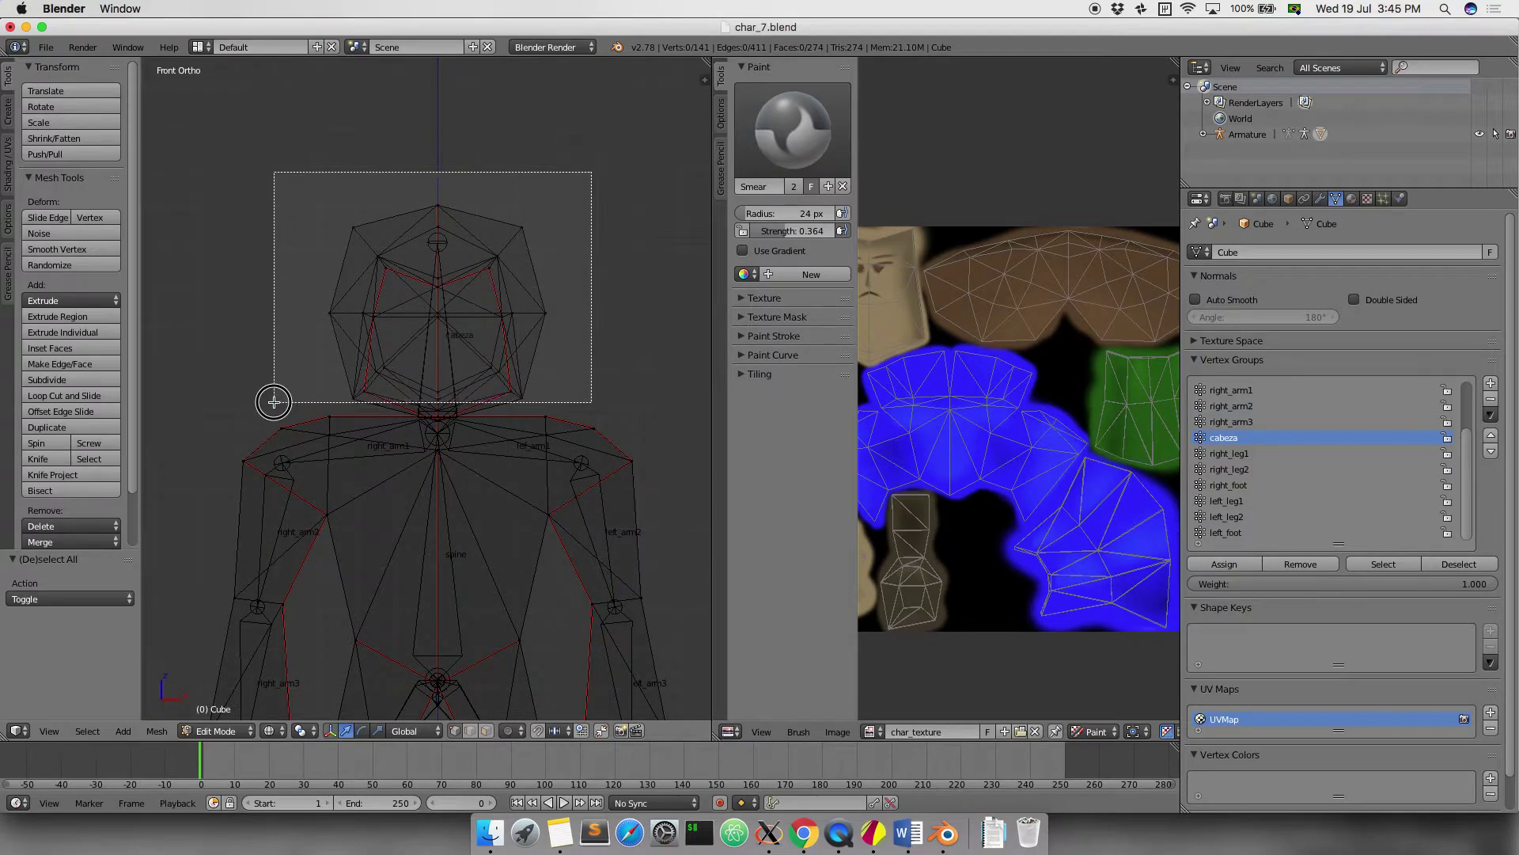
pyautogui.scroll(6, 509, 403)
# Add the vertices at the head's base and assign the head to cabeza
pyautogui.press('c')
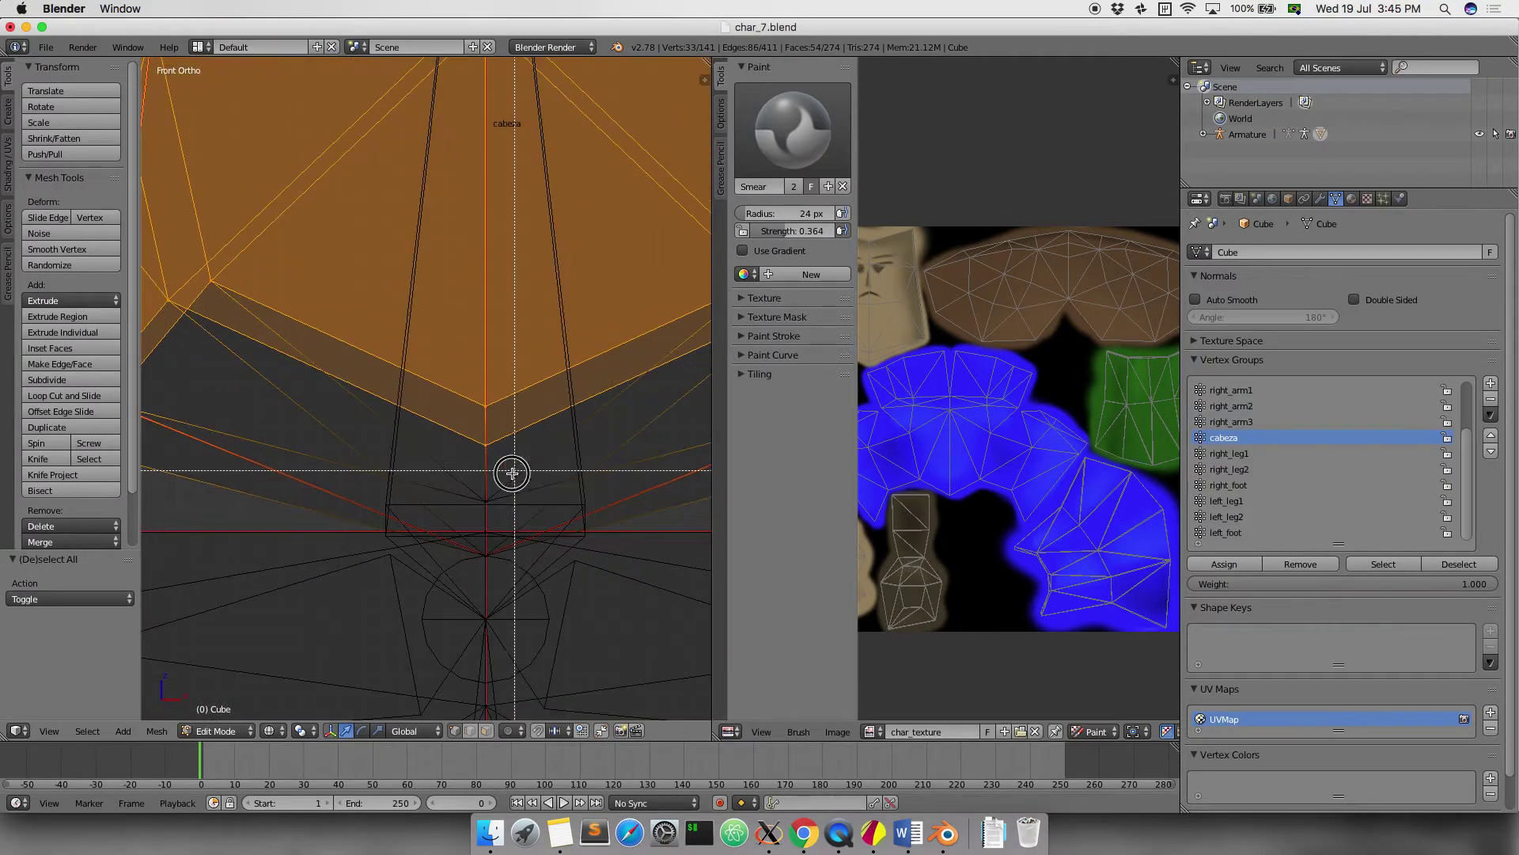
pyautogui.click(478, 505)
pyautogui.moveTo(478, 505)
pyautogui.mouseDown(button='middle')
pyautogui.moveTo(540, 495)
pyautogui.moveTo(525, 515)
pyautogui.moveTo(522, 480)
pyautogui.mouseUp(button='middle')
pyautogui.press('c')
pyautogui.click(486, 549)
pyautogui.scroll(-5, 524, 467)
pyautogui.press('KP_1')
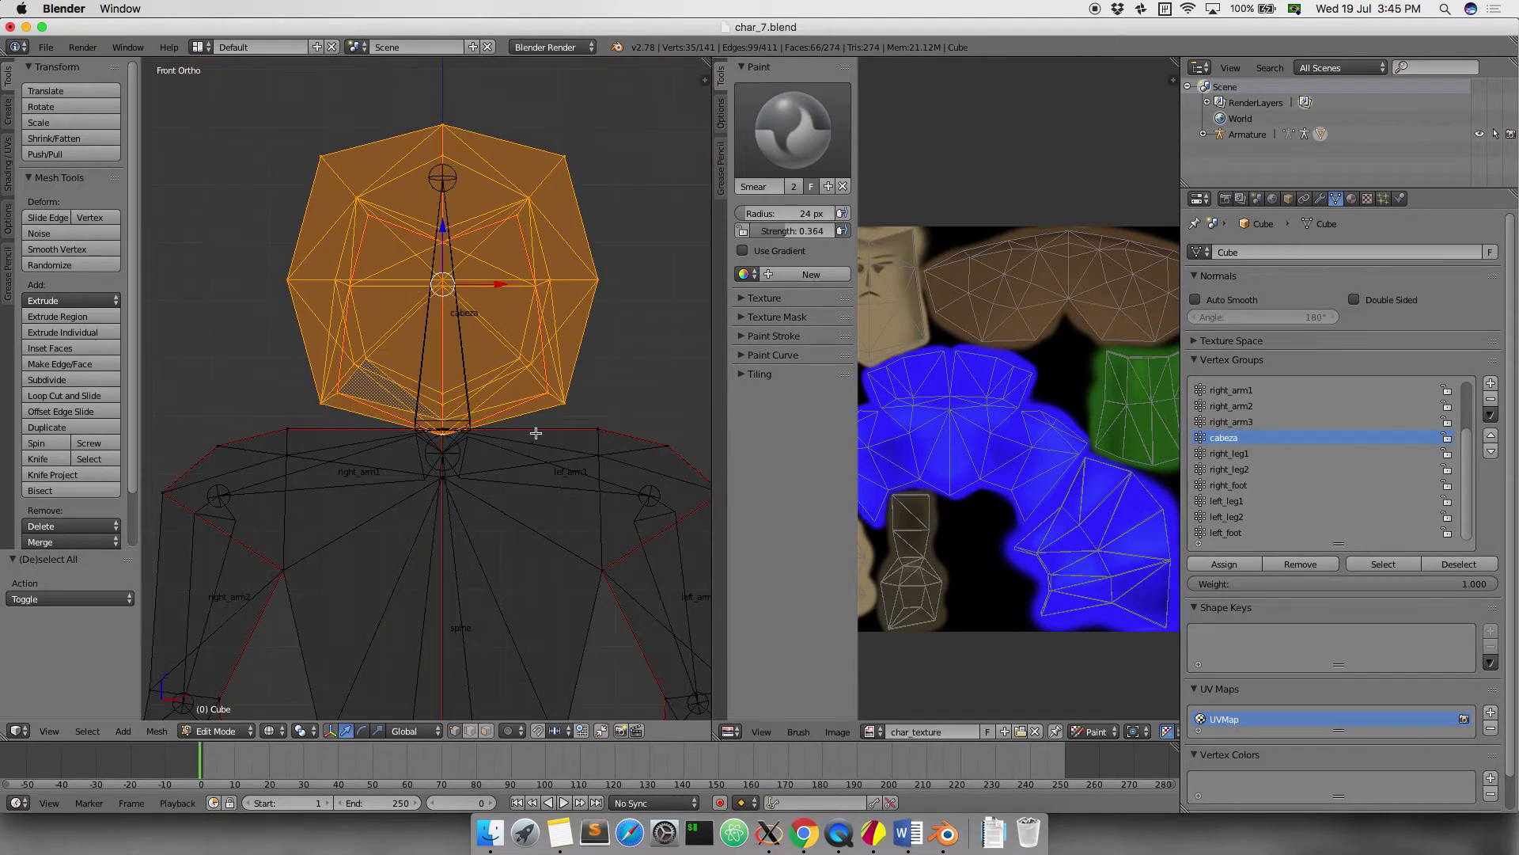
pyautogui.scroll(-4, 538, 435)
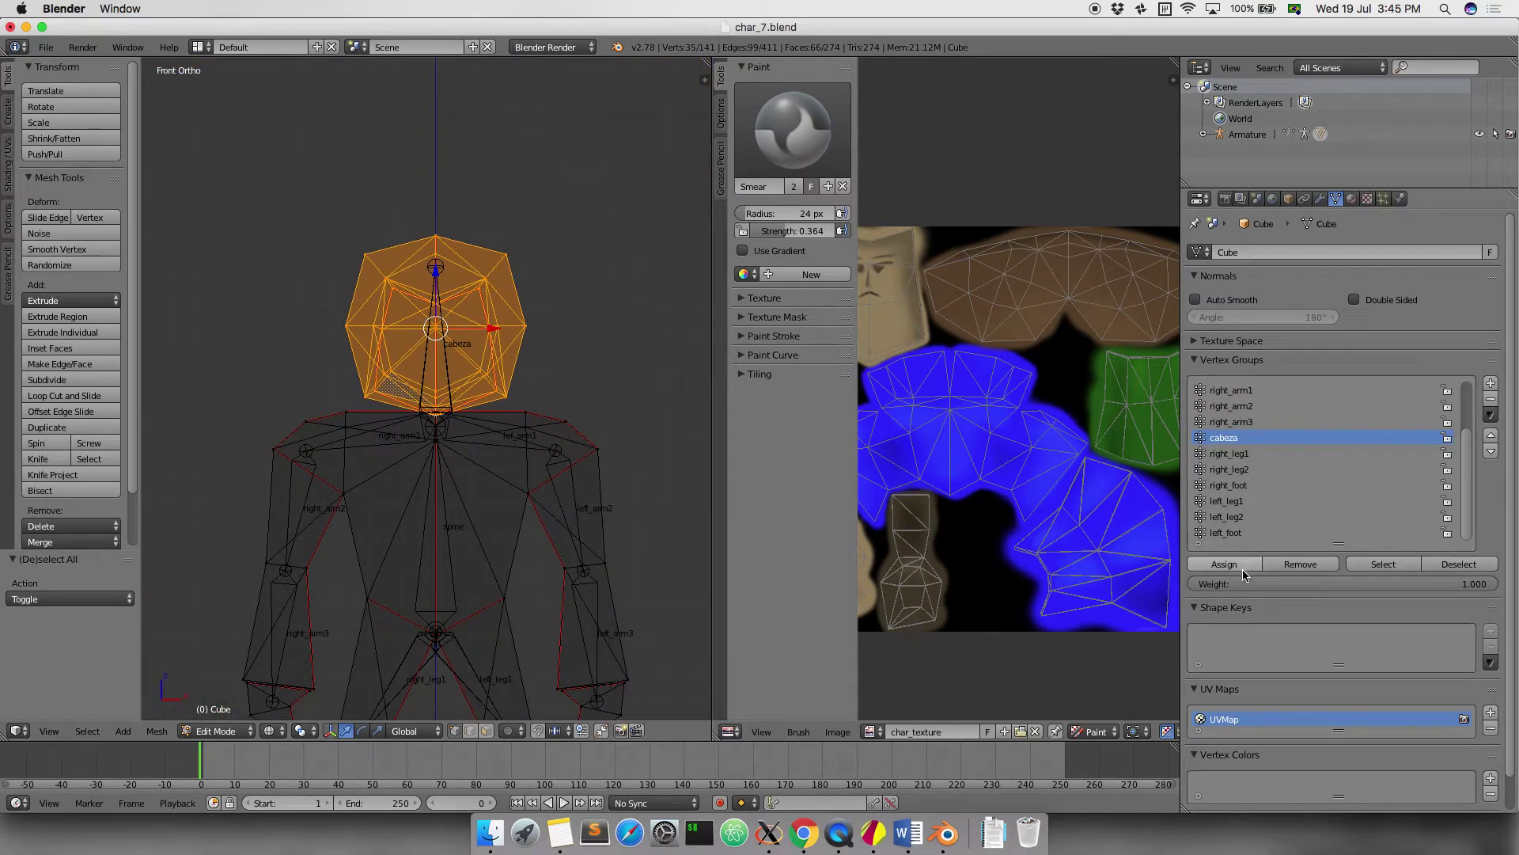
pyautogui.click(1245, 575)
# Box-select the right forearm from the elbow down and assign it to right_arm3
pyautogui.keyDown('shift'); pyautogui.moveTo(495, 454); pyautogui.dragTo(495, 394, button='middle'); pyautogui.keyUp('shift')
pyautogui.press('a')
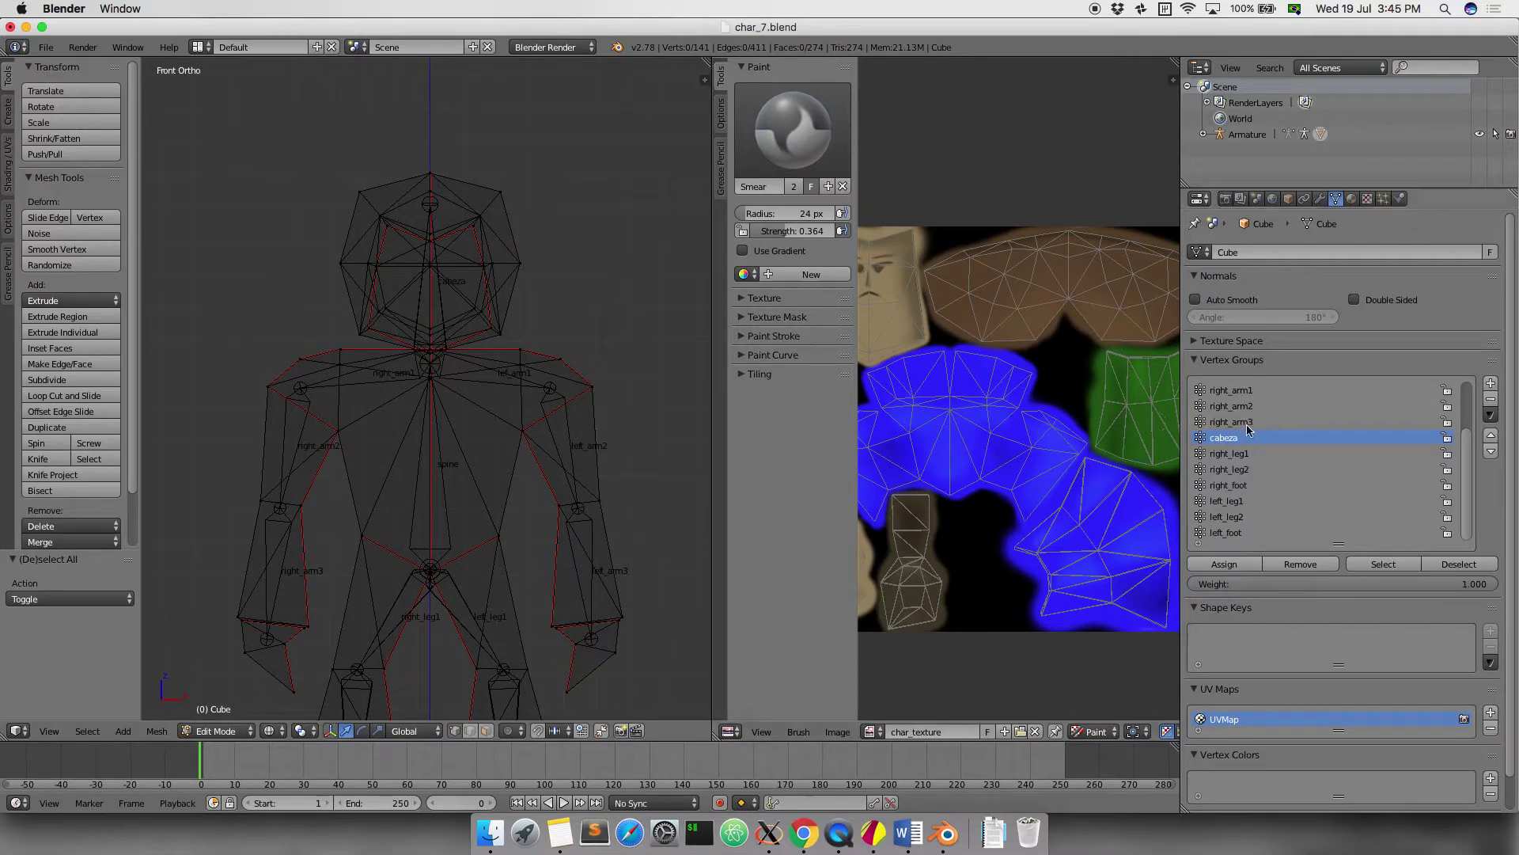
pyautogui.click(1246, 423)
pyautogui.keyDown('shift'); pyautogui.moveTo(587, 502); pyautogui.dragTo(506, 351, button='middle'); pyautogui.keyUp('shift')
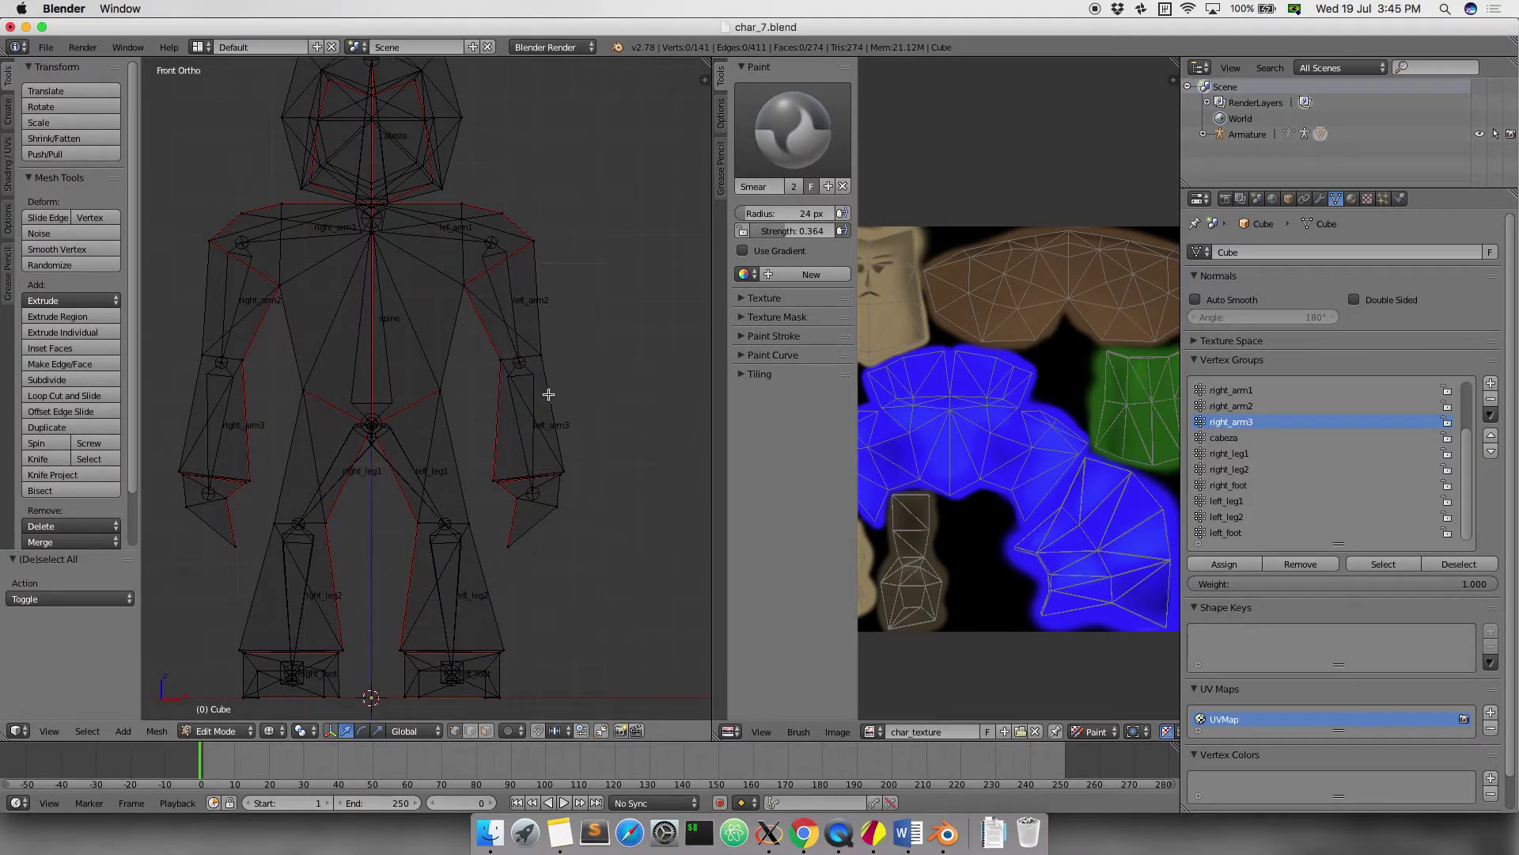
pyautogui.scroll(2, 582, 435)
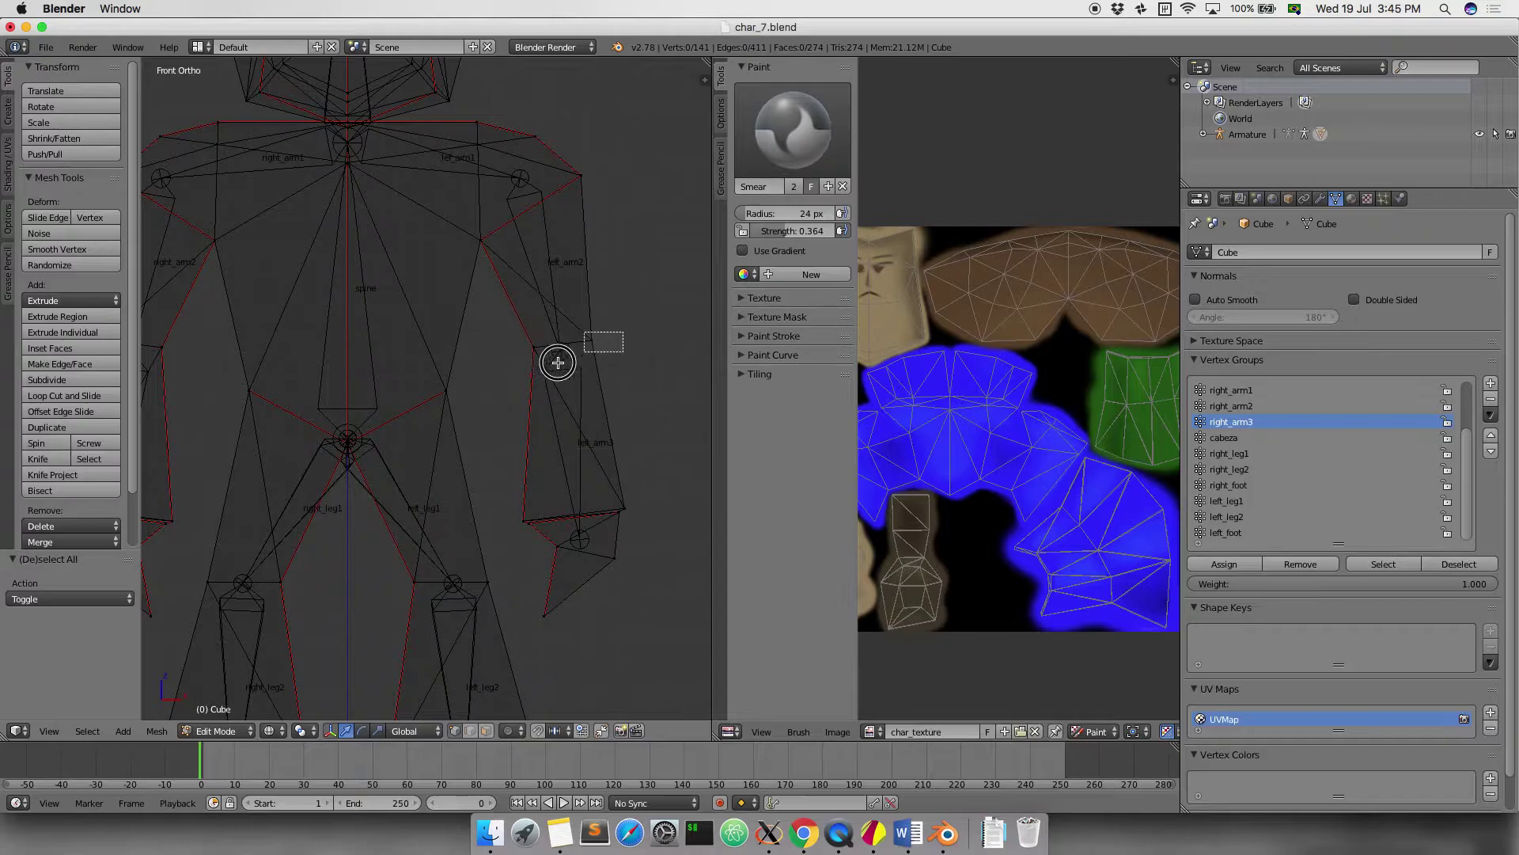
pyautogui.moveTo(629, 336); pyautogui.dragTo(524, 366)
pyautogui.moveTo(659, 467); pyautogui.dragTo(508, 594)
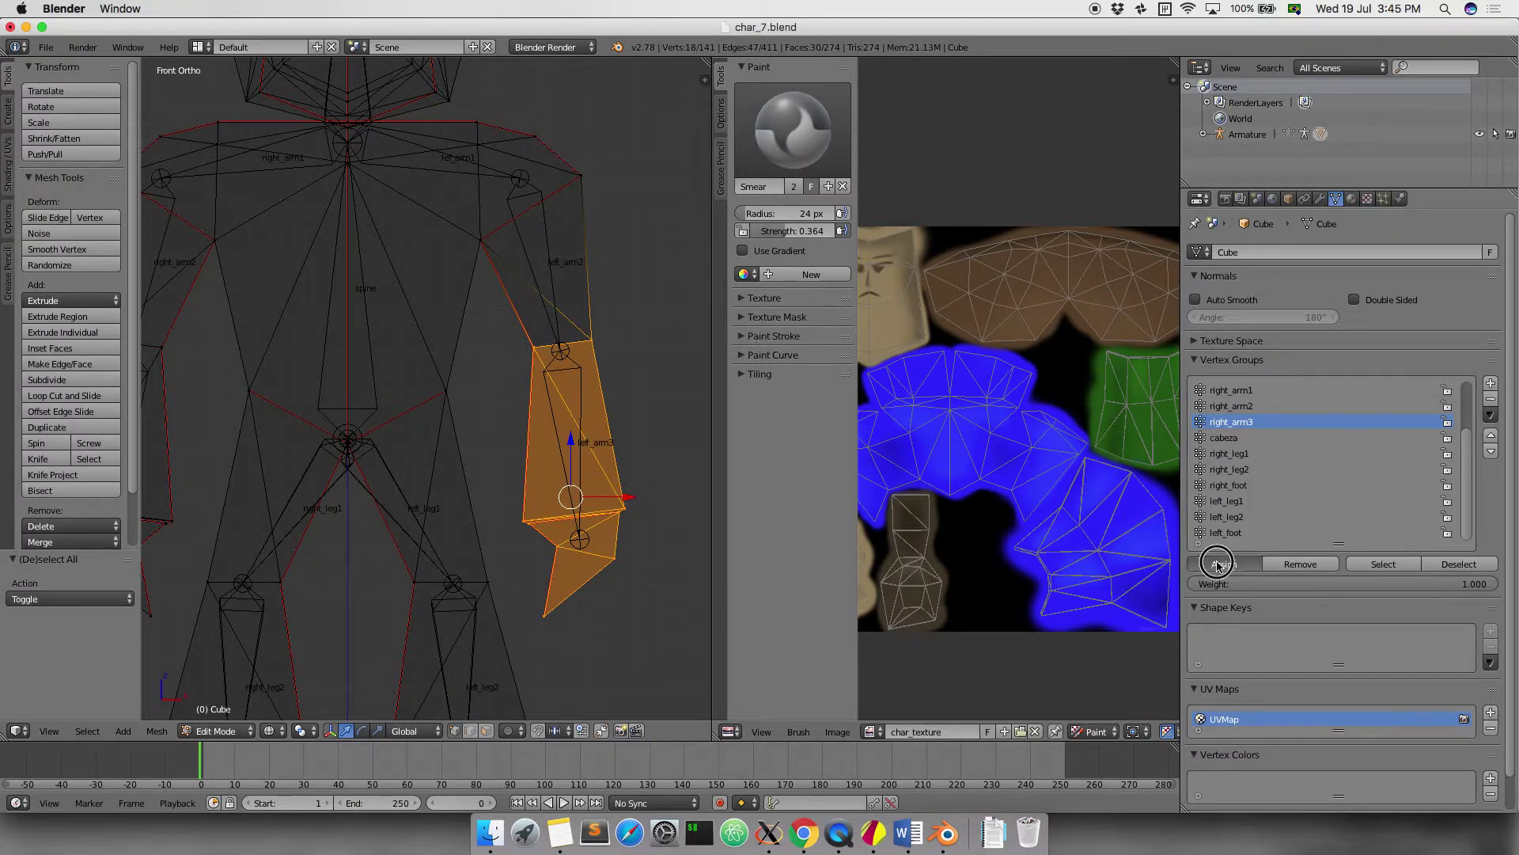
pyautogui.click(1223, 562)
# Select the upper arm from elbow to shoulder and assign it to right_arm2
pyautogui.click(1248, 406)
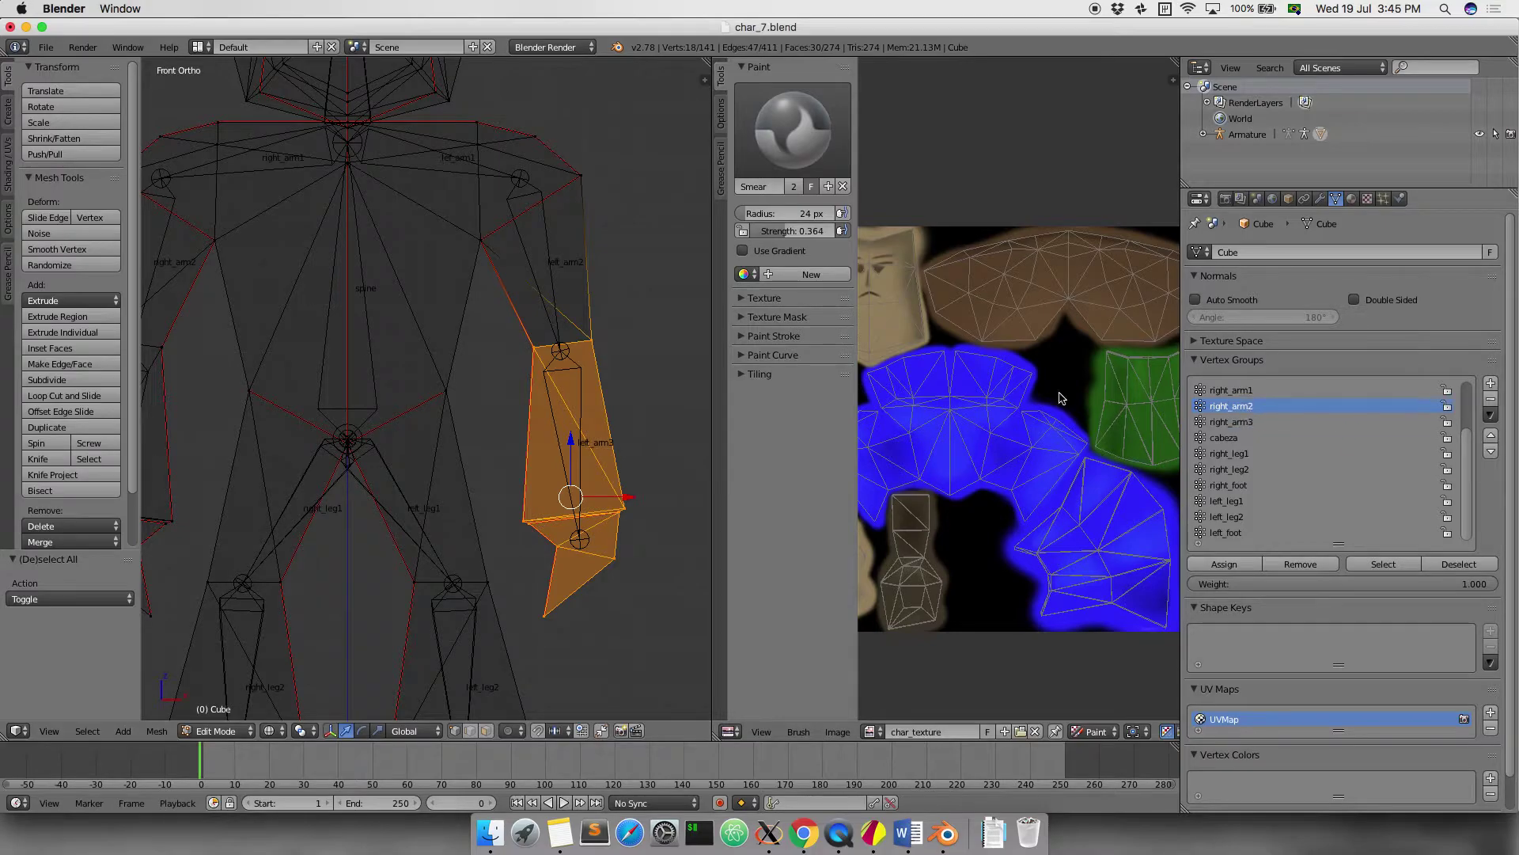
pyautogui.press('a')
pyautogui.press('b')
pyautogui.moveTo(634, 322); pyautogui.dragTo(505, 372)
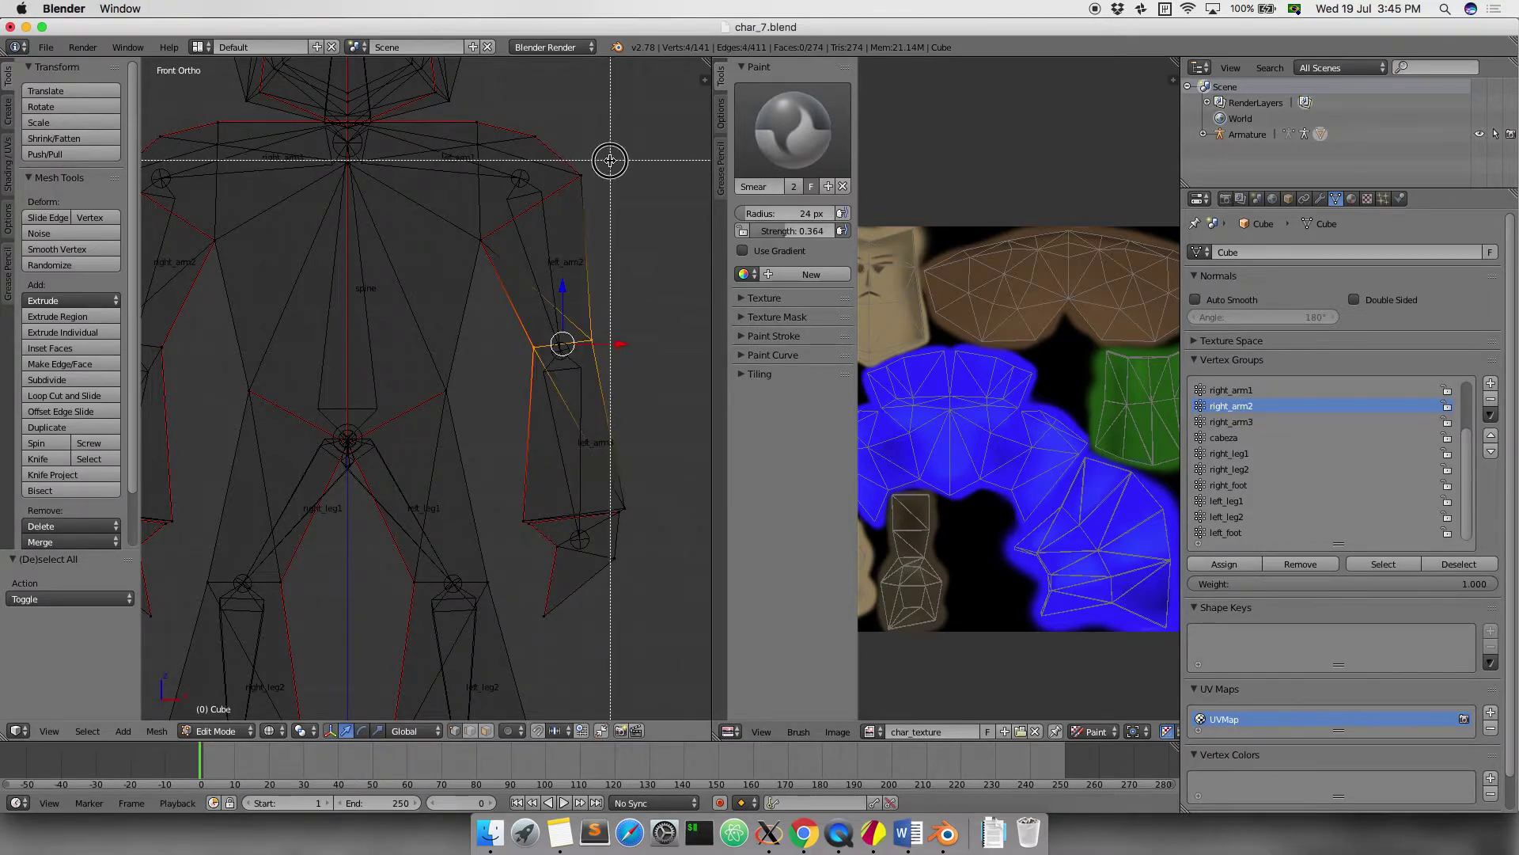
pyautogui.press('b')
pyautogui.moveTo(475, 167); pyautogui.dragTo(601, 253)
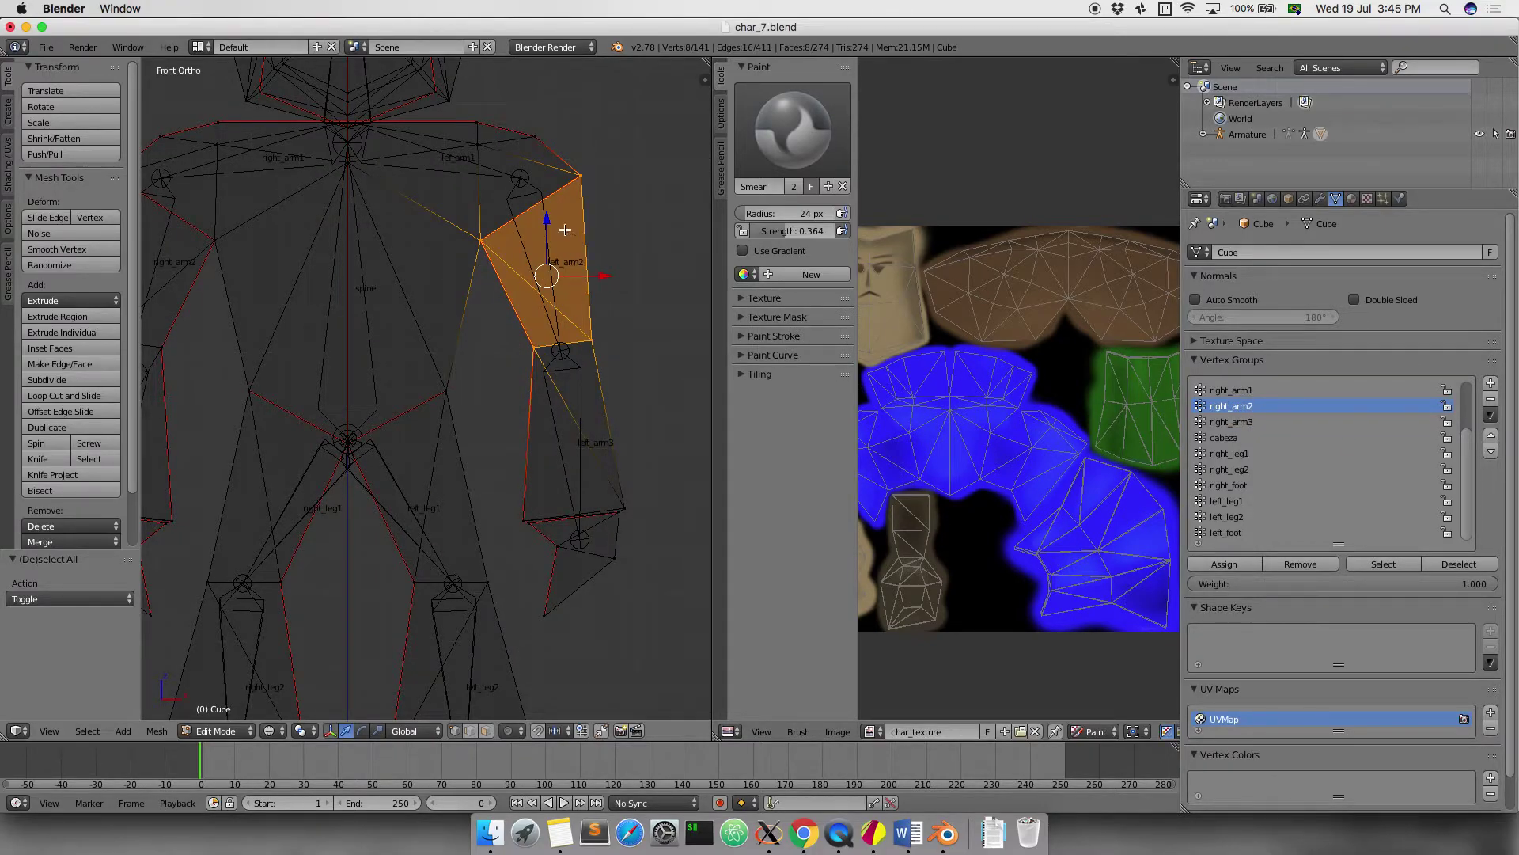
pyautogui.moveTo(561, 125)
pyautogui.mouseDown()
pyautogui.moveTo(520, 165)
pyautogui.moveTo(540, 143)
pyautogui.mouseUp()
pyautogui.moveTo(537, 139); pyautogui.dragTo(543, 187, button='middle')
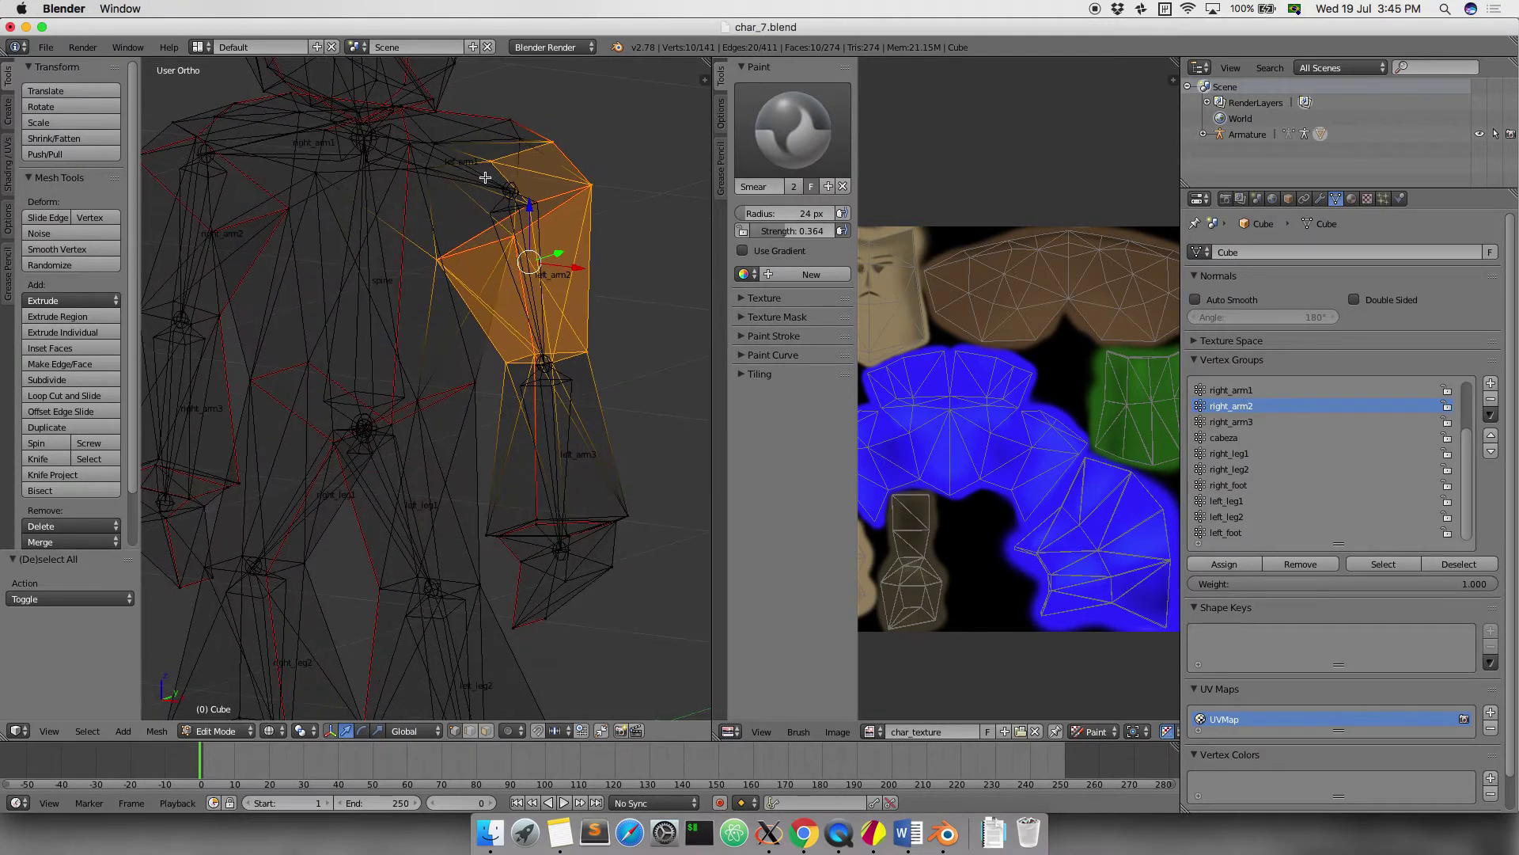
pyautogui.press('KP_1')
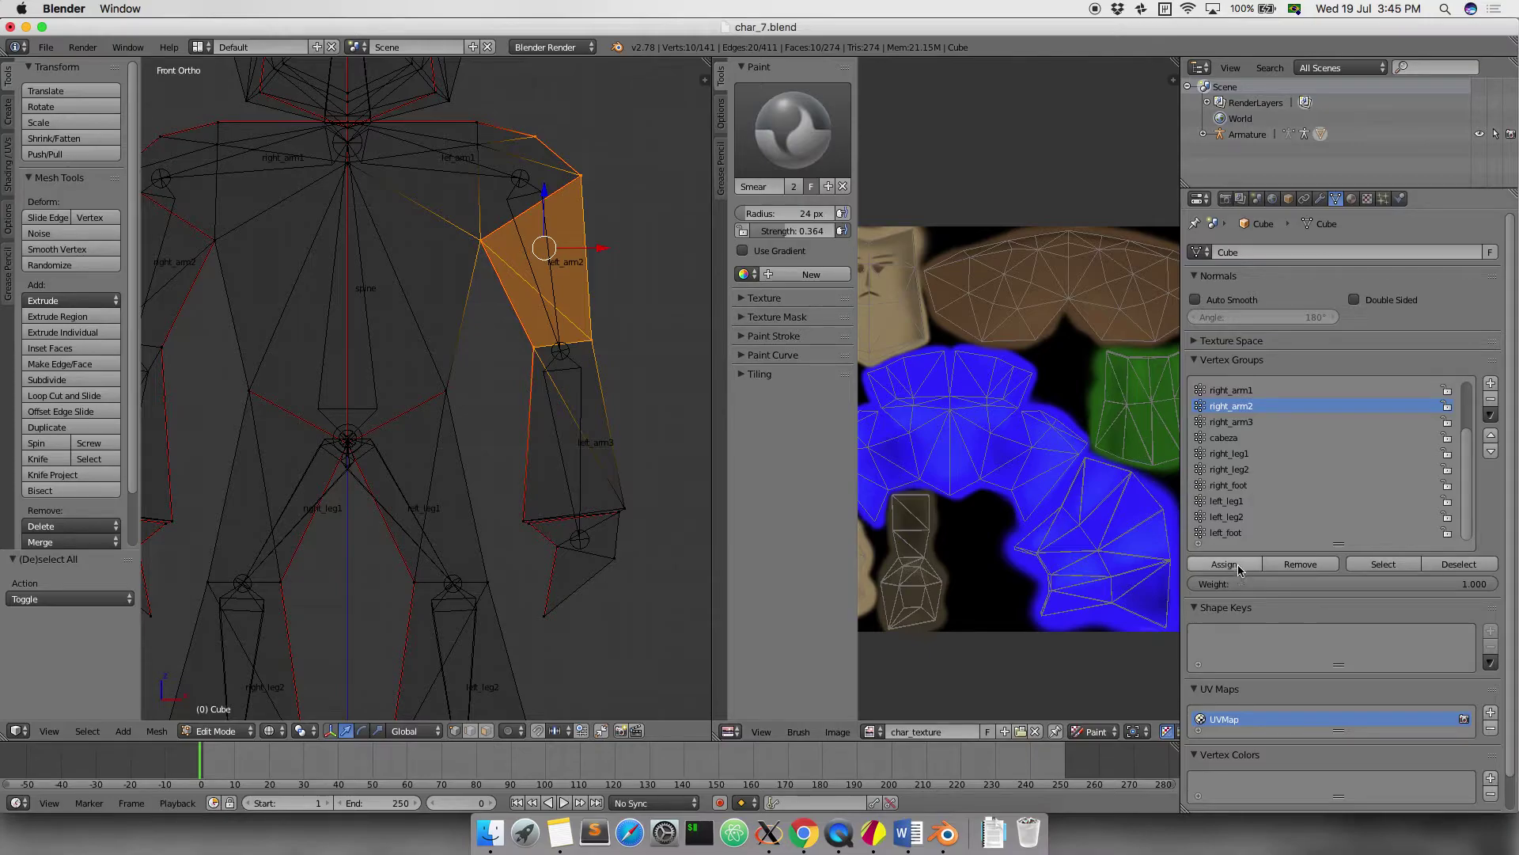
pyautogui.click(1239, 570)
# Clear the selection, re-centre the character and make right_arm1 the active group
pyautogui.press('a')
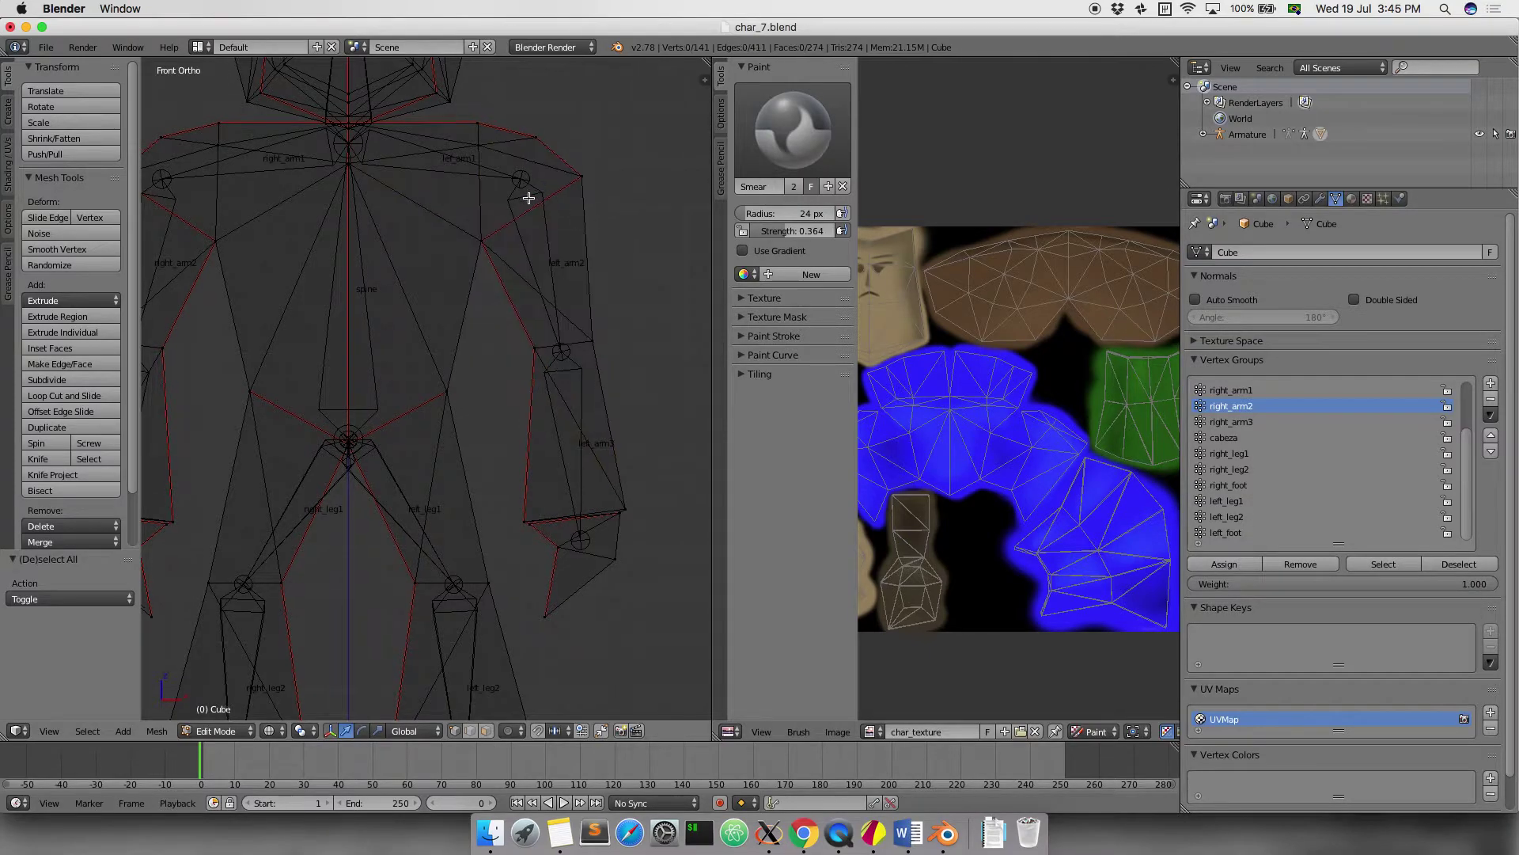
pyautogui.keyDown('shift'); pyautogui.moveTo(514, 164); pyautogui.dragTo(538, 207, button='middle'); pyautogui.keyUp('shift')
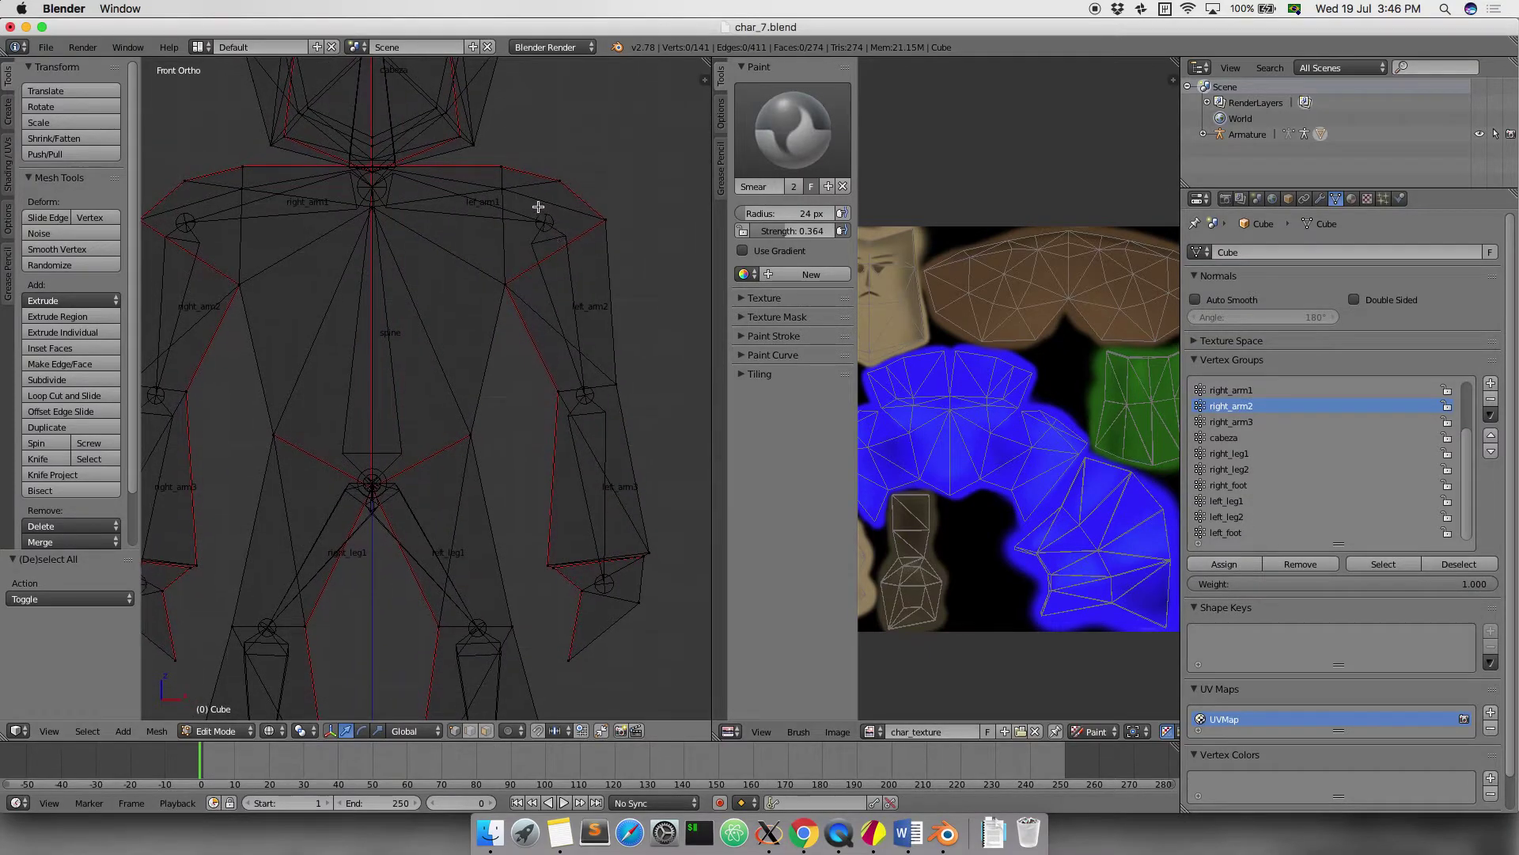
pyautogui.click(1262, 391)
pyautogui.scroll(1, 1244, 407)
pyautogui.scroll(2, 1258, 424)
# Box-select the other arm's forearm and hand and assign them to left_arm3
pyautogui.click(1242, 422)
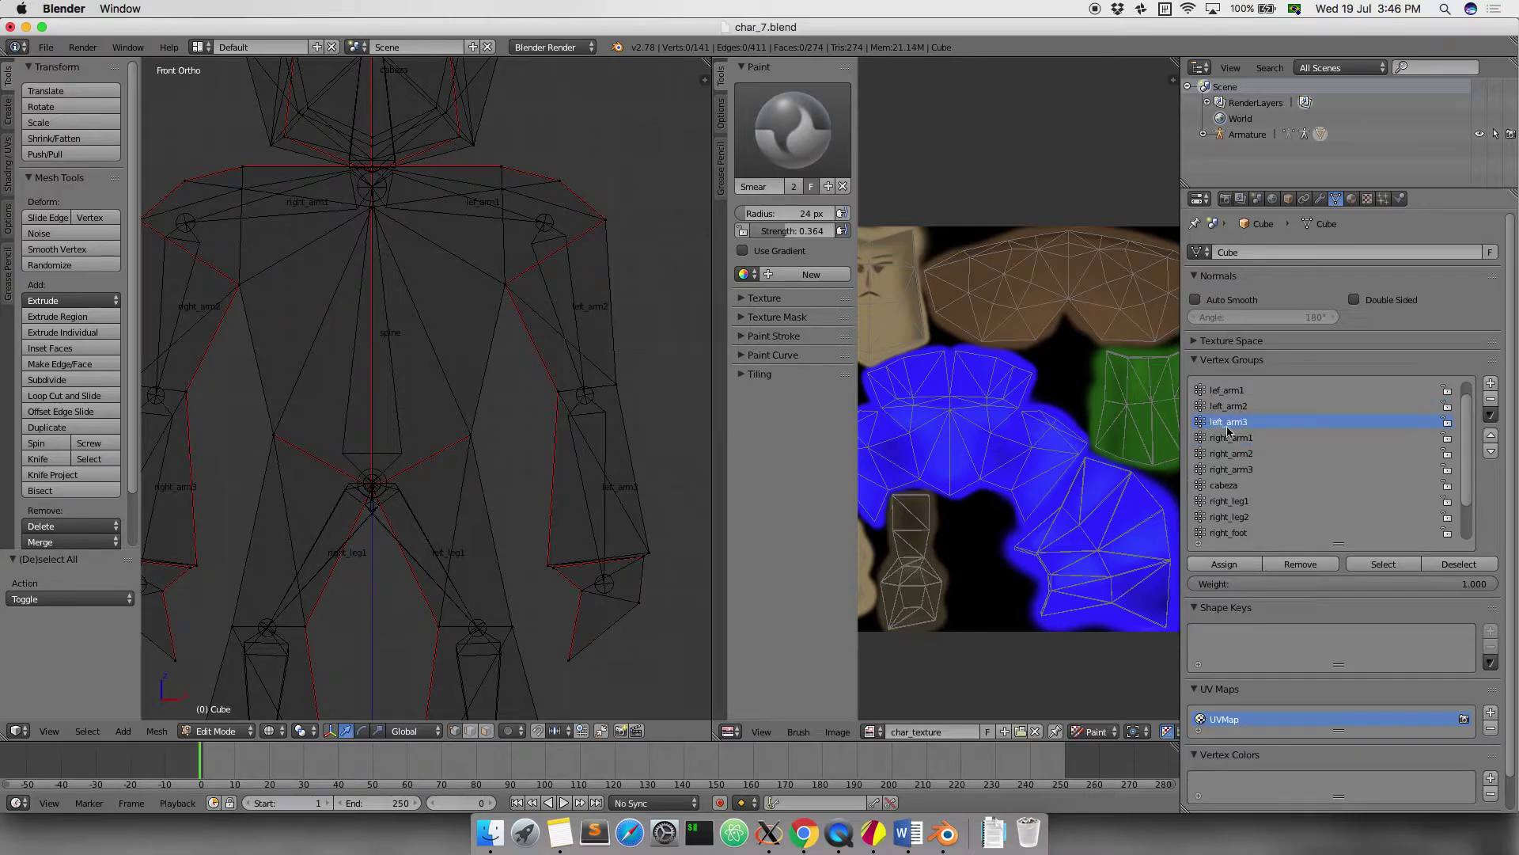
pyautogui.hscroll(-5, 384, 367)
pyautogui.scroll(-3, 391, 398)
pyautogui.press('b')
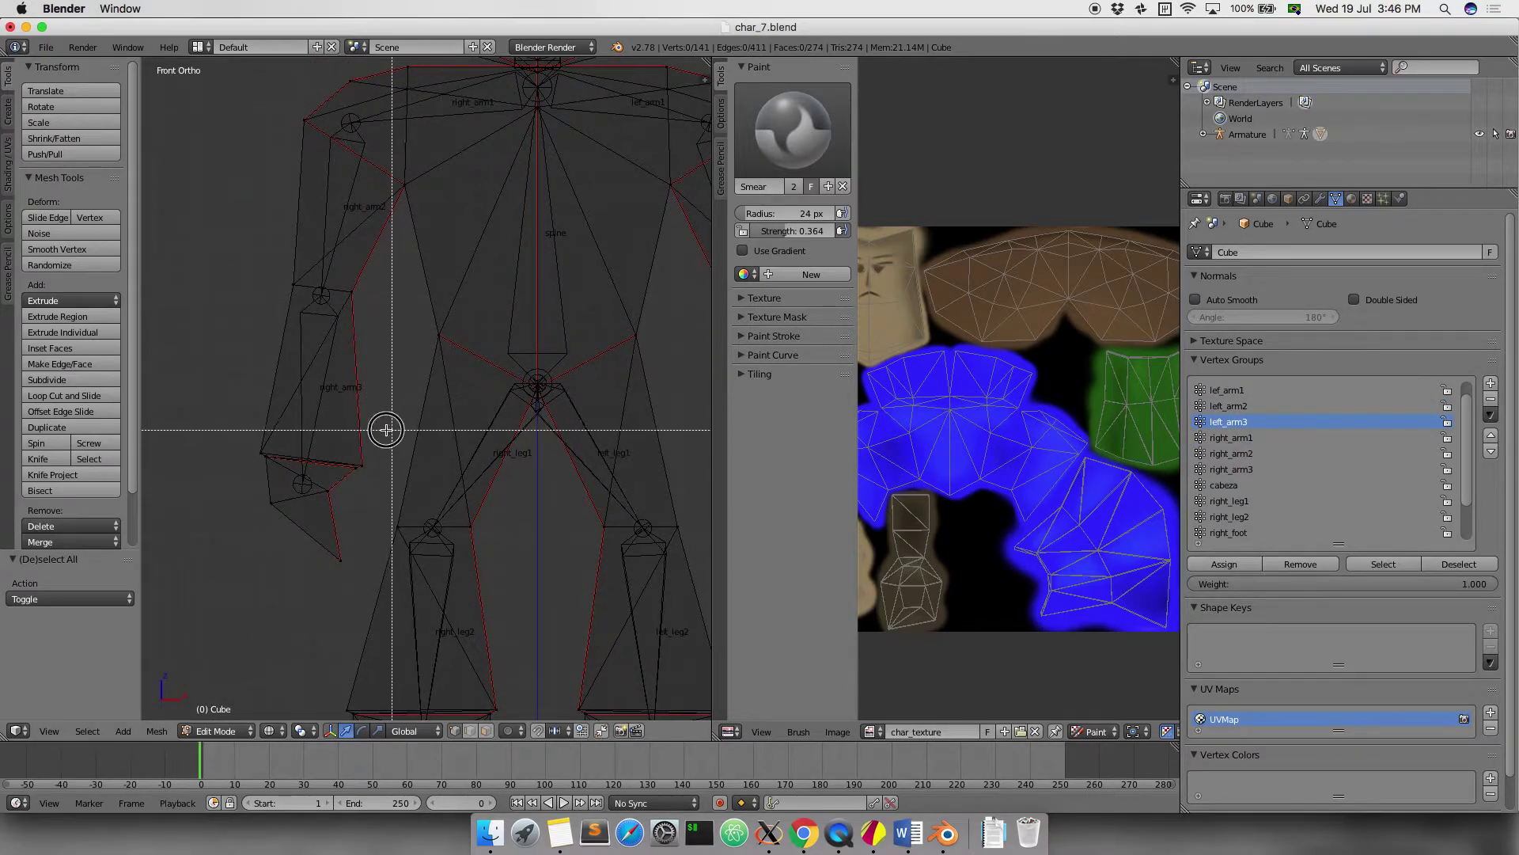
pyautogui.moveTo(391, 429); pyautogui.dragTo(224, 477)
pyautogui.press('b')
pyautogui.moveTo(351, 481); pyautogui.dragTo(277, 569)
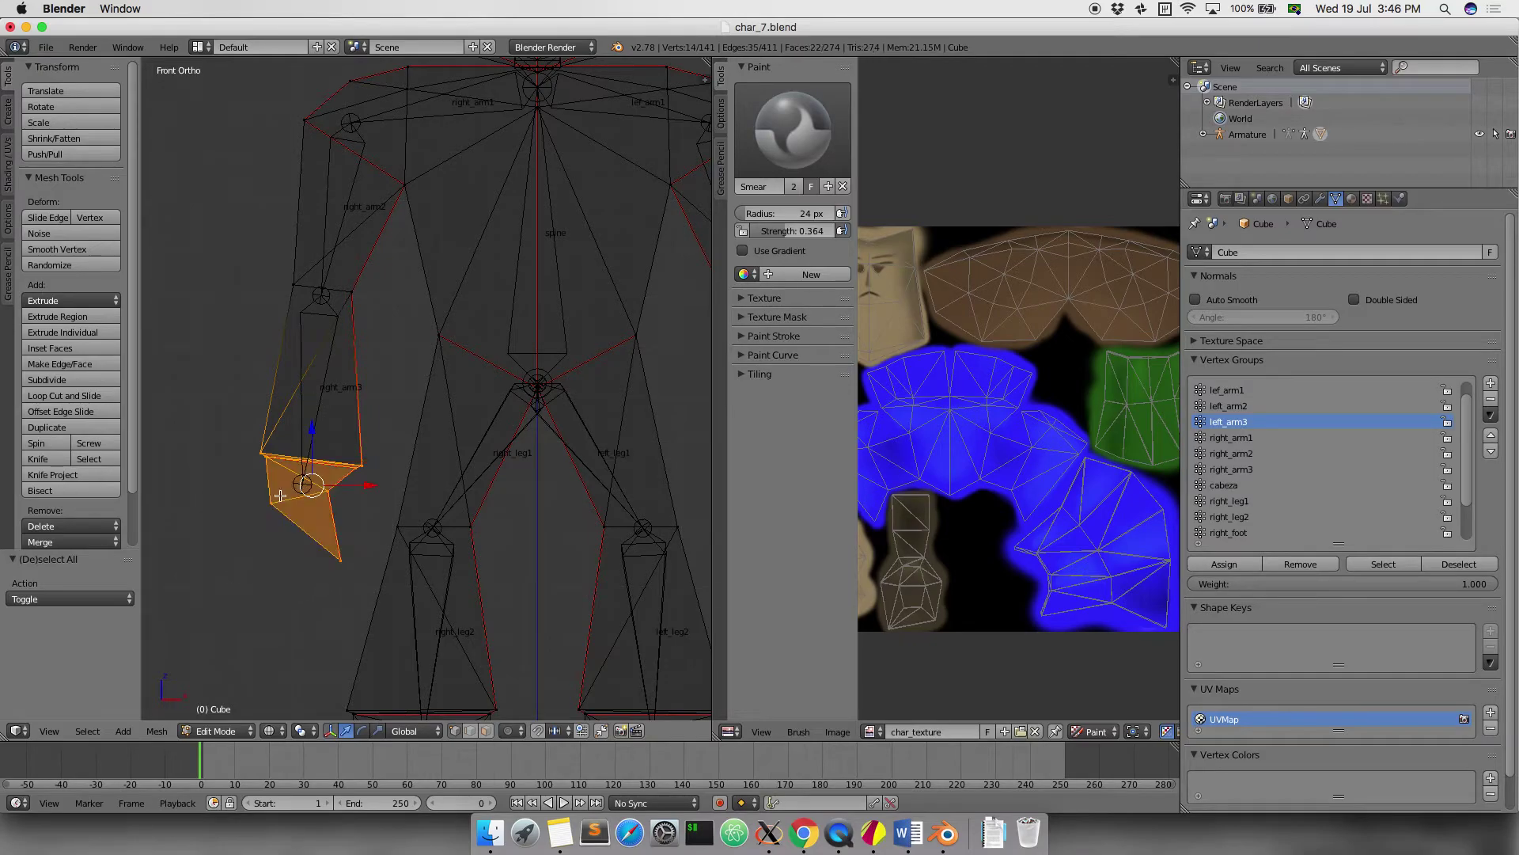
pyautogui.press('b')
pyautogui.moveTo(358, 269); pyautogui.dragTo(254, 349)
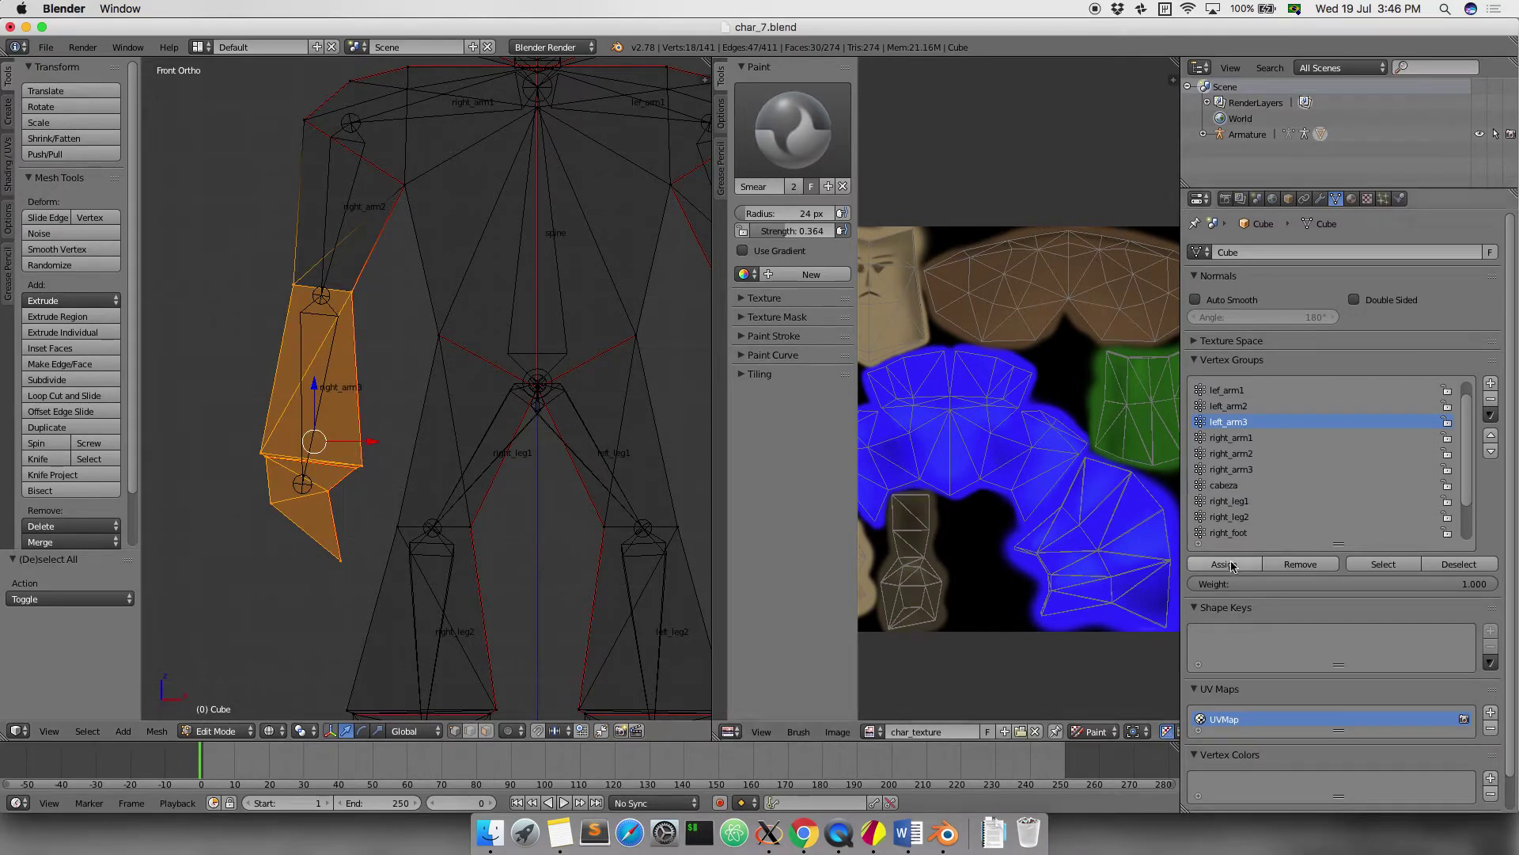
pyautogui.click(1224, 564)
# Box-select the upper arm and assign it to left_arm2
pyautogui.press('a')
pyautogui.press('b')
pyautogui.moveTo(376, 257)
pyautogui.mouseDown()
pyautogui.moveTo(252, 315)
pyautogui.moveTo(376, 204)
pyautogui.mouseUp()
pyautogui.press('b')
pyautogui.press('b')
pyautogui.moveTo(295, 129); pyautogui.dragTo(427, 225)
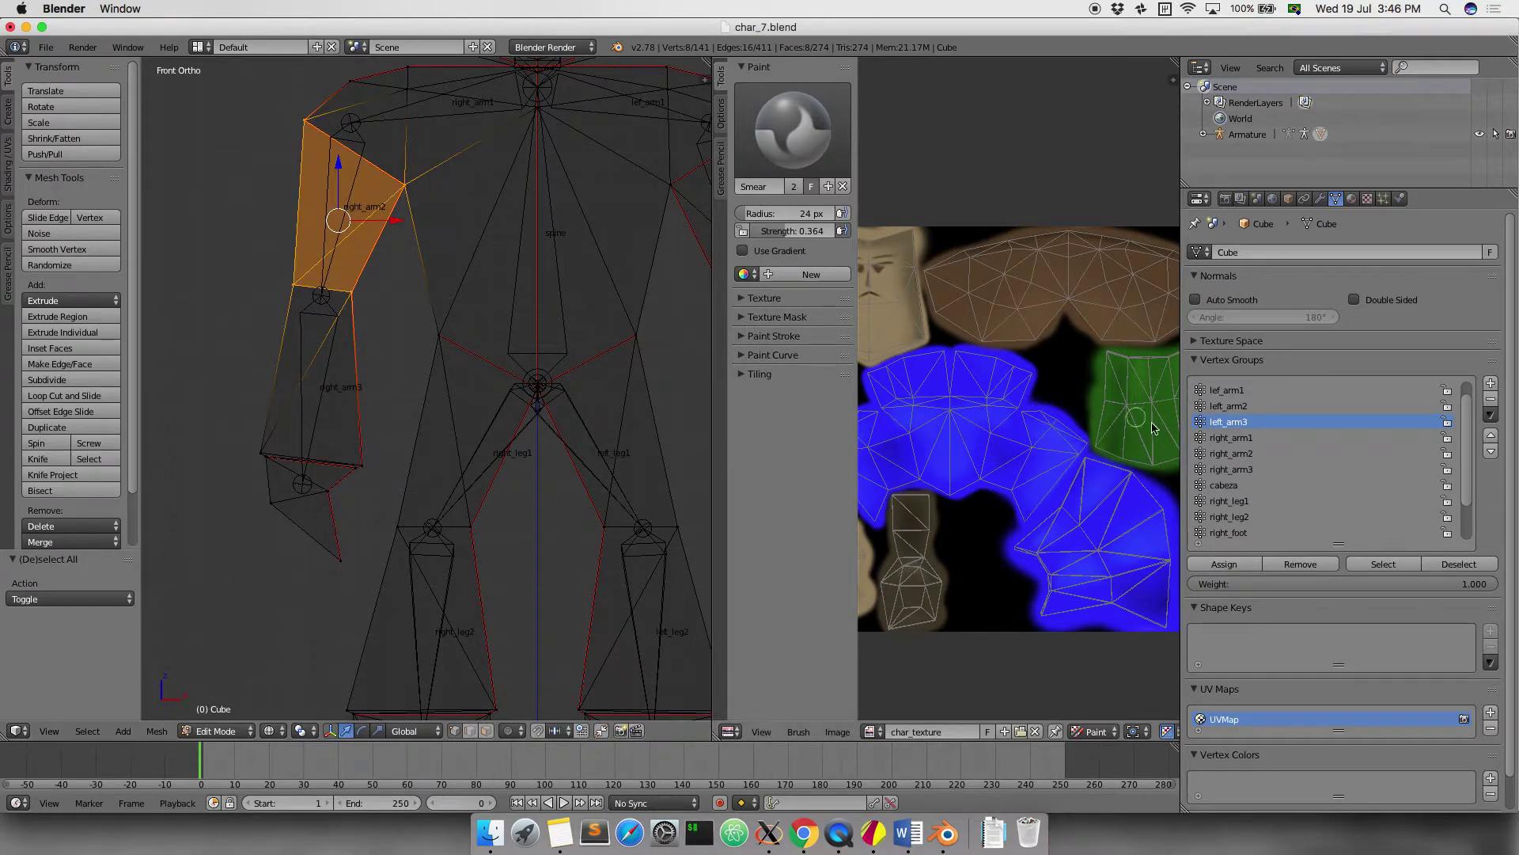
pyautogui.click(1231, 406)
pyautogui.click(1205, 563)
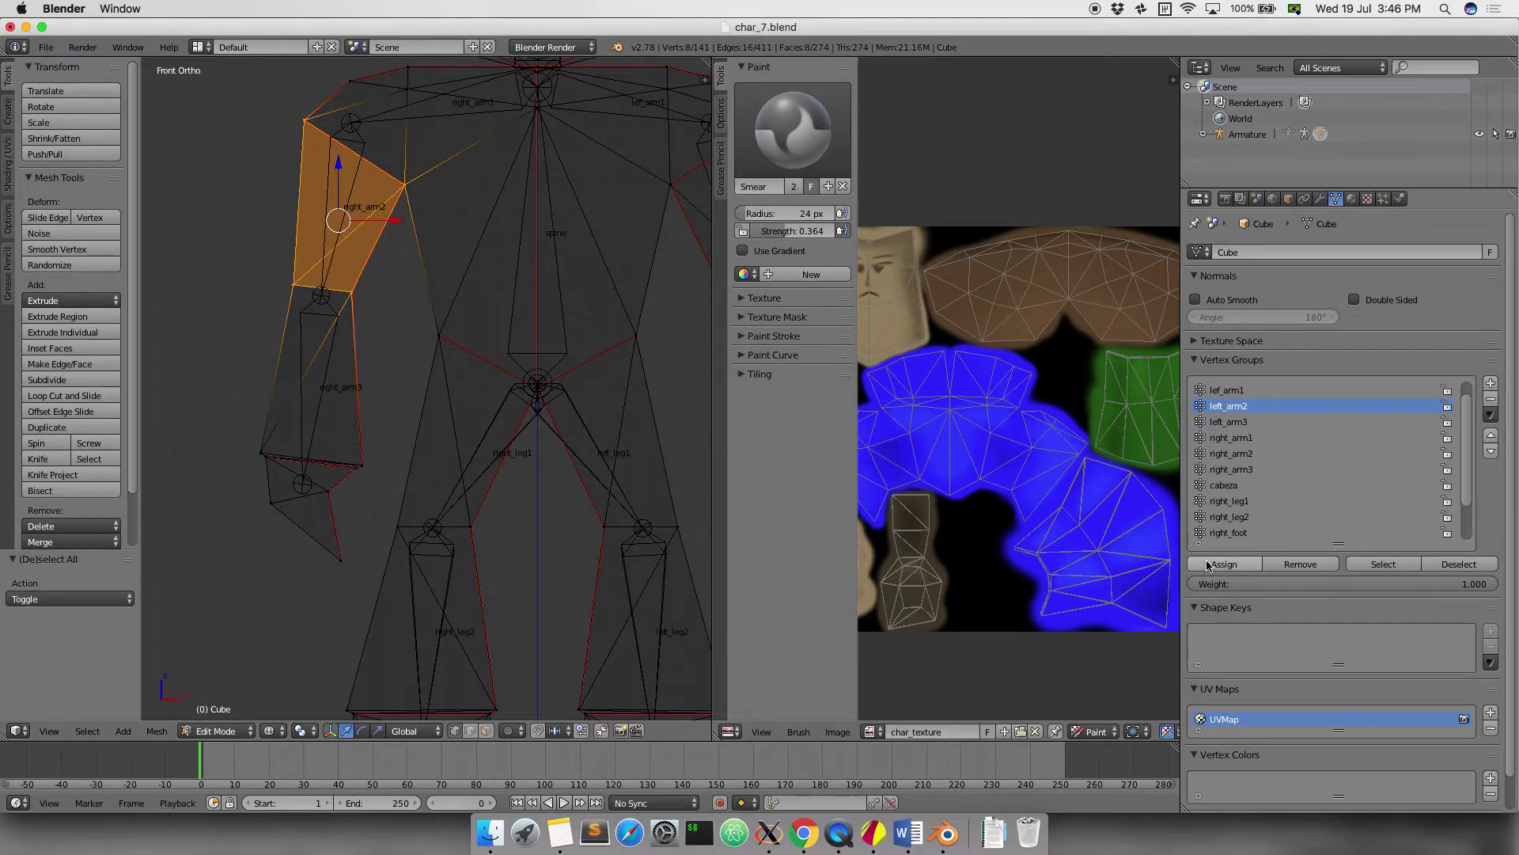
# Add the shoulder vertex to the selection, then clear the mesh selection
pyautogui.keyDown('shift'); pyautogui.moveTo(421, 204); pyautogui.dragTo(433, 321, button='middle'); pyautogui.keyUp('shift')
pyautogui.press('b')
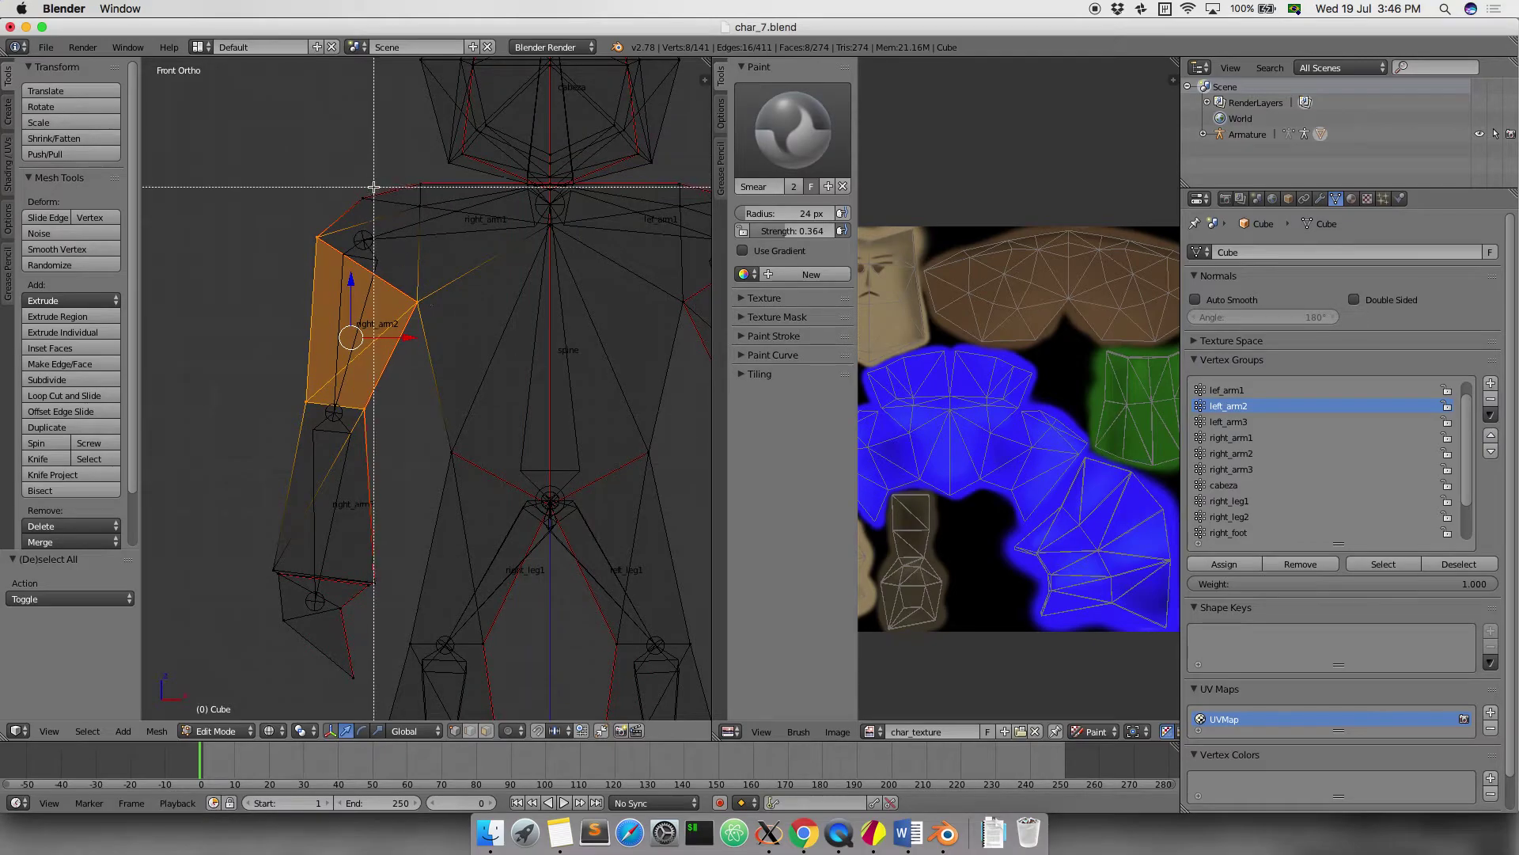
pyautogui.moveTo(385, 181); pyautogui.dragTo(326, 243)
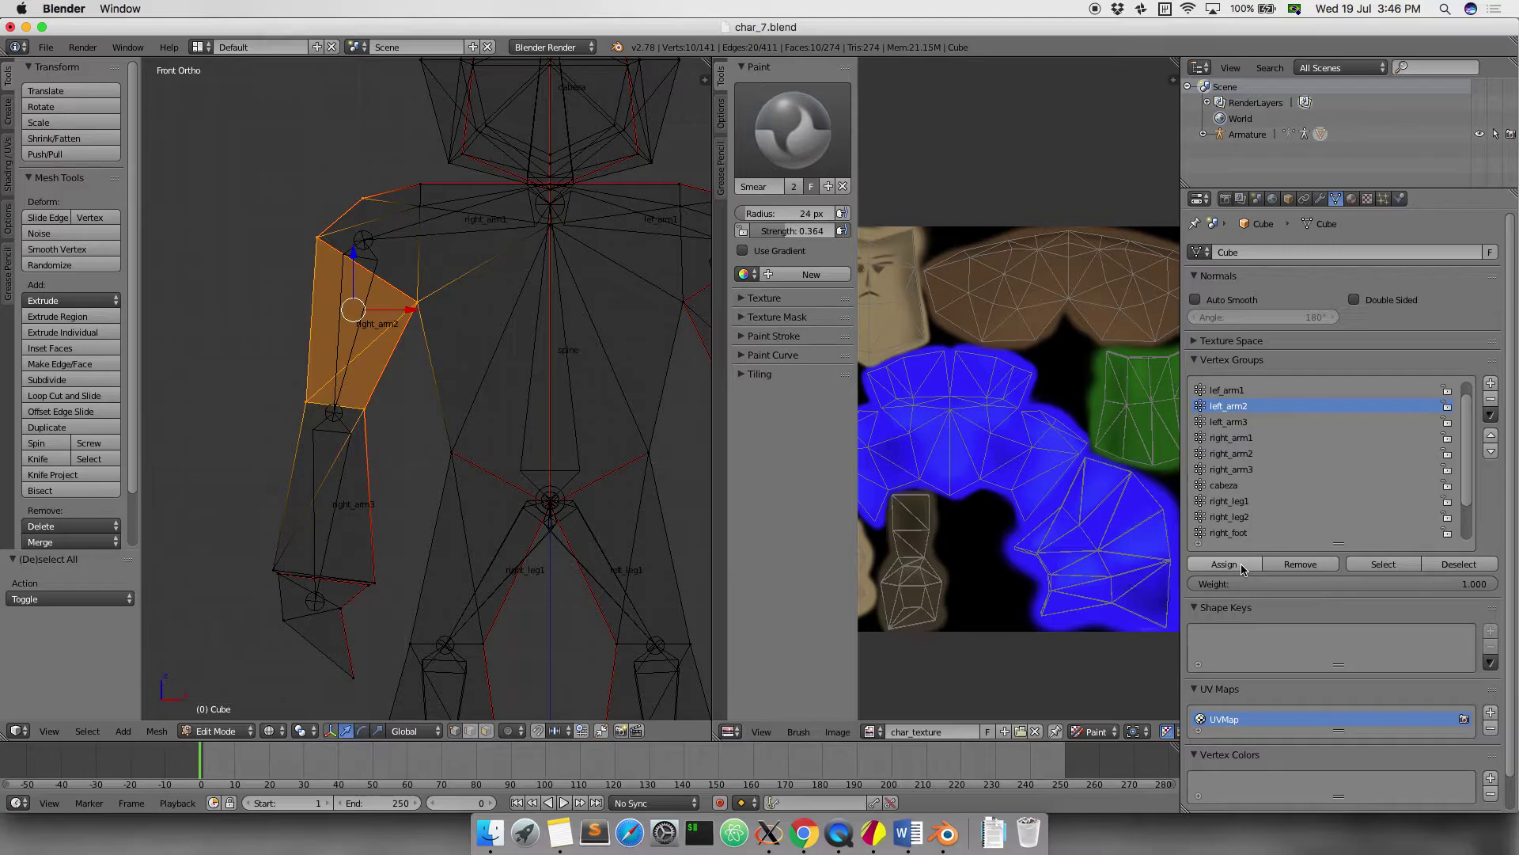
pyautogui.press('a')
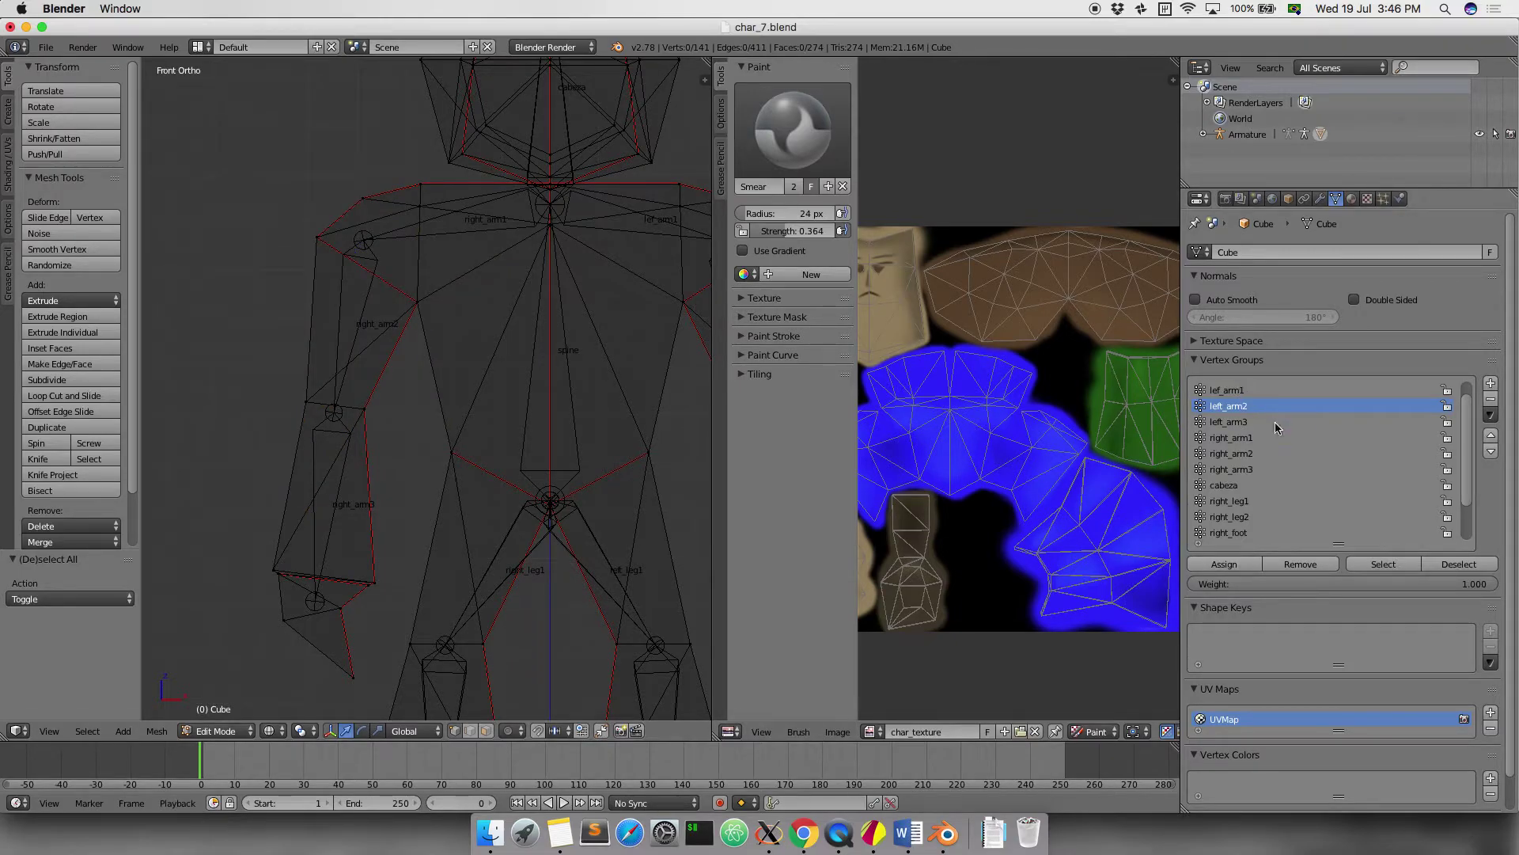
pyautogui.scroll(1, 1274, 422)
# Select the vertices of left_arm2, left_arm3, right_arm2, right_arm3 and cabeza together
pyautogui.click(1222, 390)
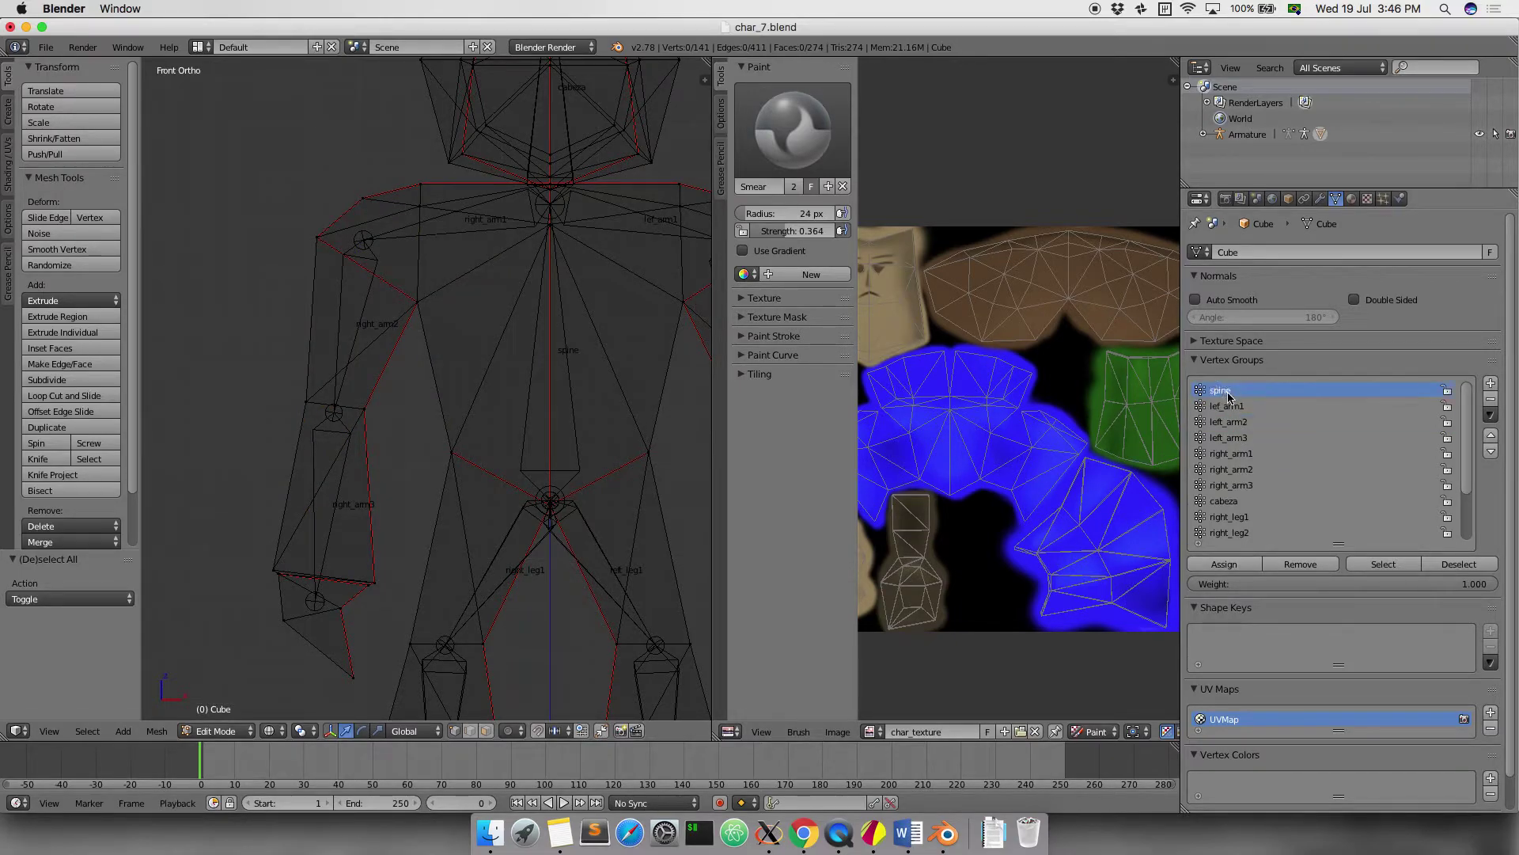
pyautogui.keyDown('shift'); pyautogui.moveTo(617, 389); pyautogui.dragTo(539, 394, button='middle'); pyautogui.keyUp('shift')
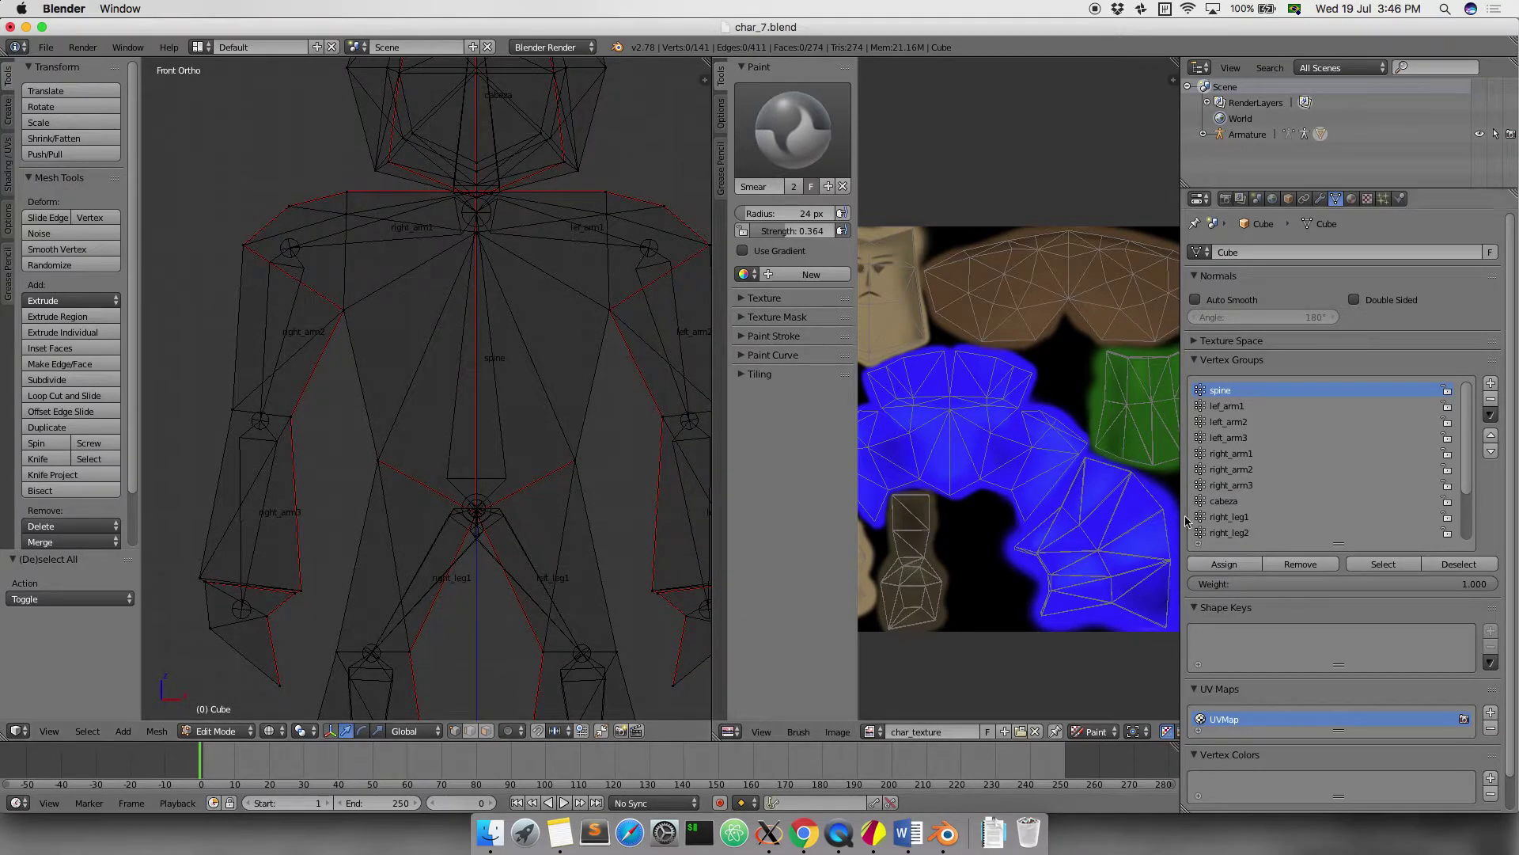
pyautogui.click(1247, 421)
pyautogui.click(1384, 564)
pyautogui.click(1254, 437)
pyautogui.click(1384, 564)
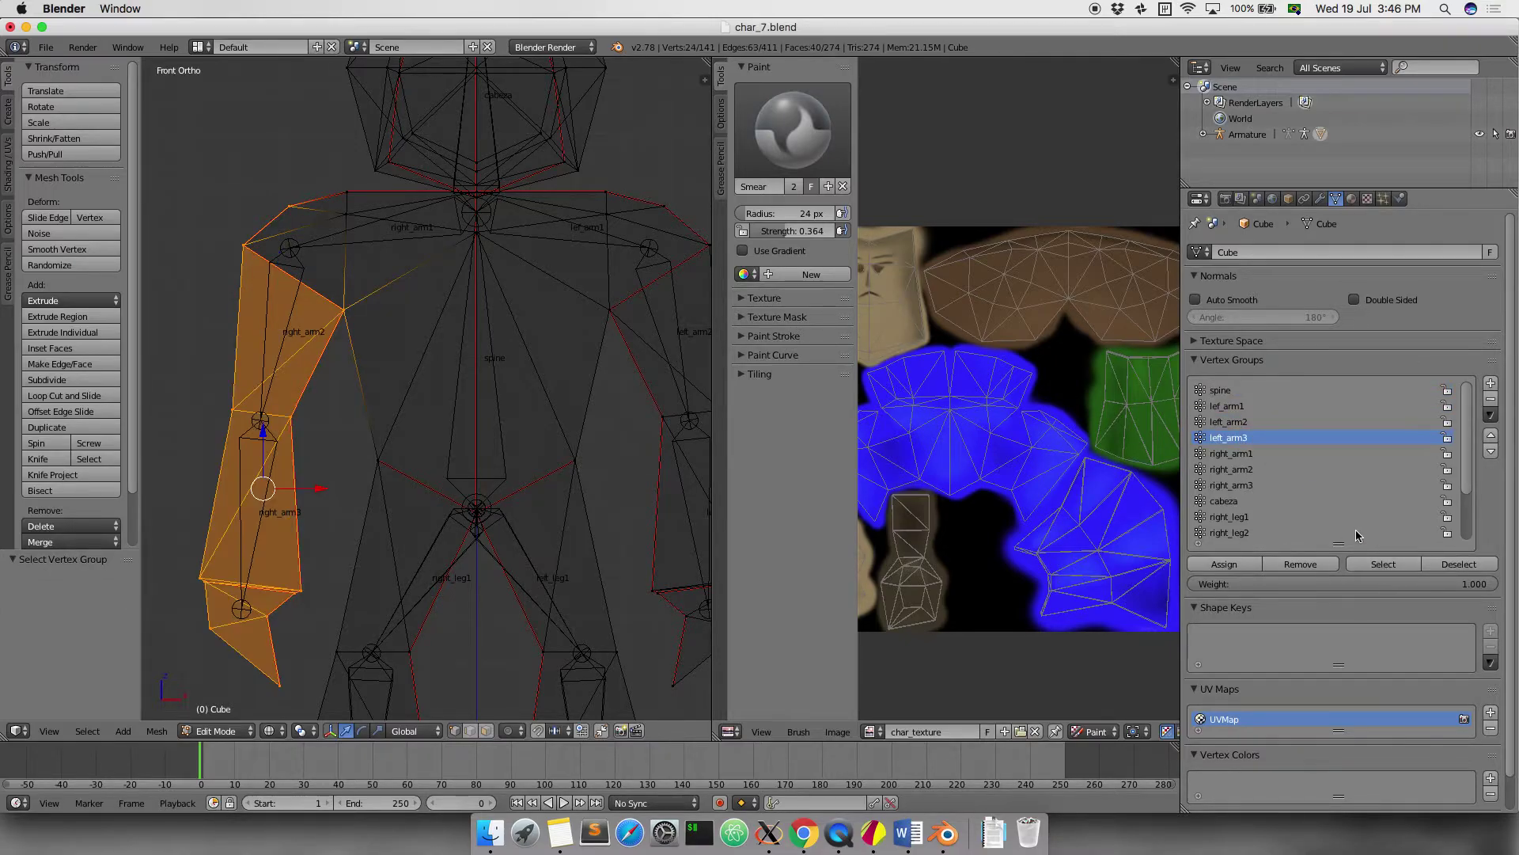
pyautogui.click(1248, 468)
pyautogui.click(1371, 565)
pyautogui.click(1231, 484)
pyautogui.click(1384, 564)
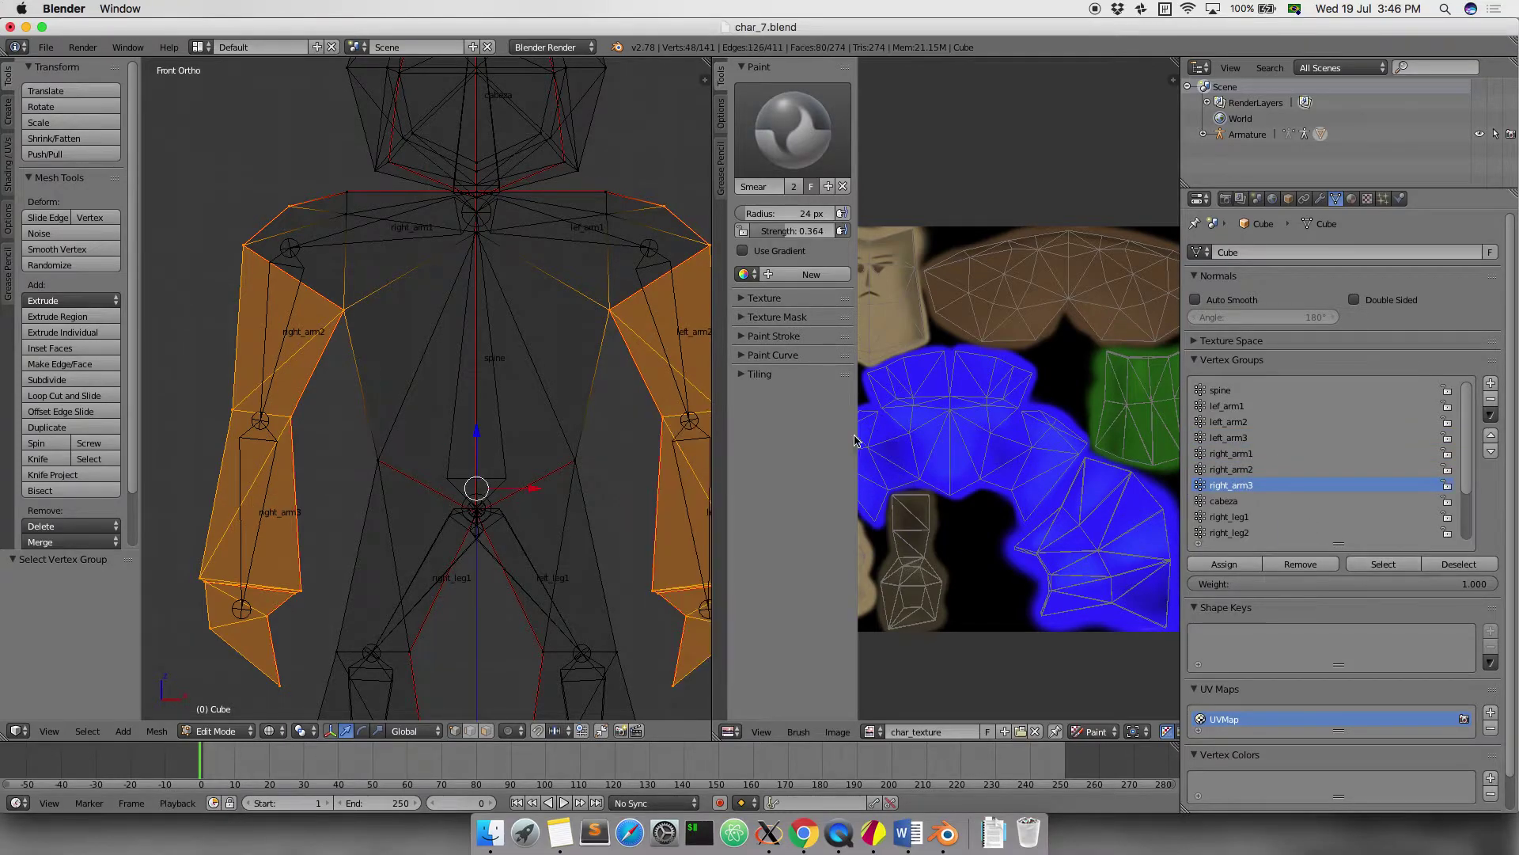
pyautogui.scroll(-3, 649, 475)
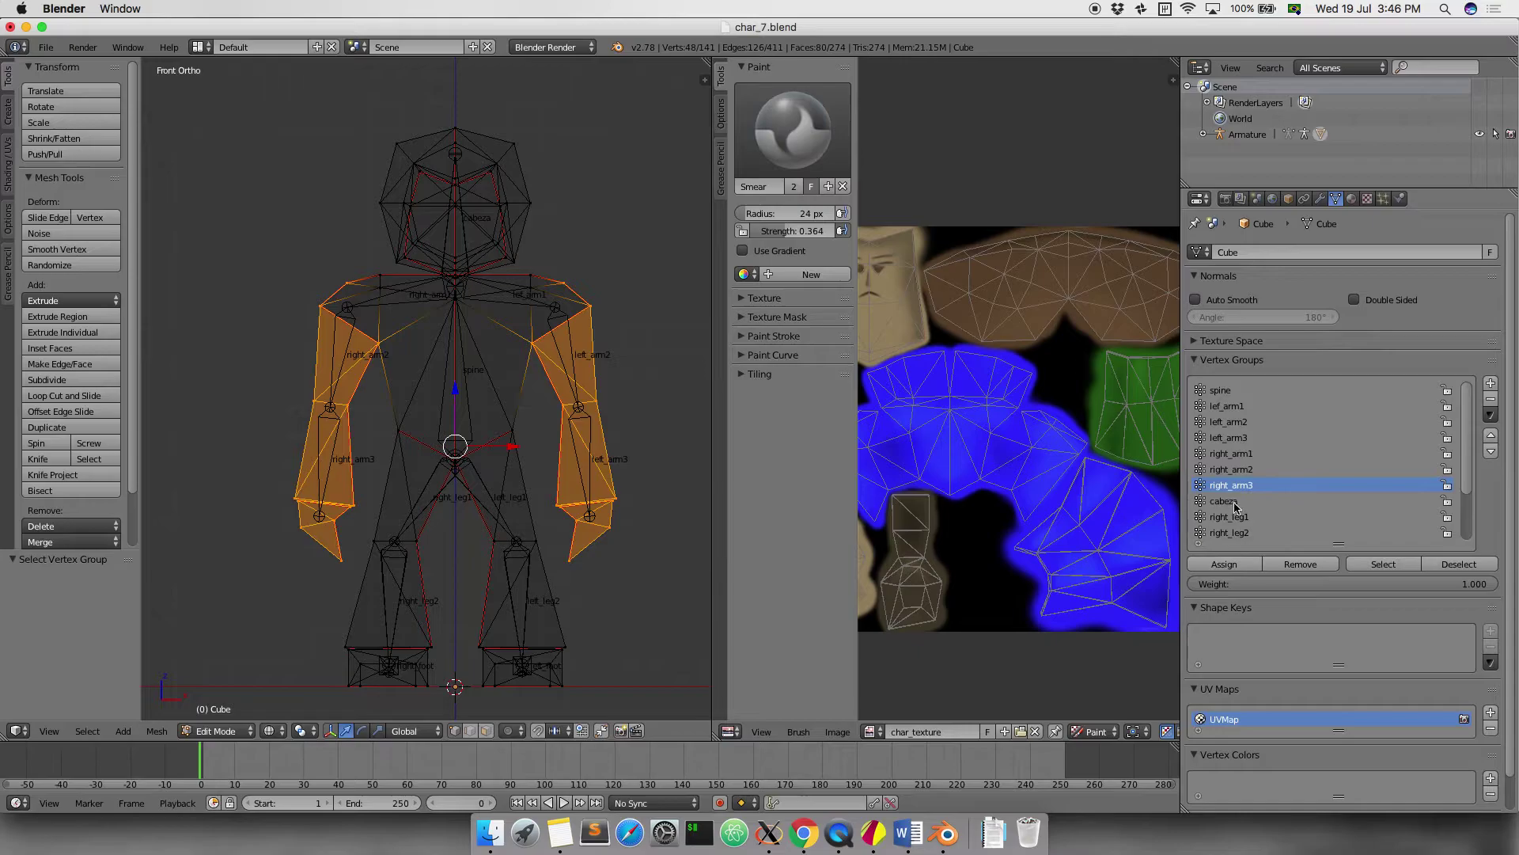
pyautogui.click(1225, 501)
pyautogui.click(1383, 564)
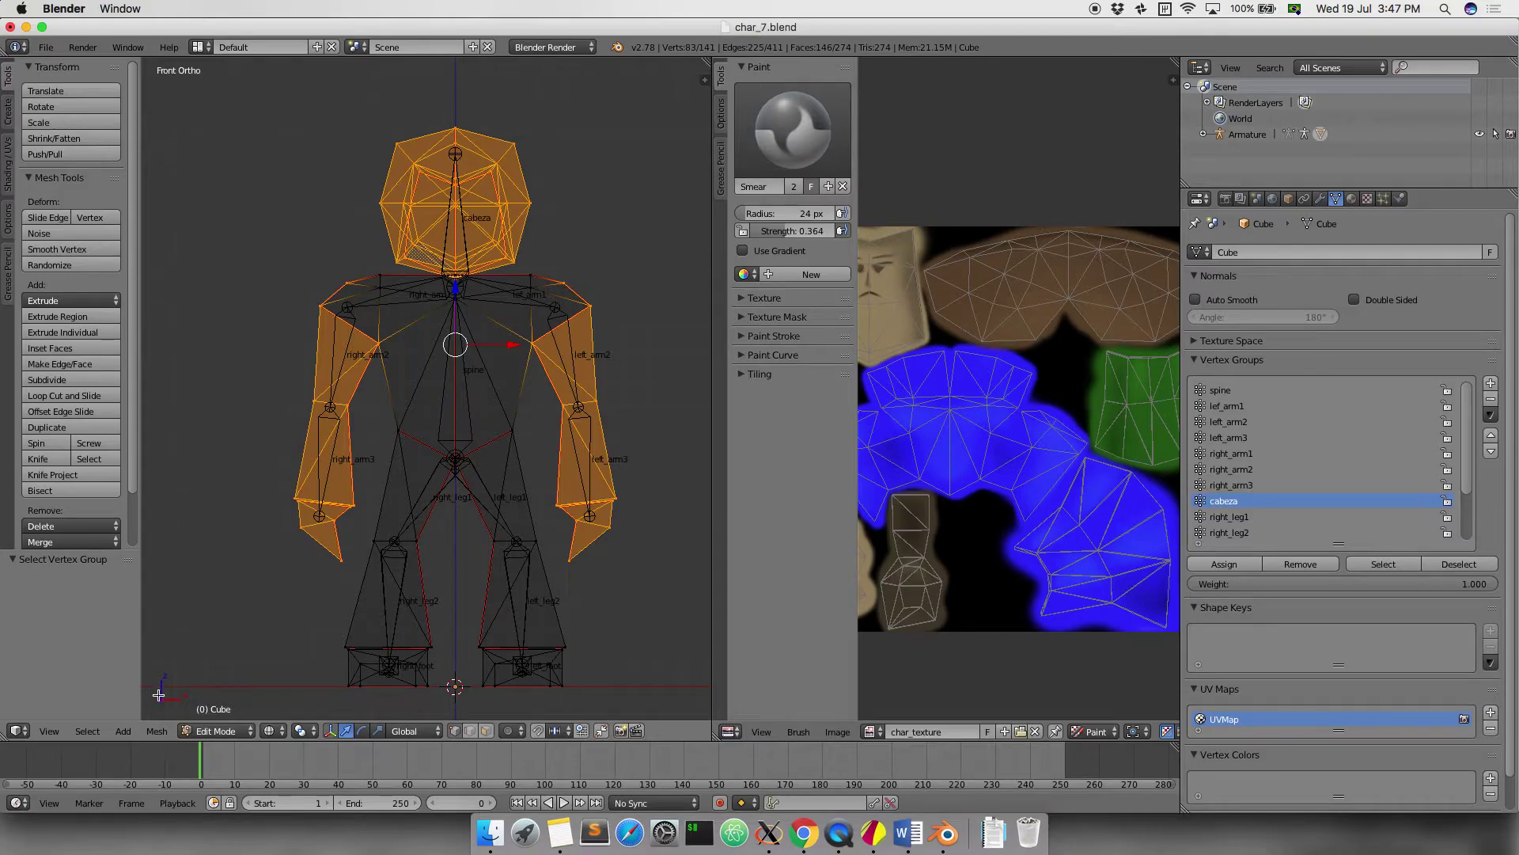
# Invert the selection, then brush-deselect both legs and feet so only the torso faces remain
pyautogui.click(92, 734)
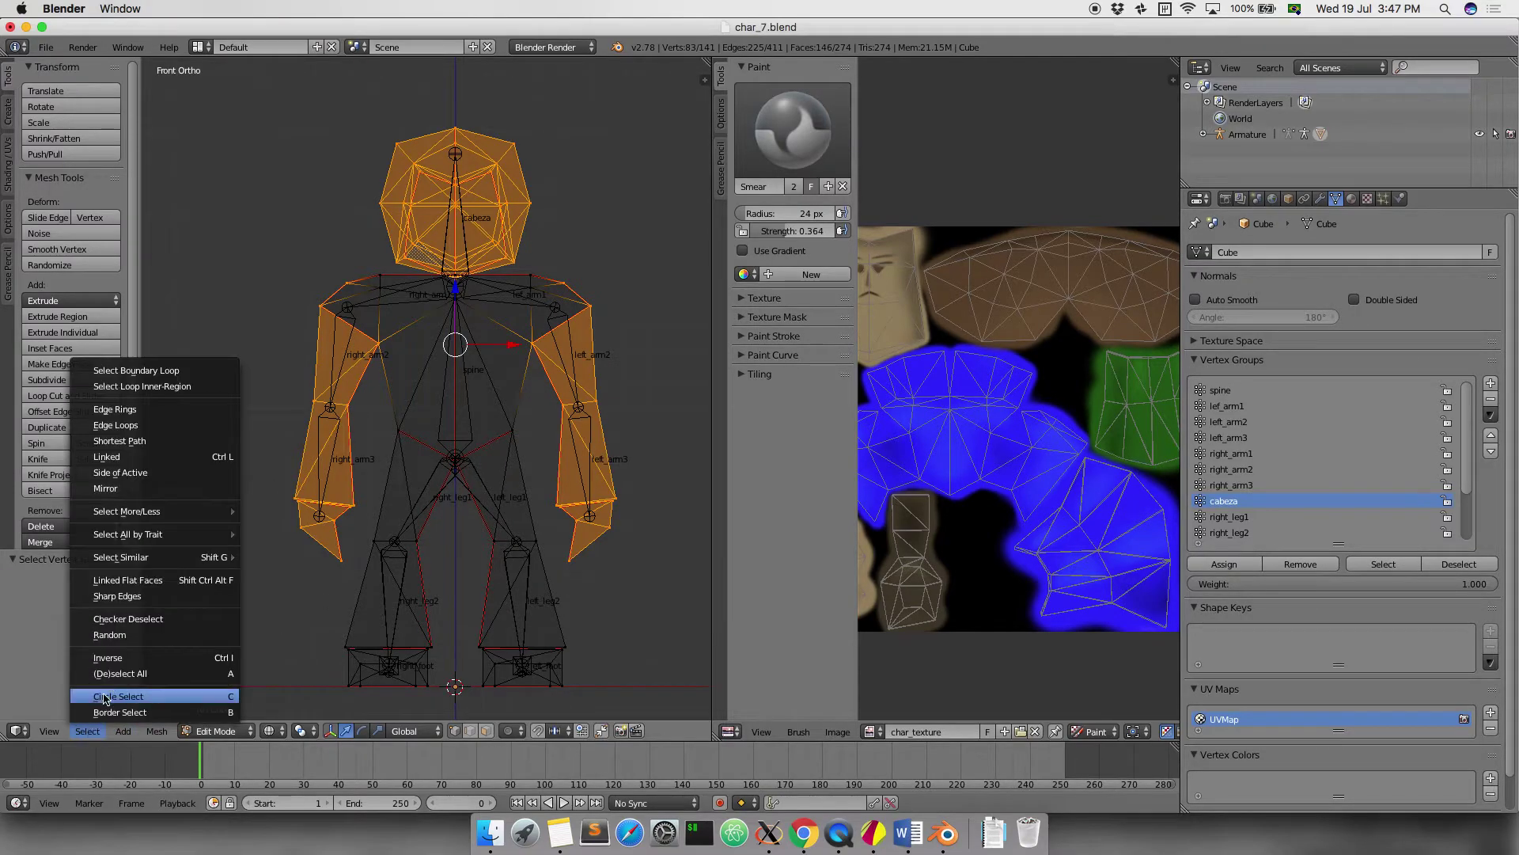
pyautogui.click(129, 661)
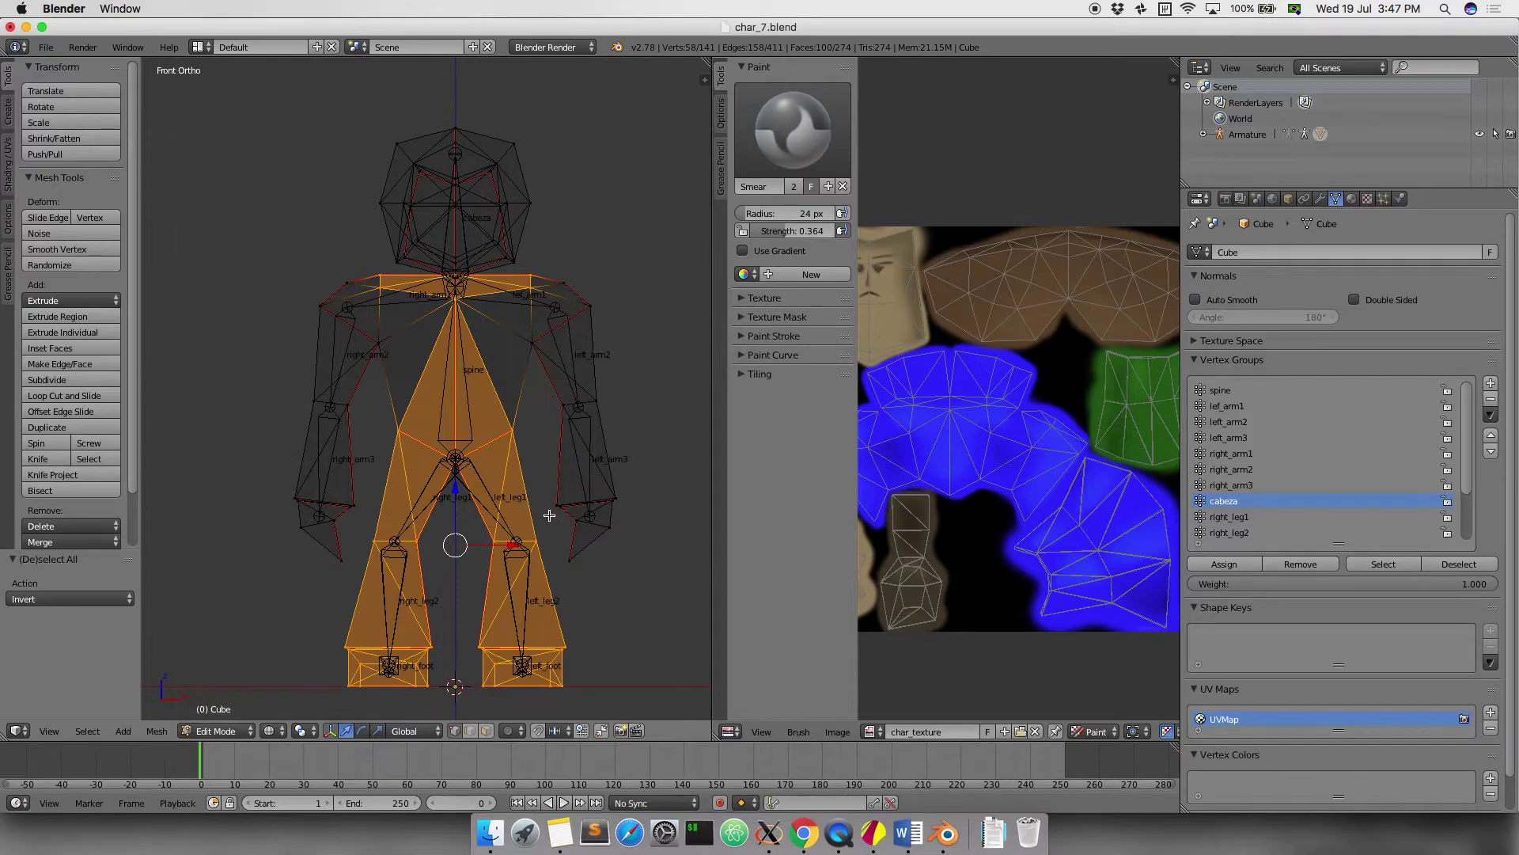
pyautogui.press('c')
pyautogui.moveTo(543, 536); pyautogui.dragTo(509, 536, button='middle')
pyautogui.moveTo(500, 628); pyautogui.dragTo(576, 671, button='middle')
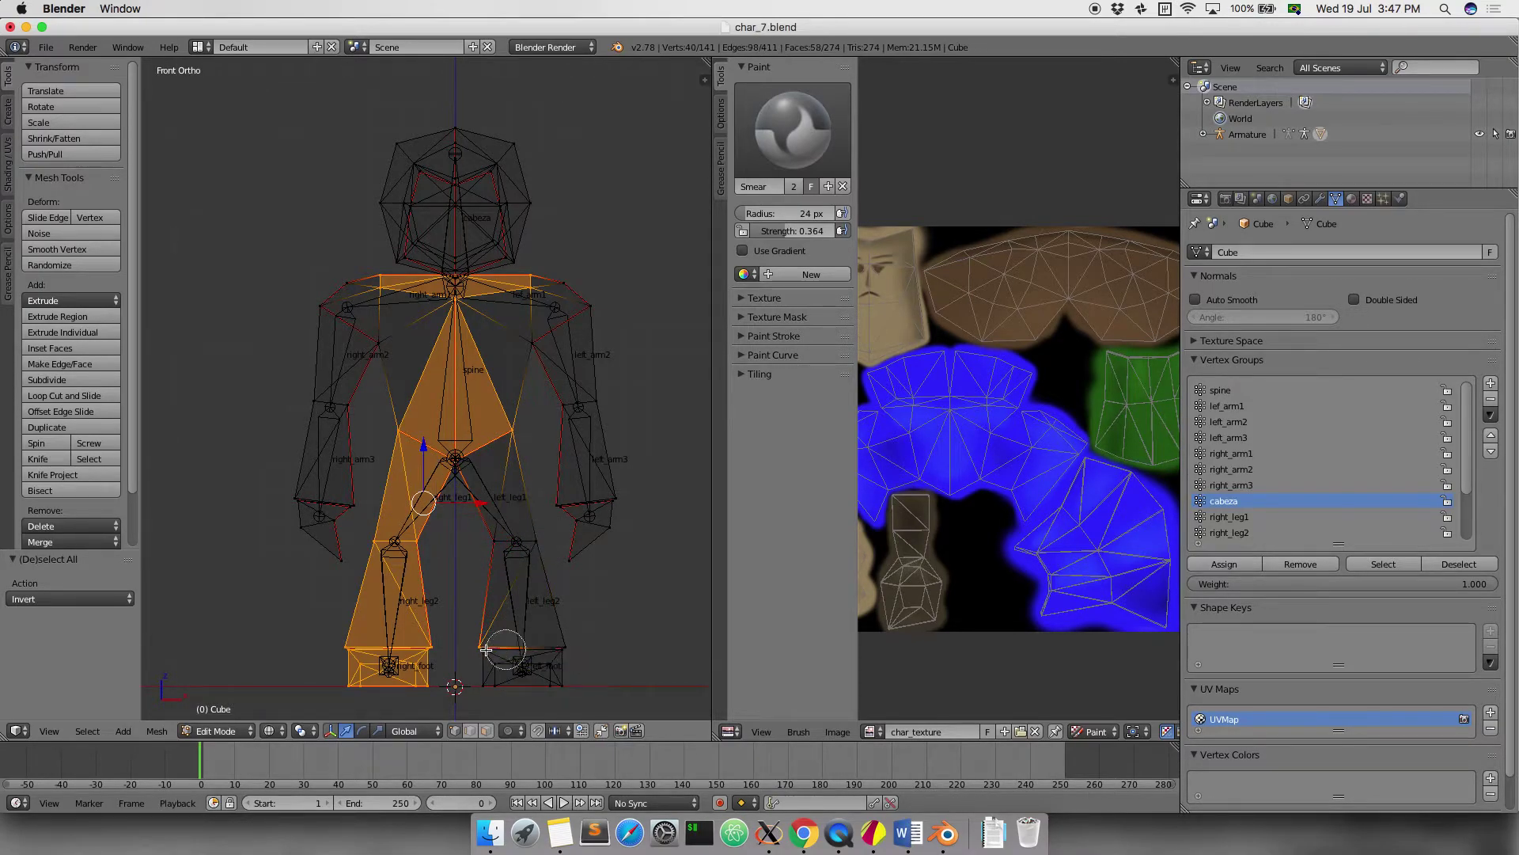
pyautogui.scroll(-2, 512, 625)
pyautogui.moveTo(499, 637)
pyautogui.mouseDown(button='middle')
pyautogui.moveTo(401, 560)
pyautogui.moveTo(474, 491)
pyautogui.moveTo(551, 450)
pyautogui.moveTo(414, 300)
pyautogui.mouseUp(button='middle')
pyautogui.scroll(-2, 343, 644)
pyautogui.press('Escape')
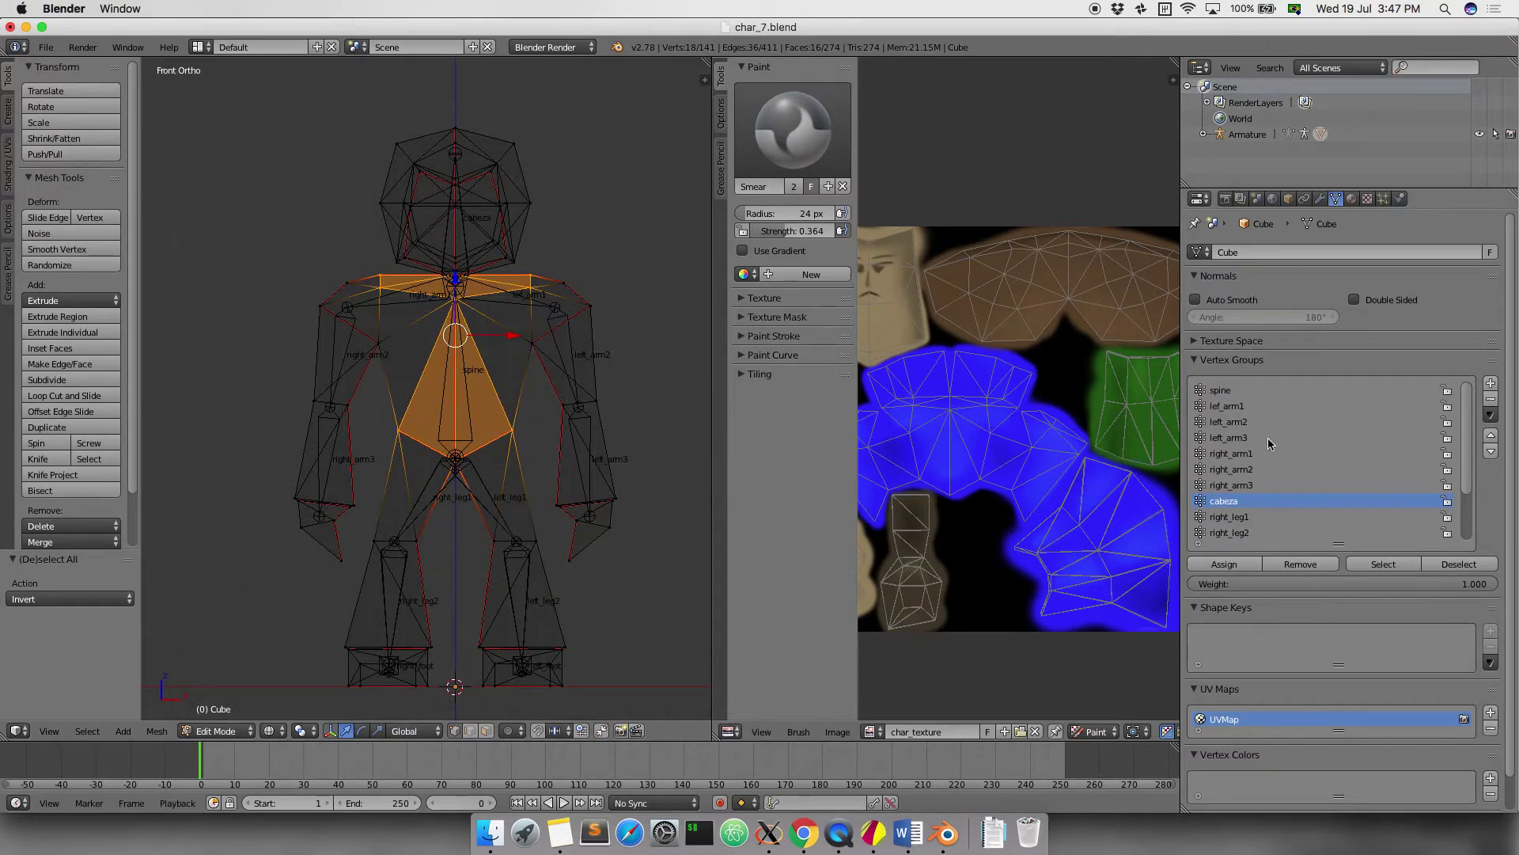
pyautogui.scroll(-2, 1268, 437)
pyautogui.scroll(2, 1250, 420)
# Assign the selected torso faces to the spine vertex group, deselect all, and return to Object Mode
pyautogui.click(1222, 389)
pyautogui.click(1239, 569)
pyautogui.press('a')
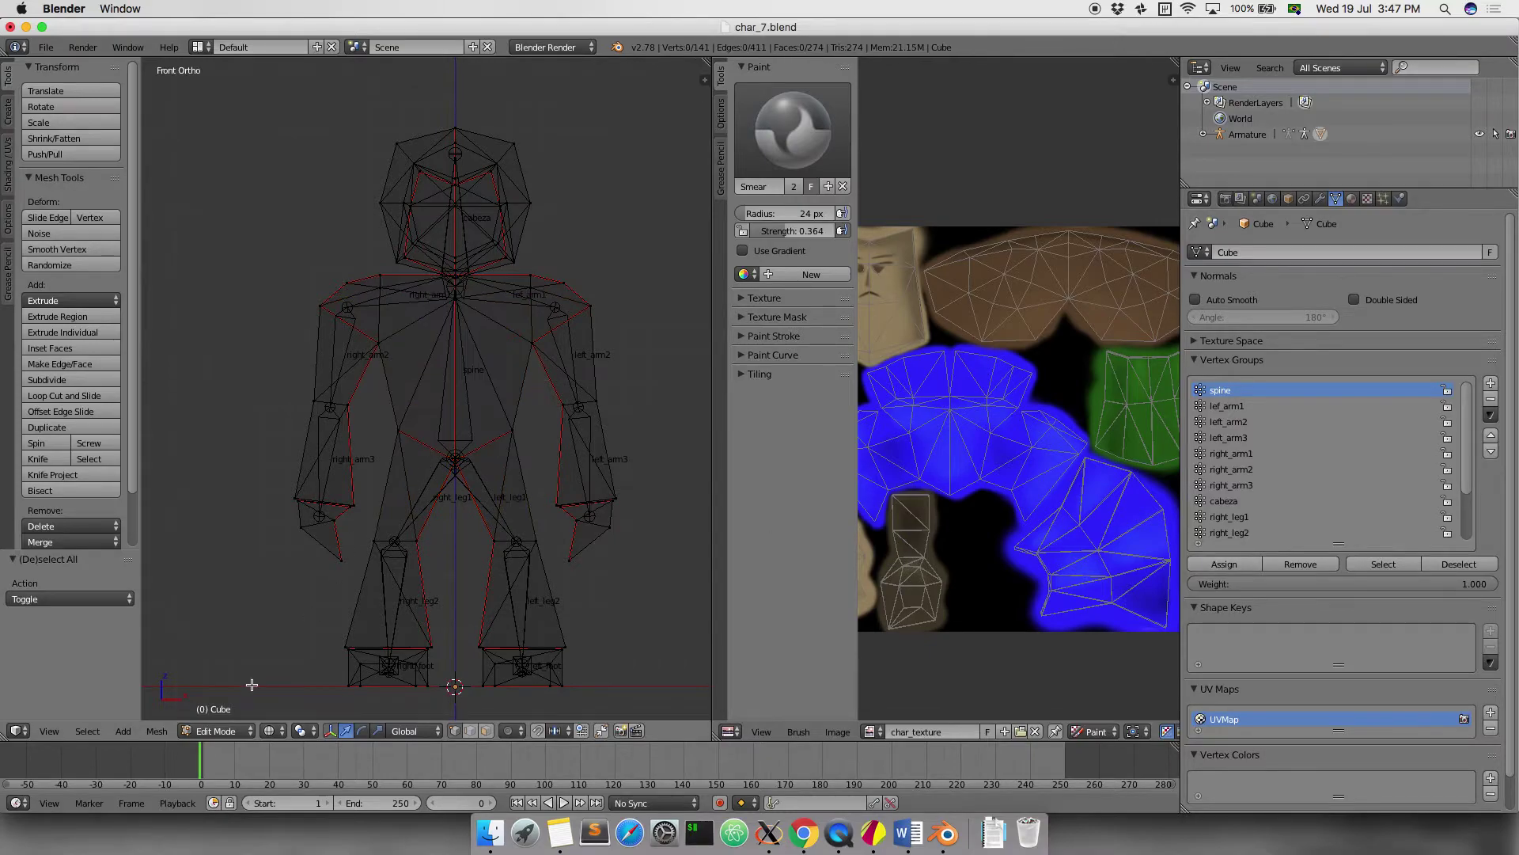
pyautogui.click(225, 733)
pyautogui.click(228, 712)
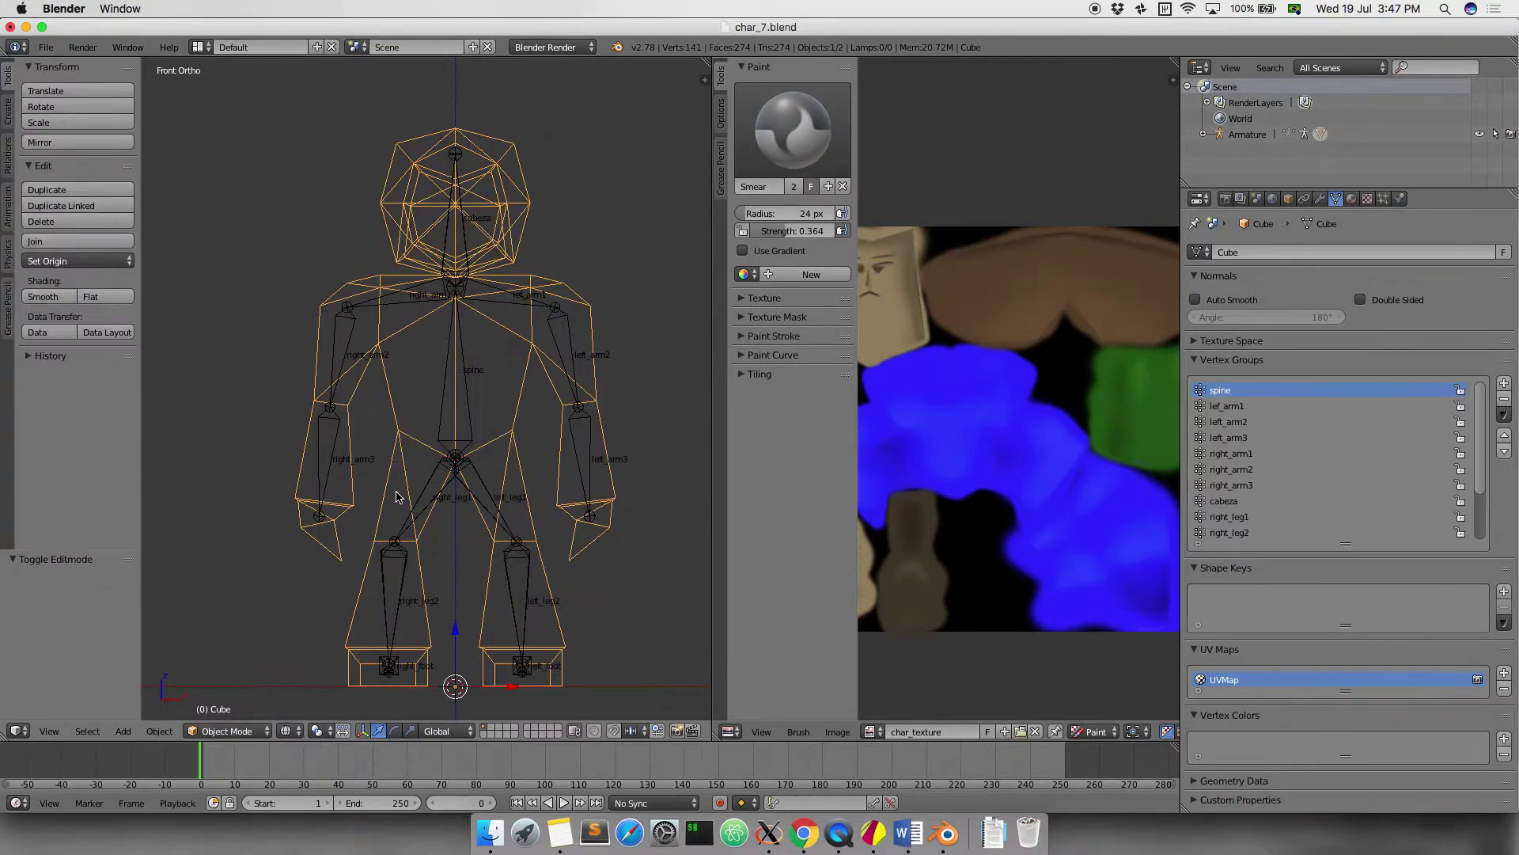
# Switch to solid shading and put the armature into Pose Mode
pyautogui.press('z')
pyautogui.rightClick(450, 436)
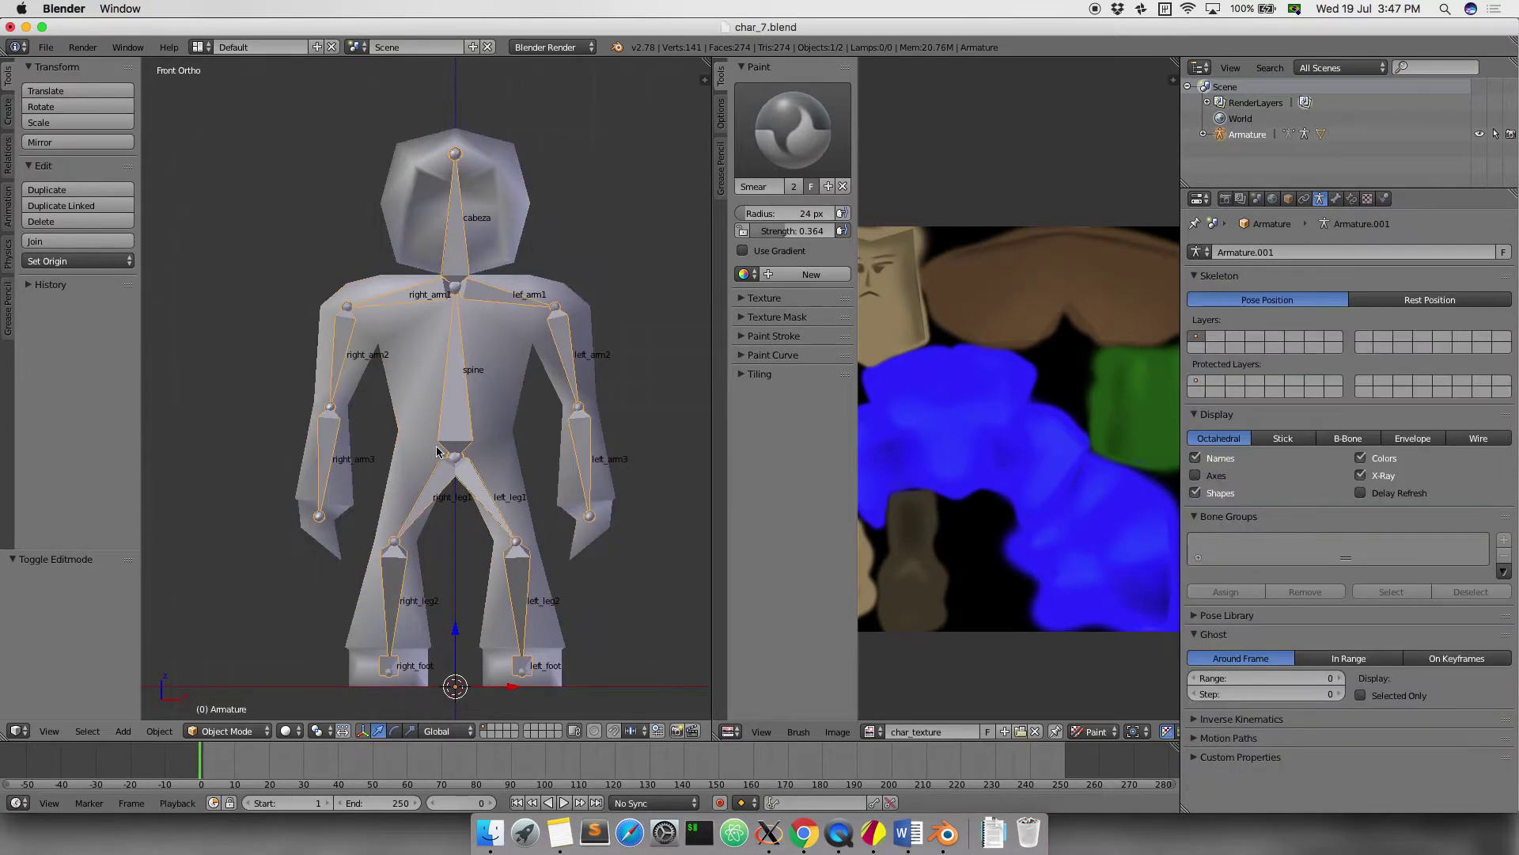
pyautogui.click(227, 730)
pyautogui.click(230, 678)
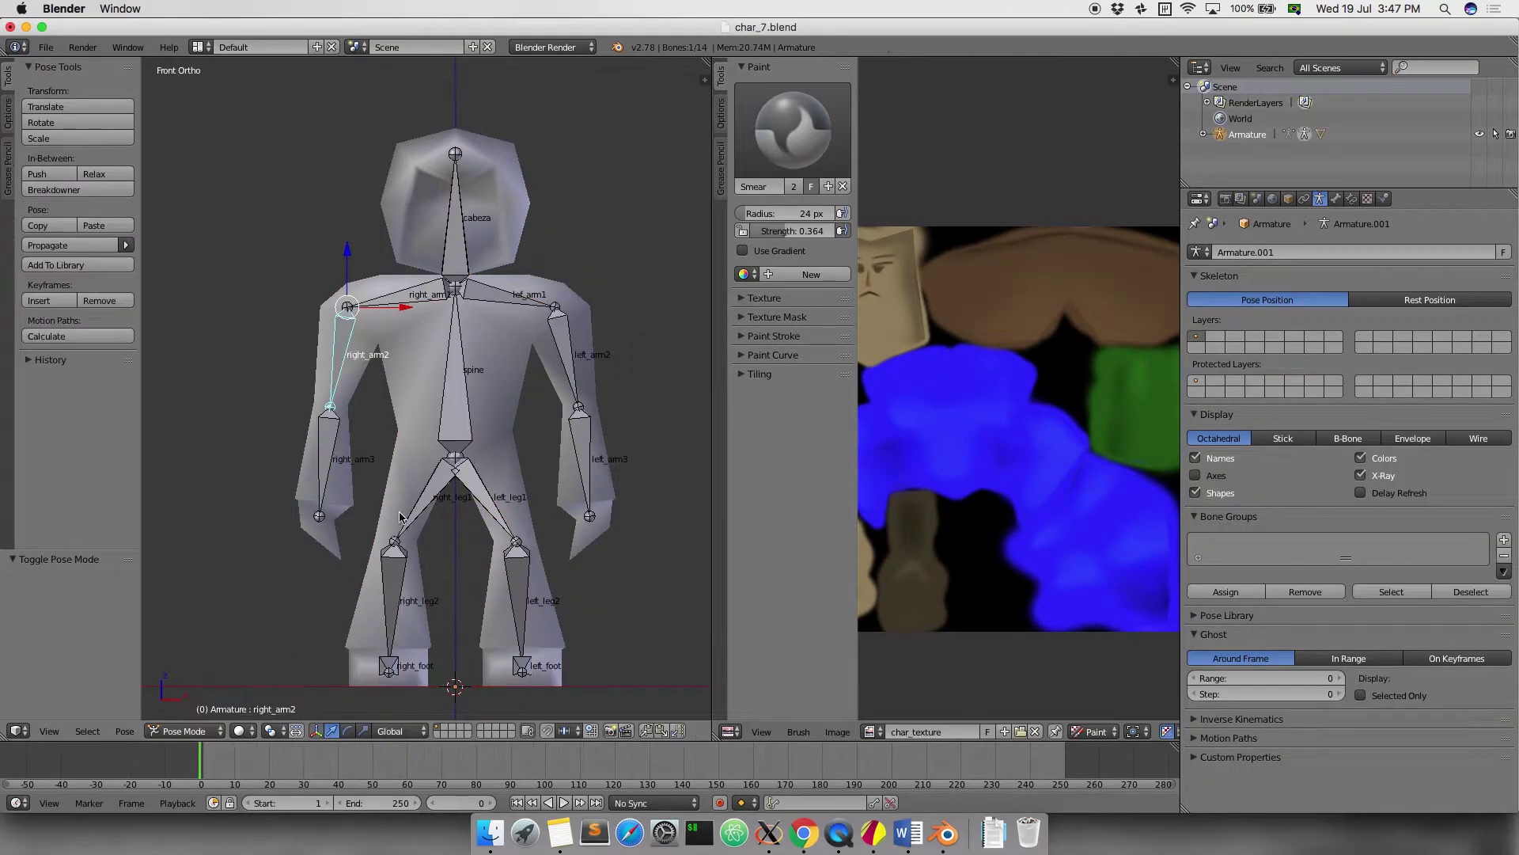
# Test-rotate the spine, lef_arm1, right_arm1 and cabeza head bones, cancelling each rotation
pyautogui.rightClick(445, 438)
pyautogui.press('r')
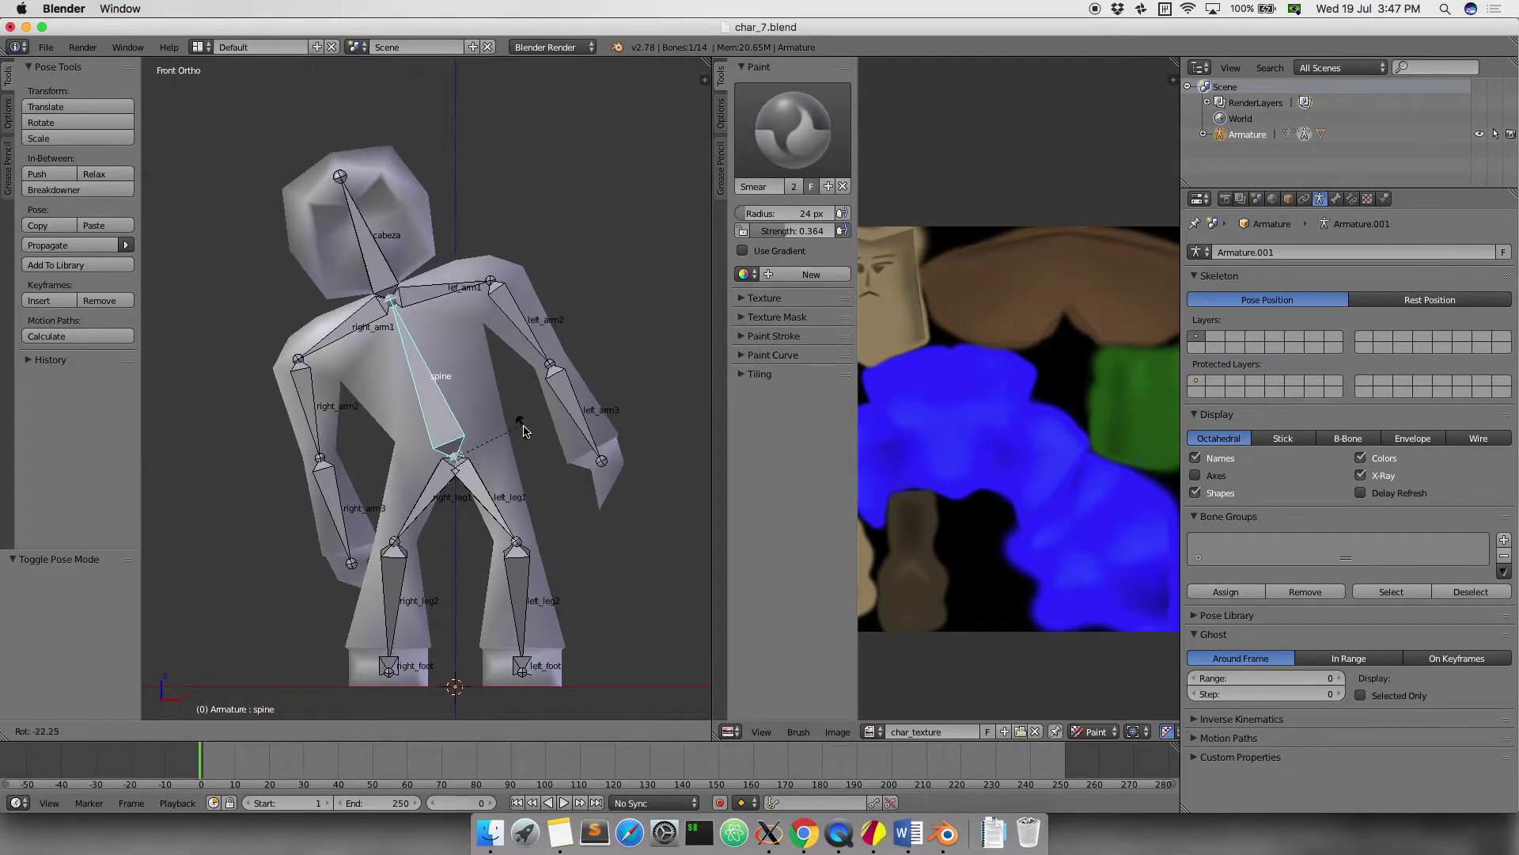
pyautogui.rightClick(526, 441)
pyautogui.rightClick(519, 298)
pyautogui.press('r')
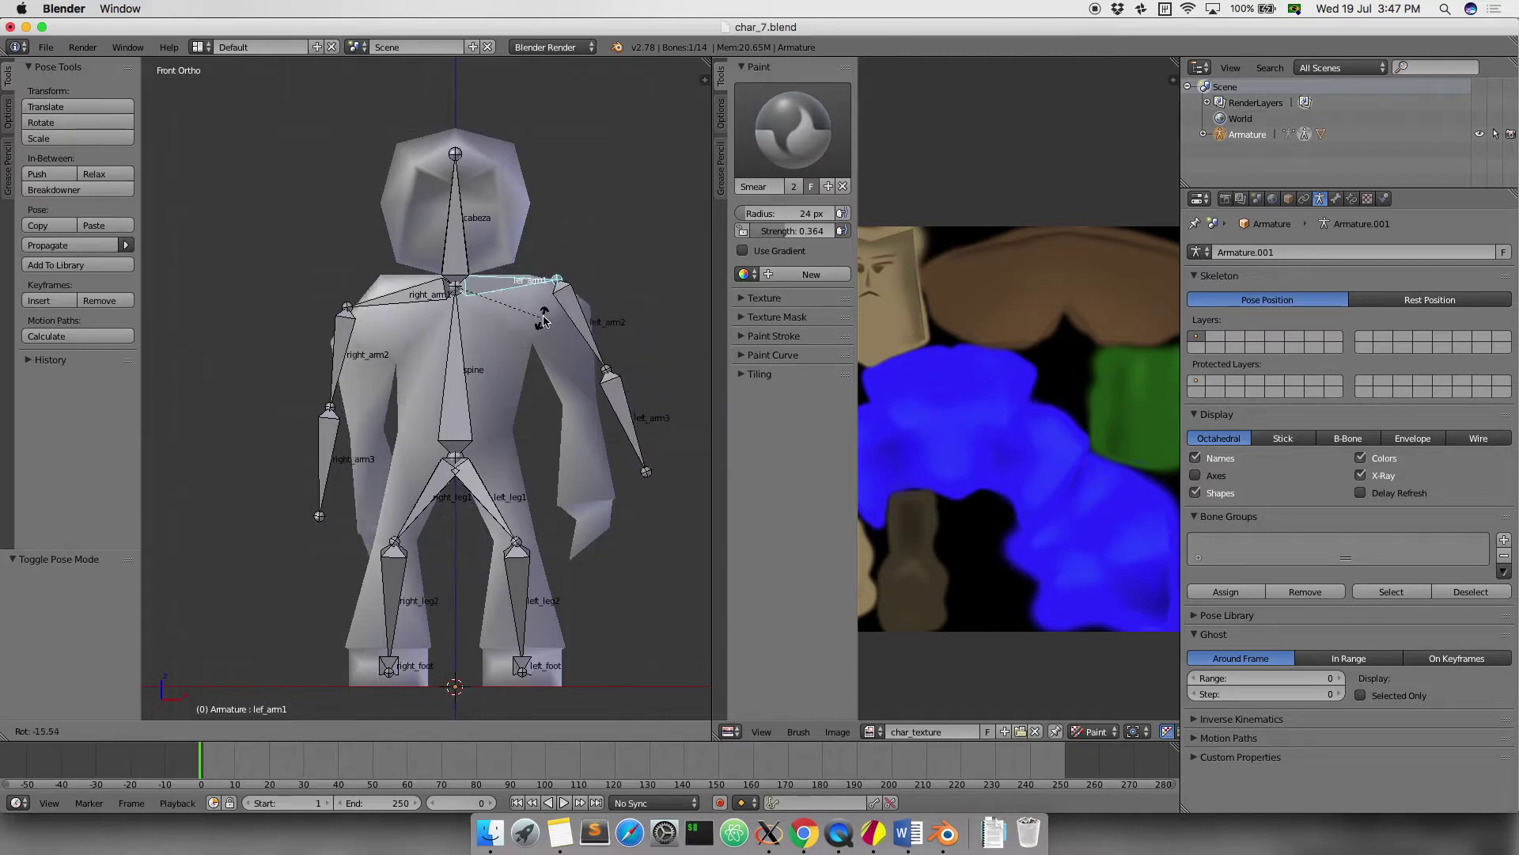
pyautogui.press('Escape')
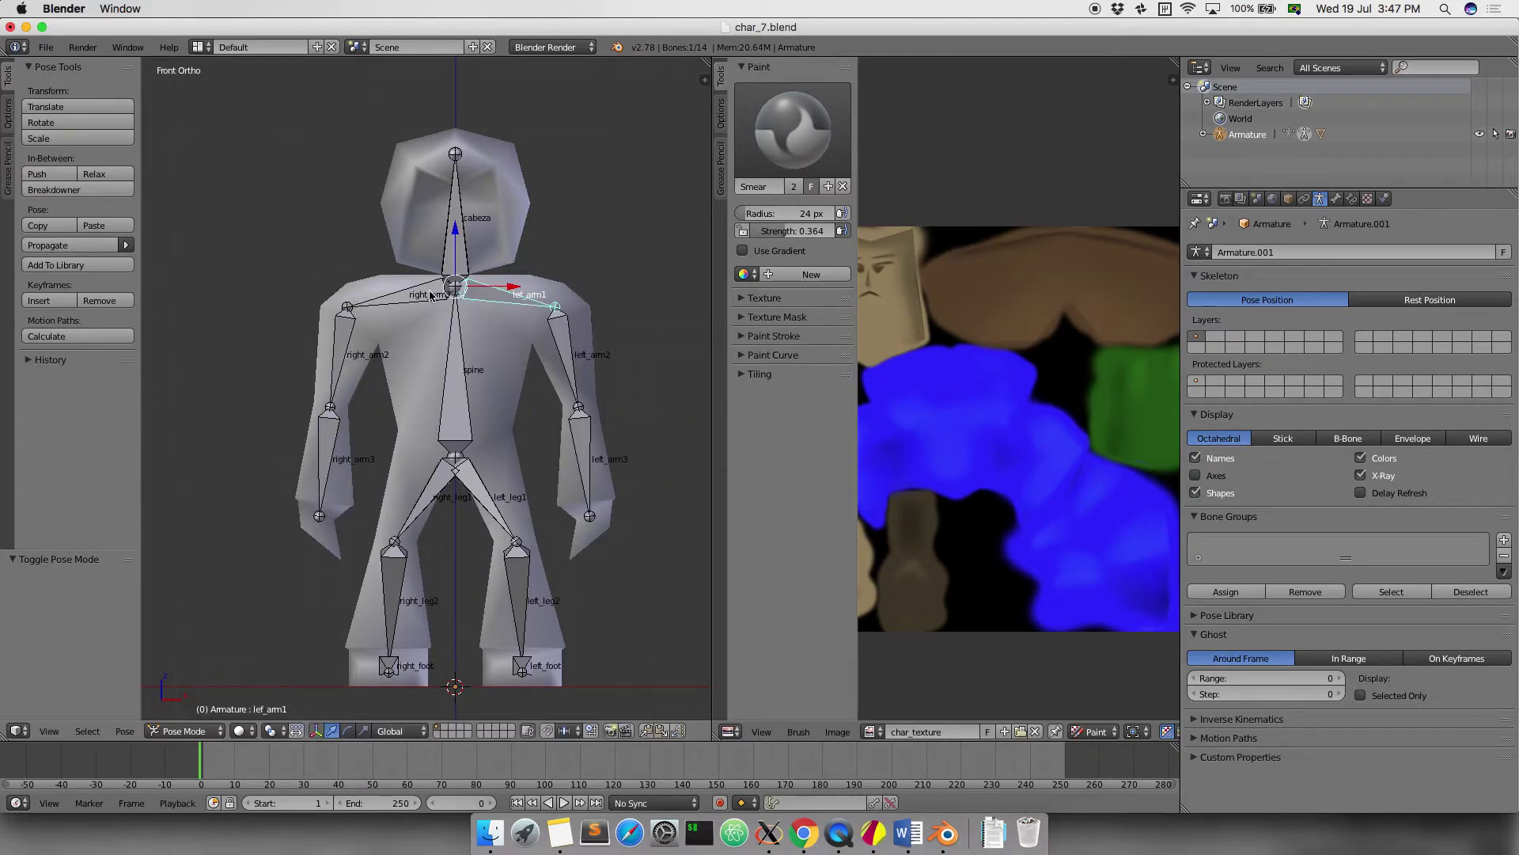
pyautogui.rightClick(430, 295)
pyautogui.press('r')
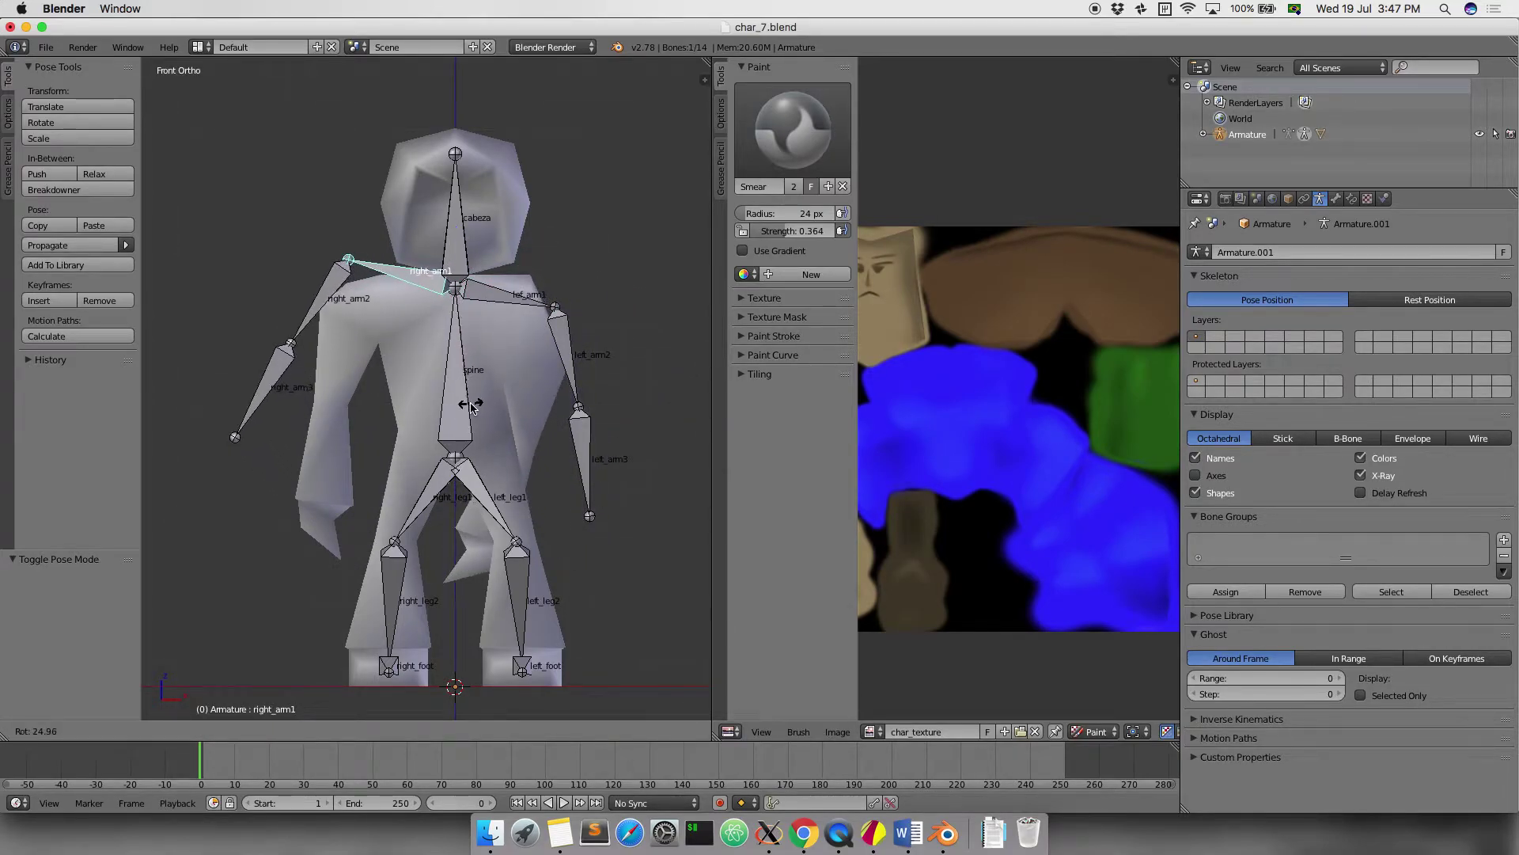
pyautogui.press('Escape')
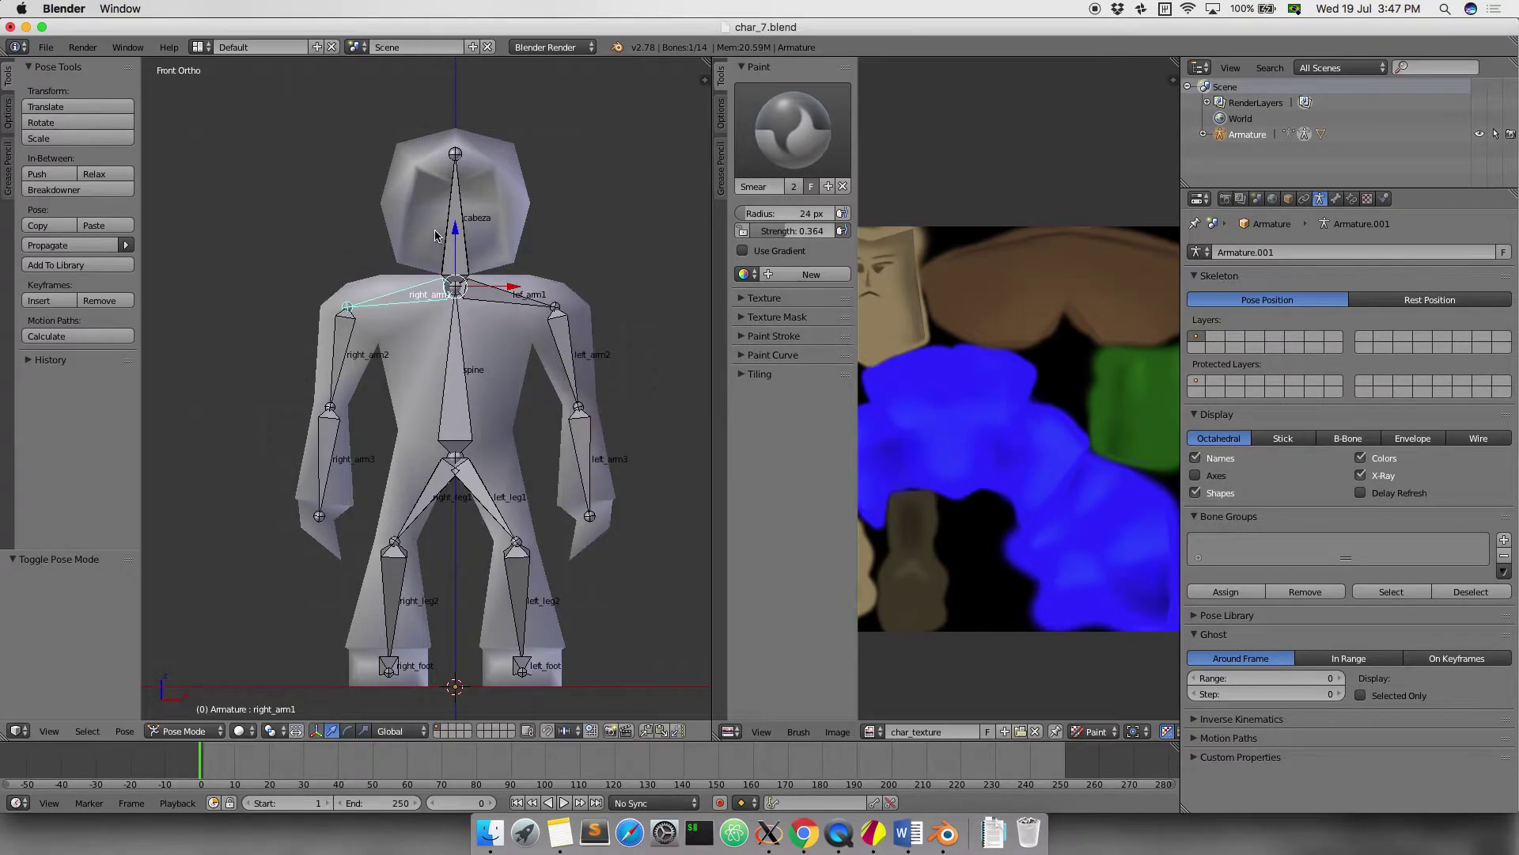
pyautogui.rightClick(434, 235)
pyautogui.press('r')
pyautogui.press('Escape')
# Test the right_leg1 bone from an angled view, then return to the front view of the legs
pyautogui.rightClick(442, 490)
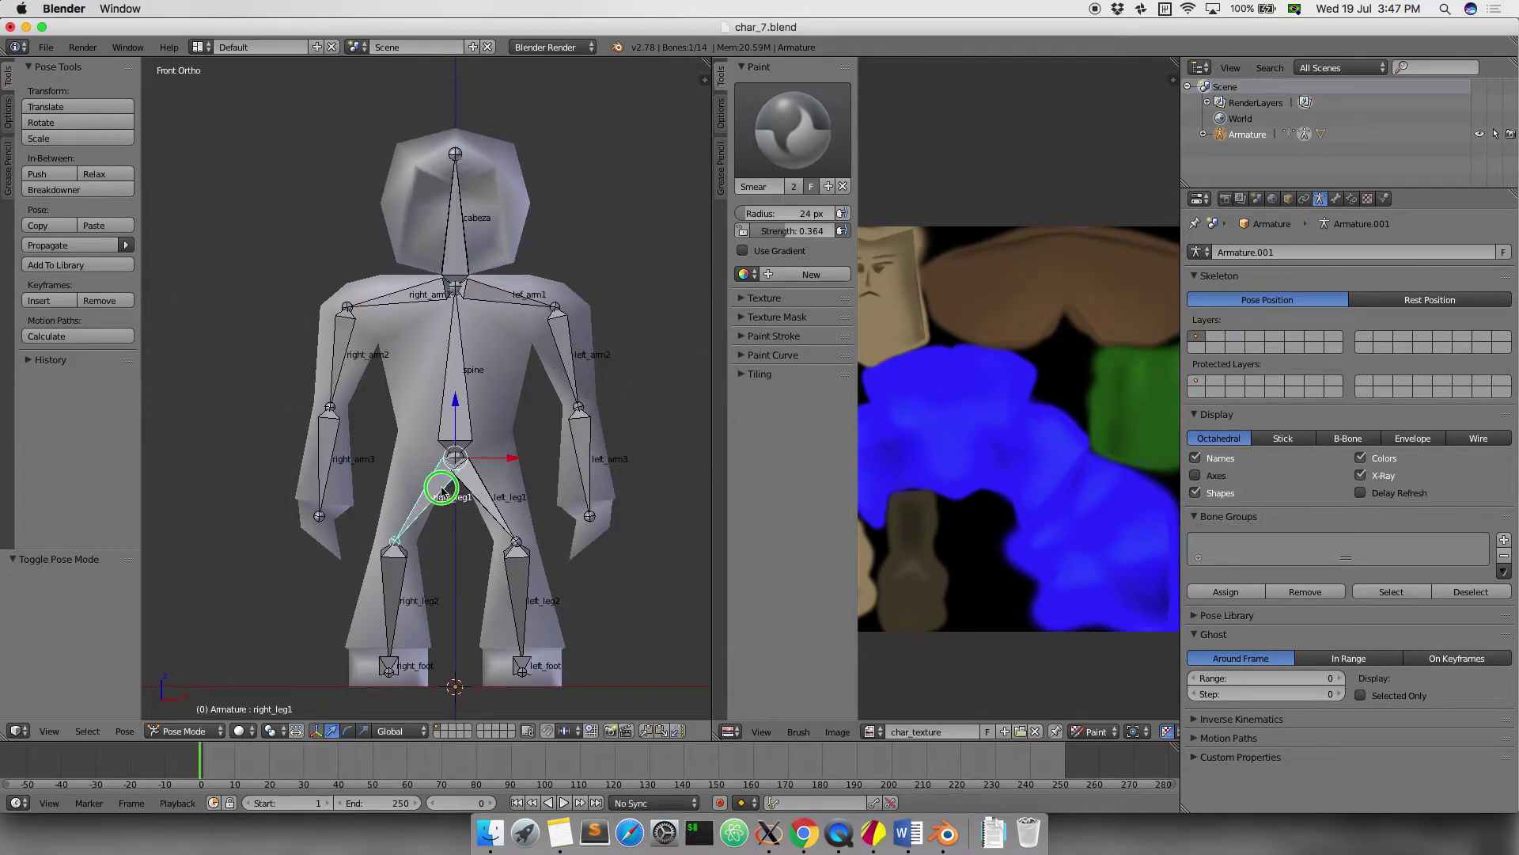
pyautogui.press('r')
pyautogui.press('Escape')
pyautogui.moveTo(376, 581); pyautogui.dragTo(383, 597, button='middle')
pyautogui.press('r')
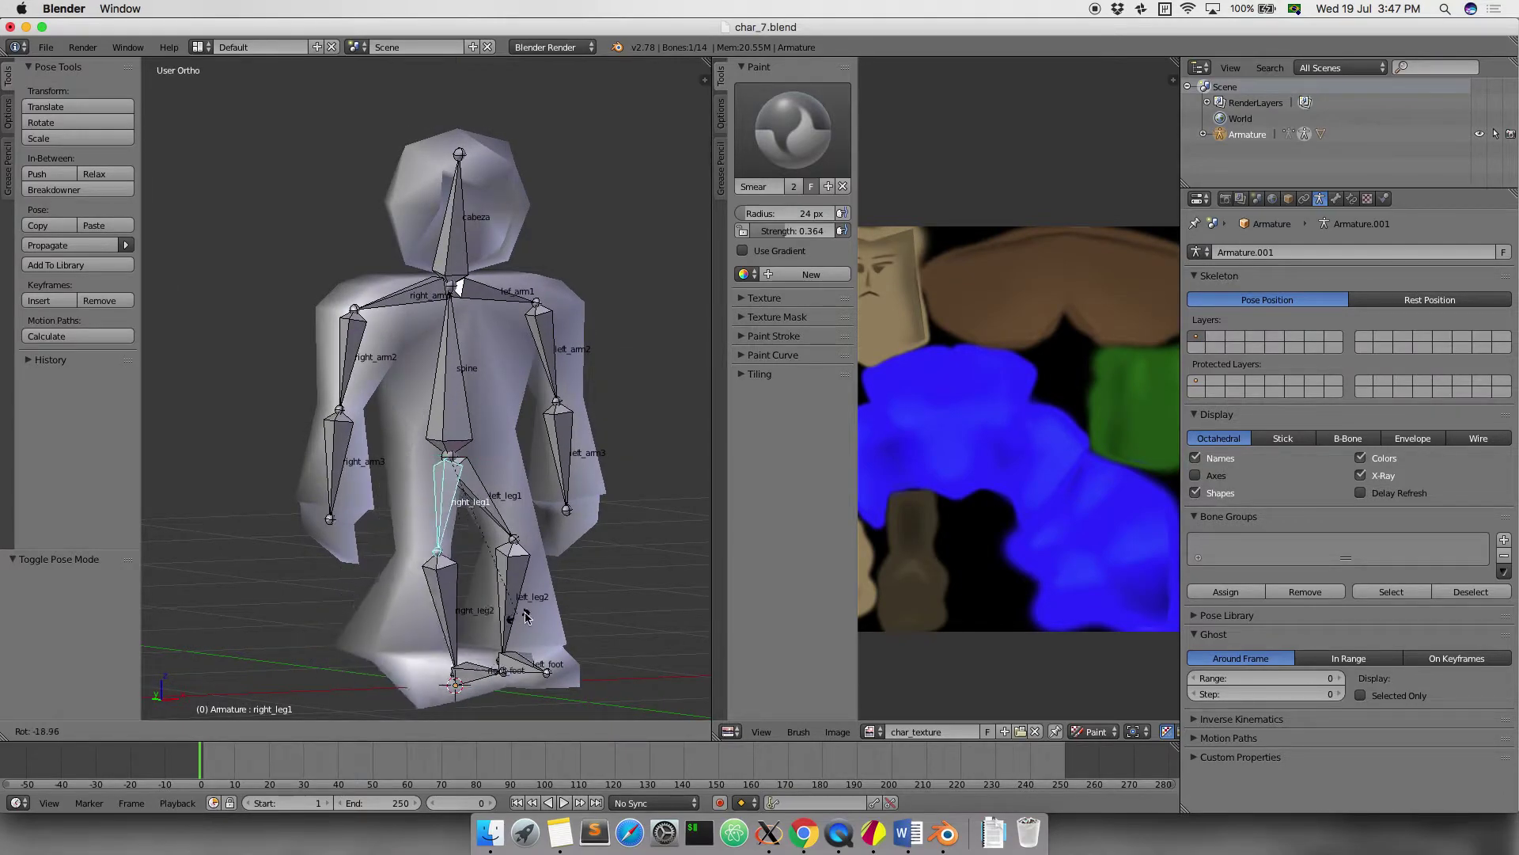
pyautogui.click(384, 611)
pyautogui.press('KP_1')
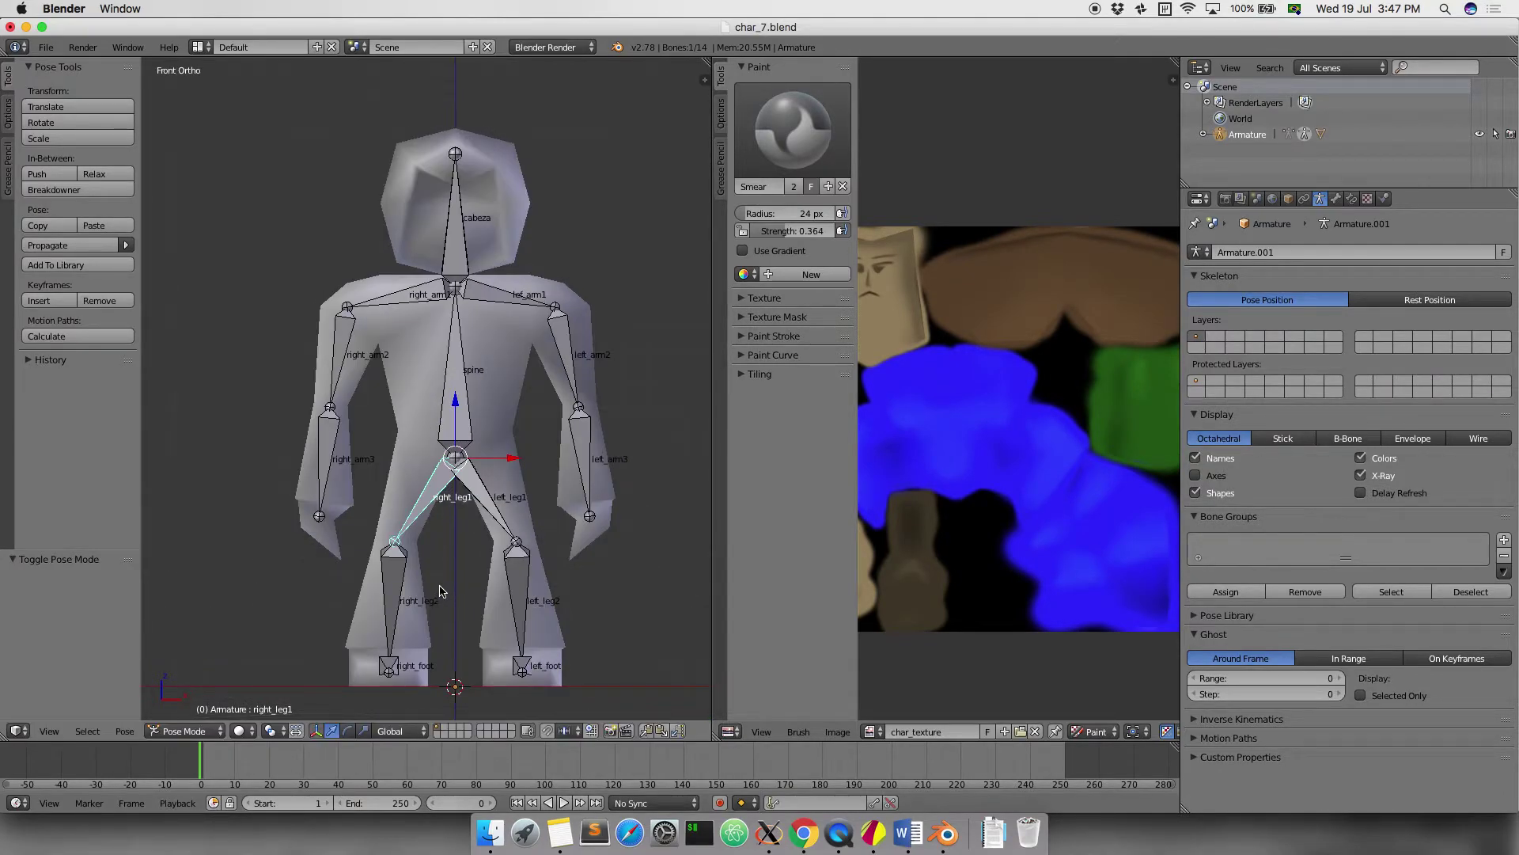
pyautogui.keyDown('shift'); pyautogui.moveTo(441, 591); pyautogui.dragTo(430, 474, button='middle'); pyautogui.keyUp('shift')
# Test-rotate the left_leg1, right_leg1 and left_leg2 bones, cancelling each rotation
pyautogui.rightClick(475, 382)
pyautogui.press('r')
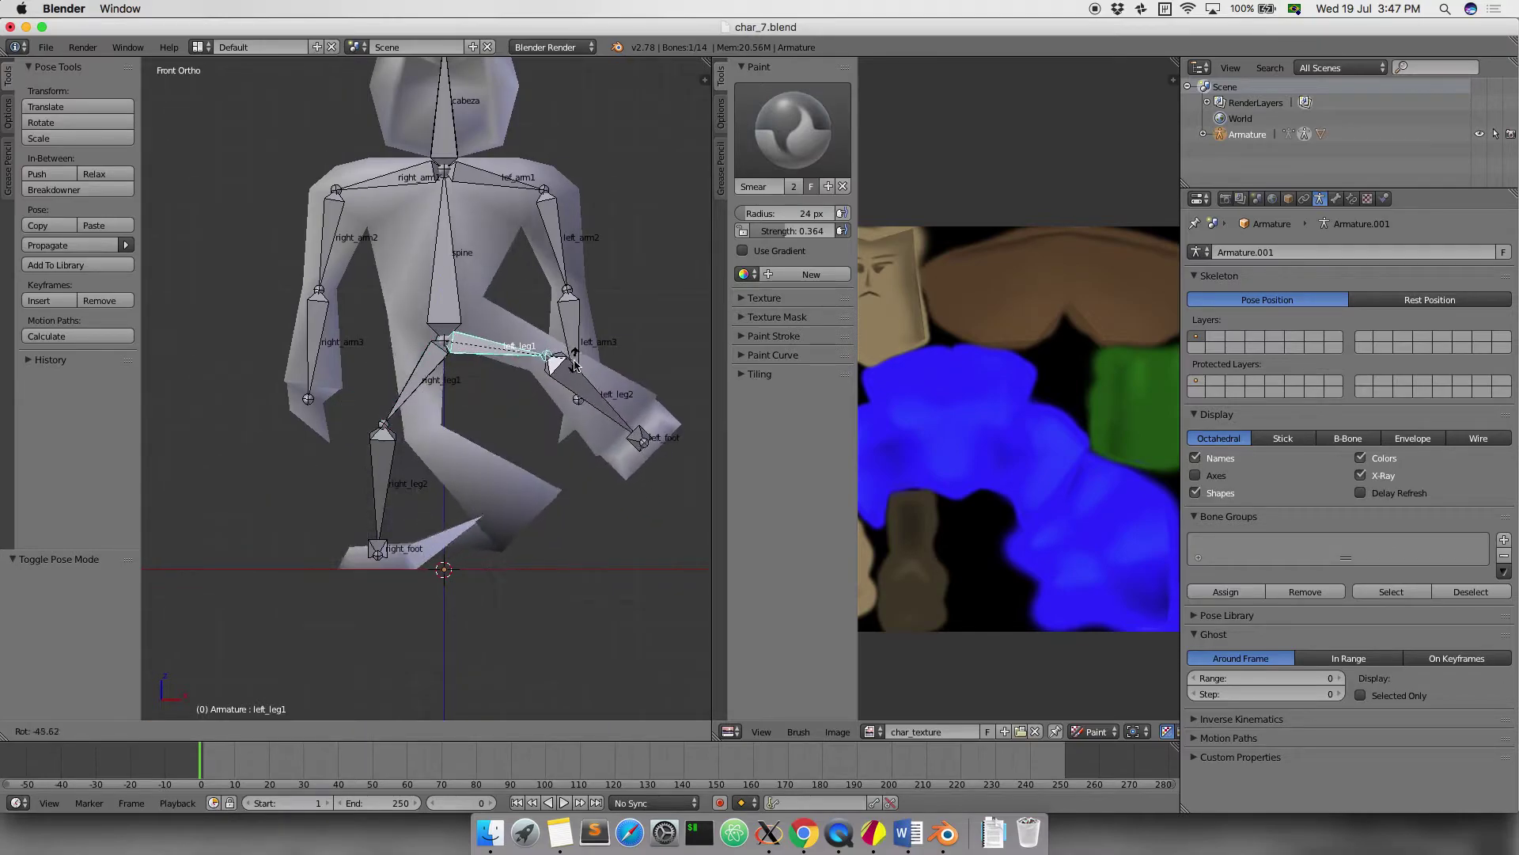
pyautogui.press('Escape')
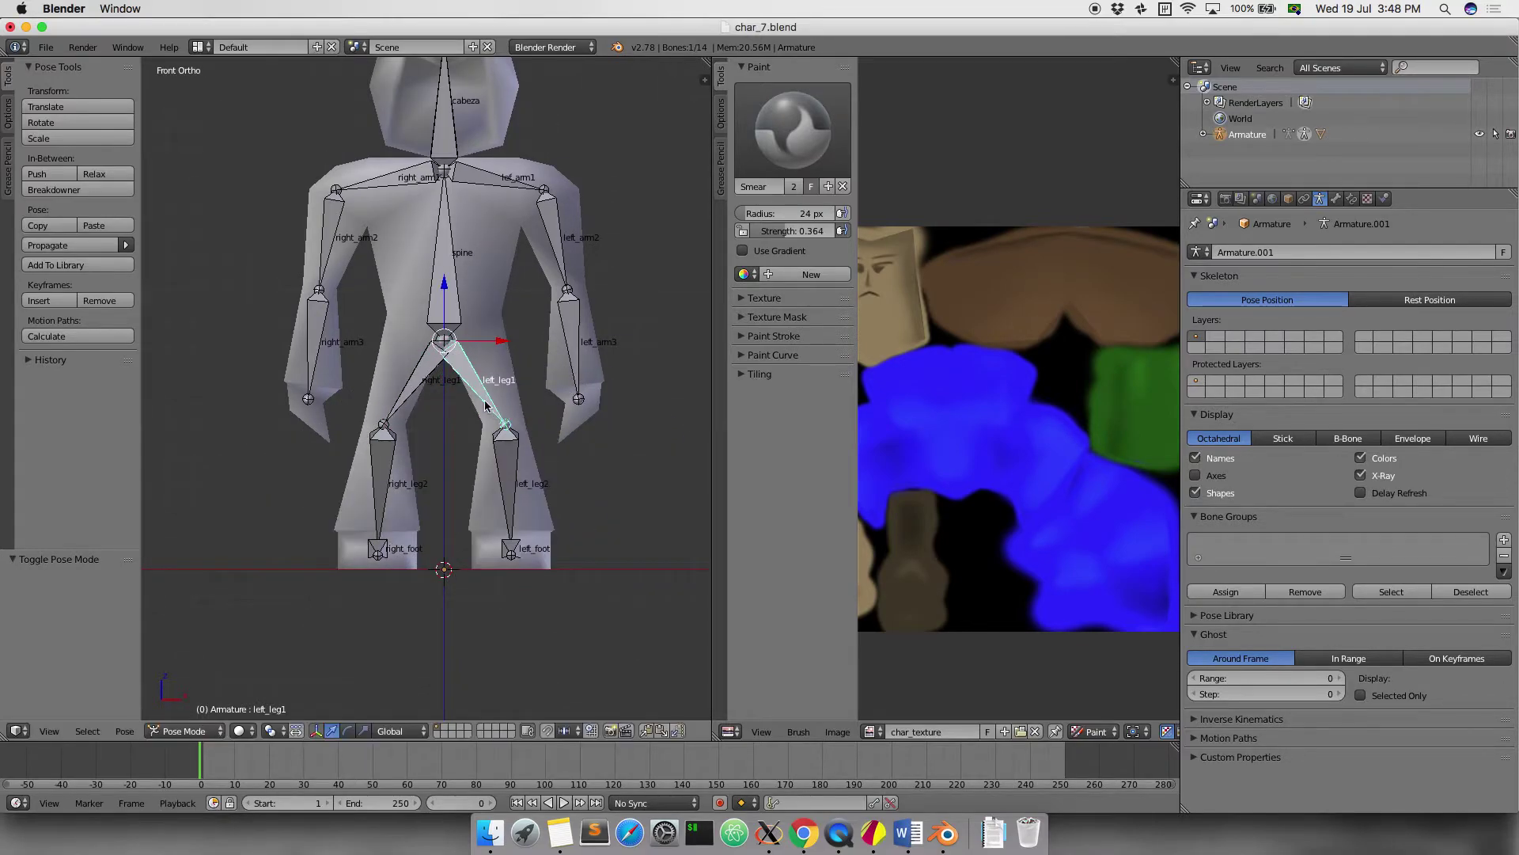
pyautogui.rightClick(422, 370)
pyautogui.press('r')
pyautogui.press('Escape')
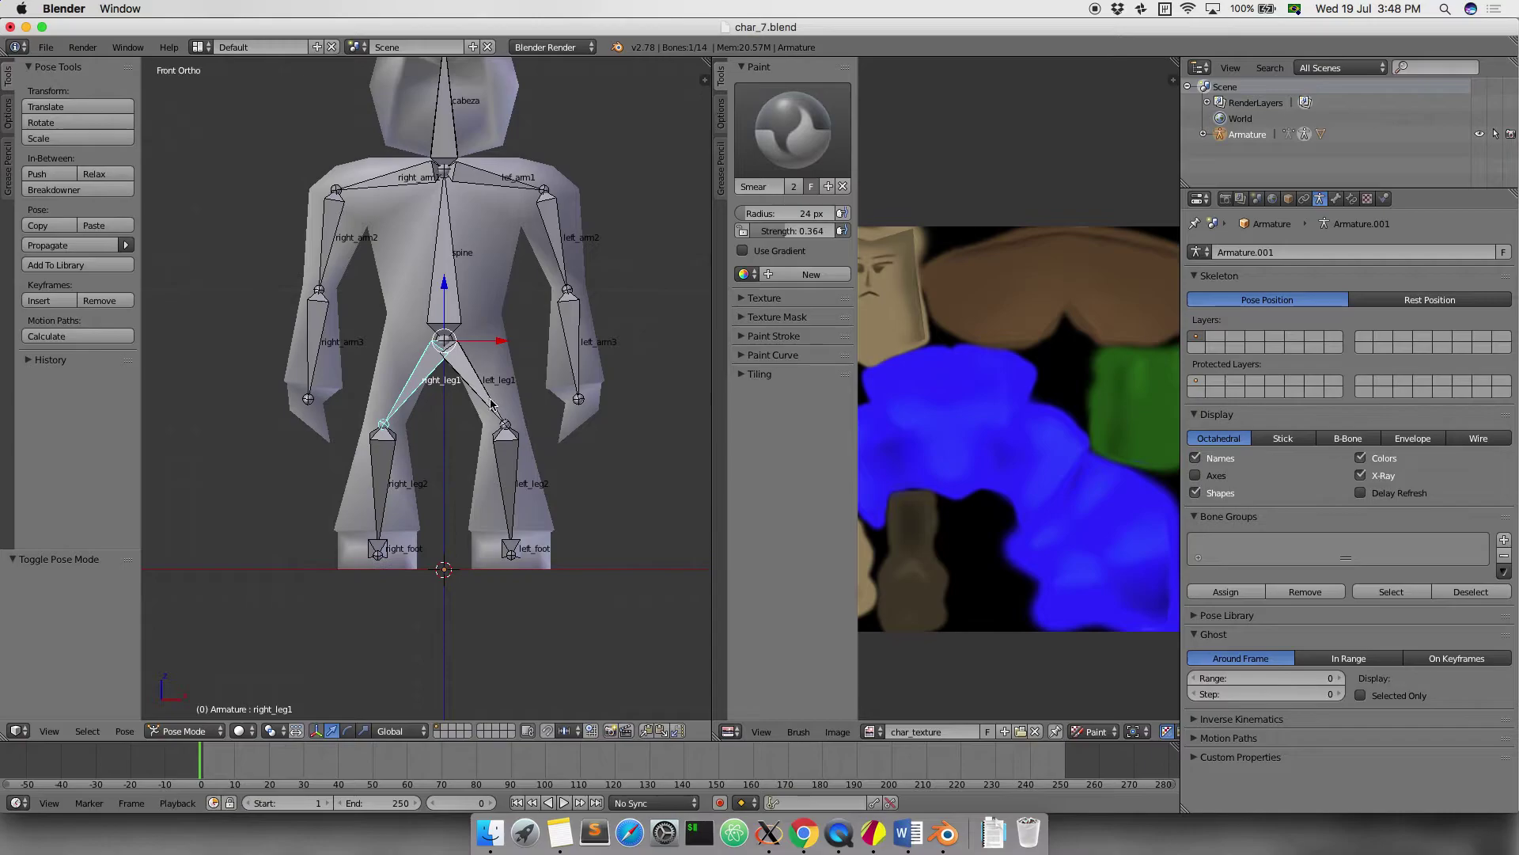
pyautogui.rightClick(490, 405)
pyautogui.press('r')
pyautogui.press('Escape')
# Test more leg bones, including right_leg1 again, ending with right_leg2 selected
pyautogui.rightClick(516, 453)
pyautogui.press('r')
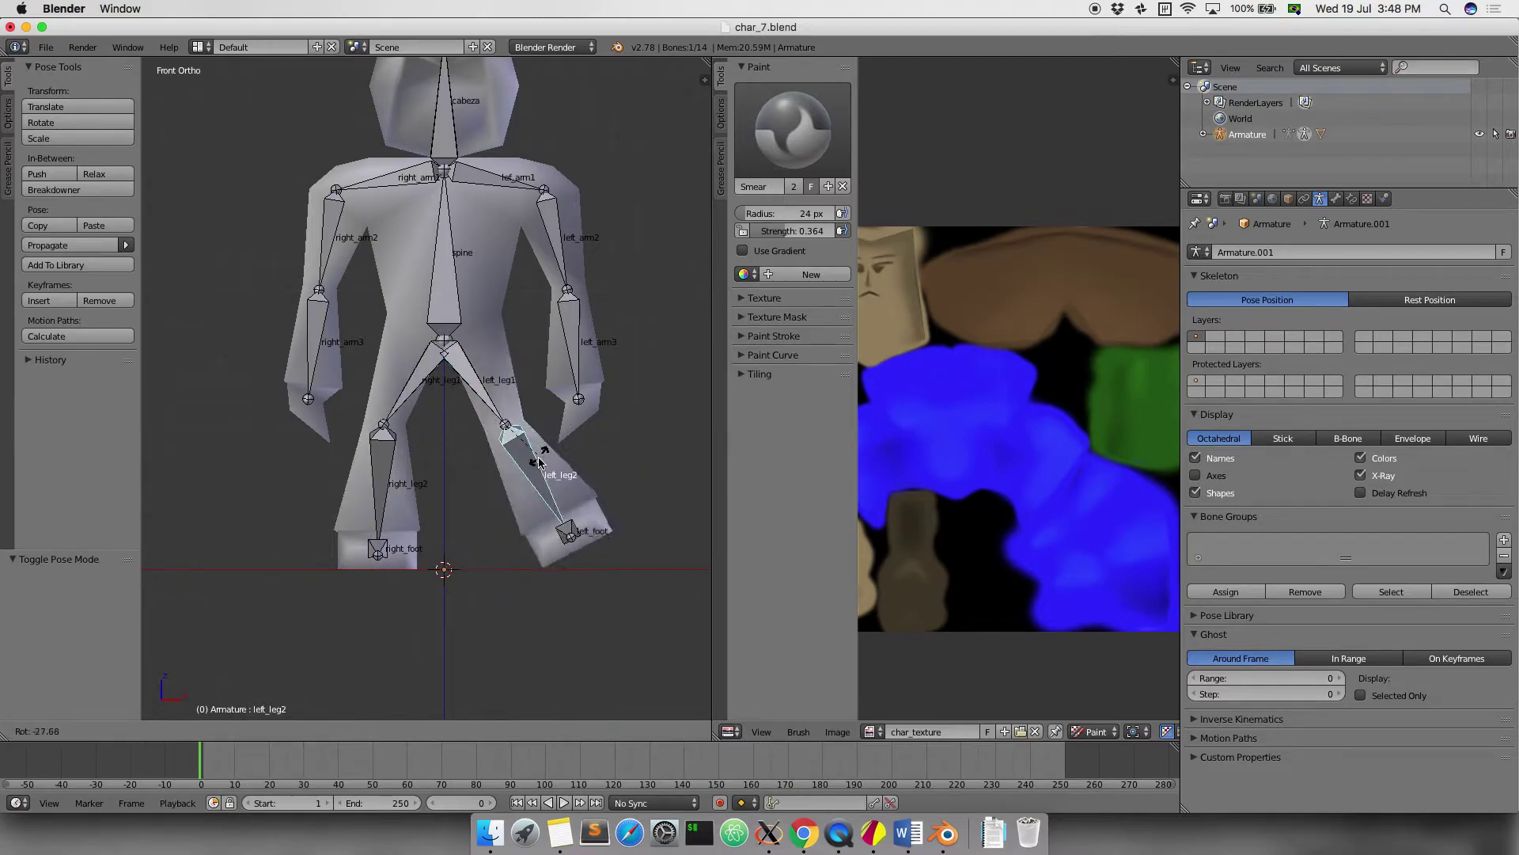
pyautogui.press('Escape')
pyautogui.rightClick(464, 431)
pyautogui.rightClick(467, 400)
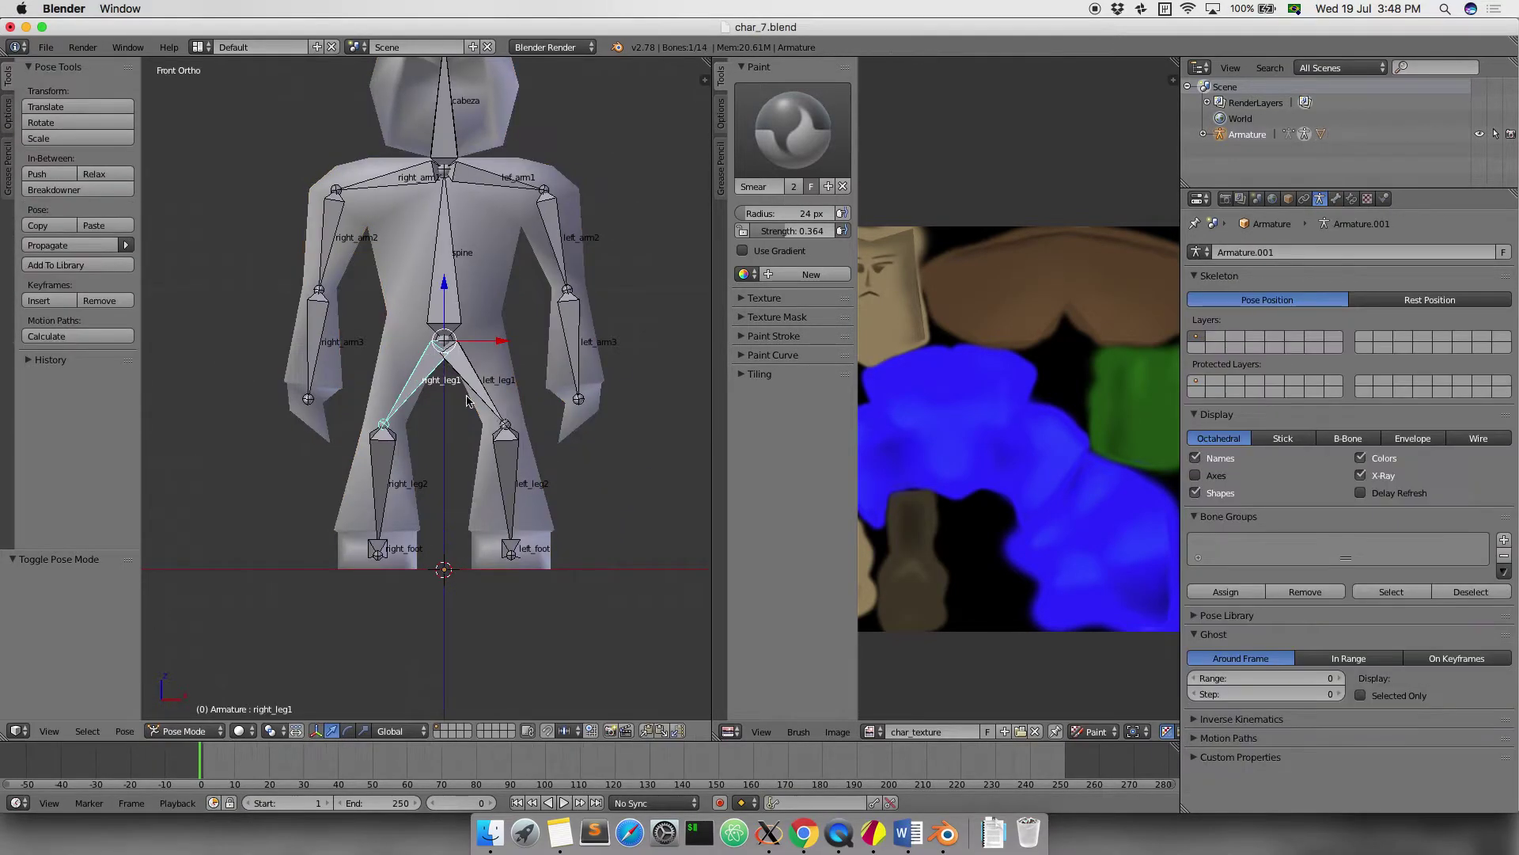
pyautogui.press('r')
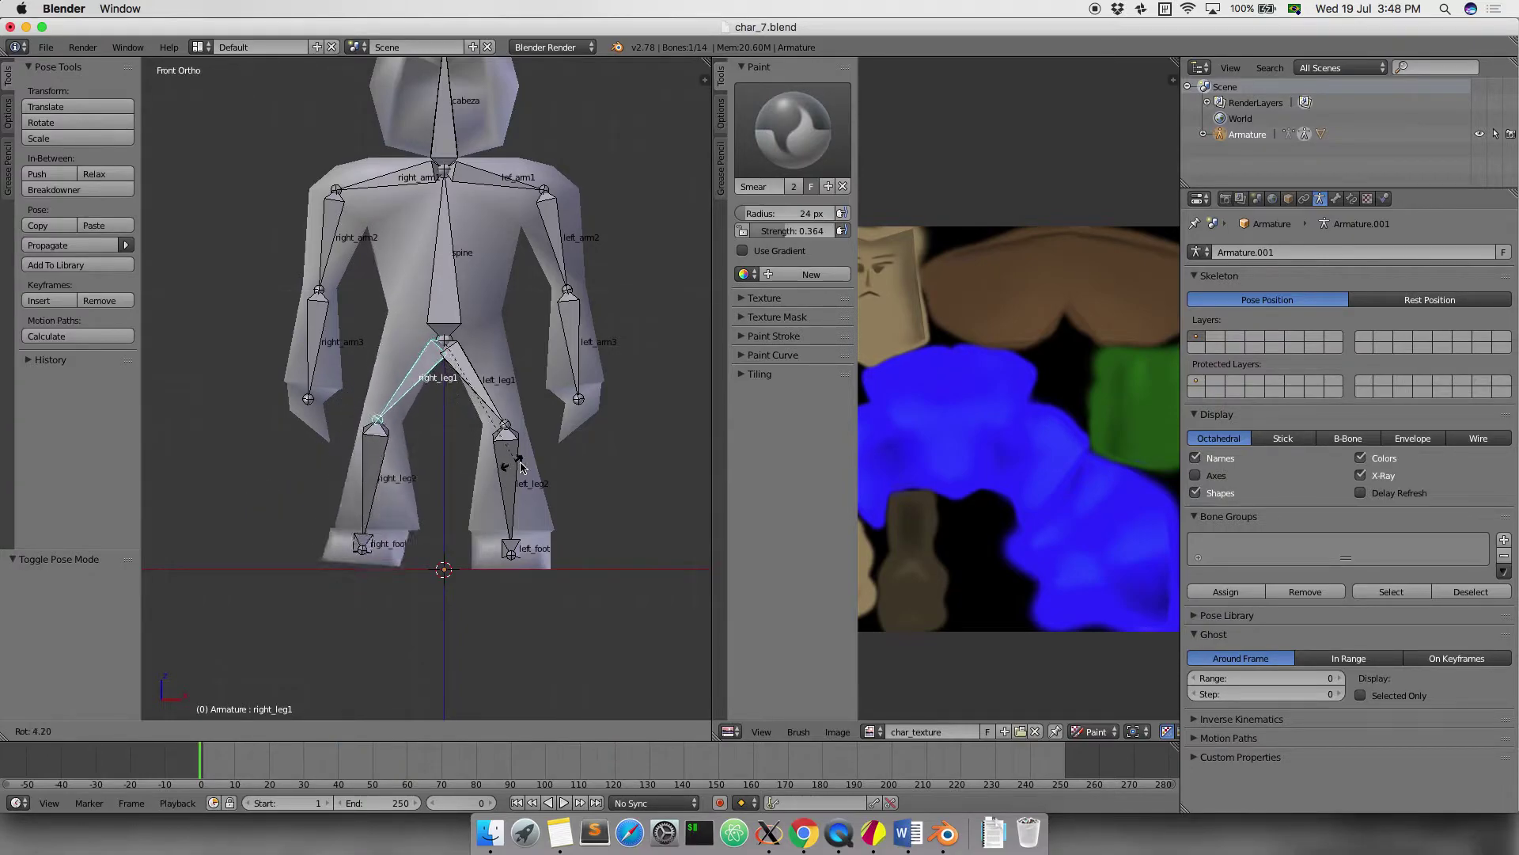
pyautogui.press('Escape')
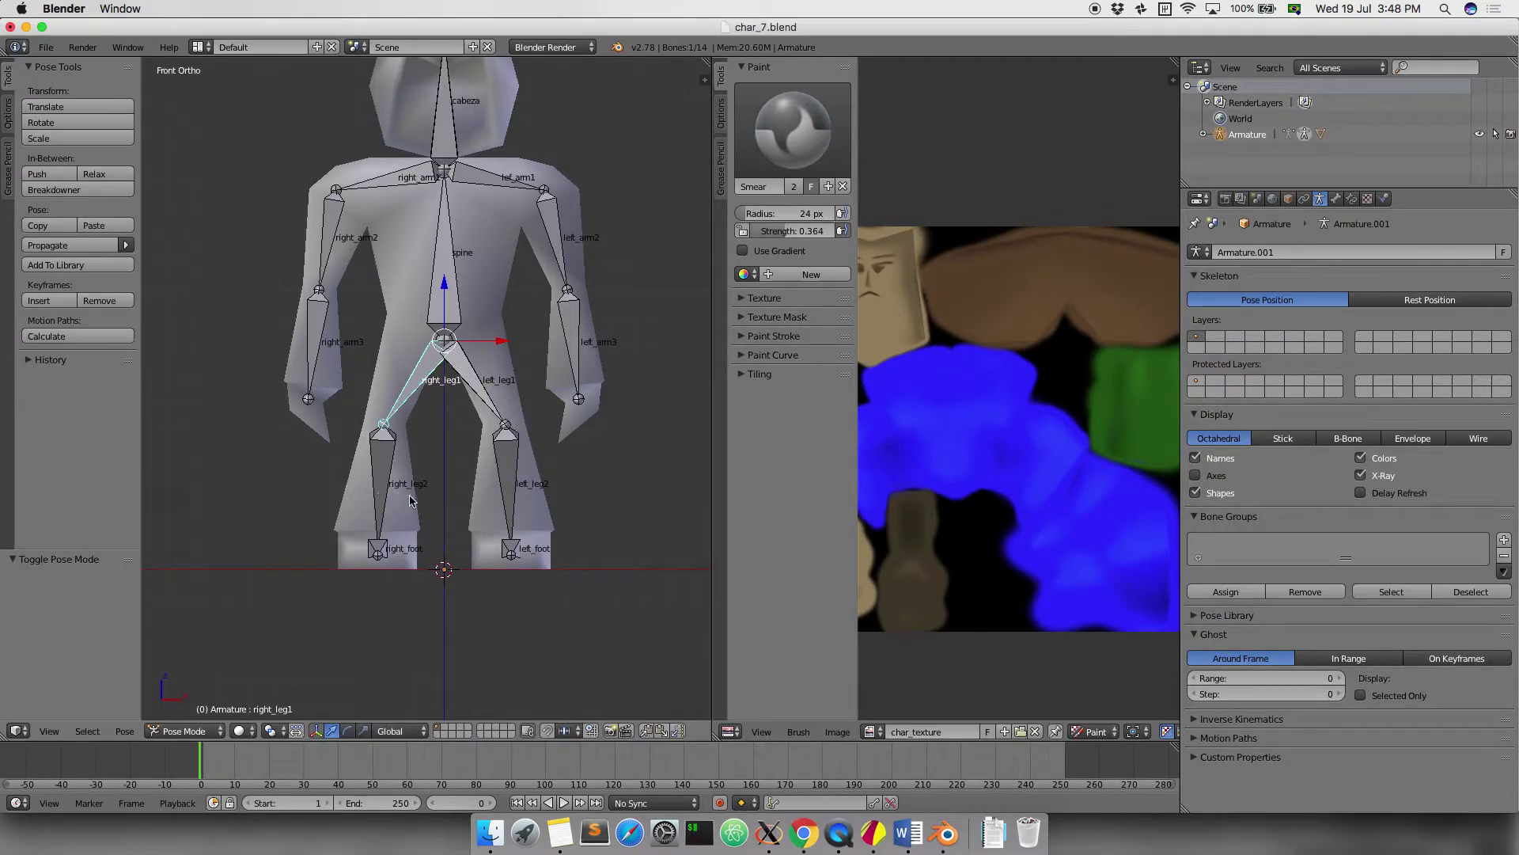
pyautogui.rightClick(385, 479)
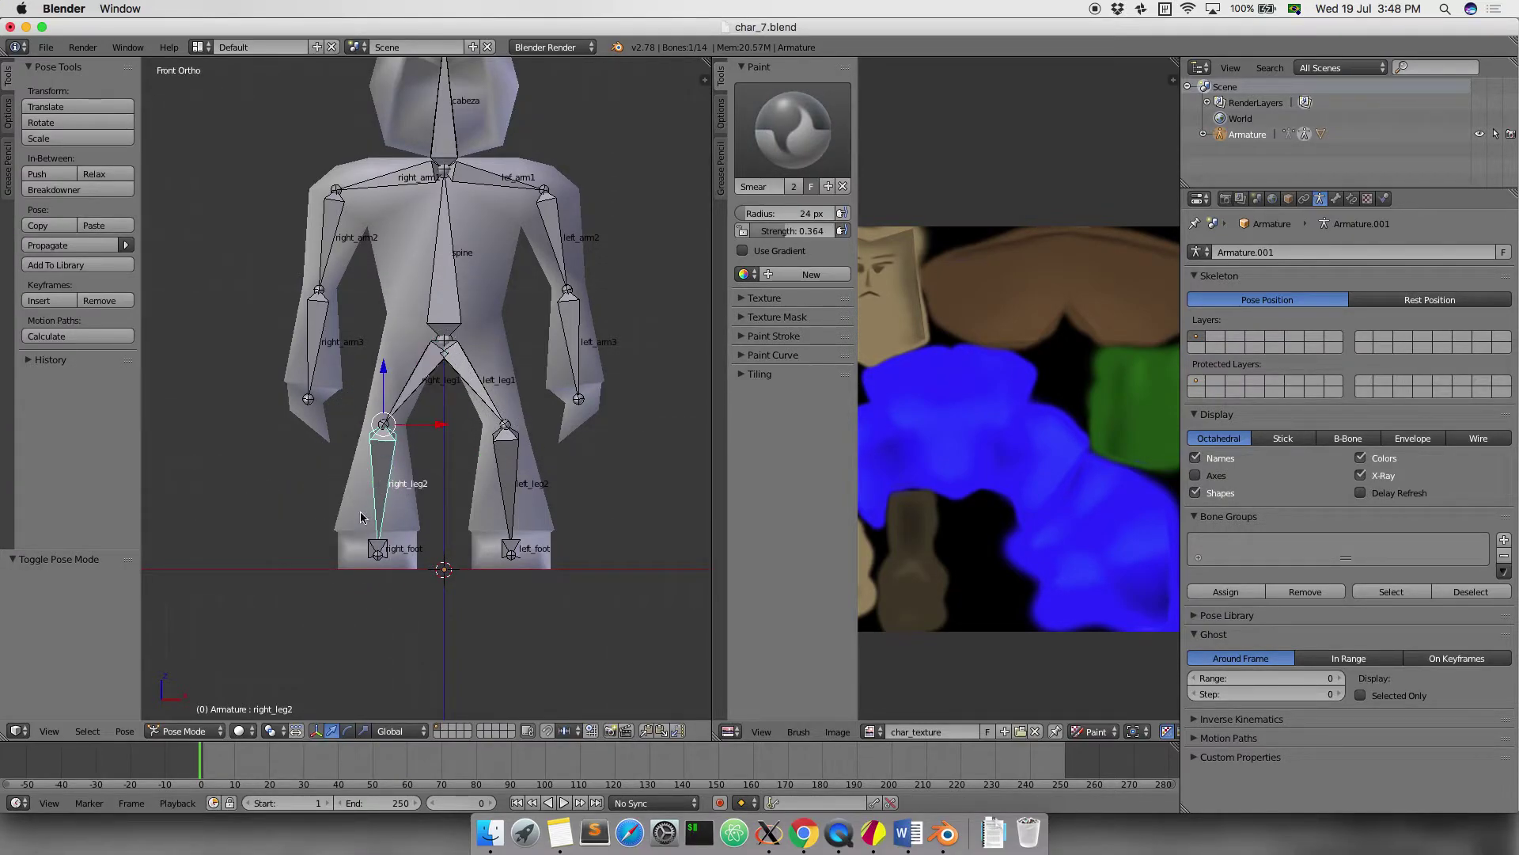
pyautogui.click(182, 731)
# Enter Edit Mode on the character mesh in wireframe and select the right_leg2 group's vertices
pyautogui.click(190, 712)
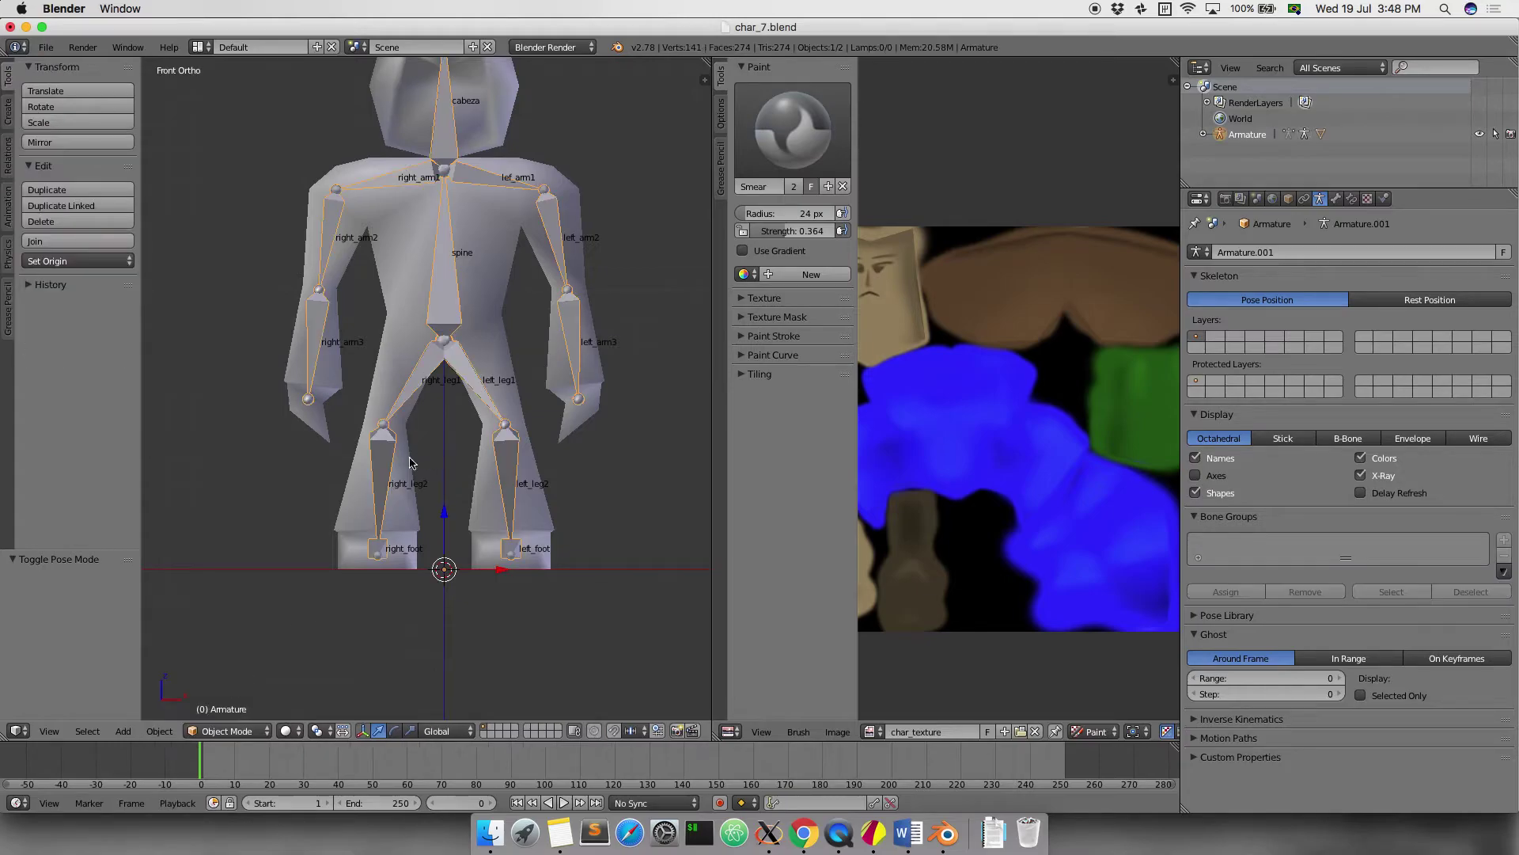
pyautogui.rightClick(358, 484)
pyautogui.press('Tab')
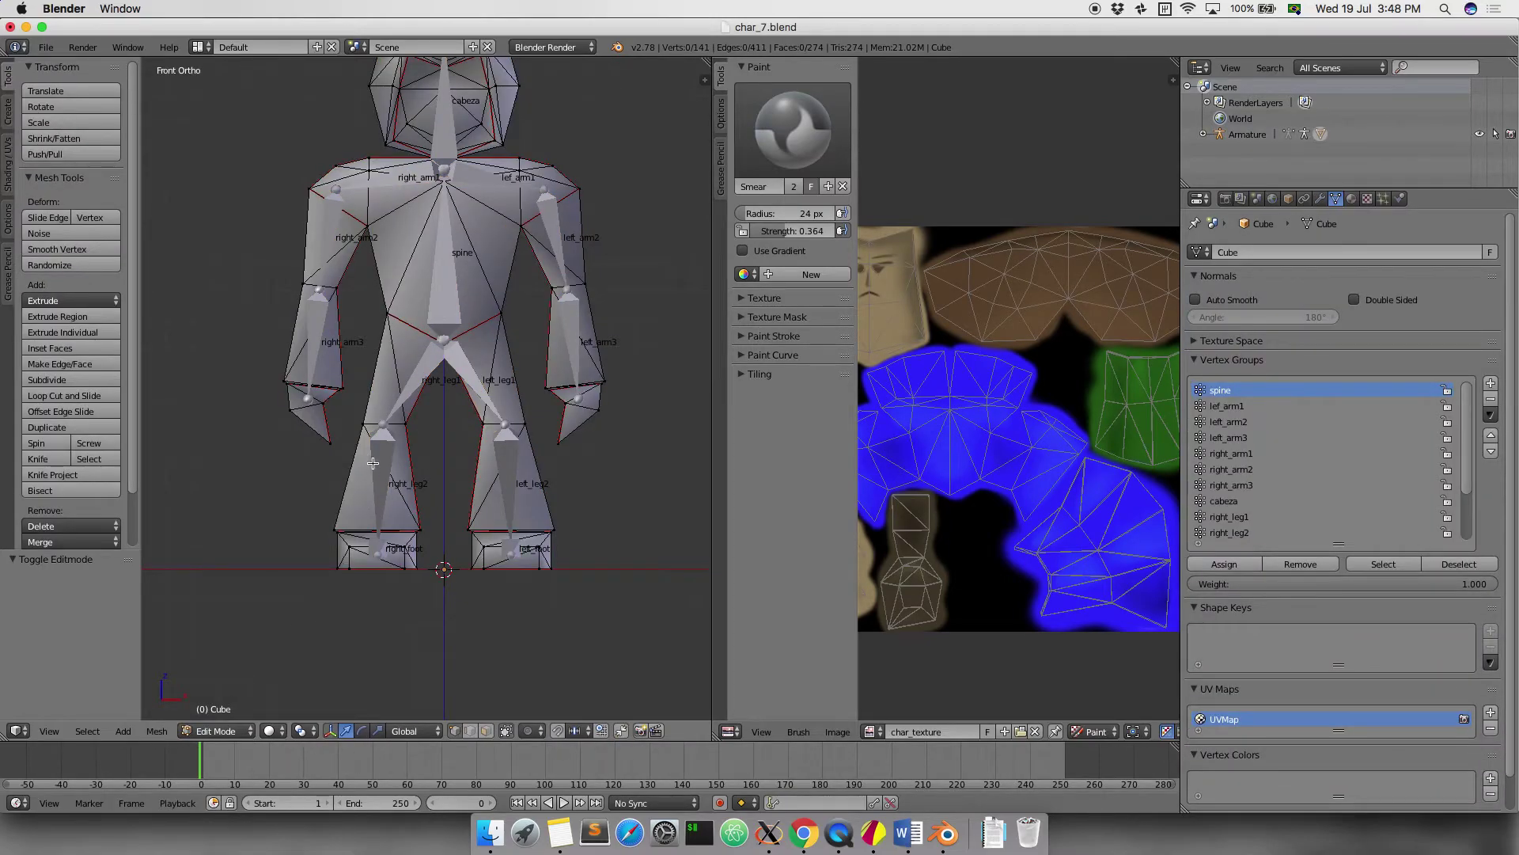
pyautogui.press('a')
pyautogui.press('a')
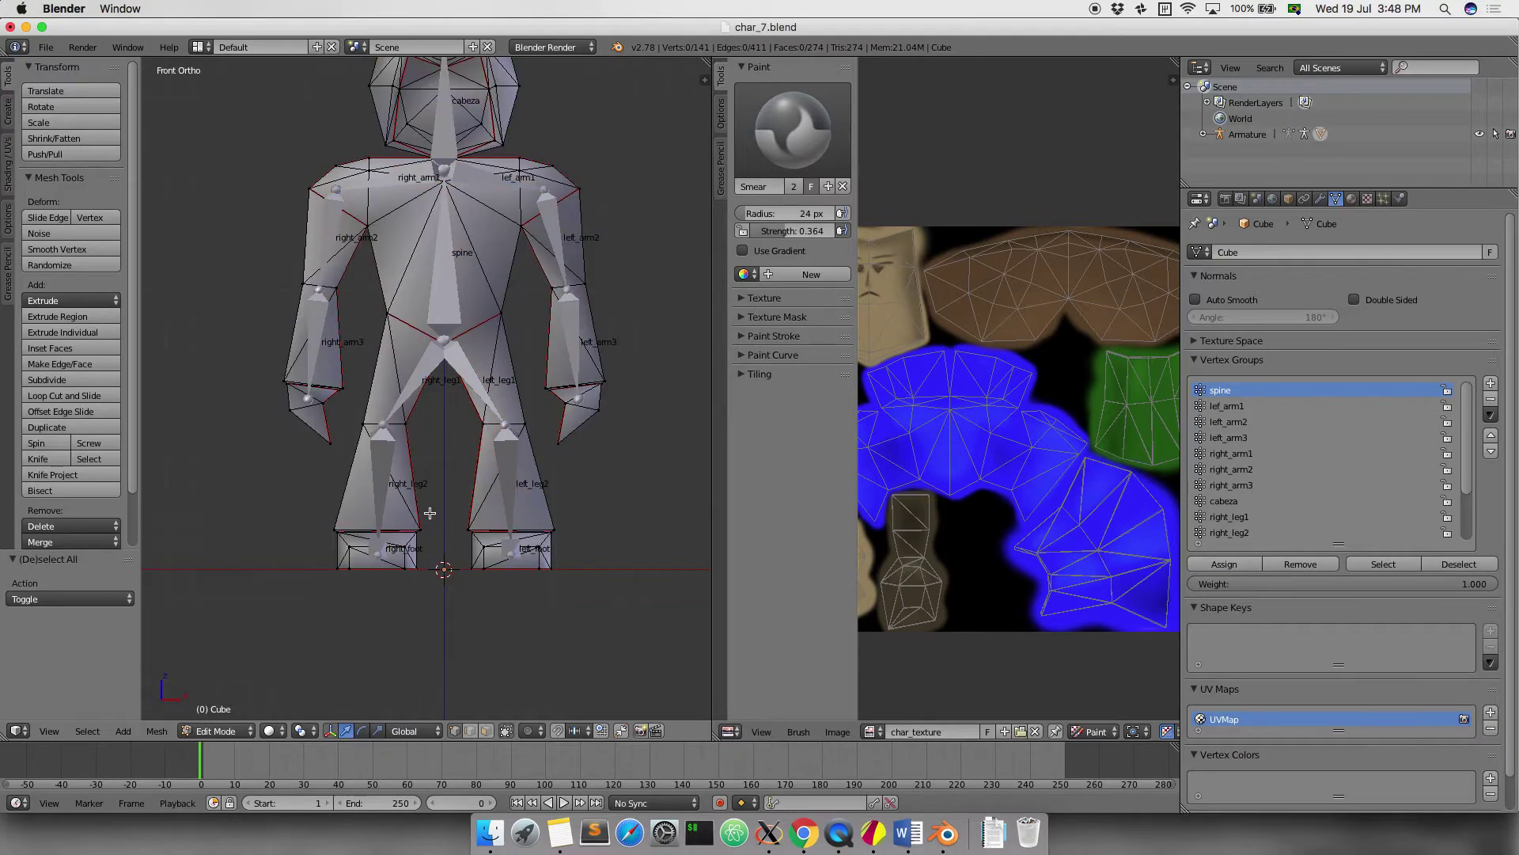
pyautogui.press('z')
pyautogui.scroll(3, 428, 469)
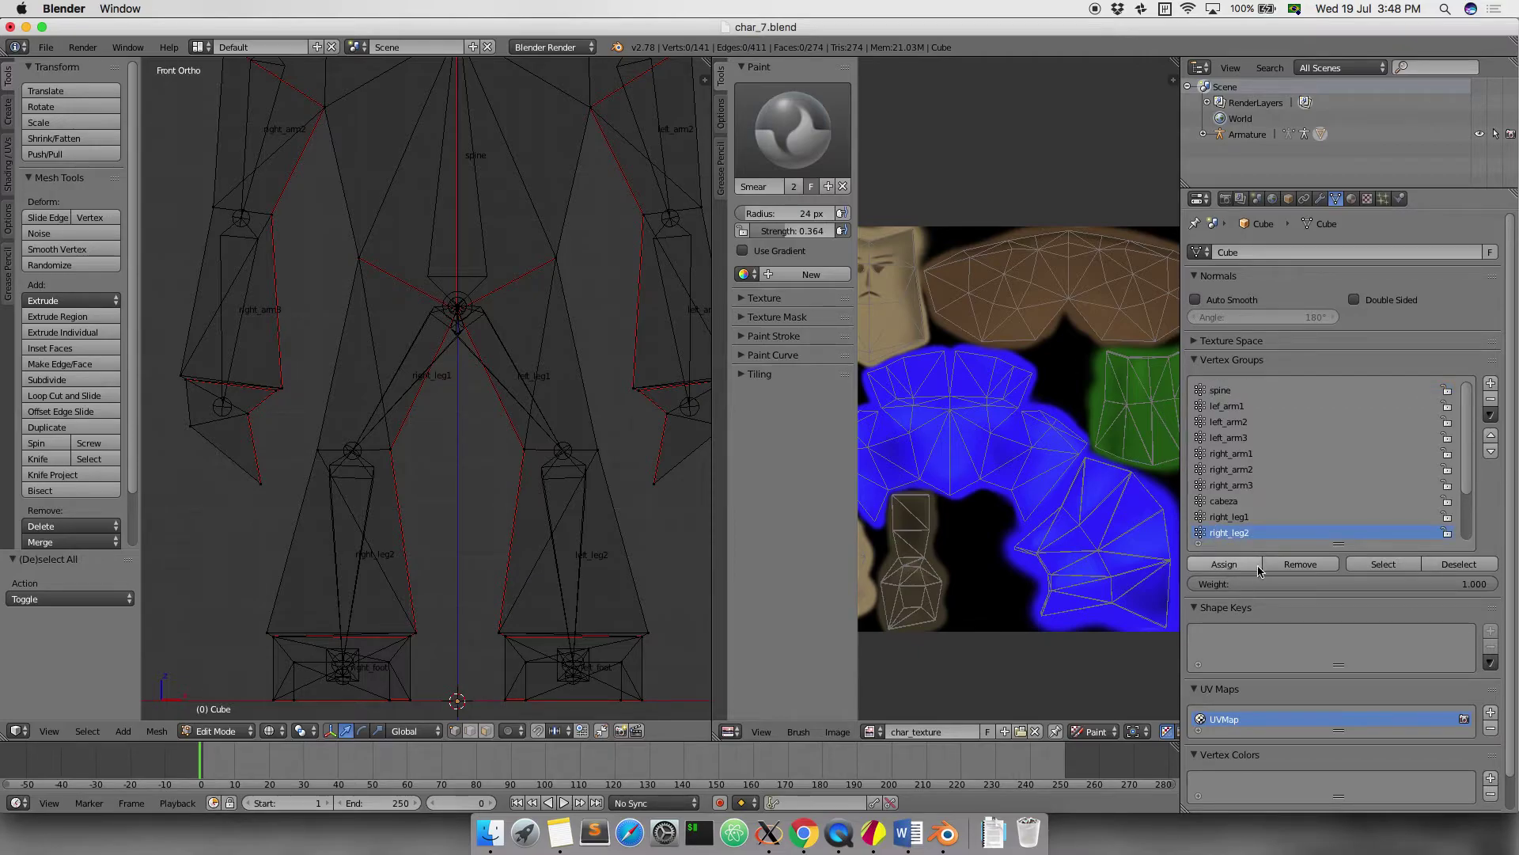
pyautogui.click(1385, 563)
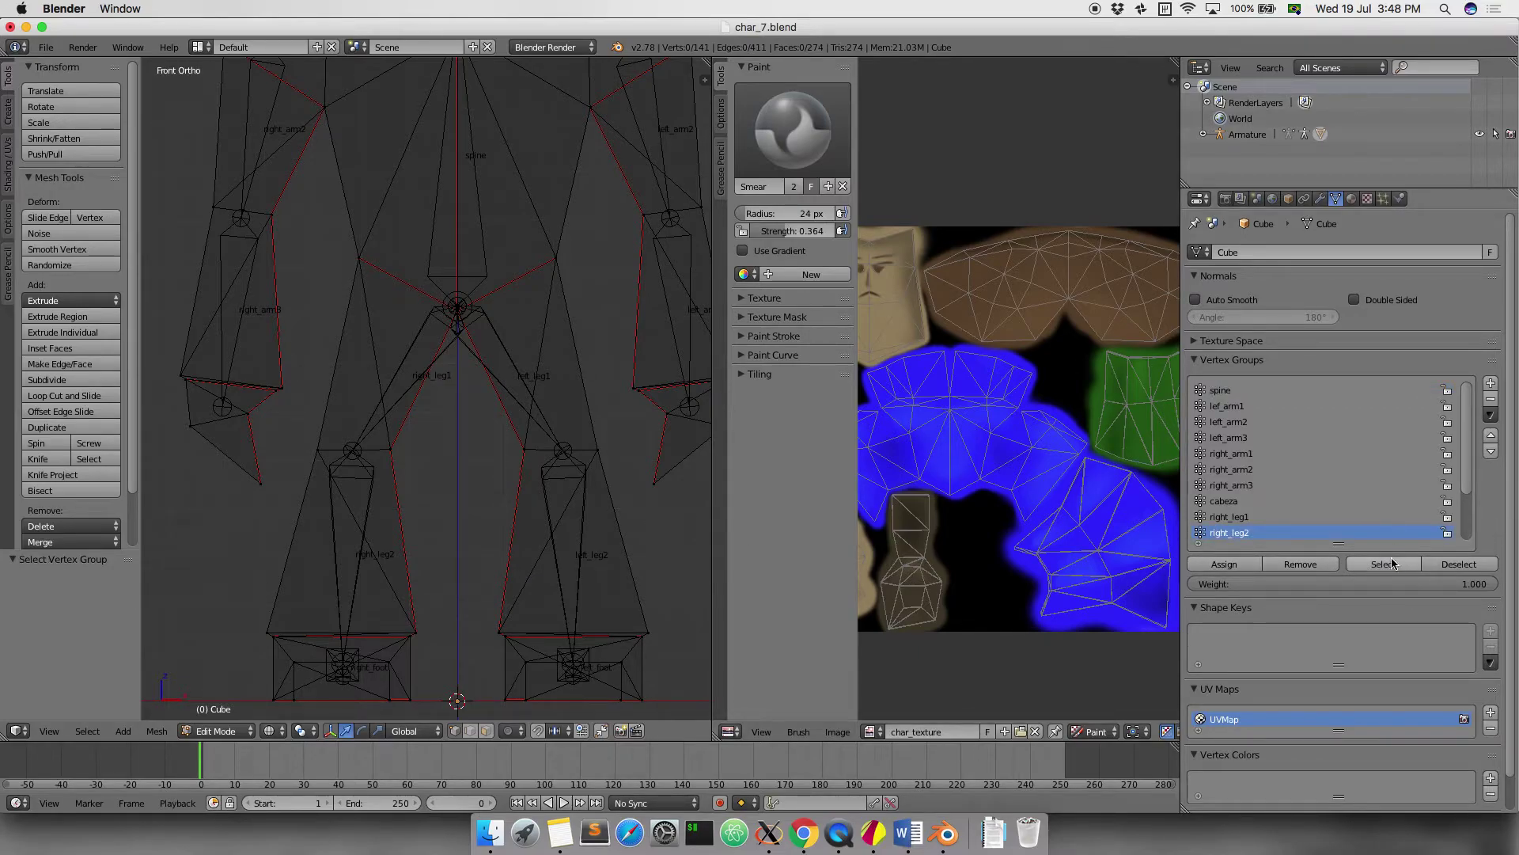
# Select the right knee and lower-leg vertices for right_leg2, then deselect and return to Object Mode
pyautogui.keyDown('shift'); pyautogui.moveTo(348, 490); pyautogui.dragTo(400, 448, button='middle'); pyautogui.keyUp('shift')
pyautogui.press('c')
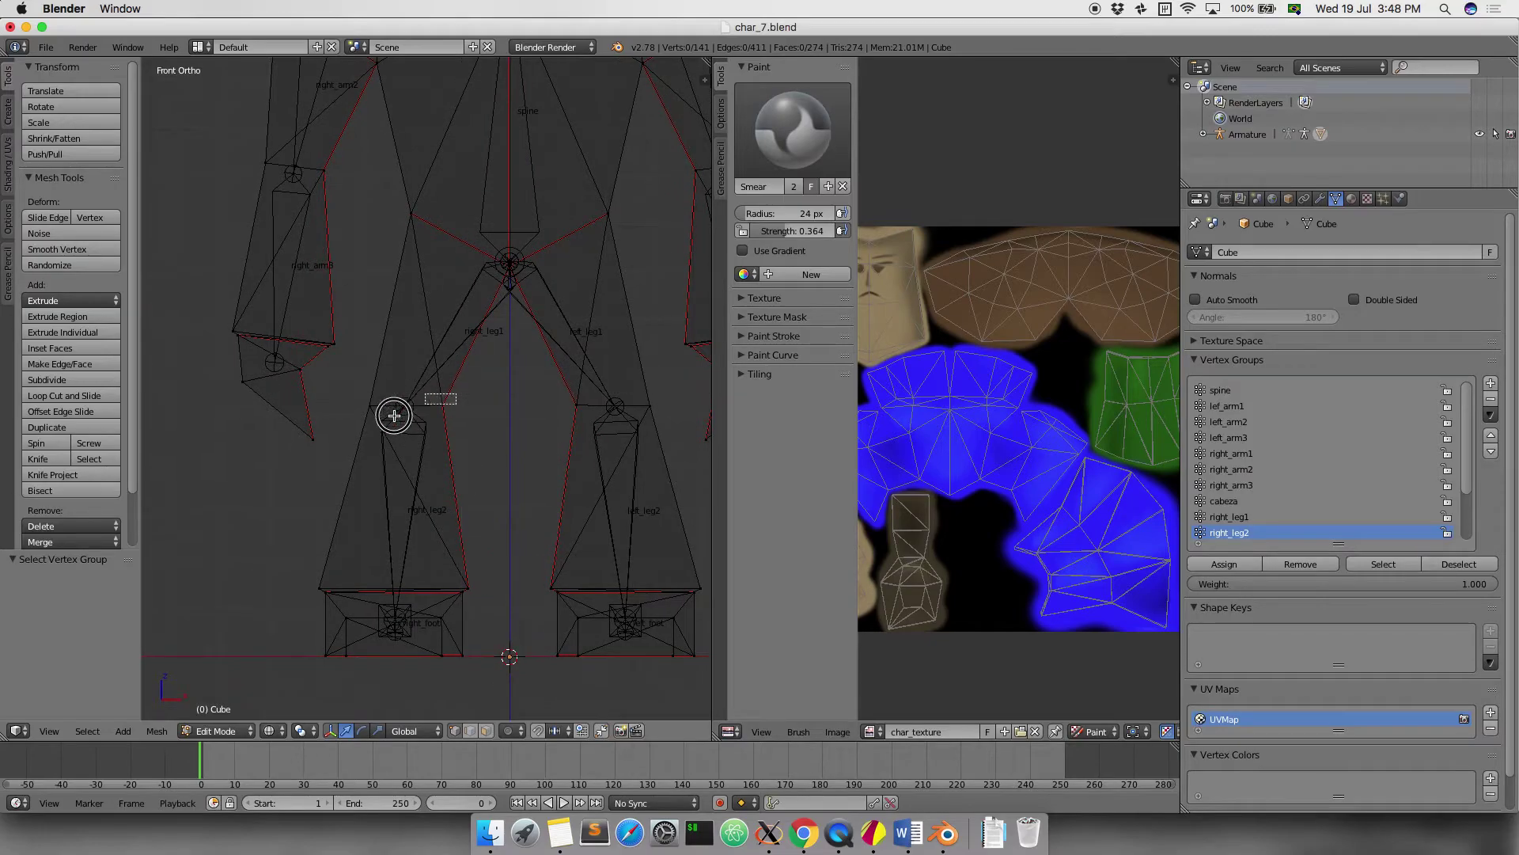
pyautogui.click(394, 416)
pyautogui.press('b')
pyautogui.moveTo(489, 542); pyautogui.dragTo(278, 592)
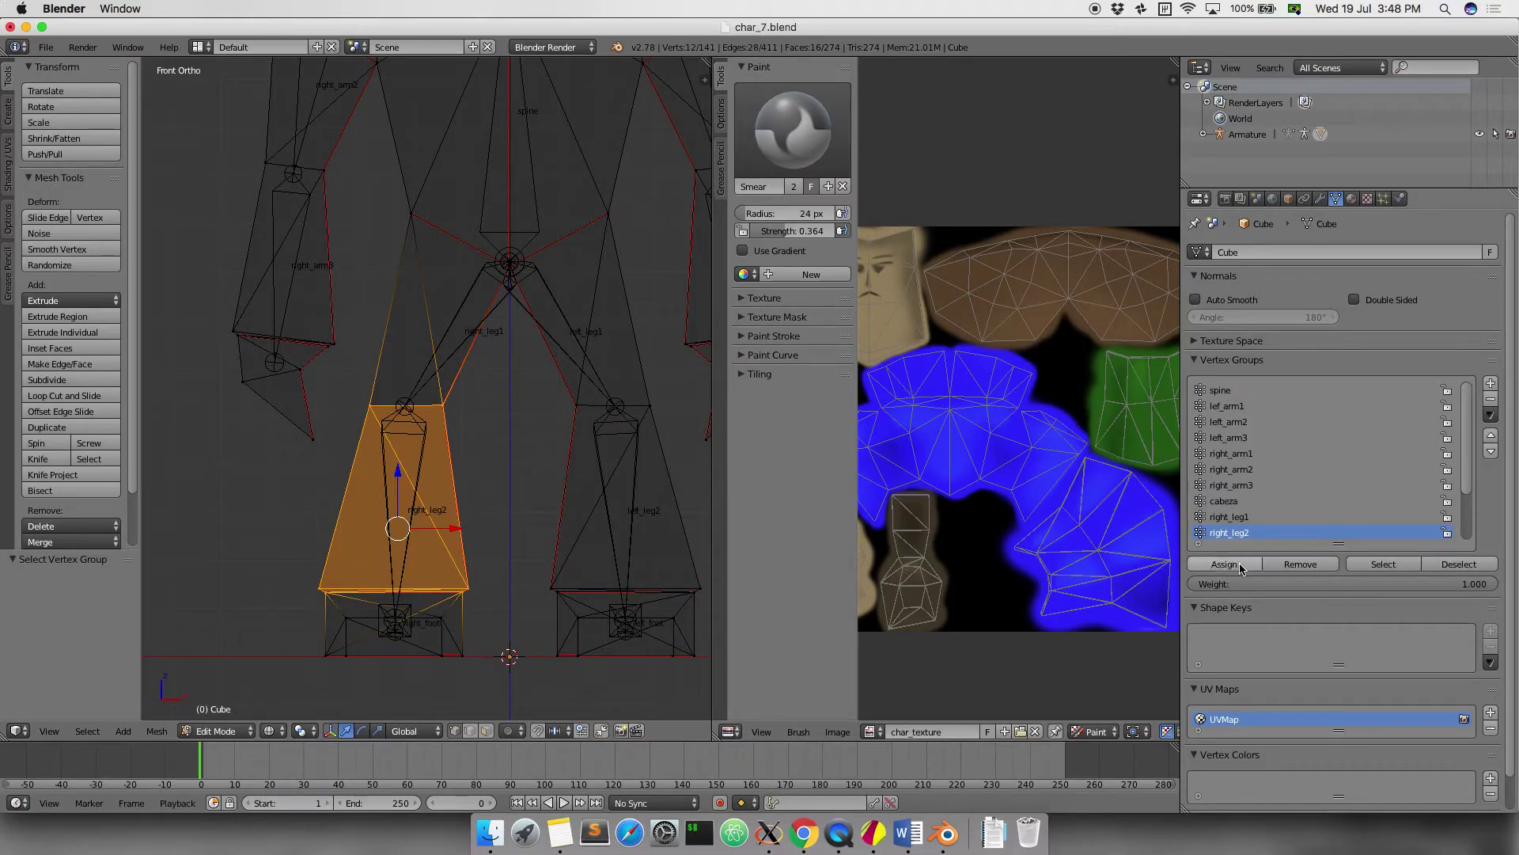
pyautogui.press('a')
pyautogui.click(218, 731)
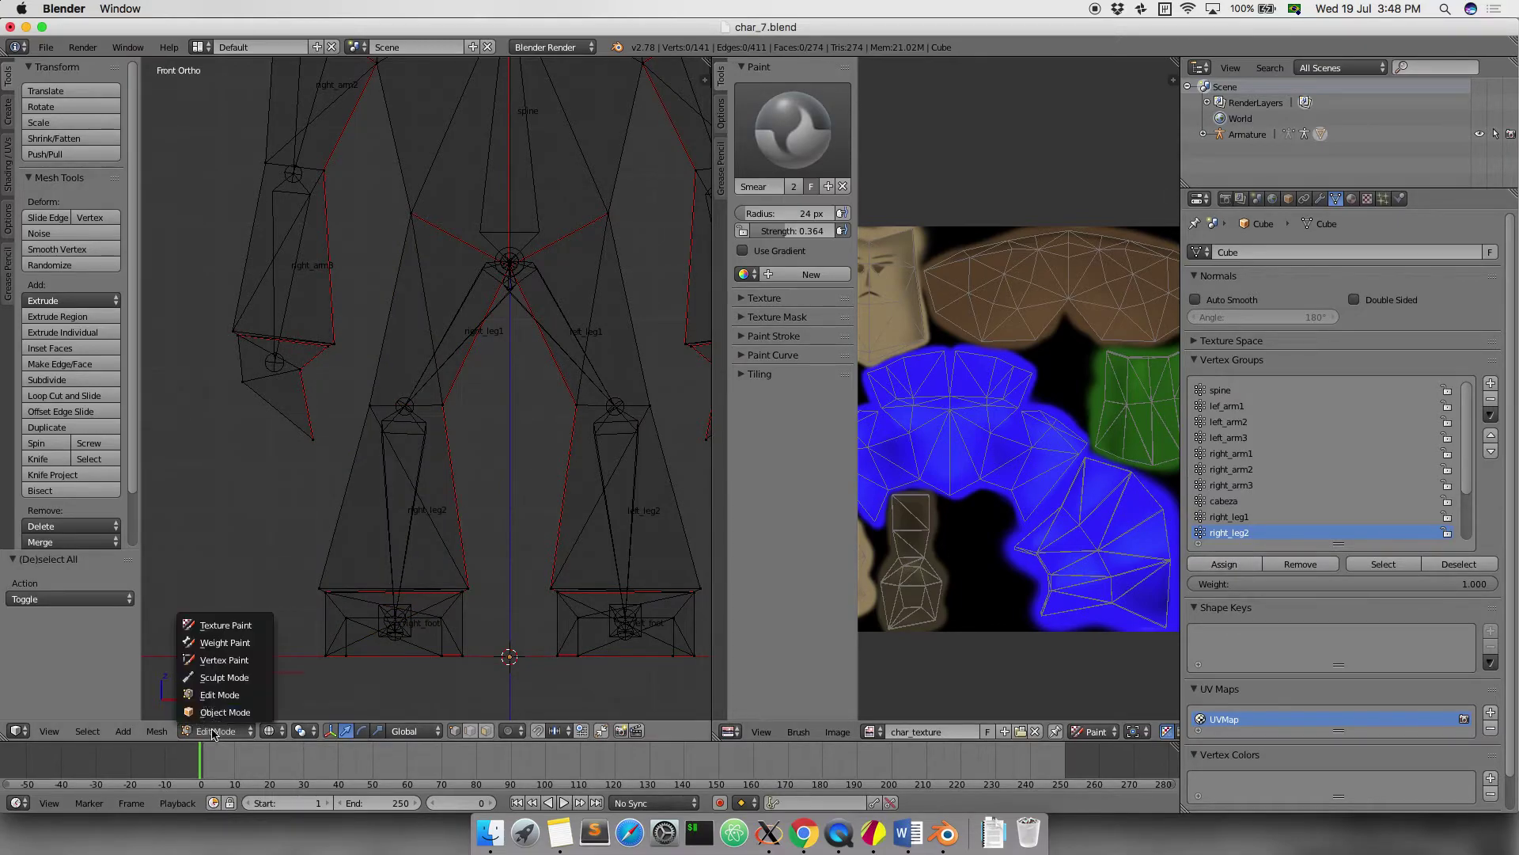
pyautogui.click(224, 650)
# Put the armature in Pose Mode with solid shading and test-rotate right_leg2 and right_leg1
pyautogui.rightClick(403, 515)
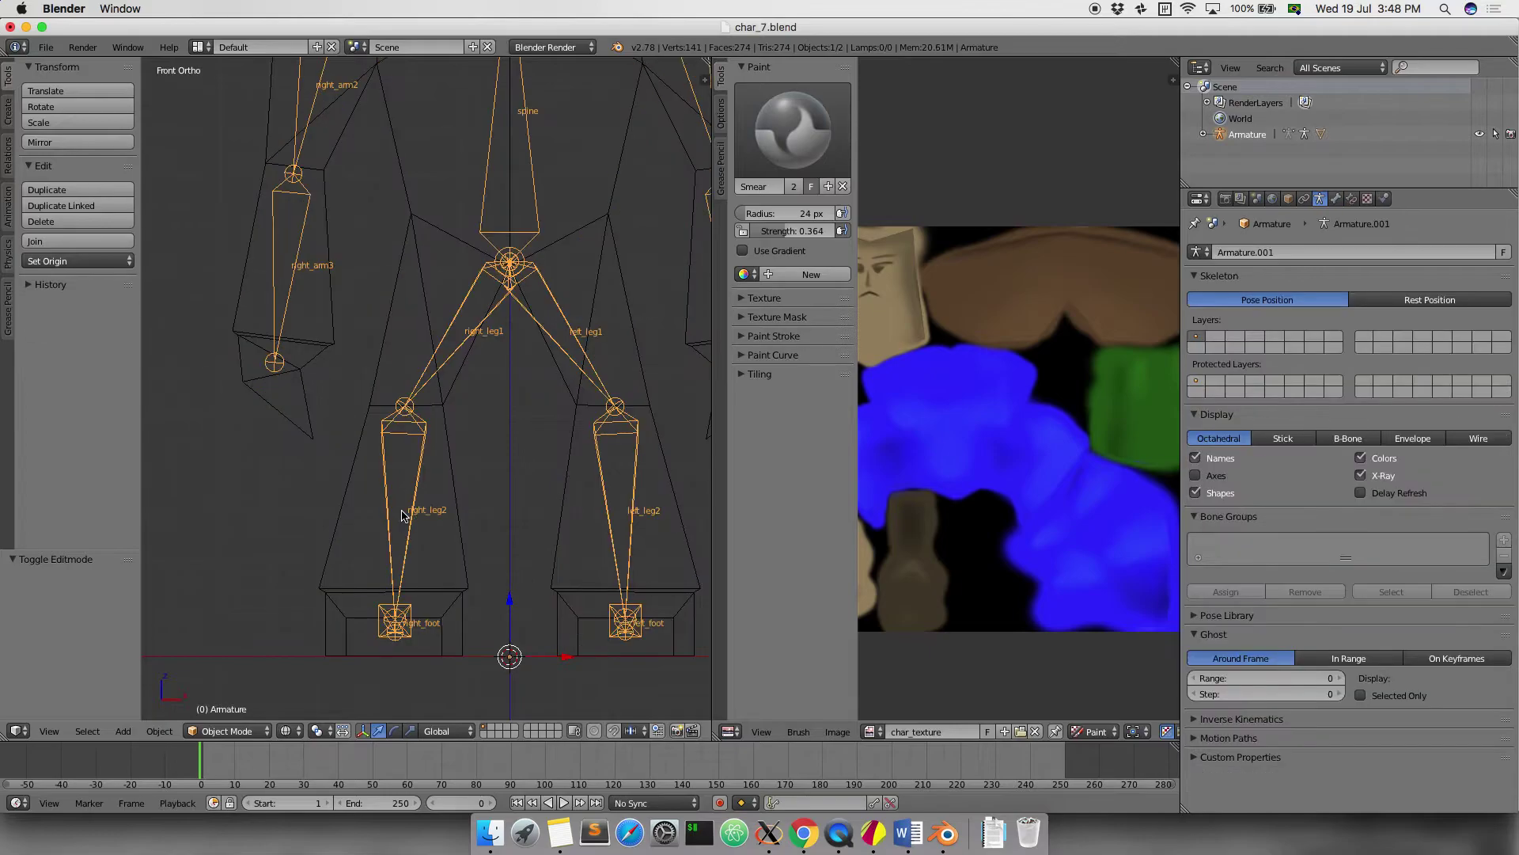
pyautogui.click(248, 729)
pyautogui.click(237, 679)
pyautogui.press('z')
pyautogui.press('r')
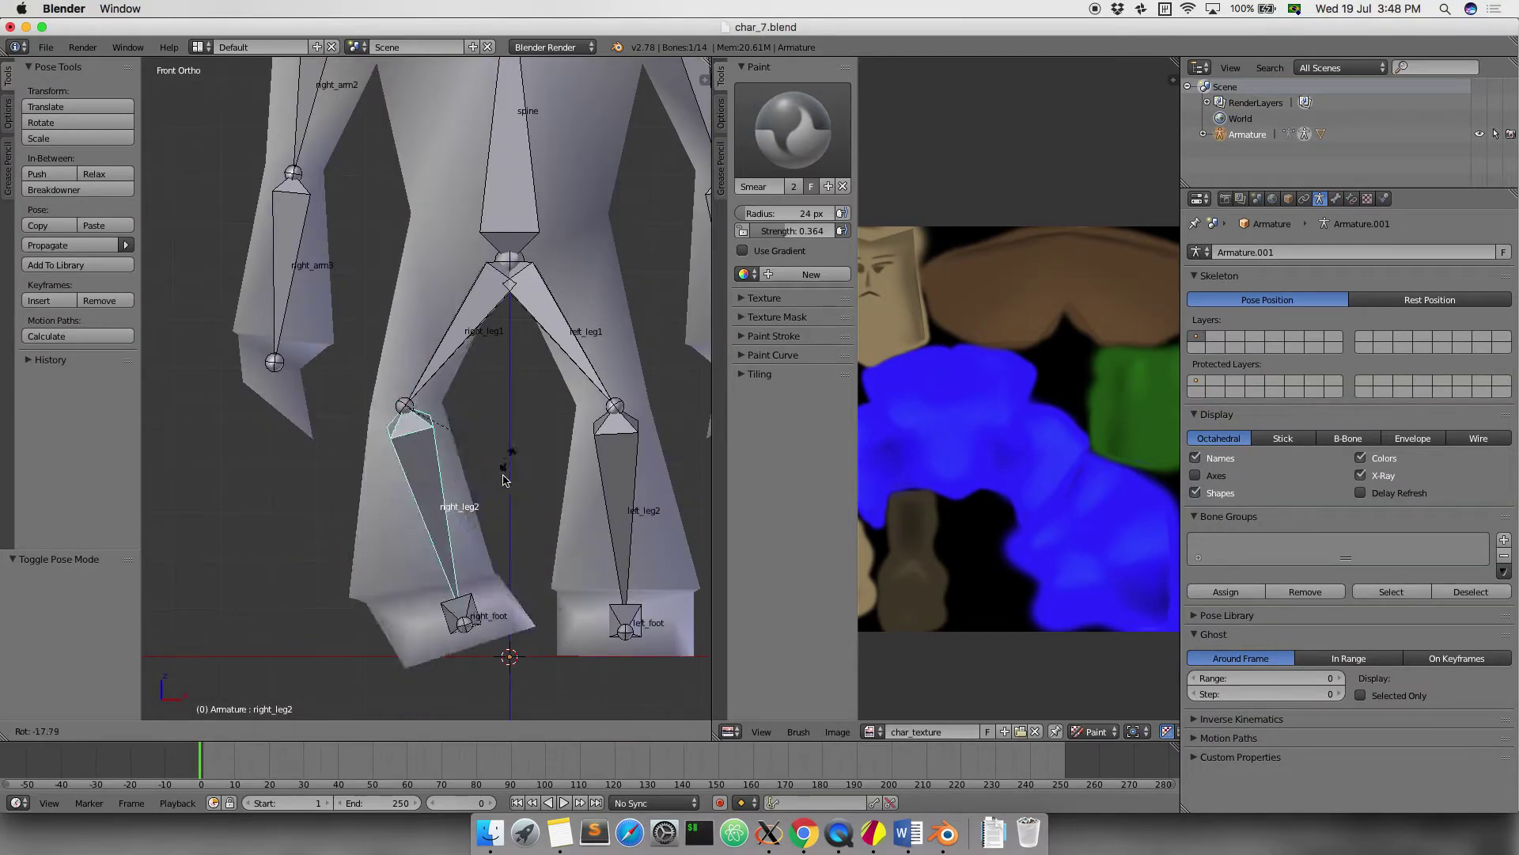
pyautogui.press('Escape')
pyautogui.rightClick(463, 336)
pyautogui.press('r')
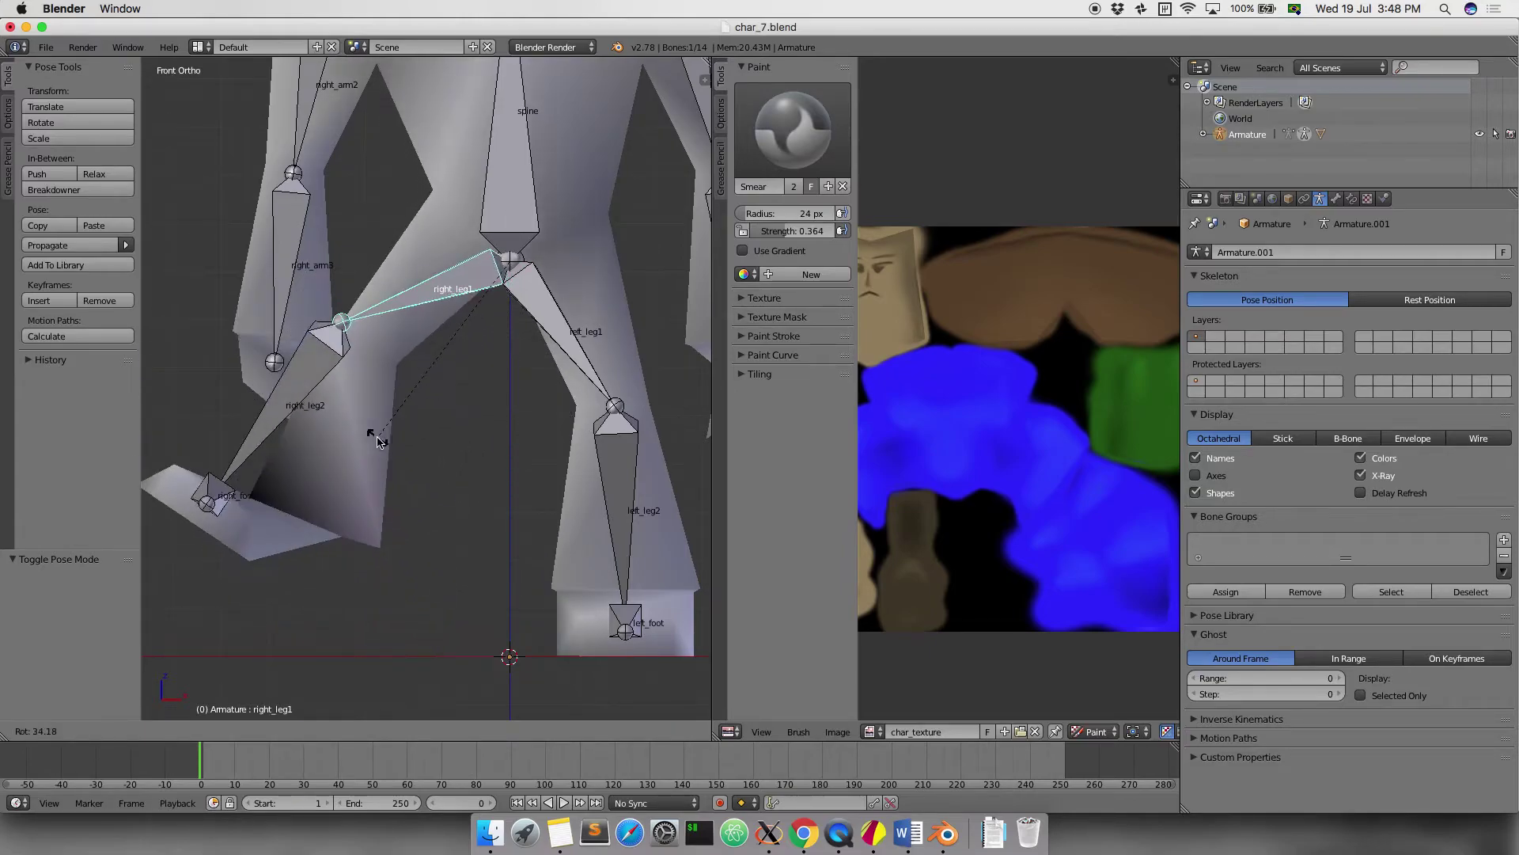
pyautogui.press('Escape')
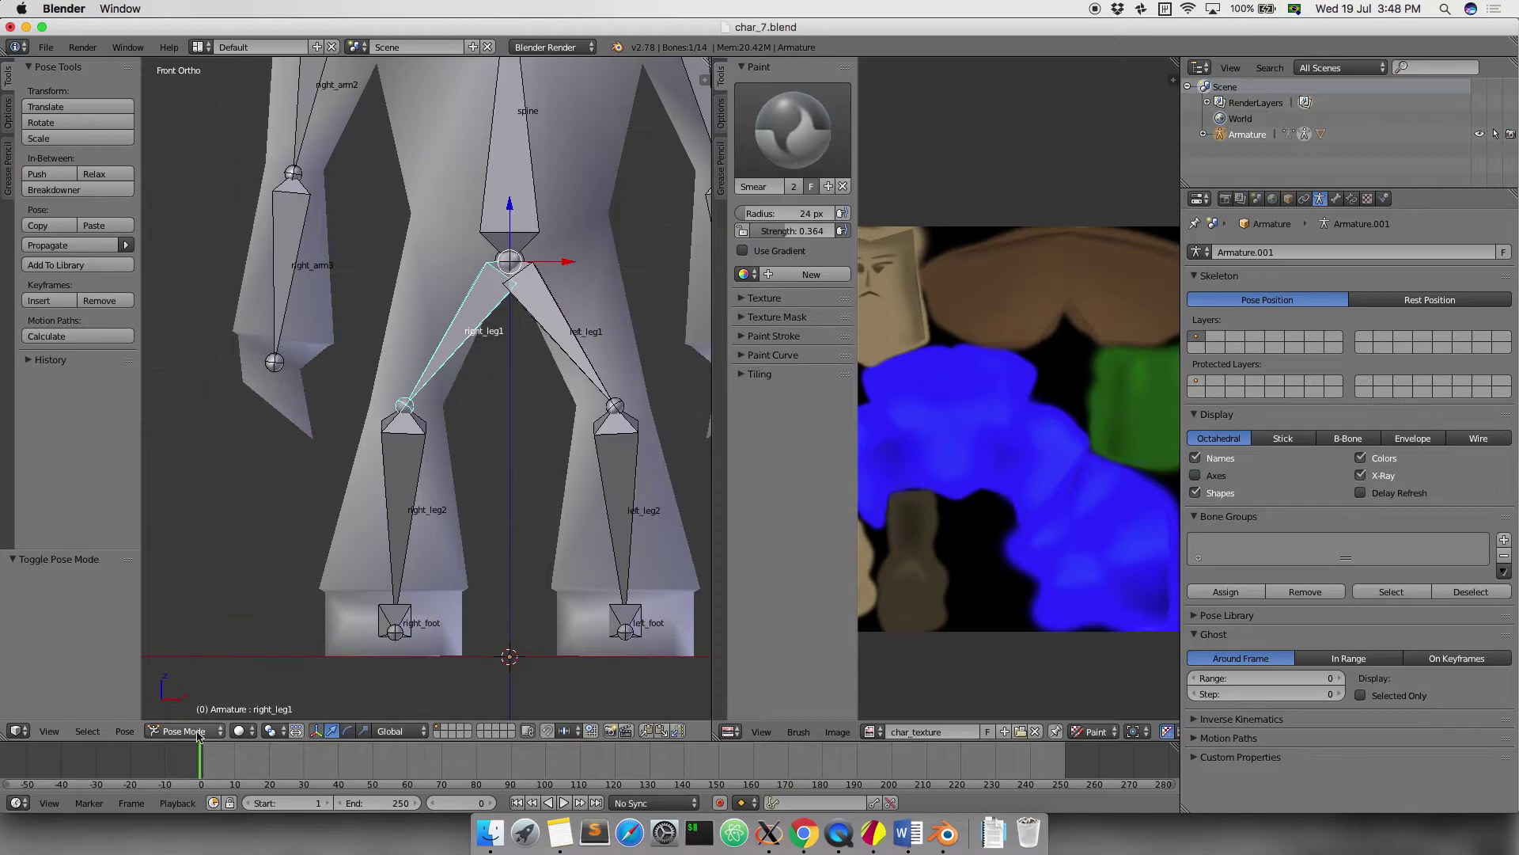
# Return the armature to Object Mode and enter Edit Mode on the character mesh
pyautogui.click(198, 734)
pyautogui.click(218, 773)
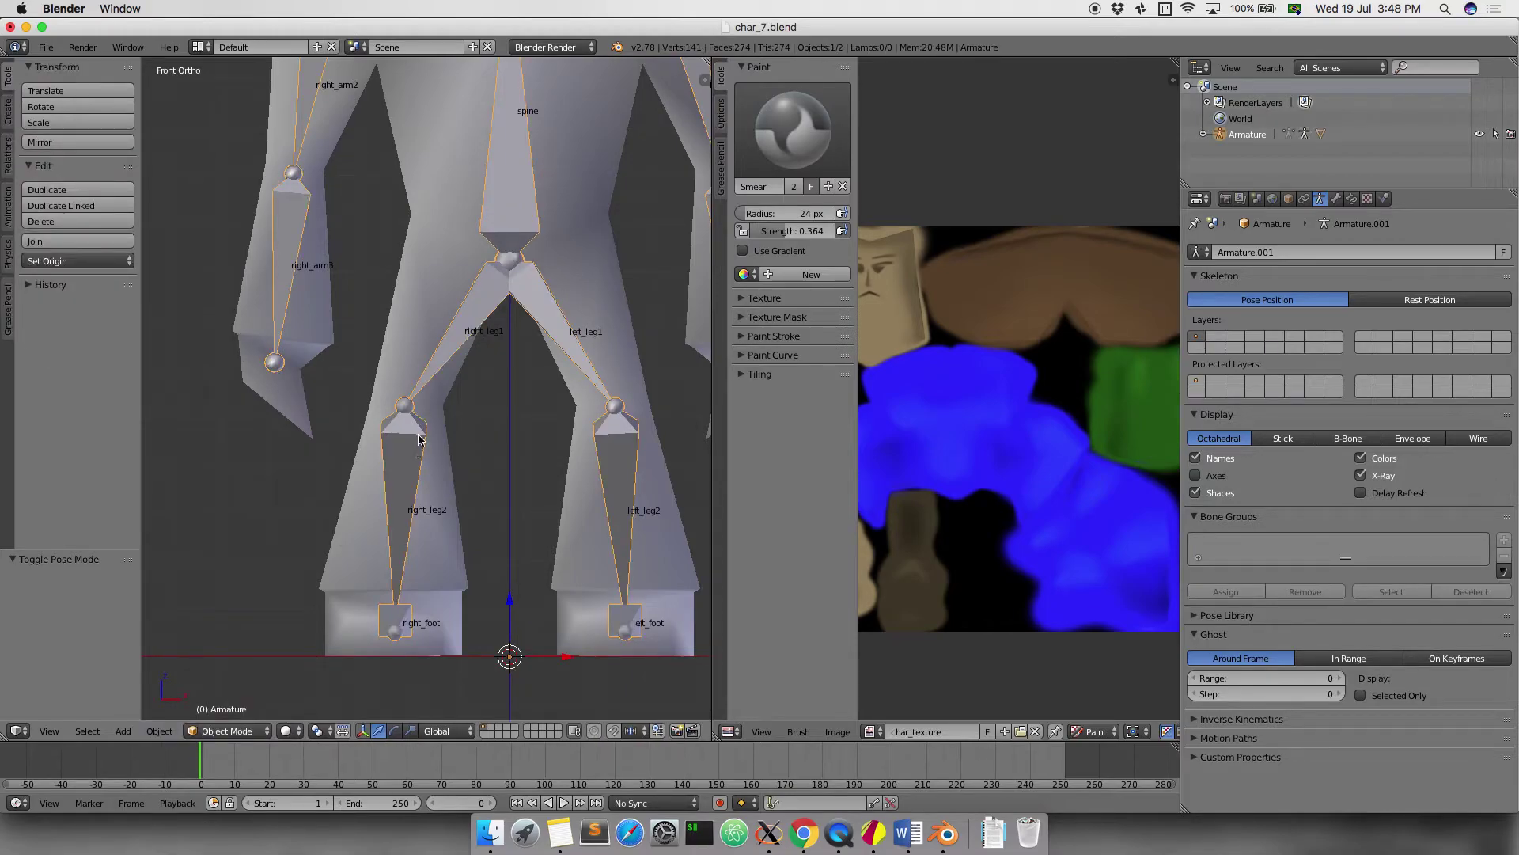
pyautogui.rightClick(411, 321)
pyautogui.press('Tab')
# Inspect the right_leg1, right_leg2 and right_foot vertex groups by selecting their vertices in wireframe
pyautogui.press('a')
pyautogui.press('a')
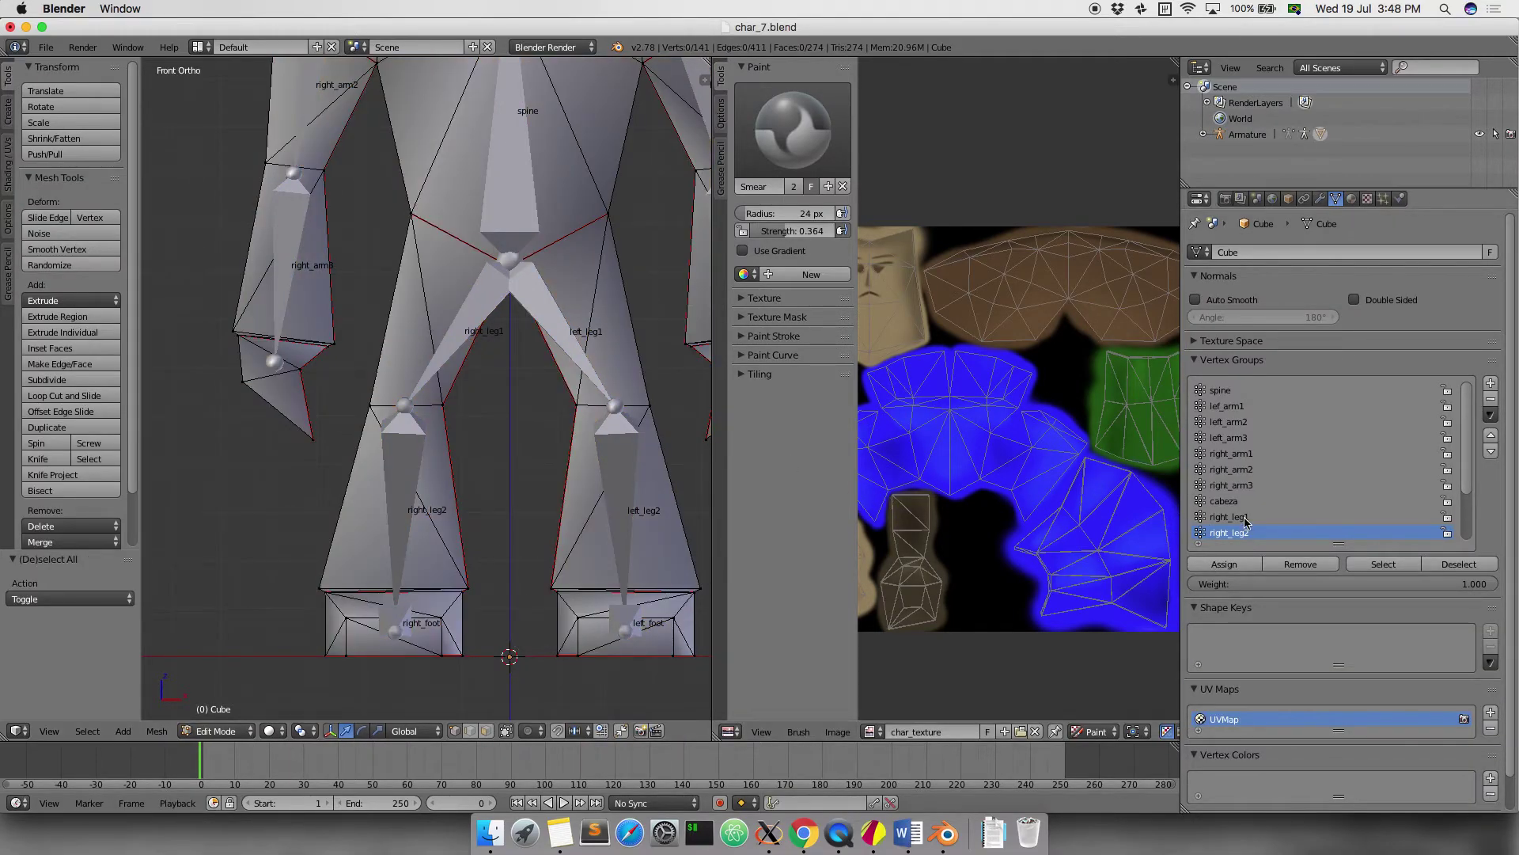
pyautogui.click(1243, 519)
pyautogui.click(1383, 563)
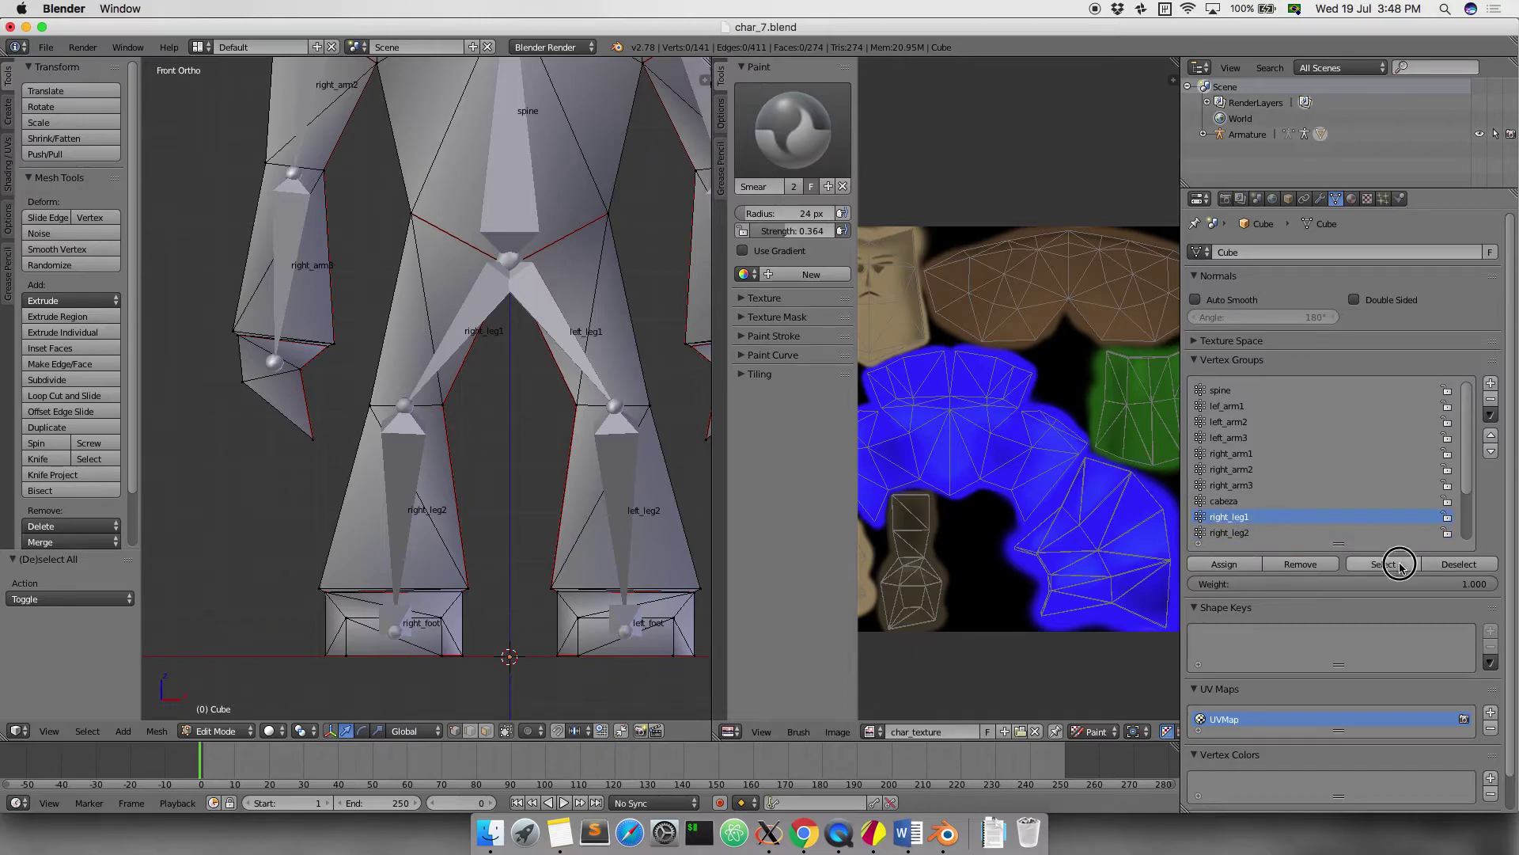
pyautogui.scroll(1, 456, 422)
pyautogui.scroll(-4, 455, 421)
pyautogui.press('z')
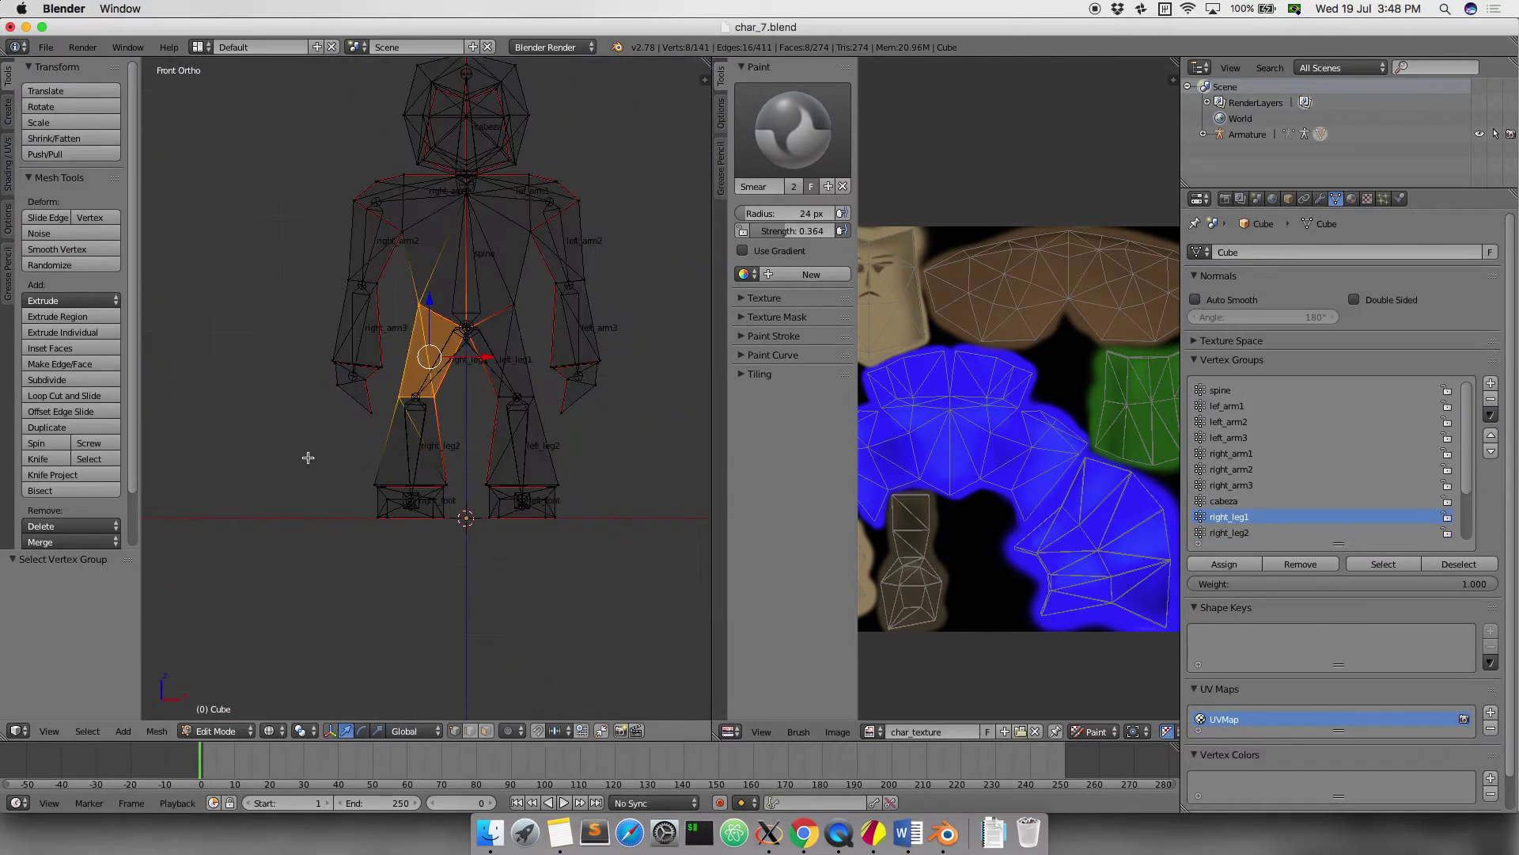
pyautogui.moveTo(305, 454)
pyautogui.mouseDown(button='middle')
pyautogui.moveTo(519, 454)
pyautogui.moveTo(507, 504)
pyautogui.moveTo(411, 506)
pyautogui.mouseUp(button='middle')
pyautogui.press('a')
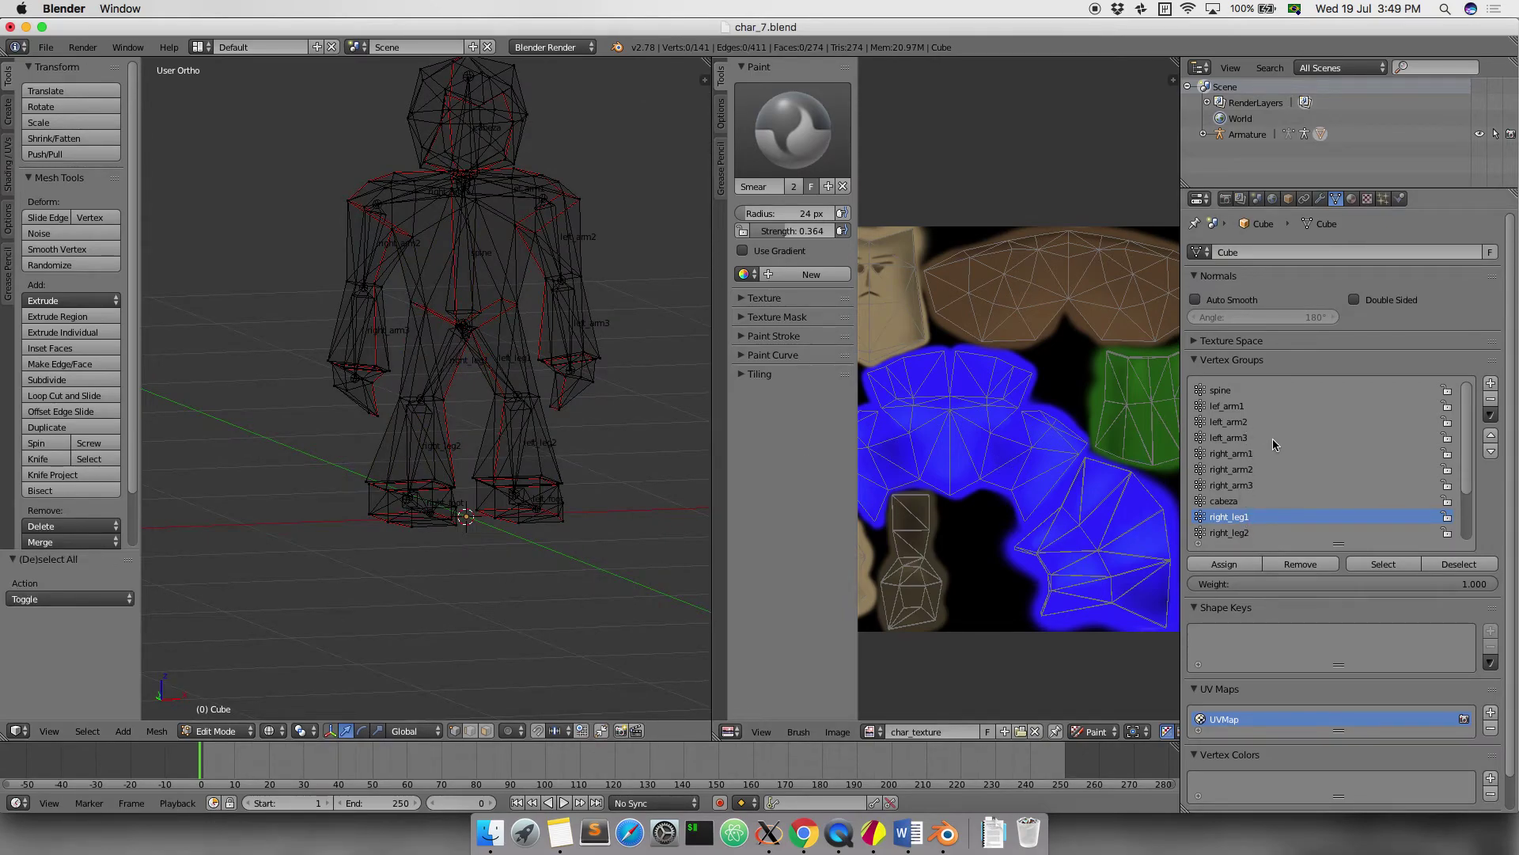
pyautogui.click(1250, 532)
pyautogui.click(1383, 564)
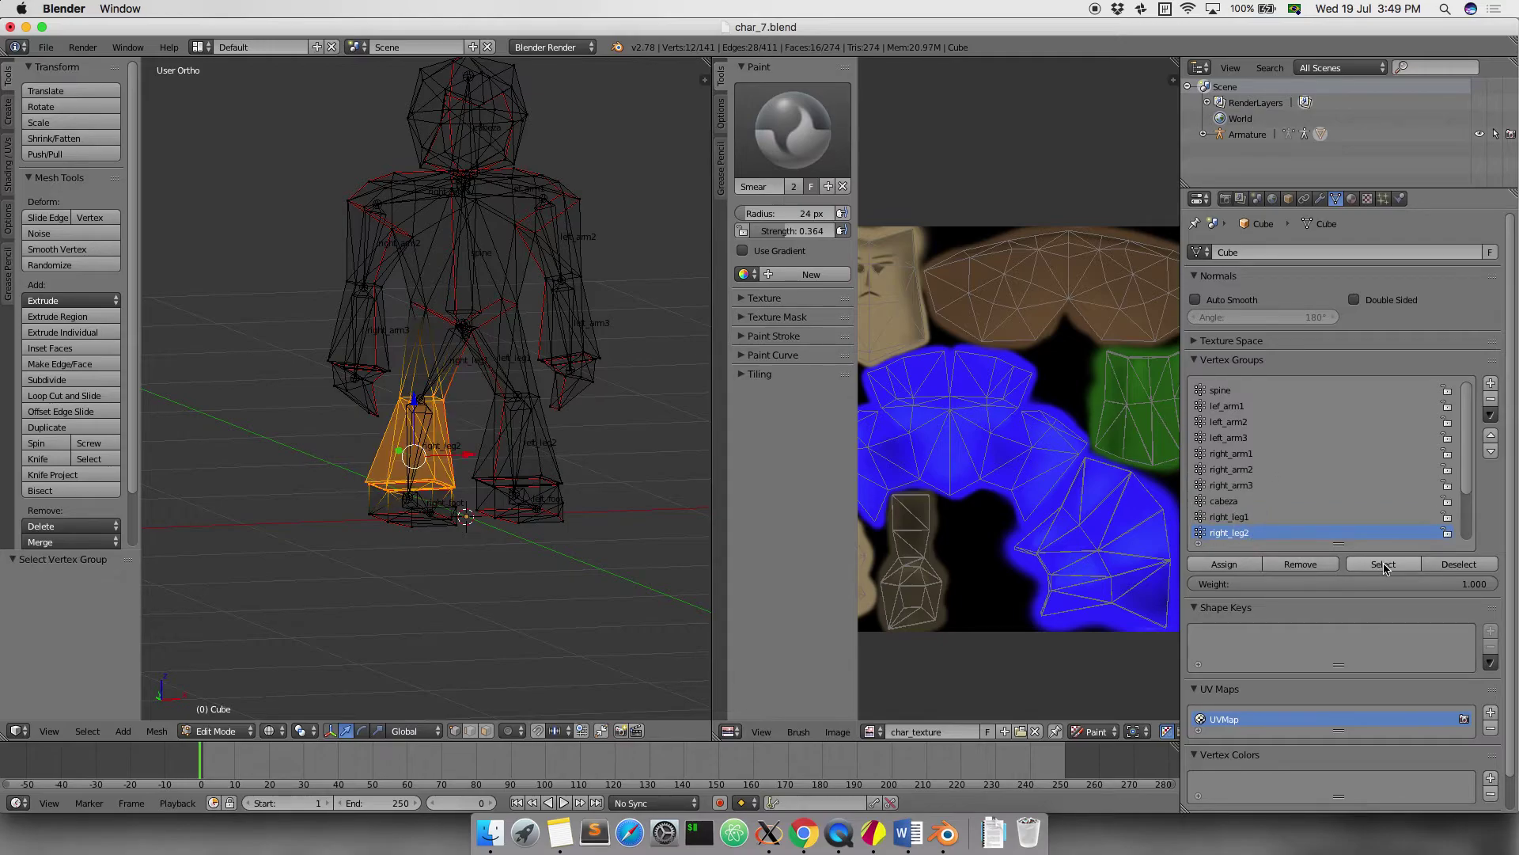
pyautogui.press('a')
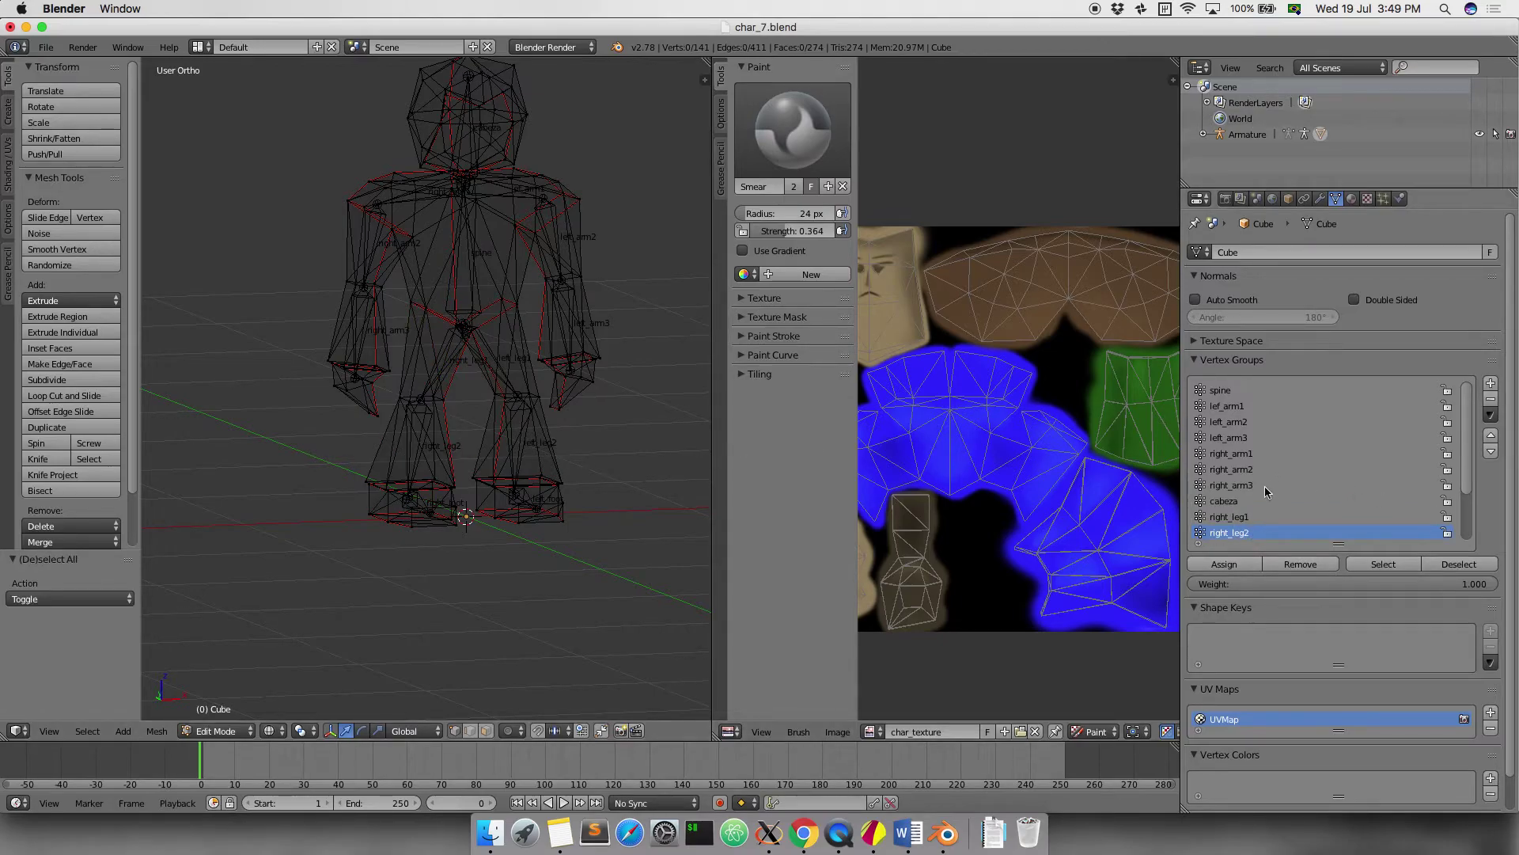
pyautogui.scroll(-1, 1260, 487)
pyautogui.scroll(-2, 1257, 487)
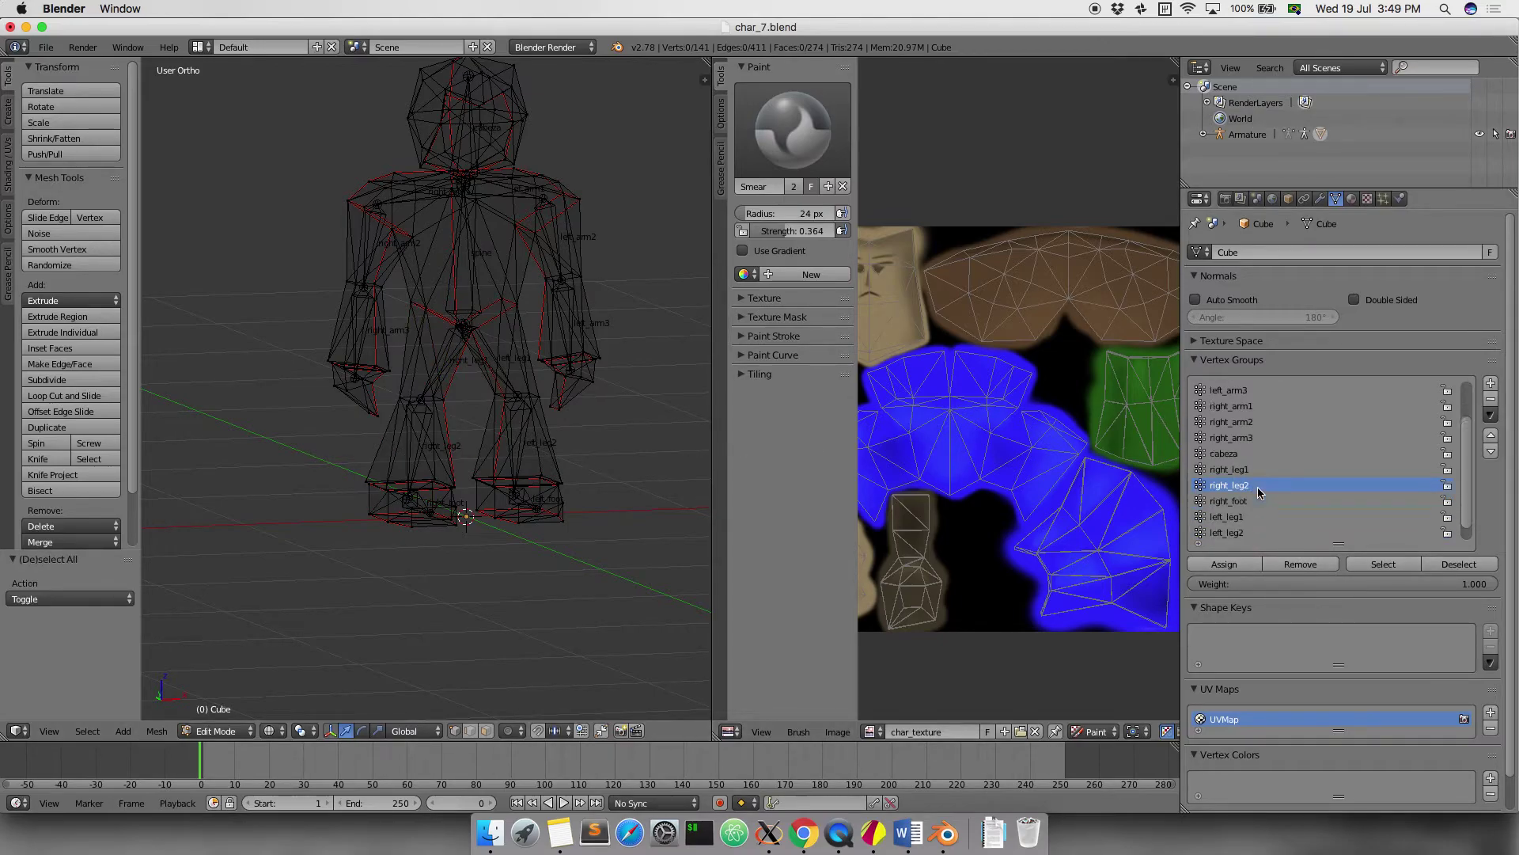
pyautogui.click(1365, 563)
pyautogui.press('a')
# Remove the stray right-leg vertices from the left_leg1 vertex group
pyautogui.click(1227, 517)
pyautogui.click(1375, 564)
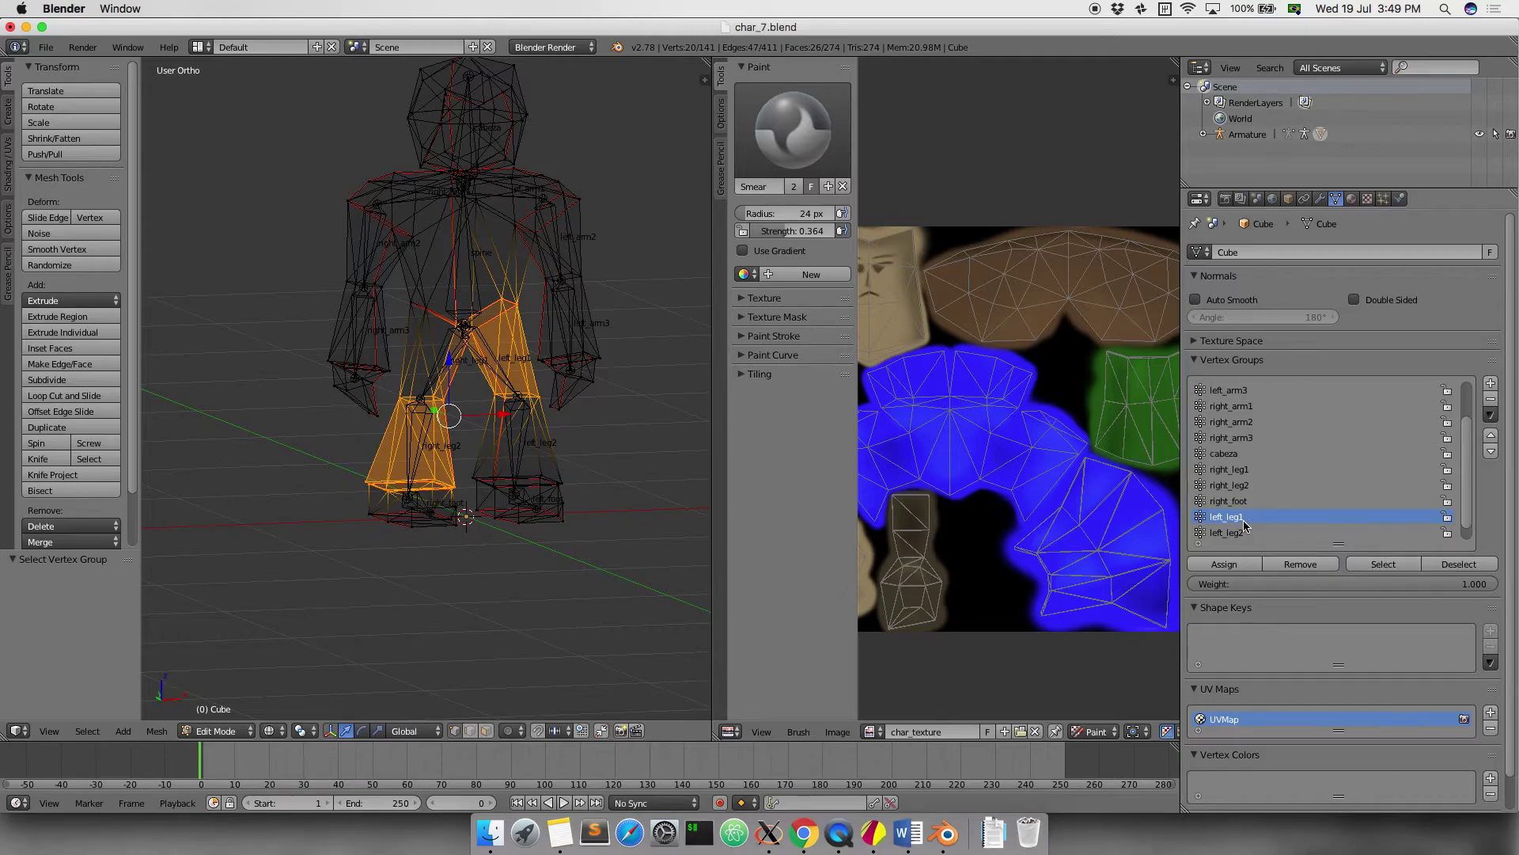
pyautogui.press('KP_1')
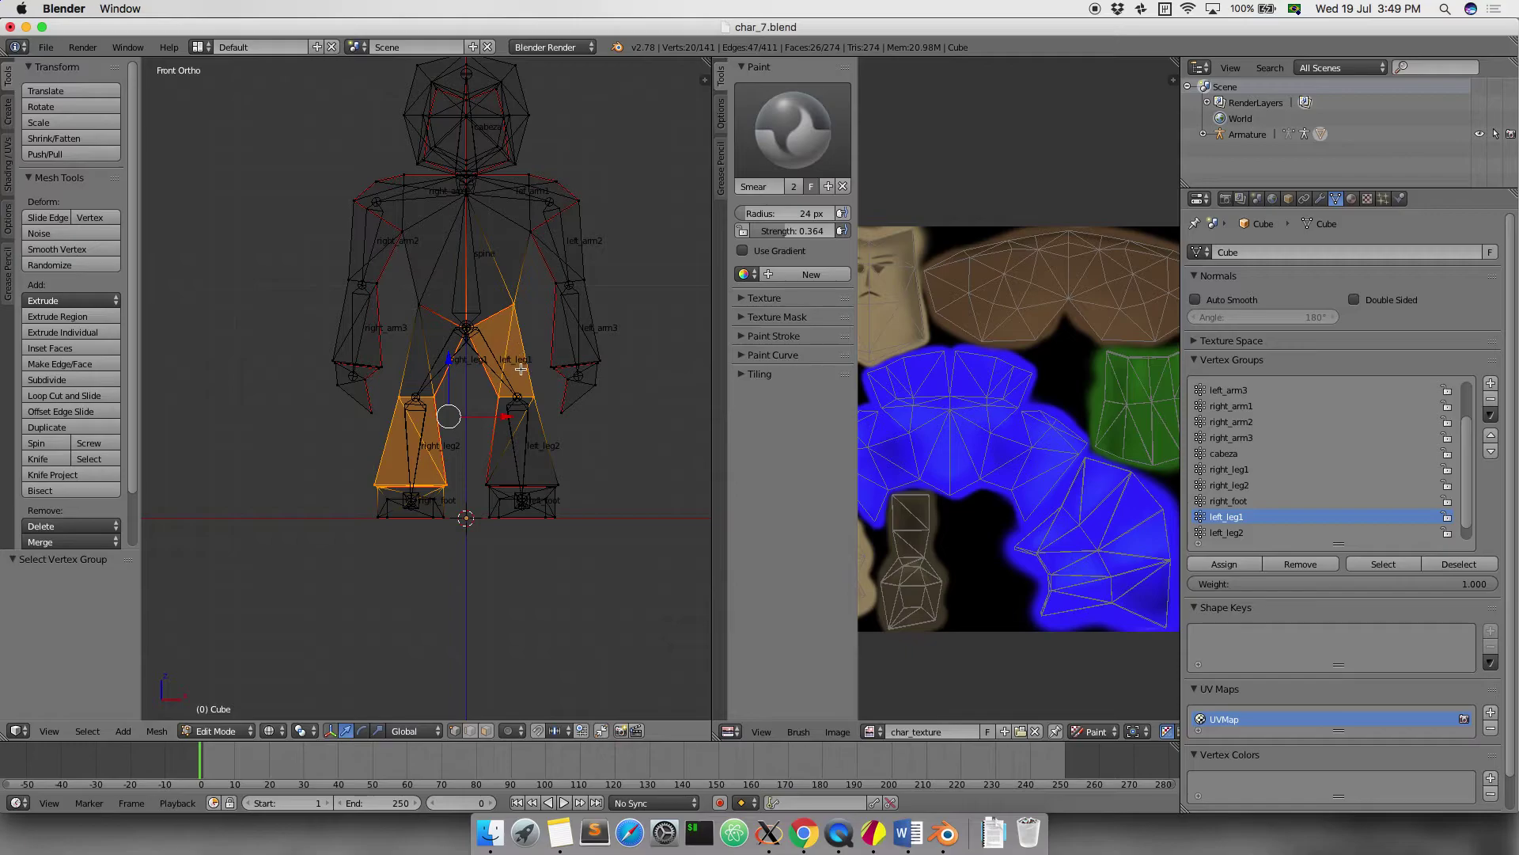
pyautogui.press('c')
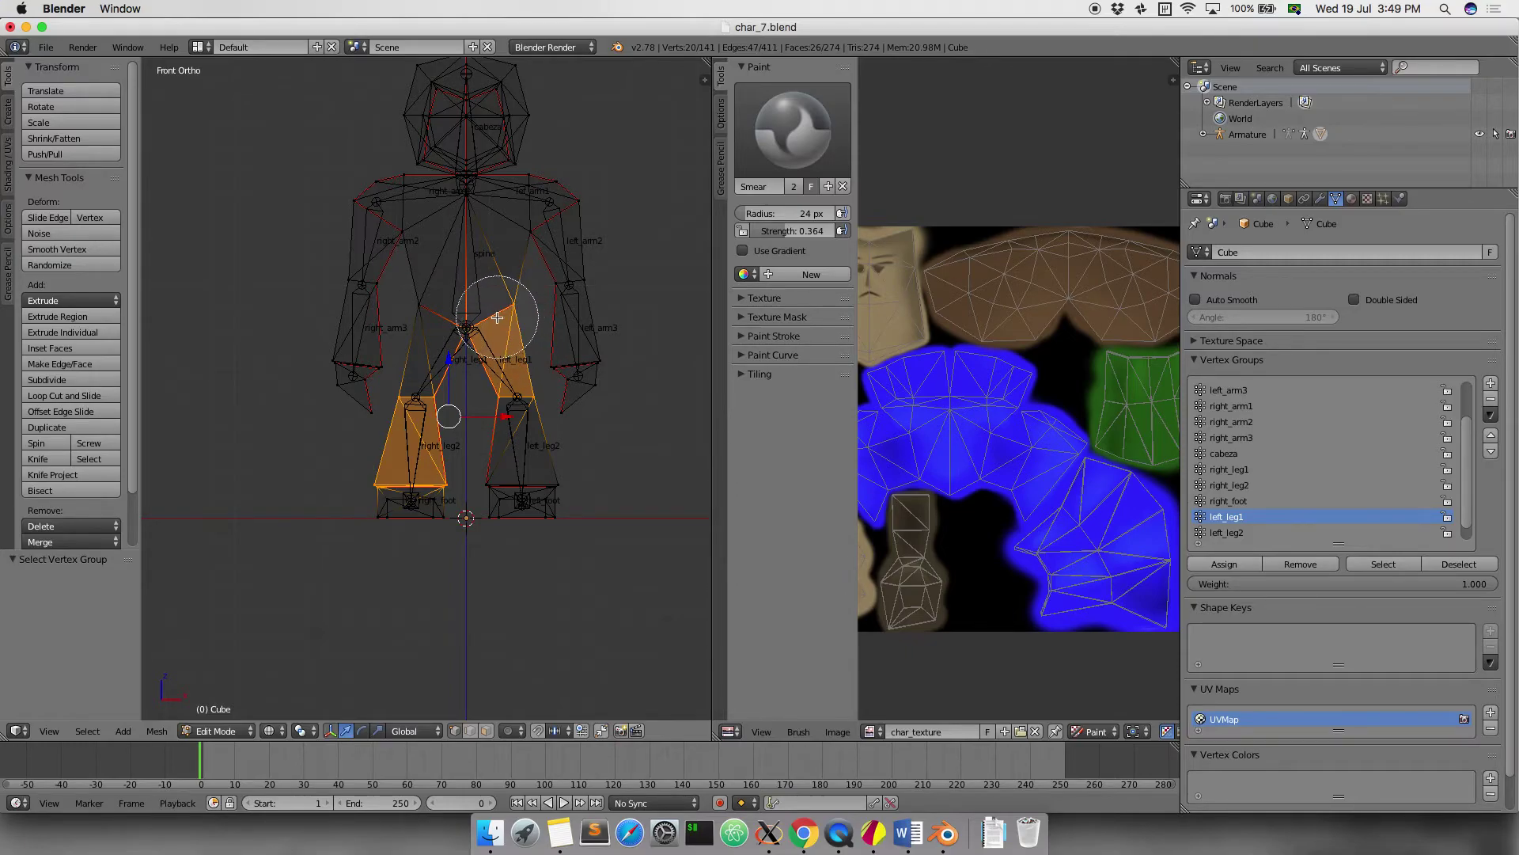
pyautogui.moveTo(496, 316); pyautogui.dragTo(522, 388, button='middle')
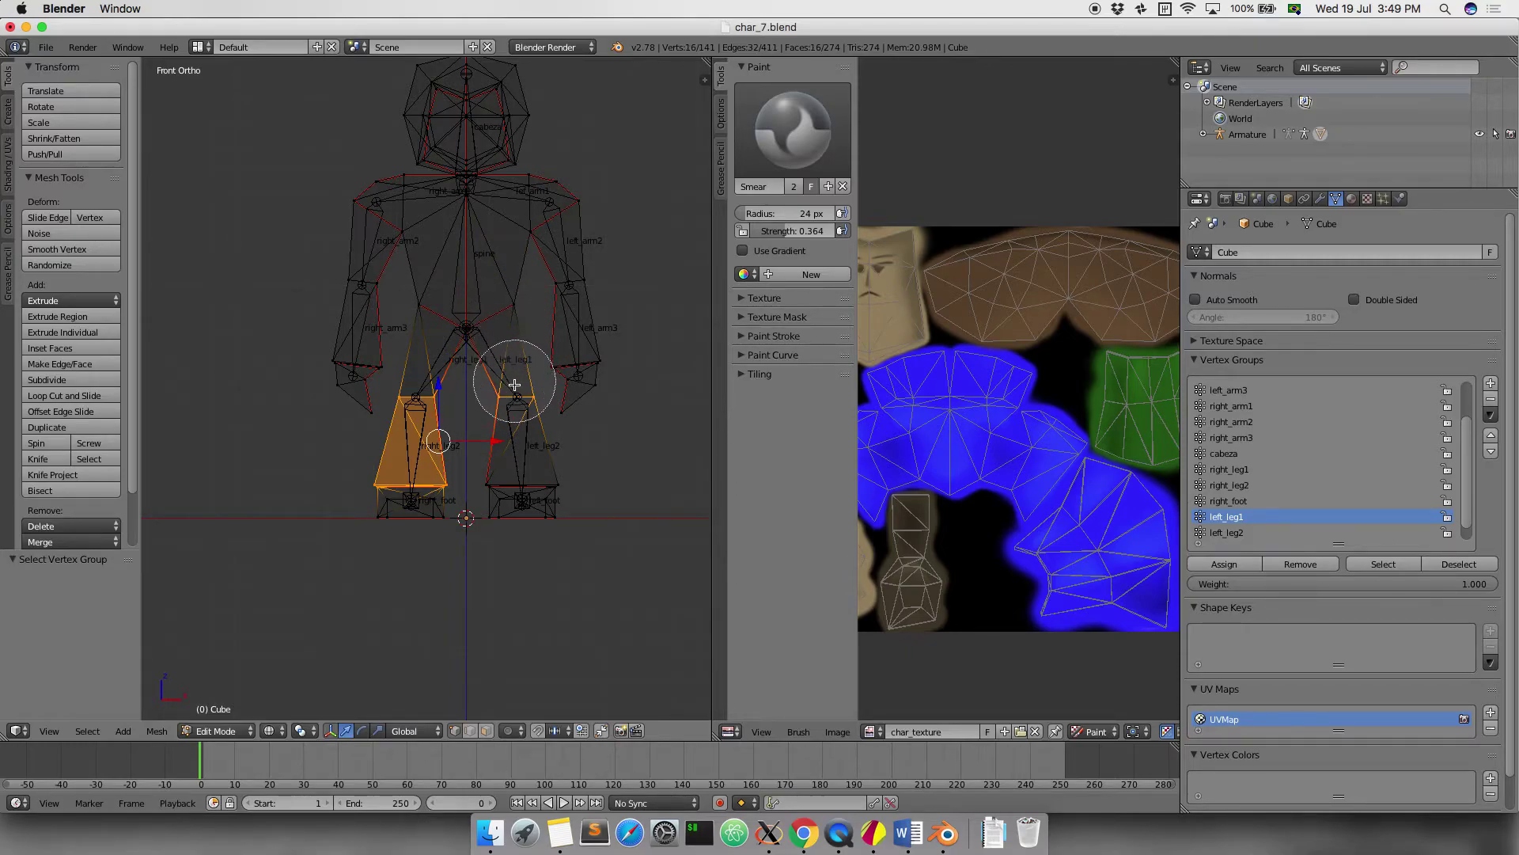
pyautogui.press('Escape')
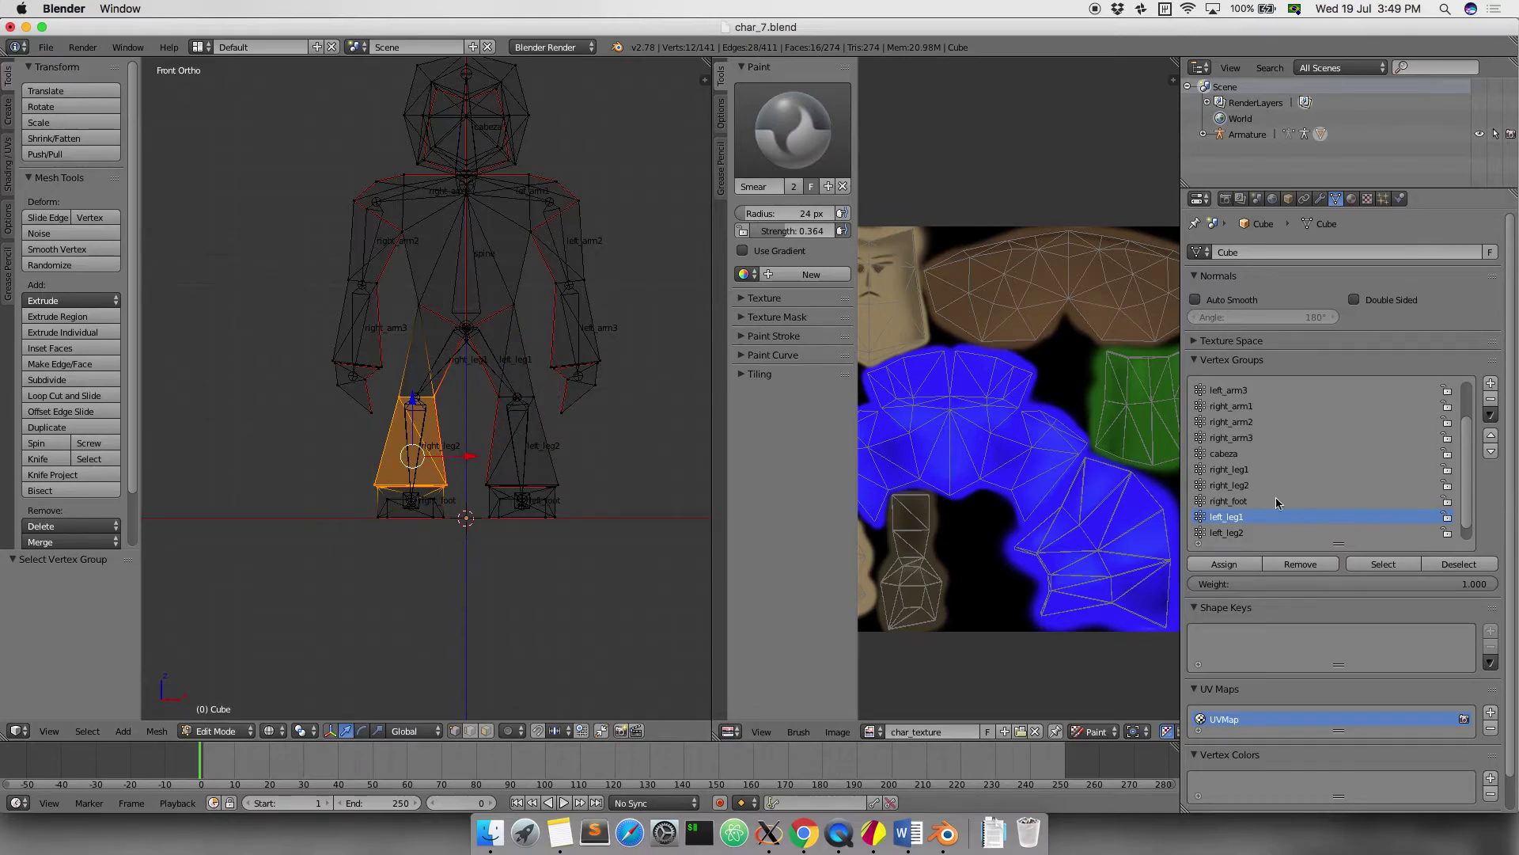
pyautogui.click(1299, 564)
pyautogui.press('a')
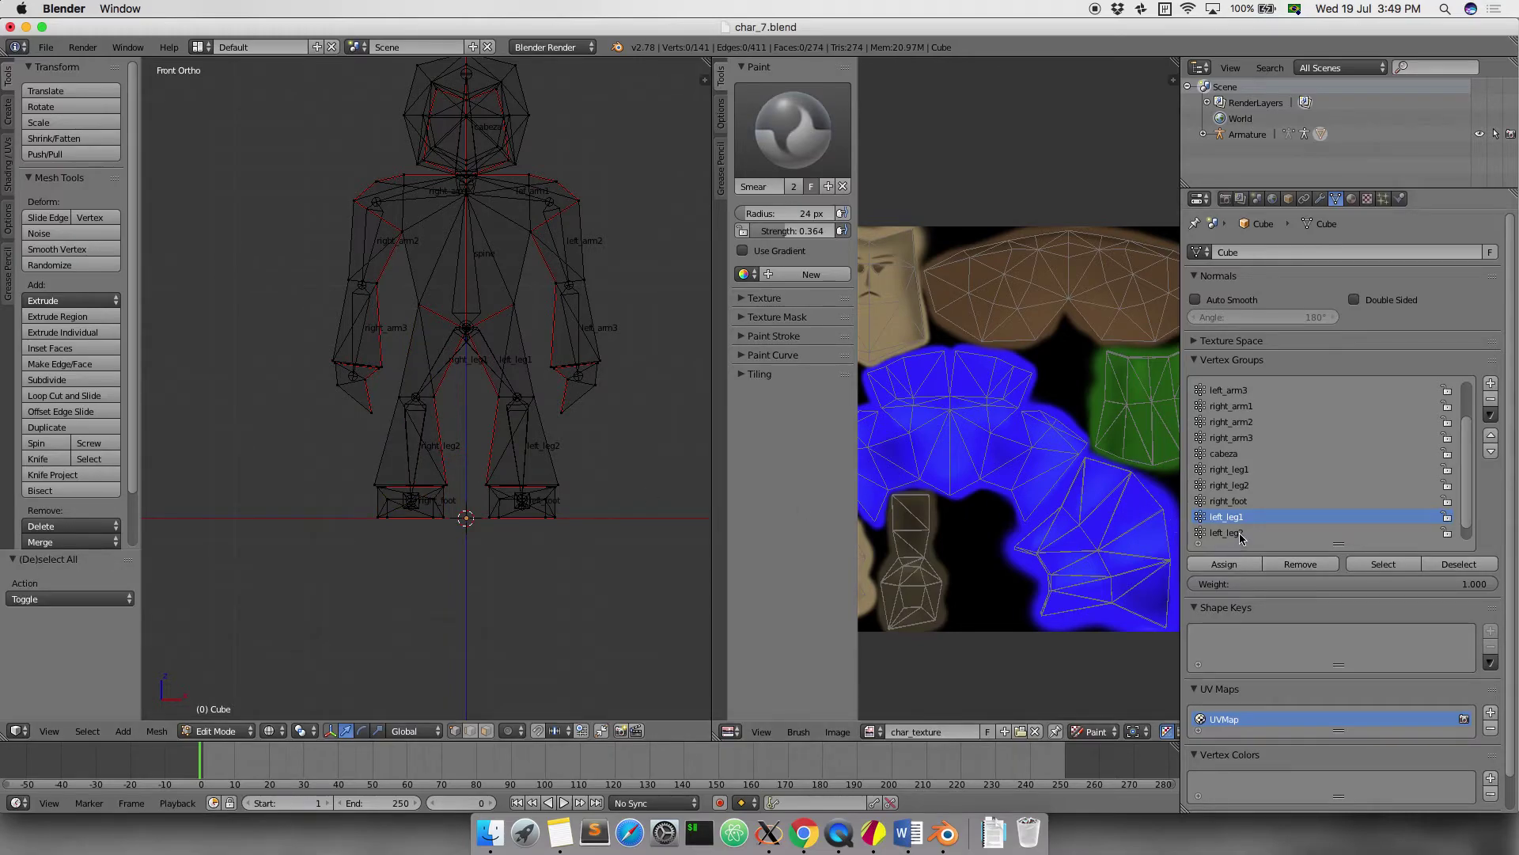
# Check the left_leg2 group's vertices, deselect them, and switch back to Object Mode
pyautogui.click(1239, 535)
pyautogui.click(1391, 565)
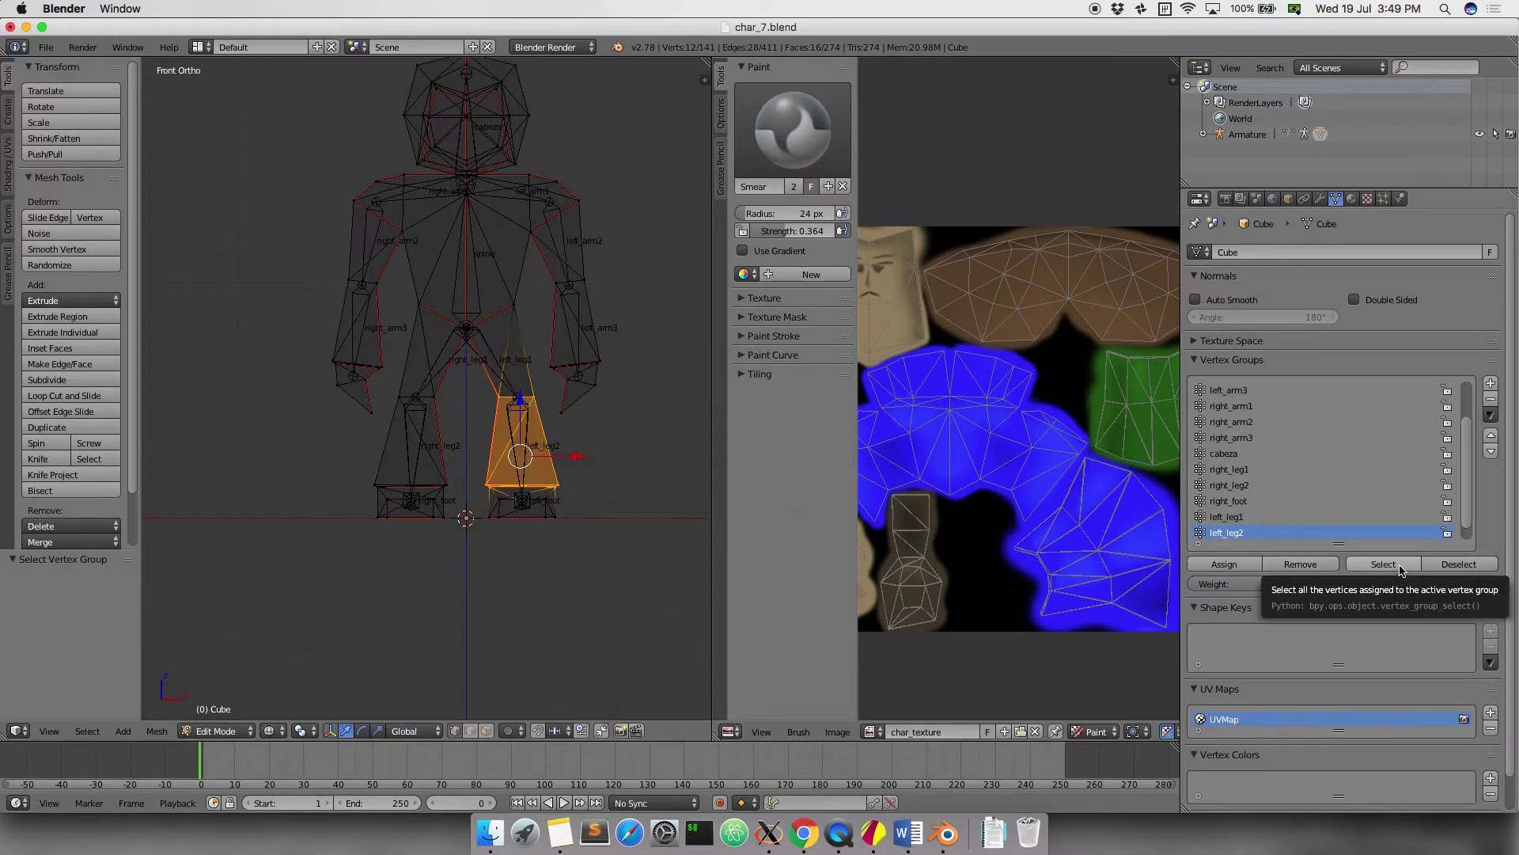
pyautogui.click(1233, 360)
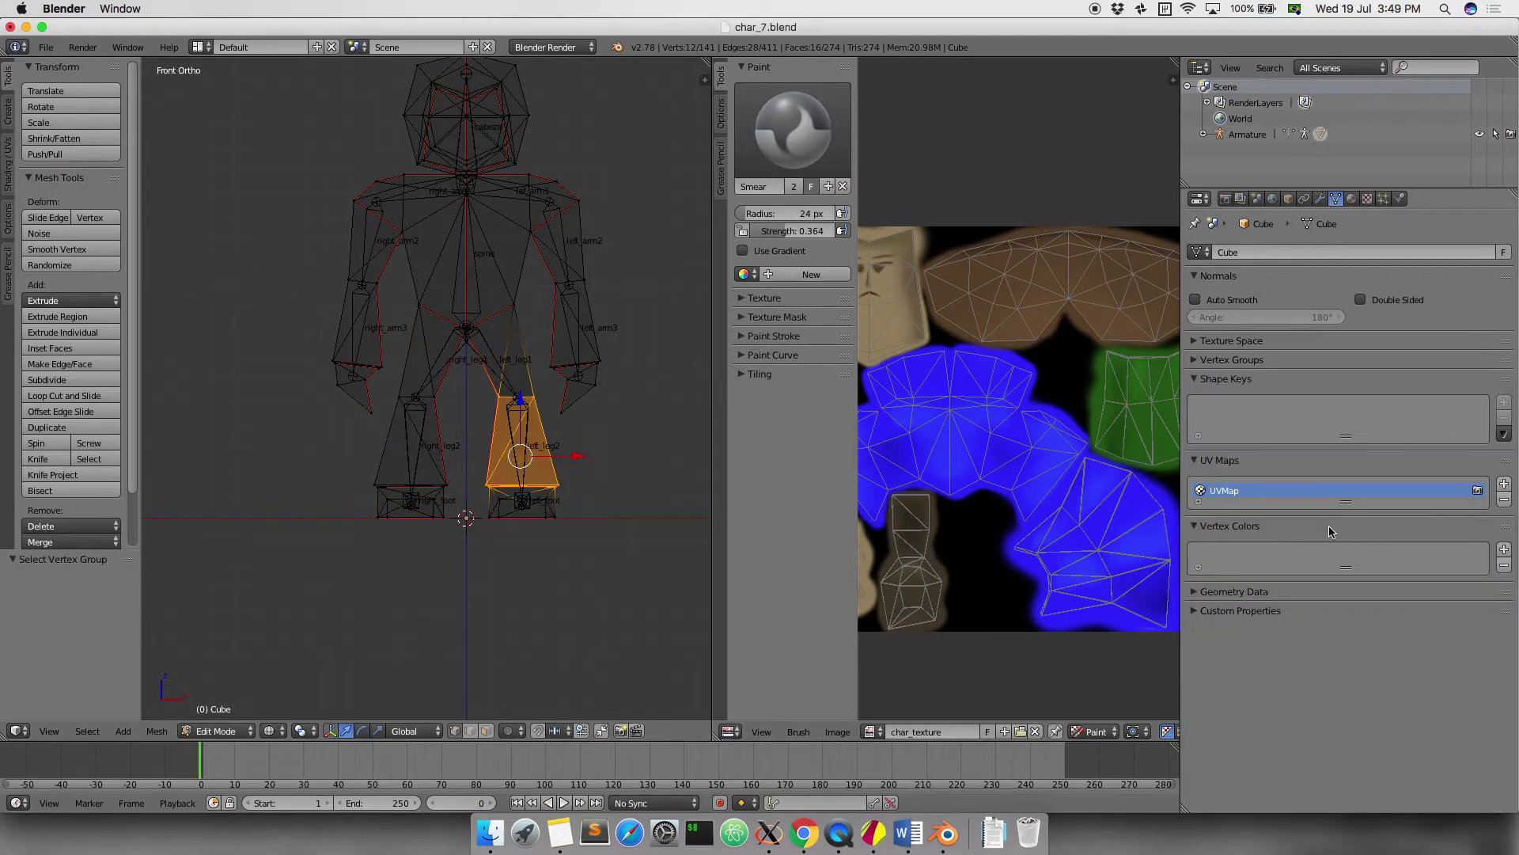
pyautogui.click(1211, 364)
pyautogui.press('a')
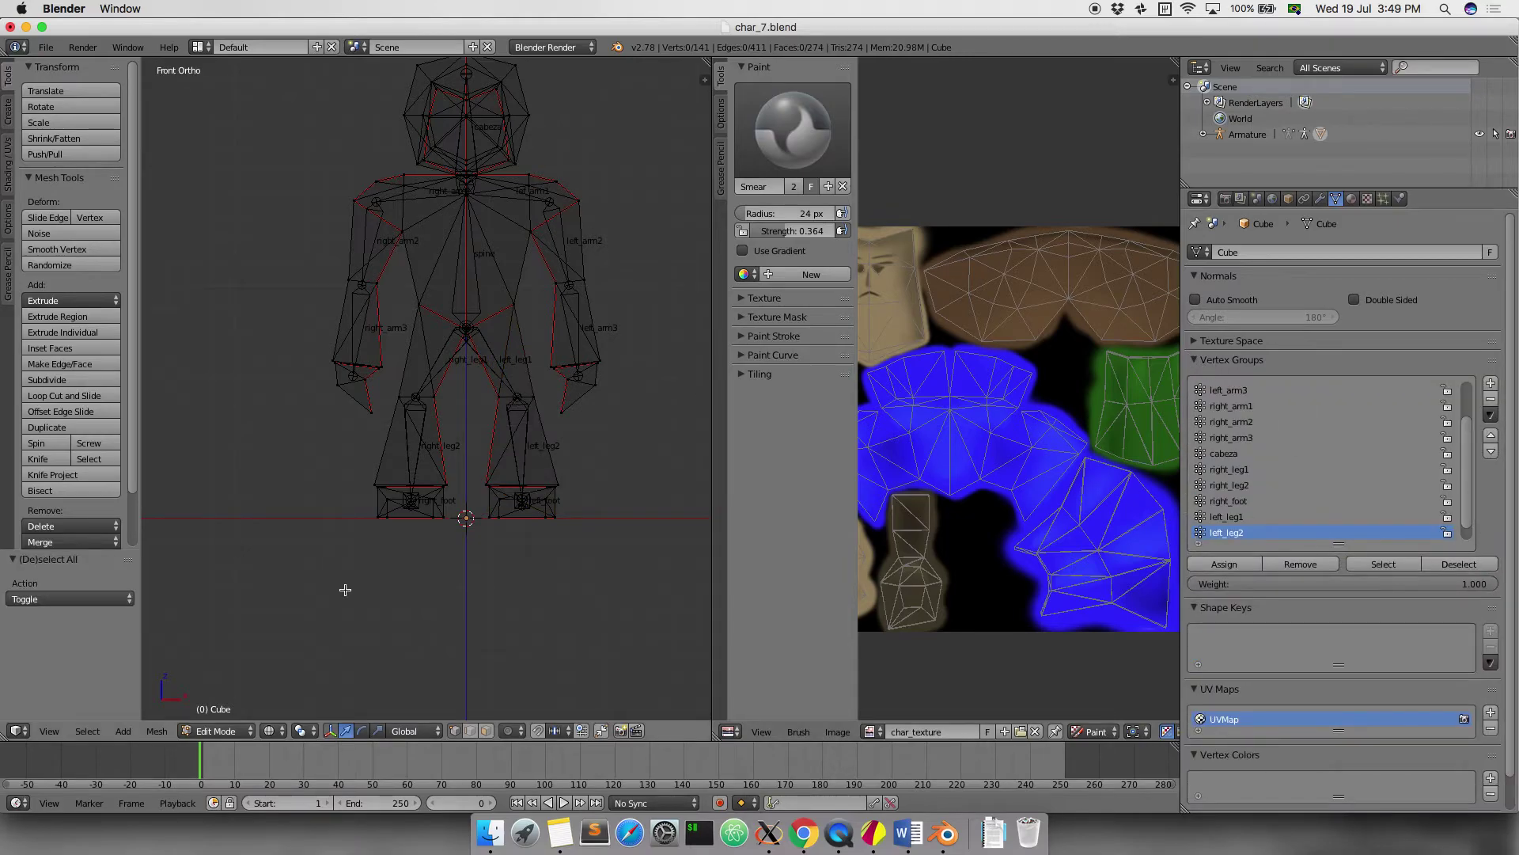
pyautogui.click(225, 731)
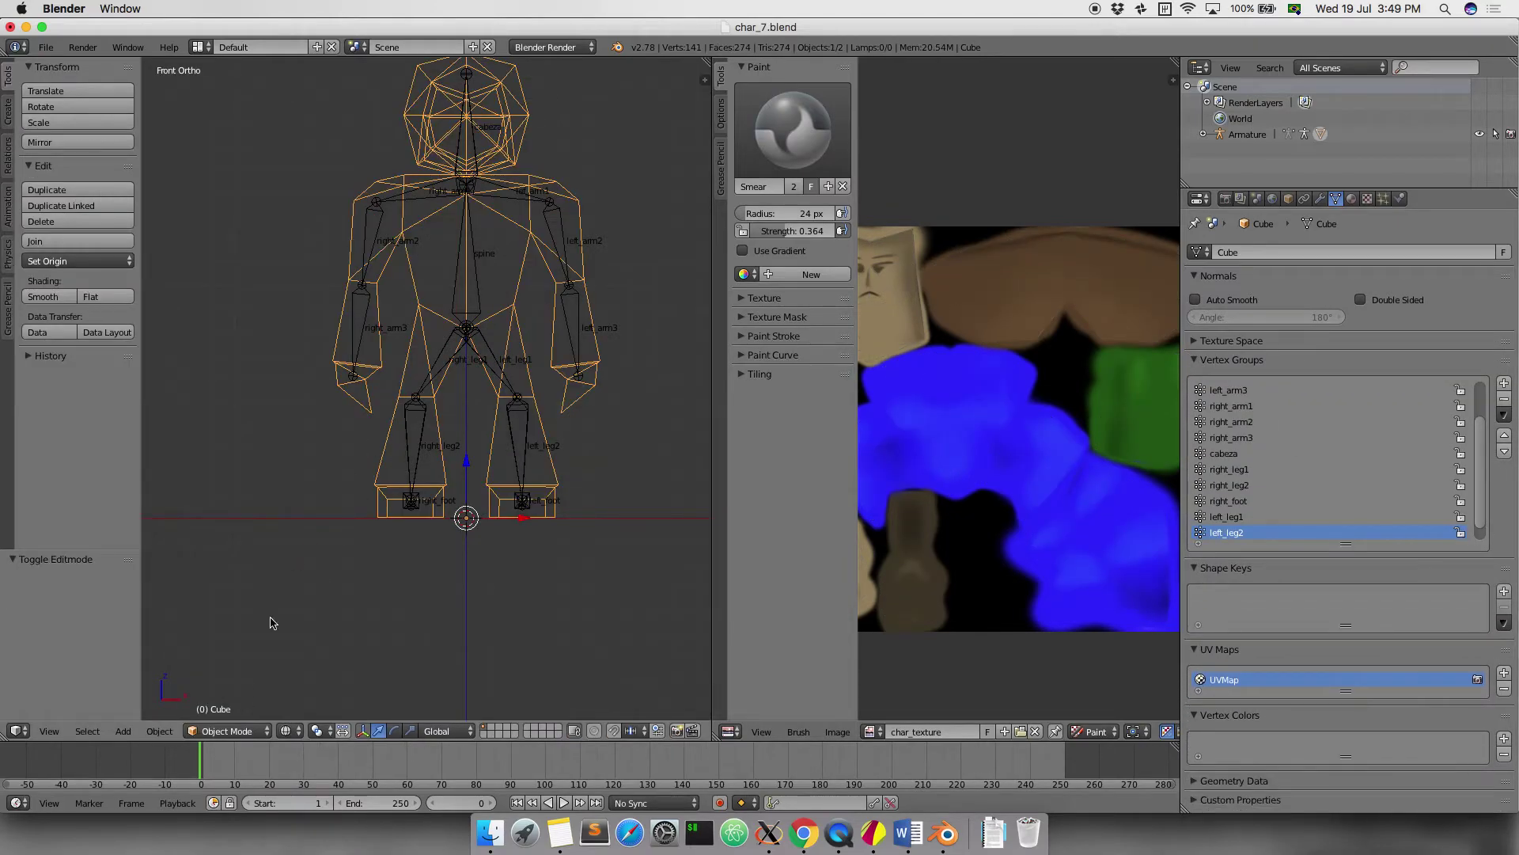
# Put the armature into Pose Mode with solid shading and test-rotate the right thigh bone
pyautogui.rightClick(409, 456)
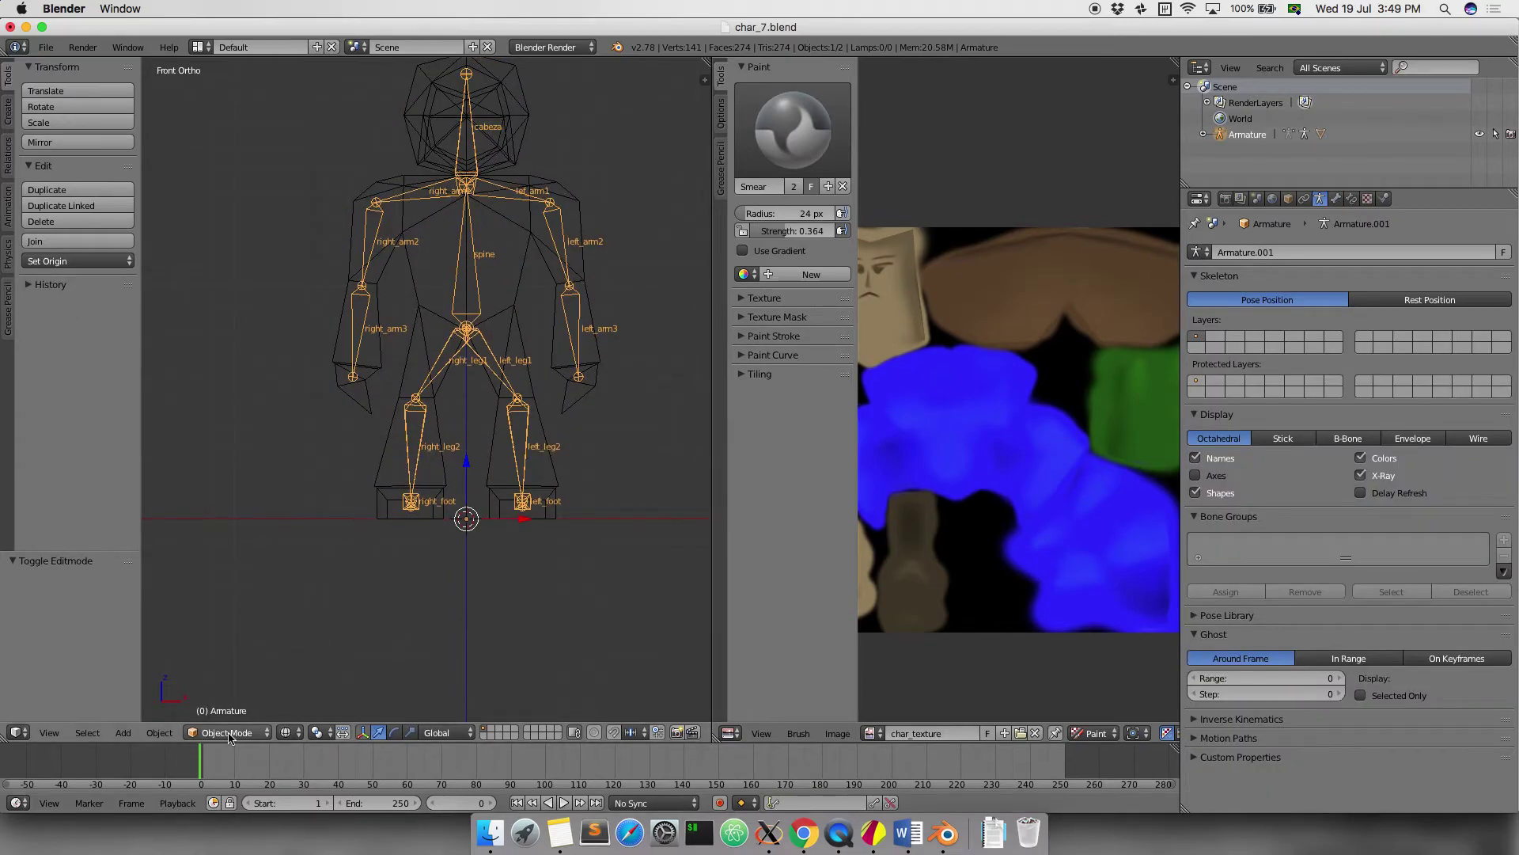
pyautogui.click(229, 732)
pyautogui.click(229, 696)
pyautogui.press('z')
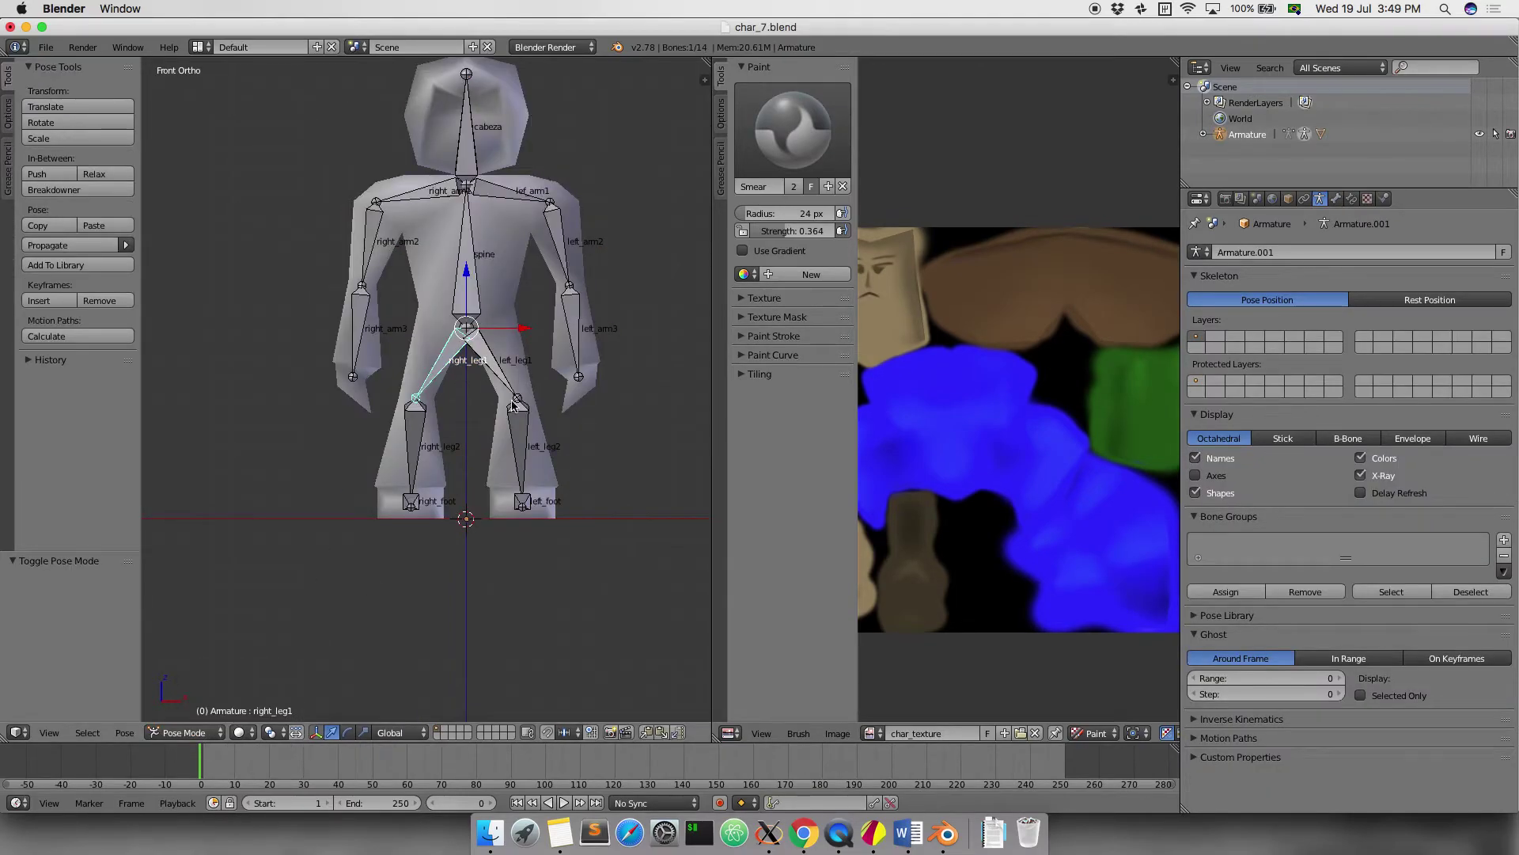
pyautogui.press('r')
pyautogui.press('Escape')
pyautogui.press(']')
pyautogui.press('r')
pyautogui.press('Escape')
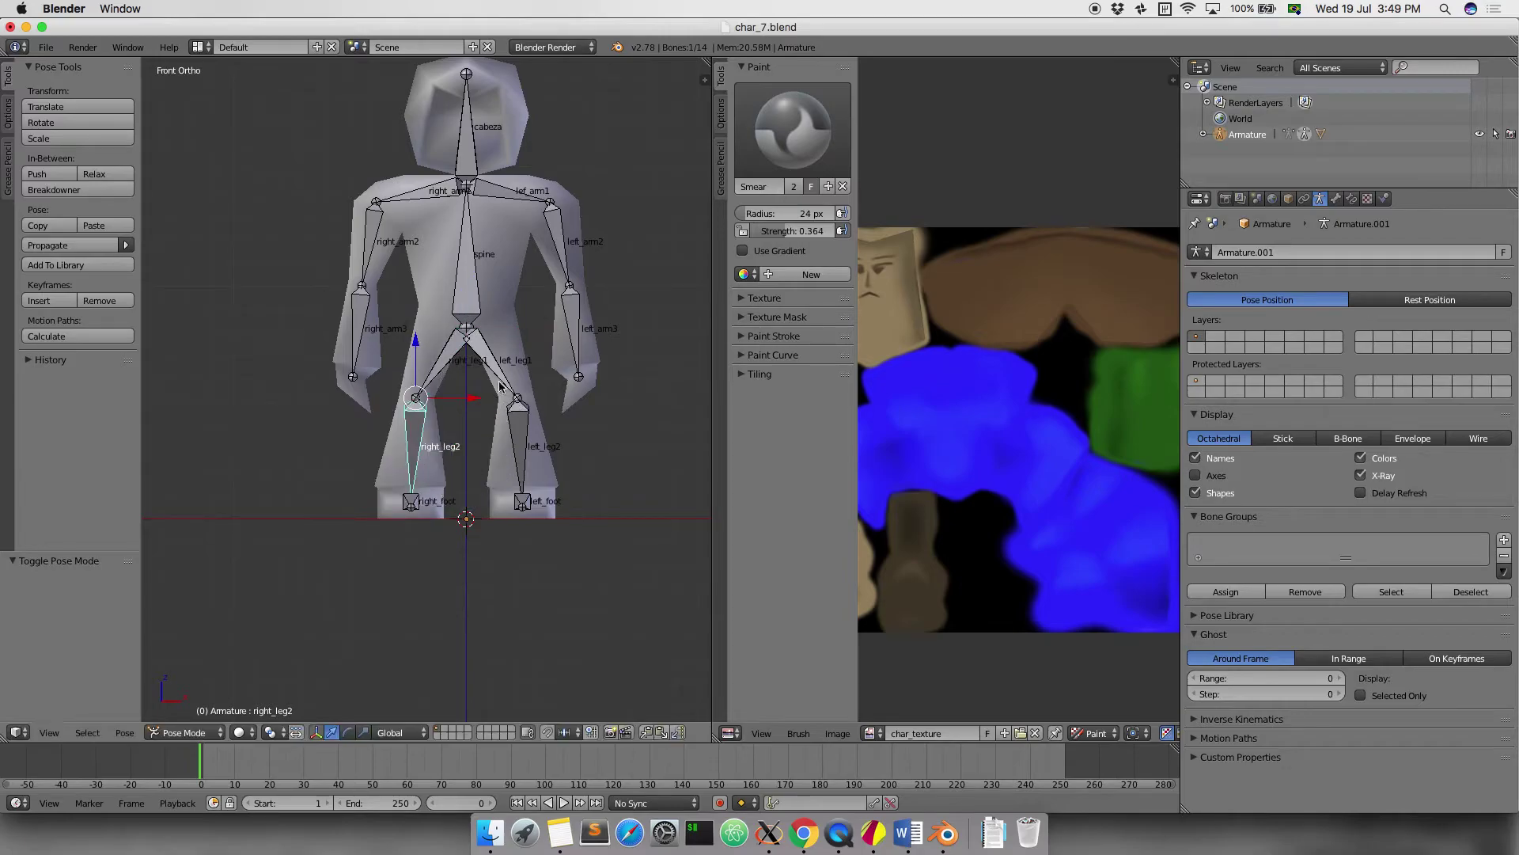
# Test-rotate the right_arm1 and lef_arm1 bones, cancelling each, then return to Object Mode
pyautogui.rightClick(499, 386)
pyautogui.rightClick(428, 205)
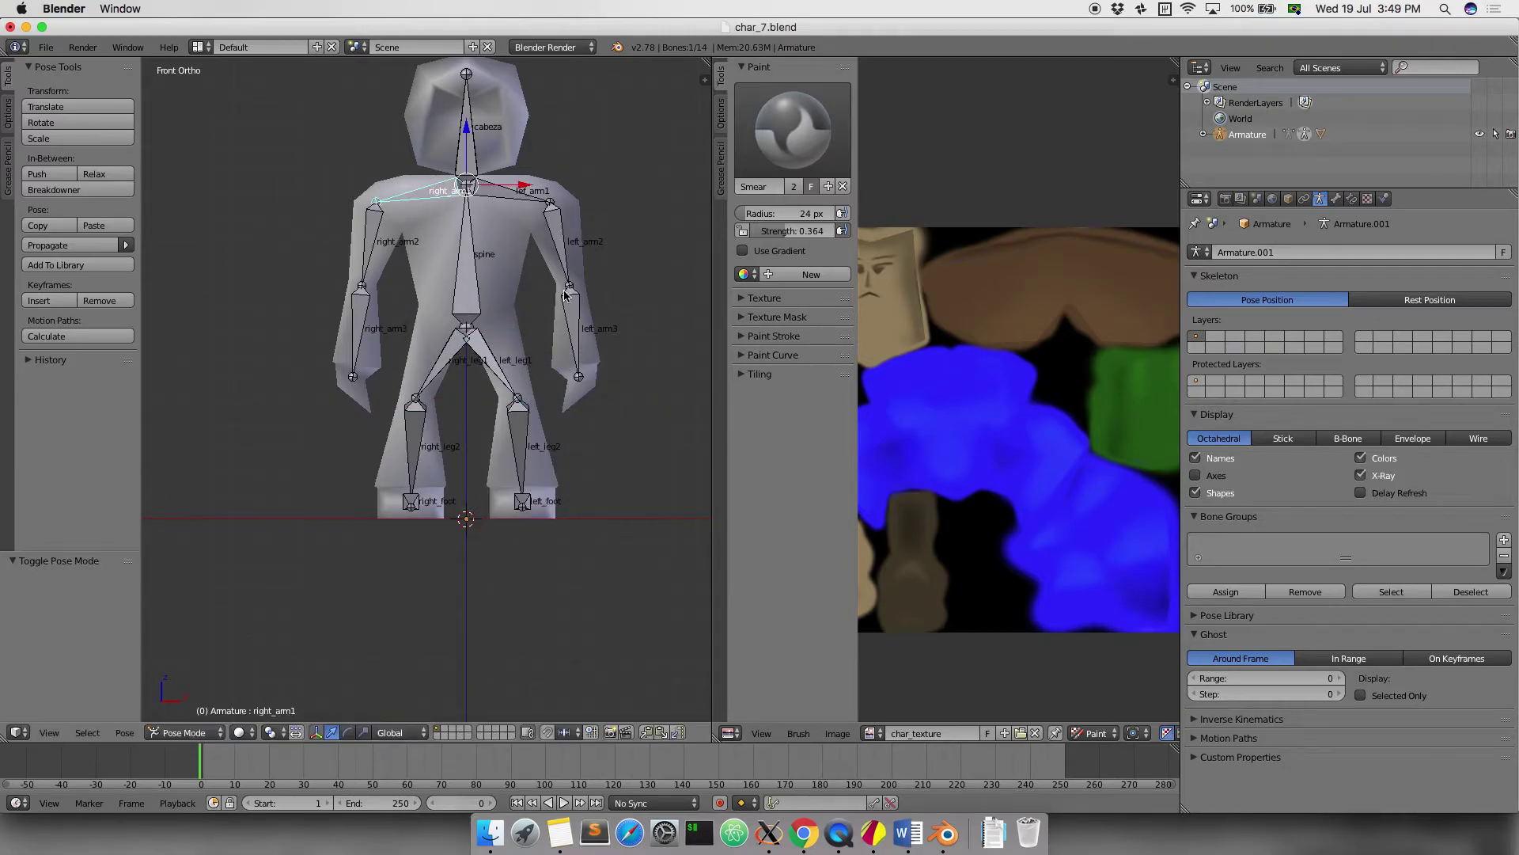
pyautogui.press('r')
pyautogui.rightClick(573, 302)
pyautogui.rightClick(510, 190)
pyautogui.press('r')
pyautogui.rightClick(593, 186)
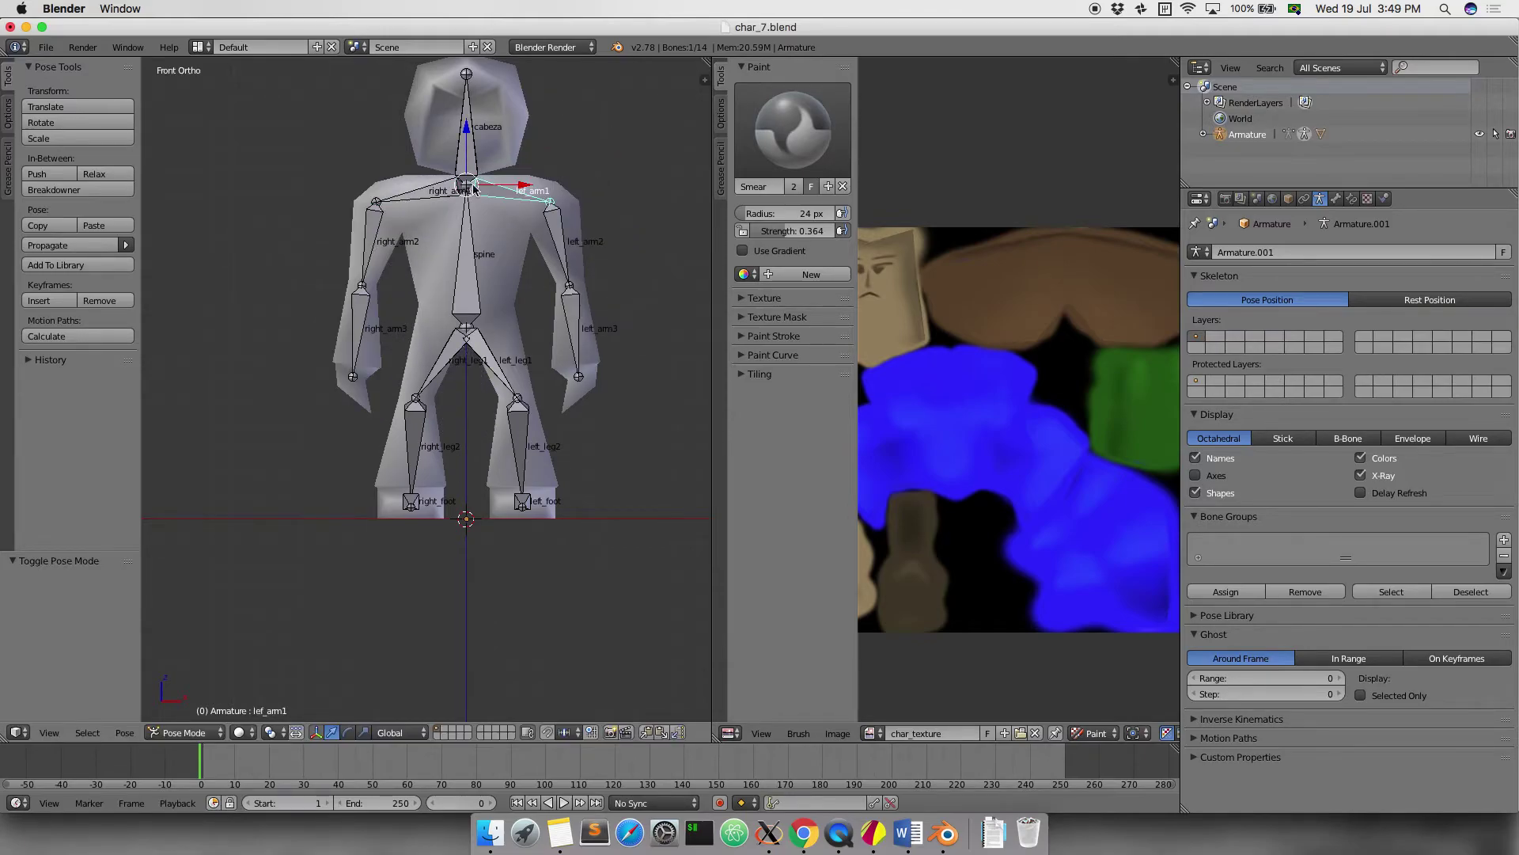
pyautogui.rightClick(431, 192)
pyautogui.press('r')
pyautogui.rightClick(608, 260)
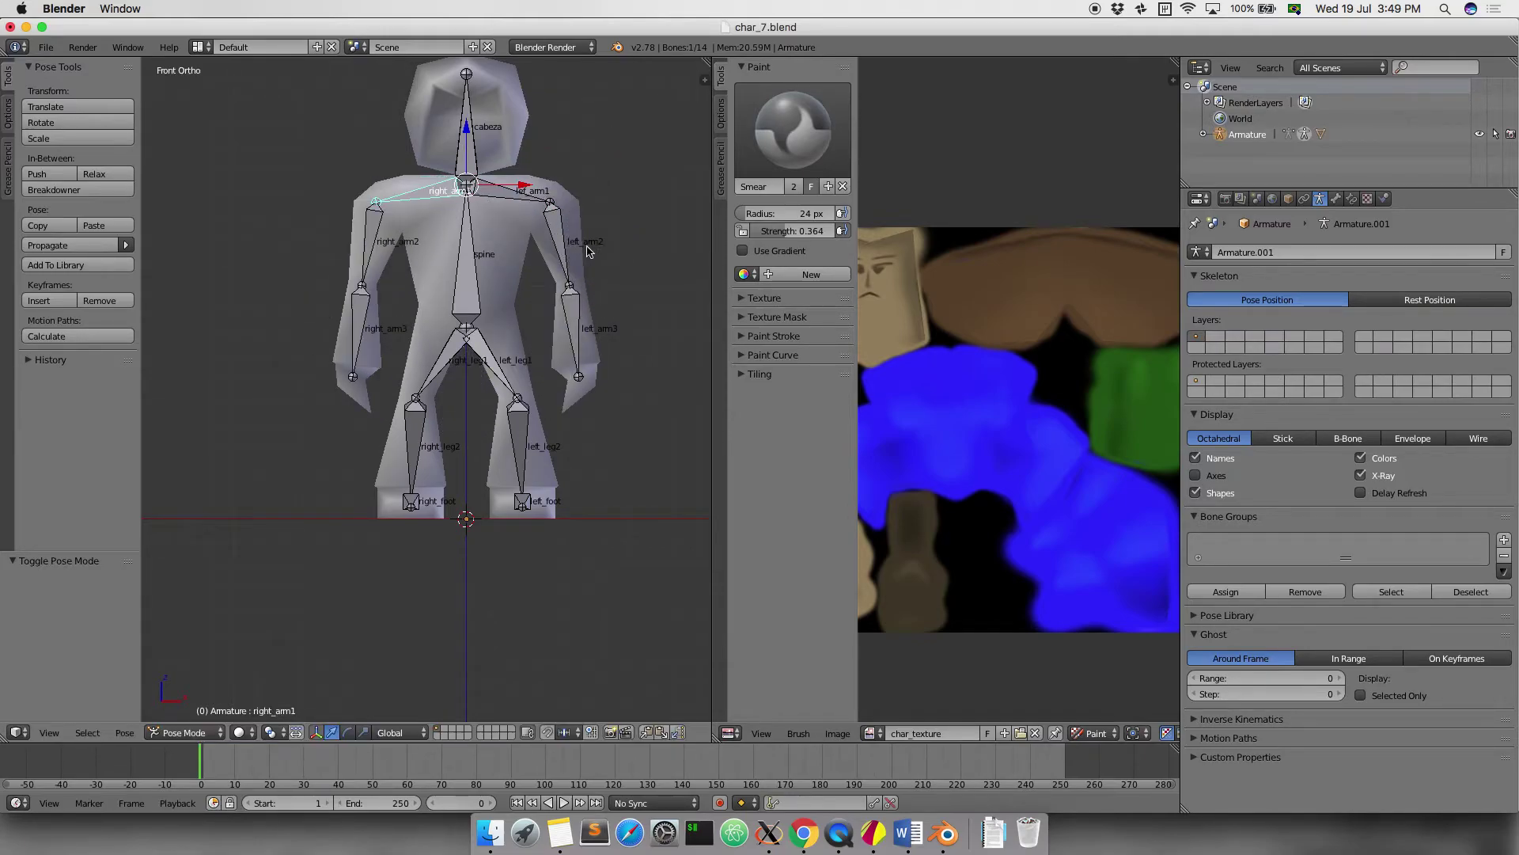
pyautogui.click(183, 732)
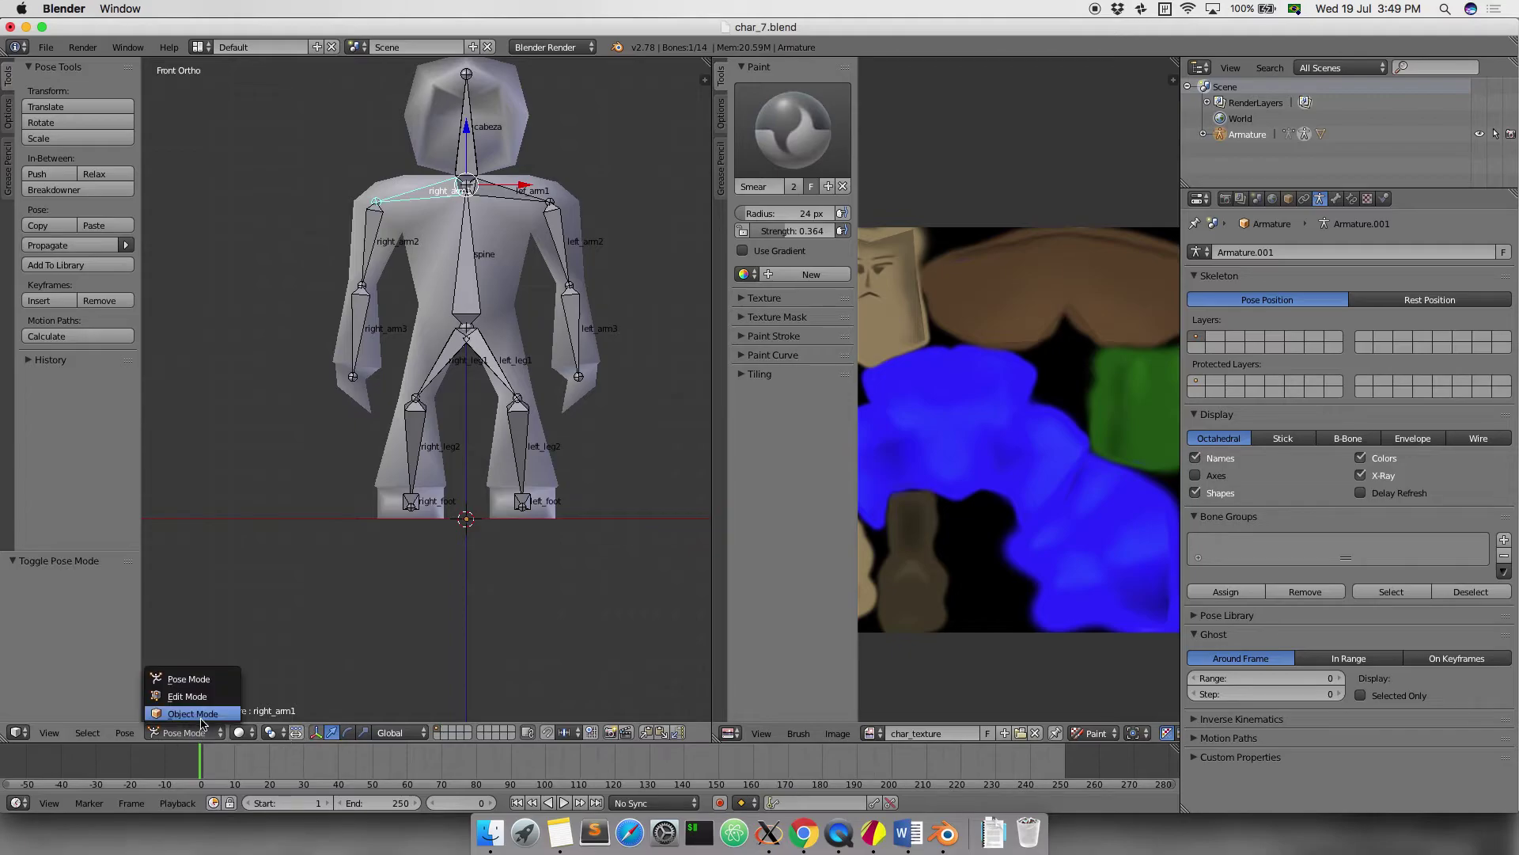
pyautogui.click(190, 676)
pyautogui.rightClick(433, 231)
pyautogui.press('Tab')
pyautogui.press('a')
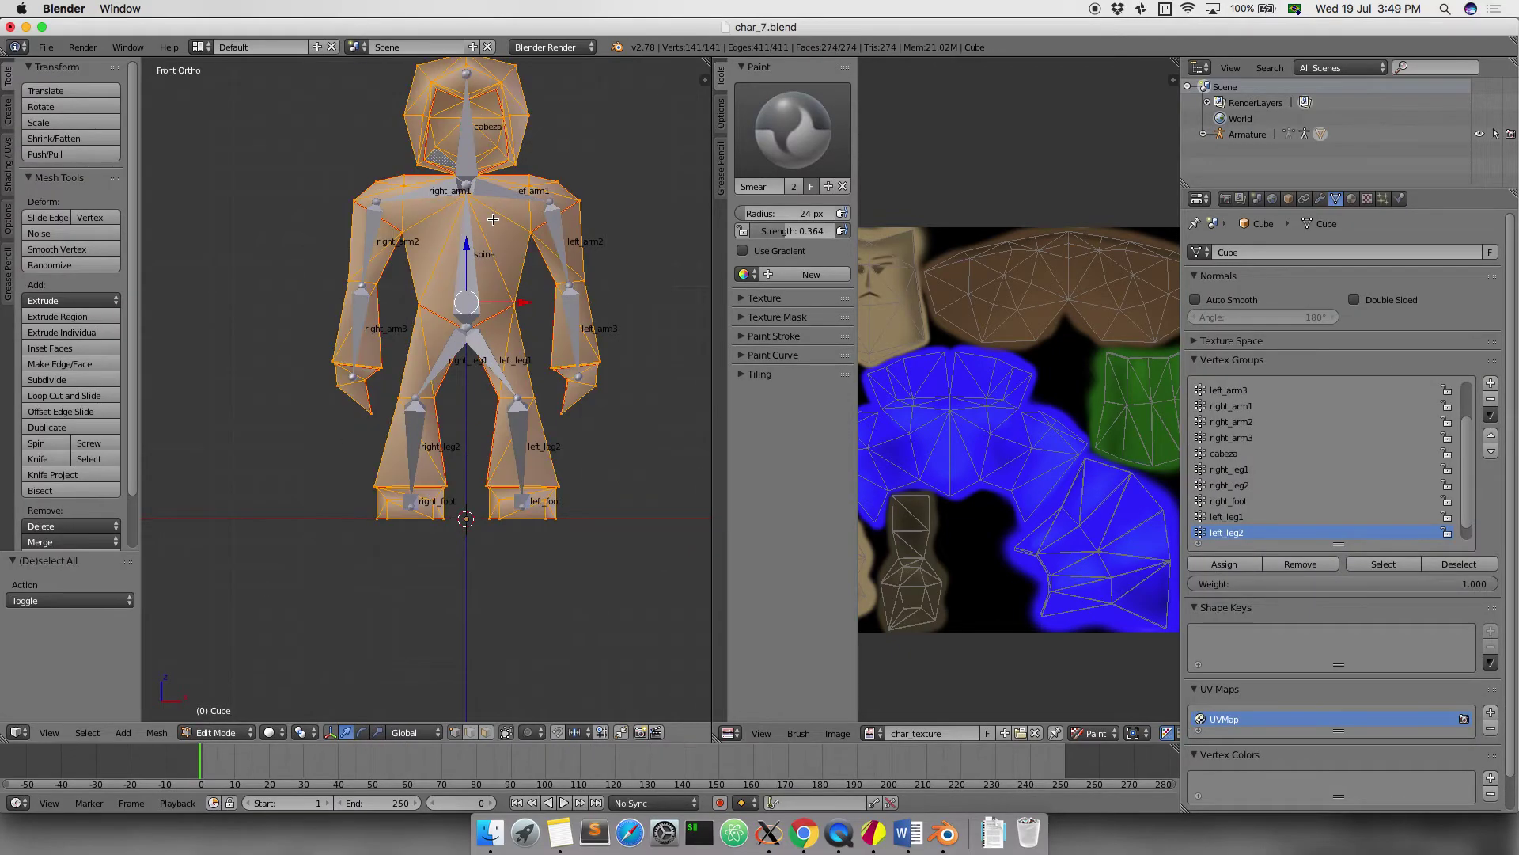
pyautogui.press('a')
pyautogui.keyDown('shift'); pyautogui.moveTo(493, 234); pyautogui.dragTo(492, 305, button='middle'); pyautogui.keyUp('shift')
pyautogui.scroll(1, 493, 306)
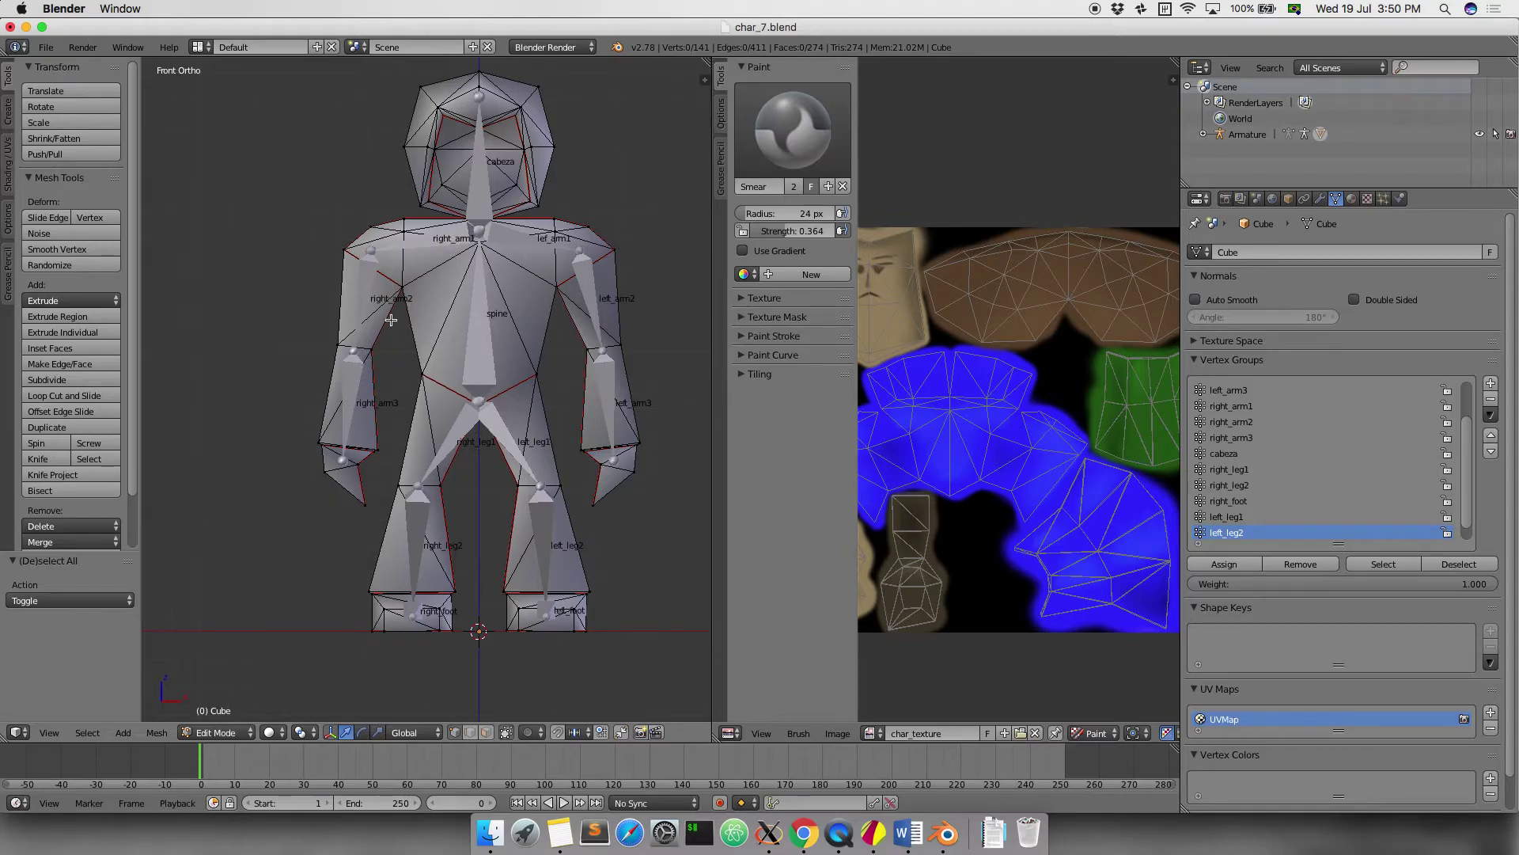
pyautogui.scroll(2, 1295, 458)
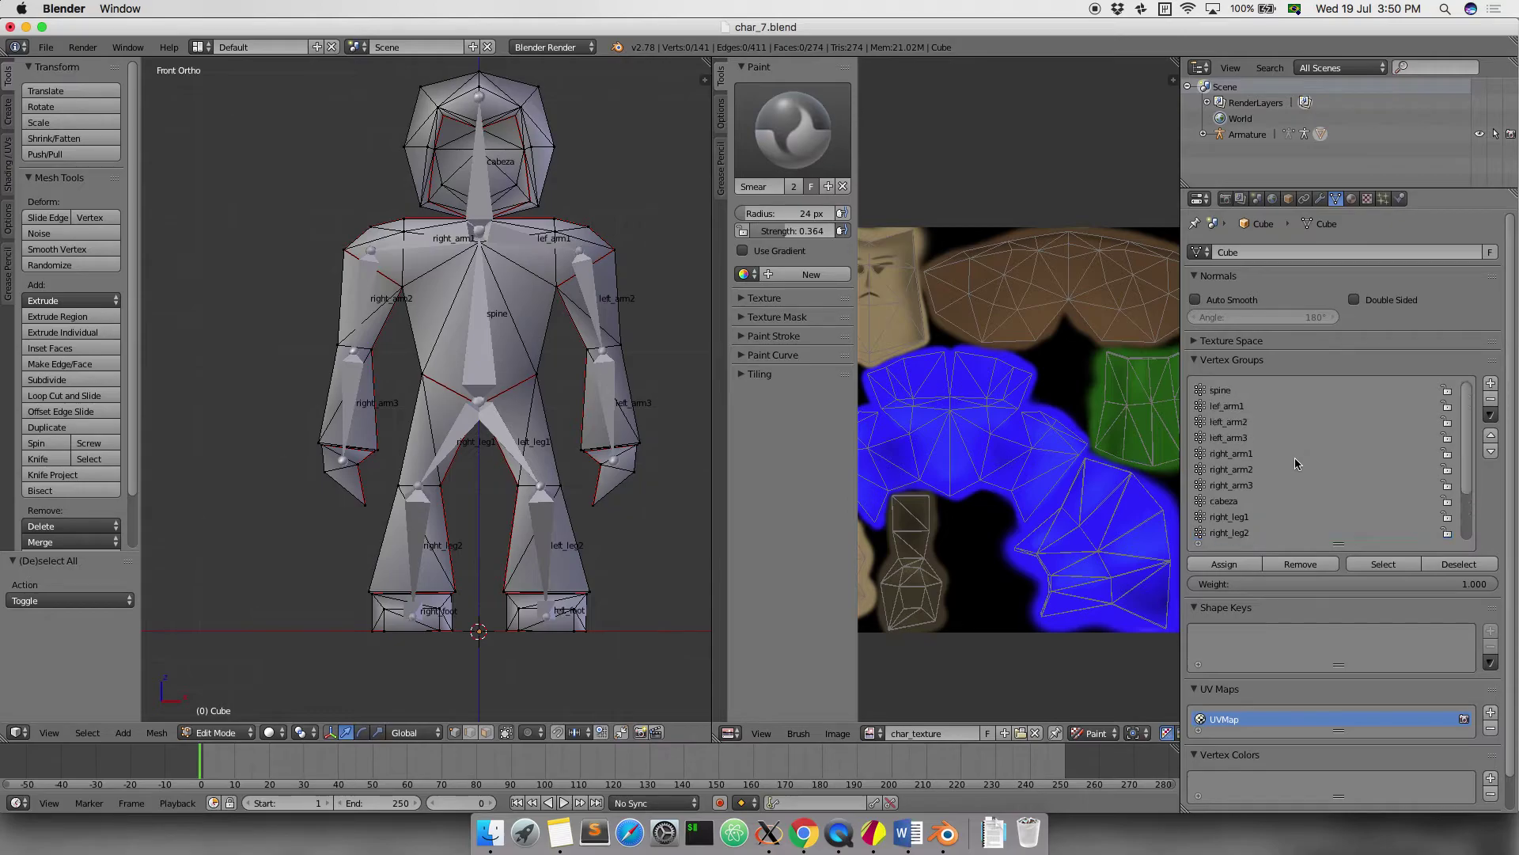
pyautogui.scroll(-2, 1295, 457)
pyautogui.scroll(3, 1294, 457)
pyautogui.scroll(-2, 1266, 483)
pyautogui.scroll(2, 1262, 471)
pyautogui.click(1384, 563)
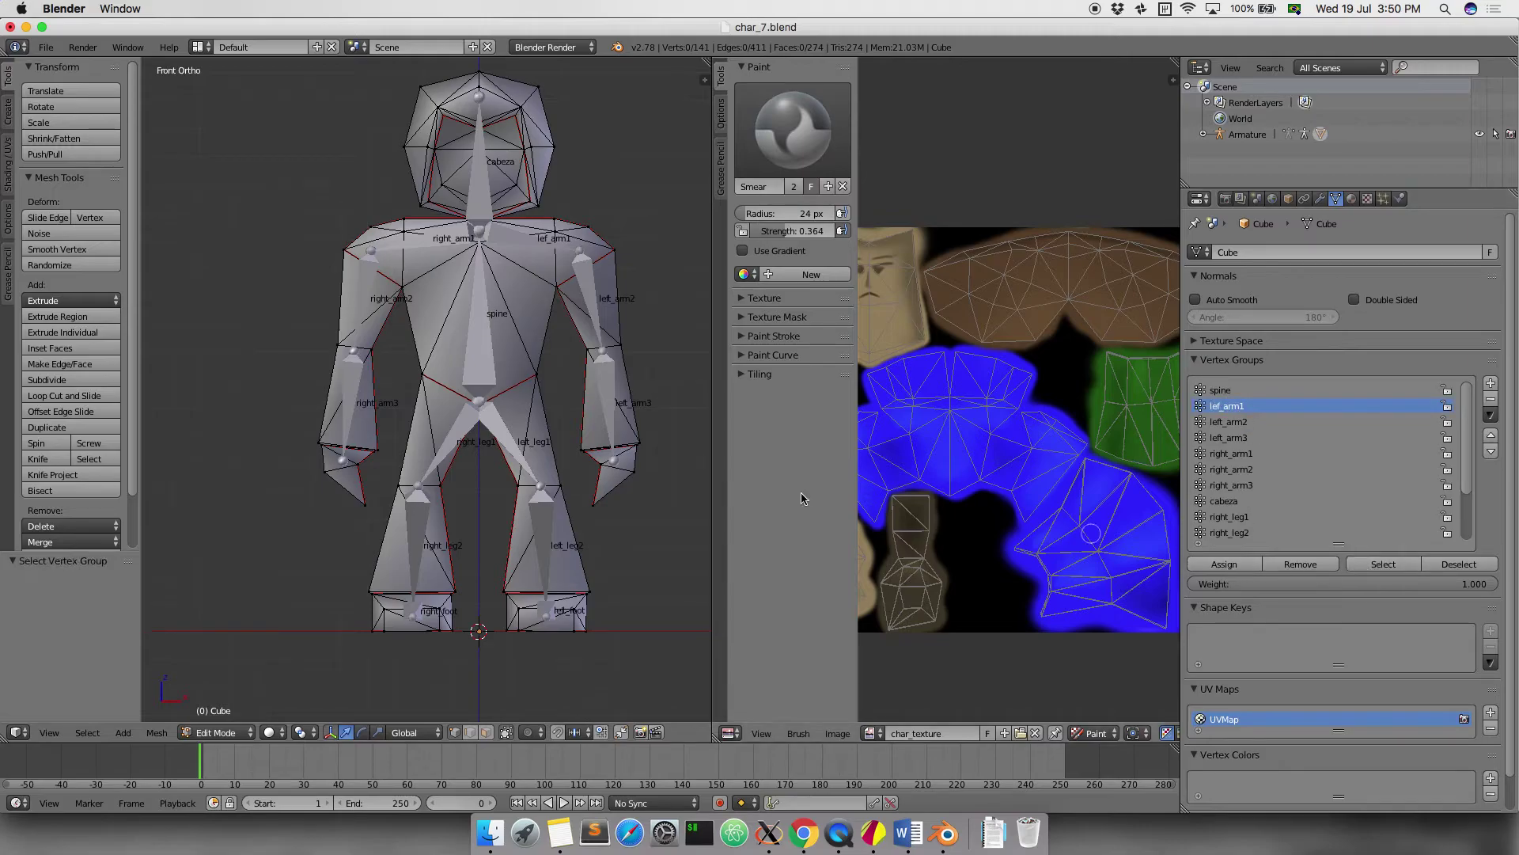
pyautogui.press('a')
pyautogui.press('a')
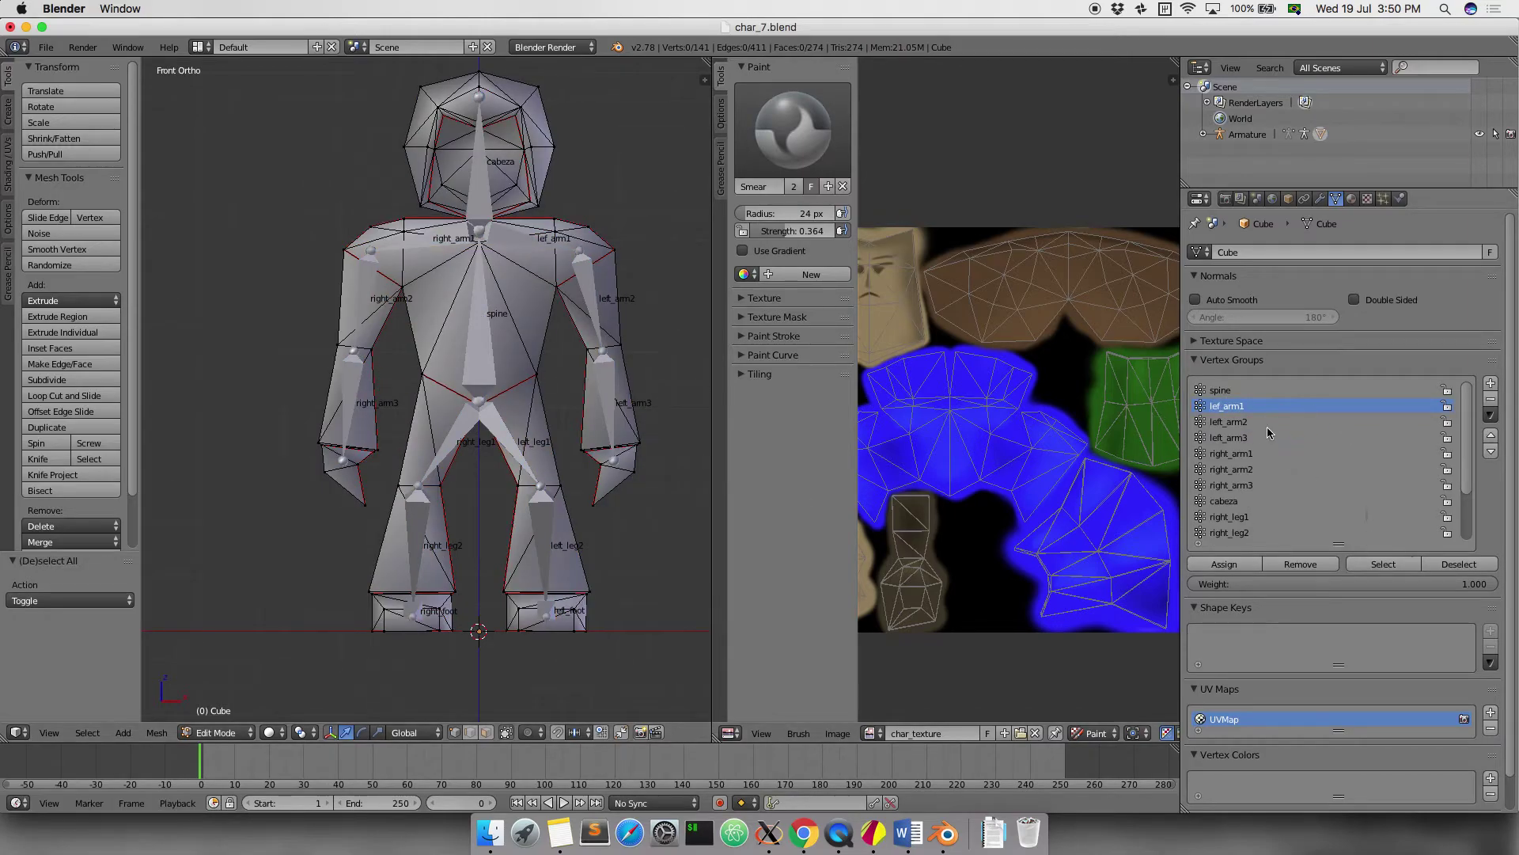
pyautogui.click(1379, 563)
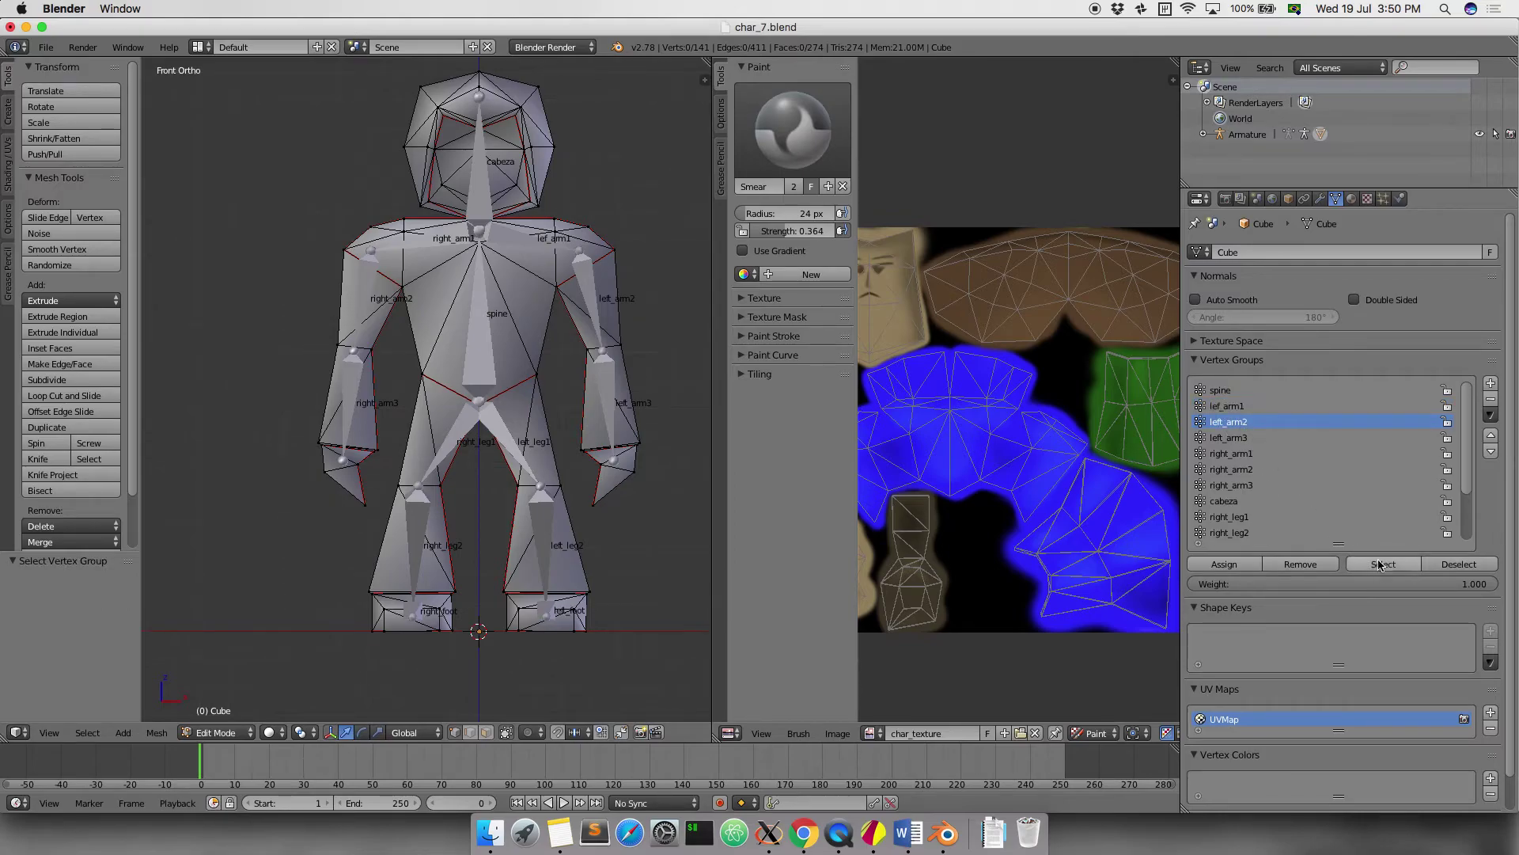
# Remove the right-arm vertices from left_arm2 and left_arm3, then confirm left_arm3 is empty
pyautogui.click(1379, 563)
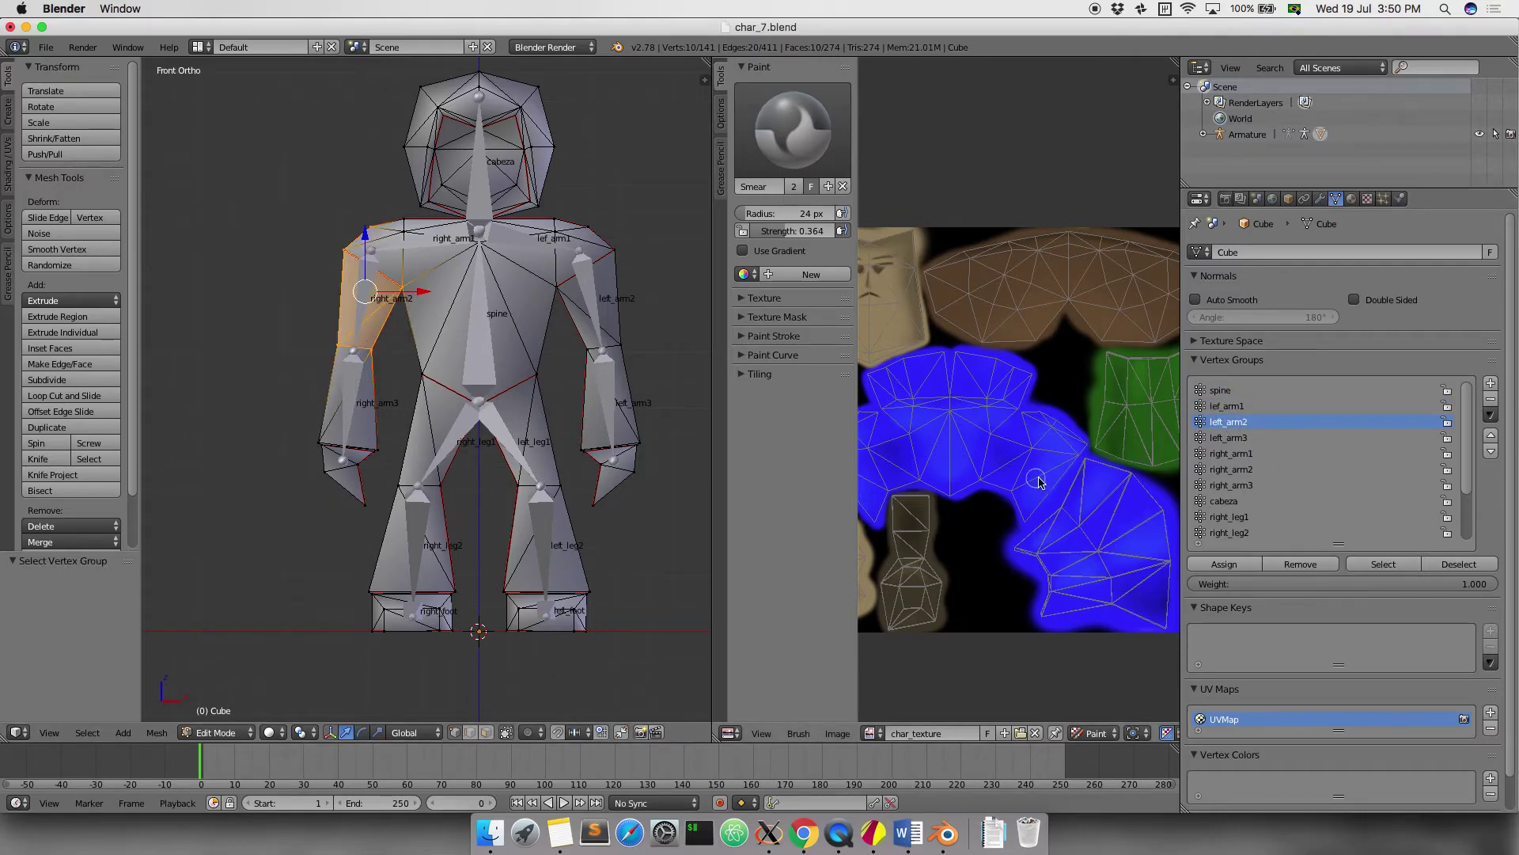
pyautogui.click(1322, 566)
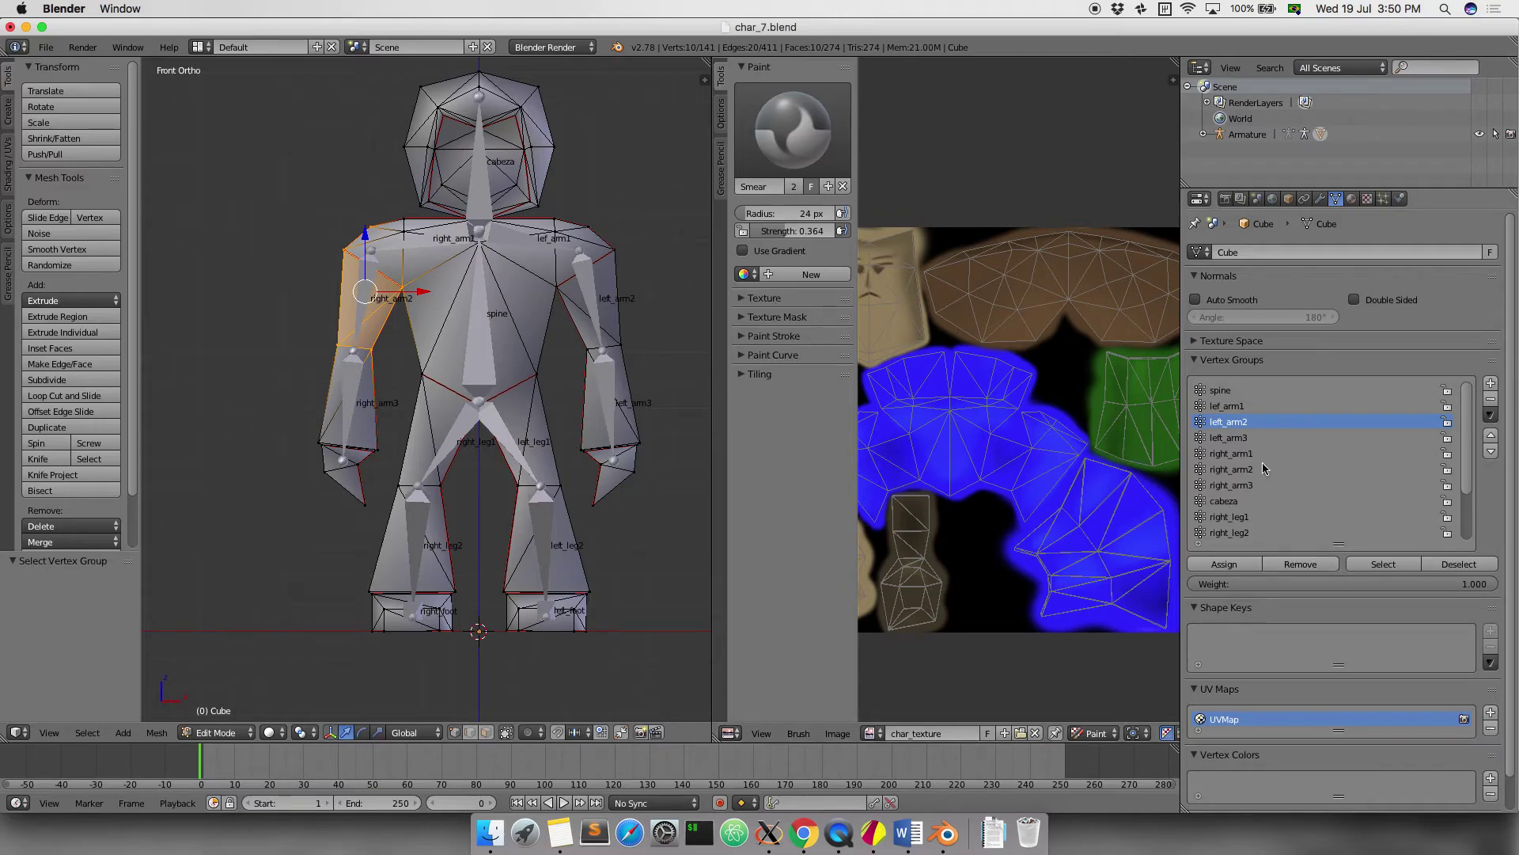
pyautogui.press('a')
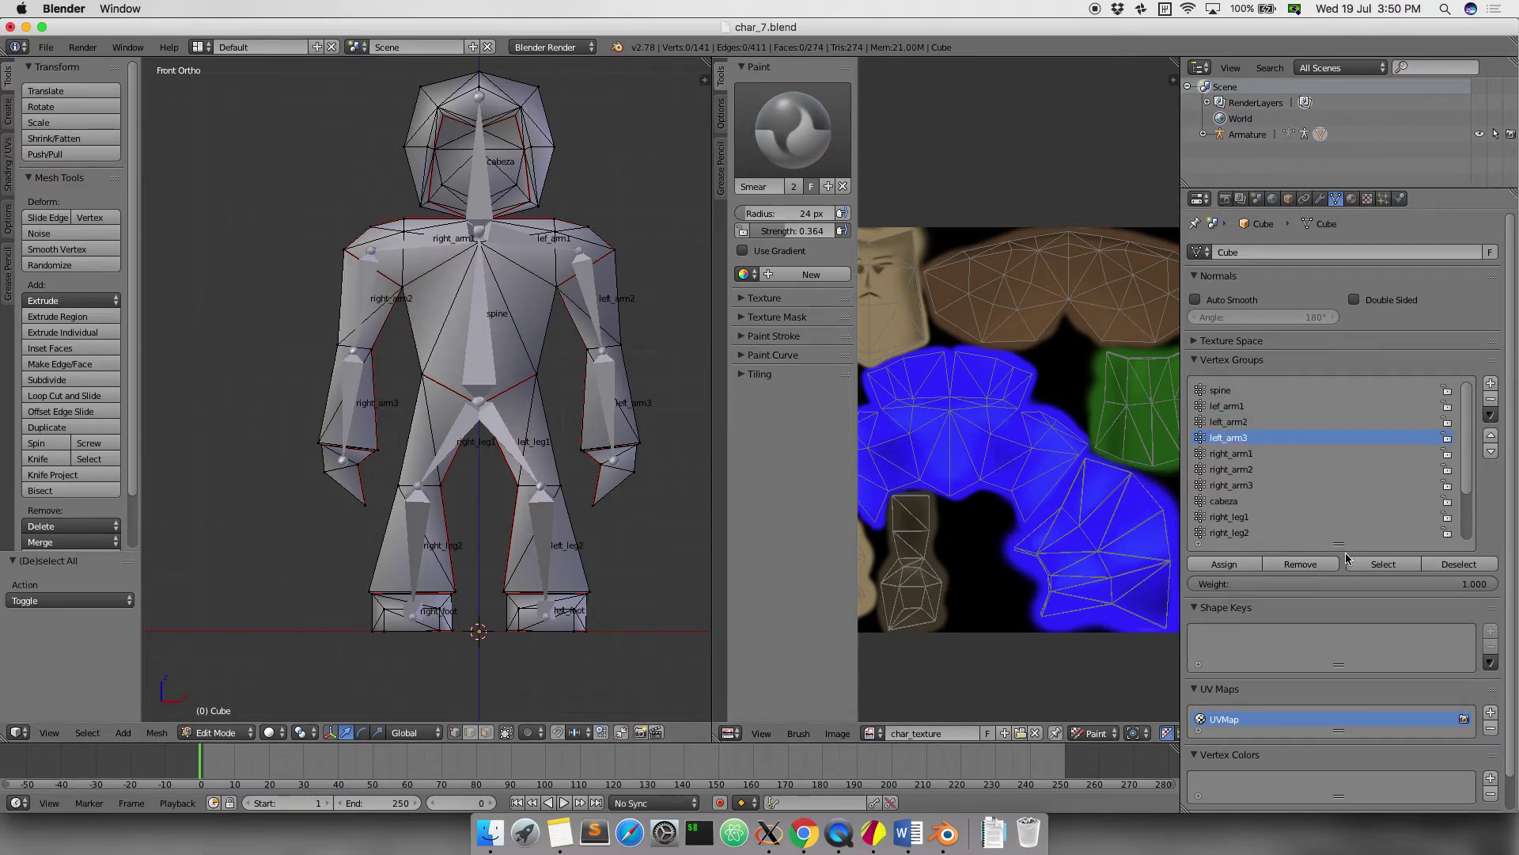
pyautogui.click(1371, 562)
pyautogui.click(1310, 568)
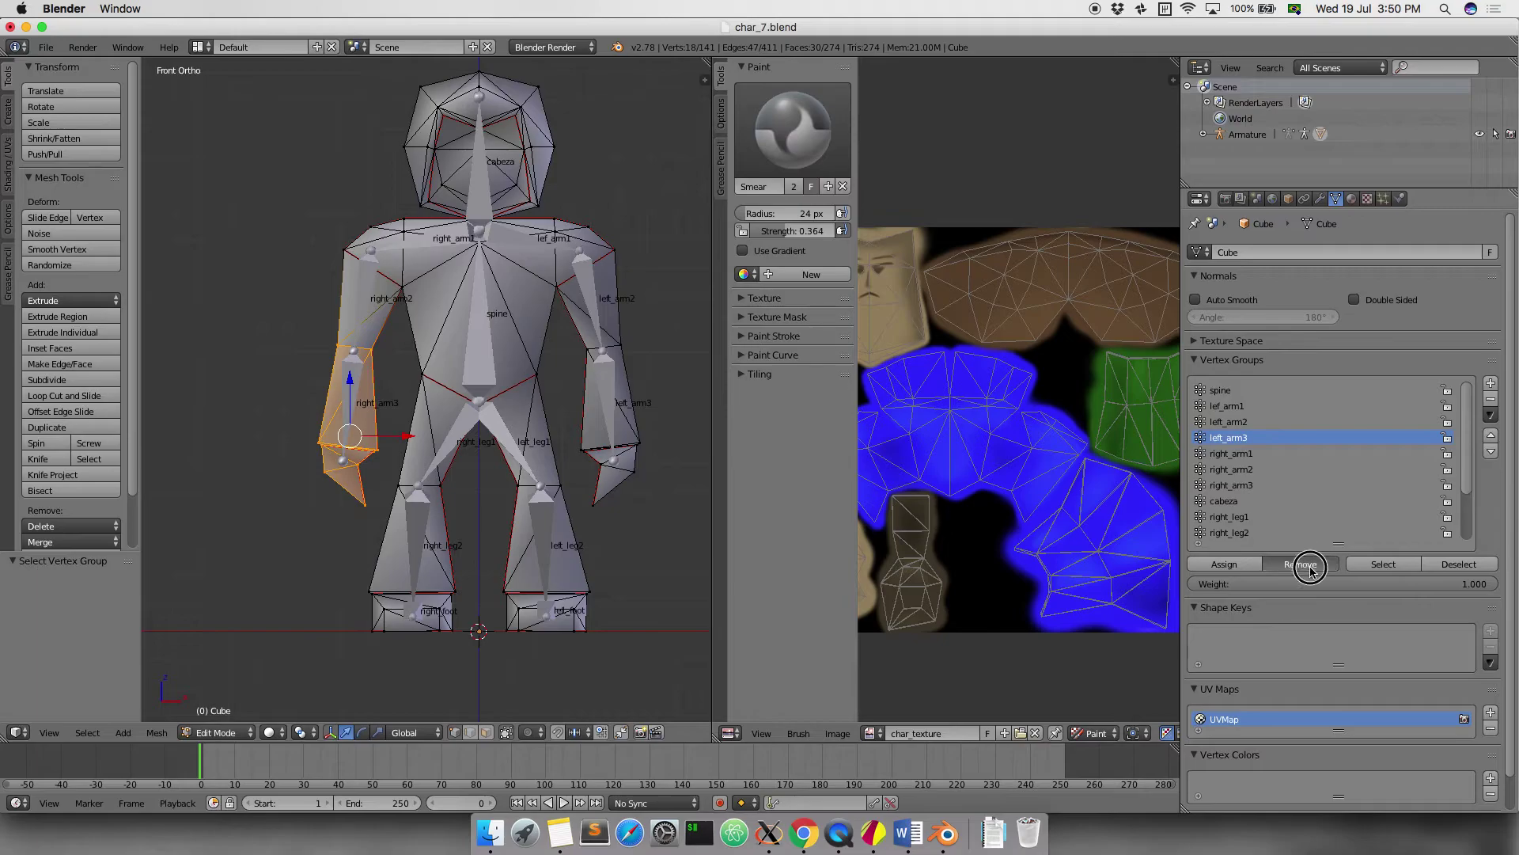
pyautogui.press('a')
pyautogui.click(1386, 563)
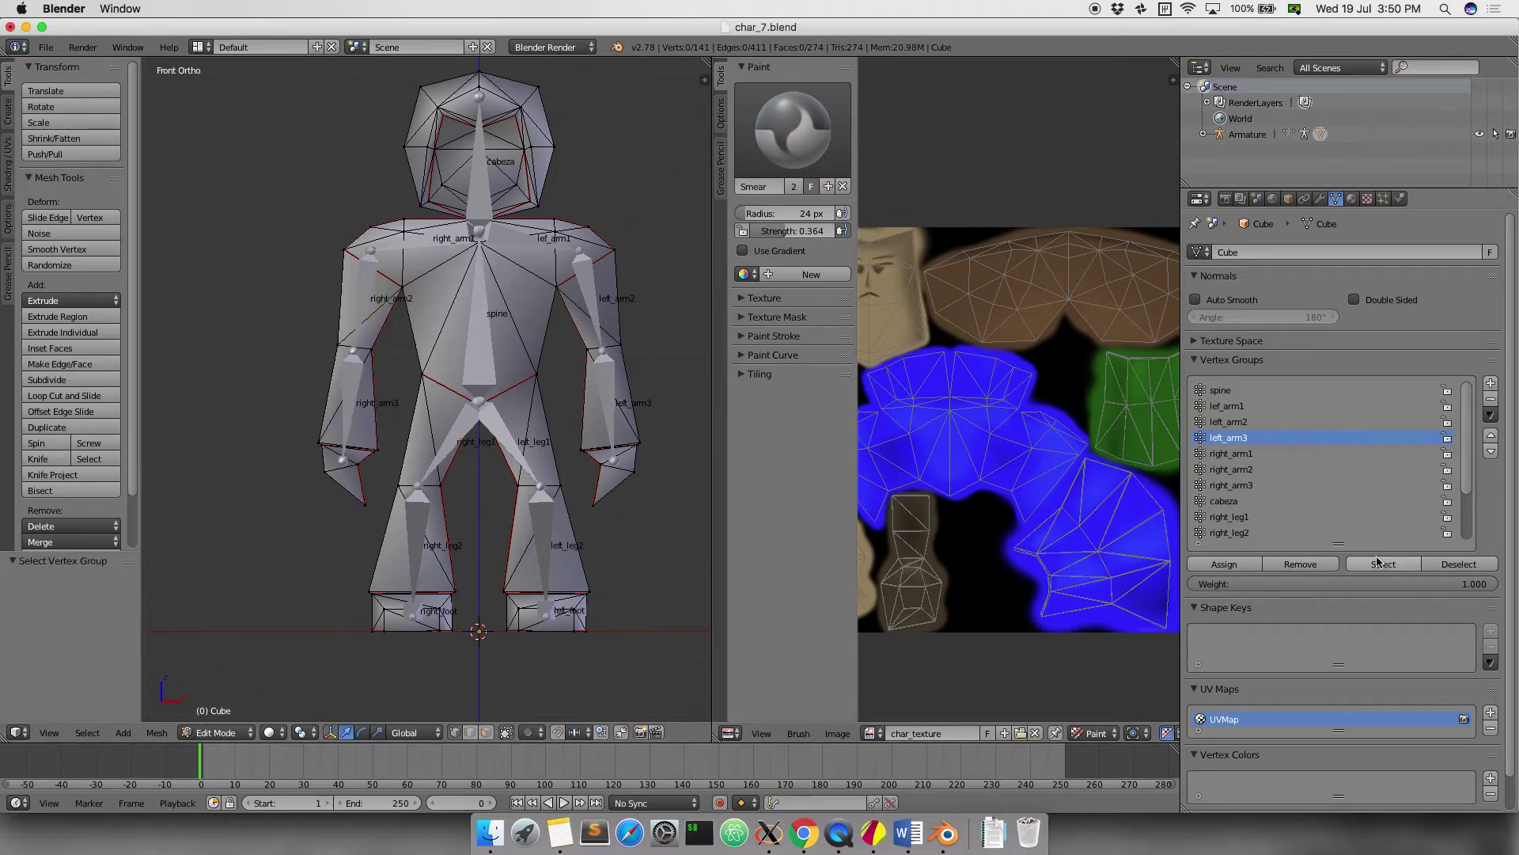
# In wireframe, box-select the left elbow and forearm vertices, then clear the selection
pyautogui.press('z')
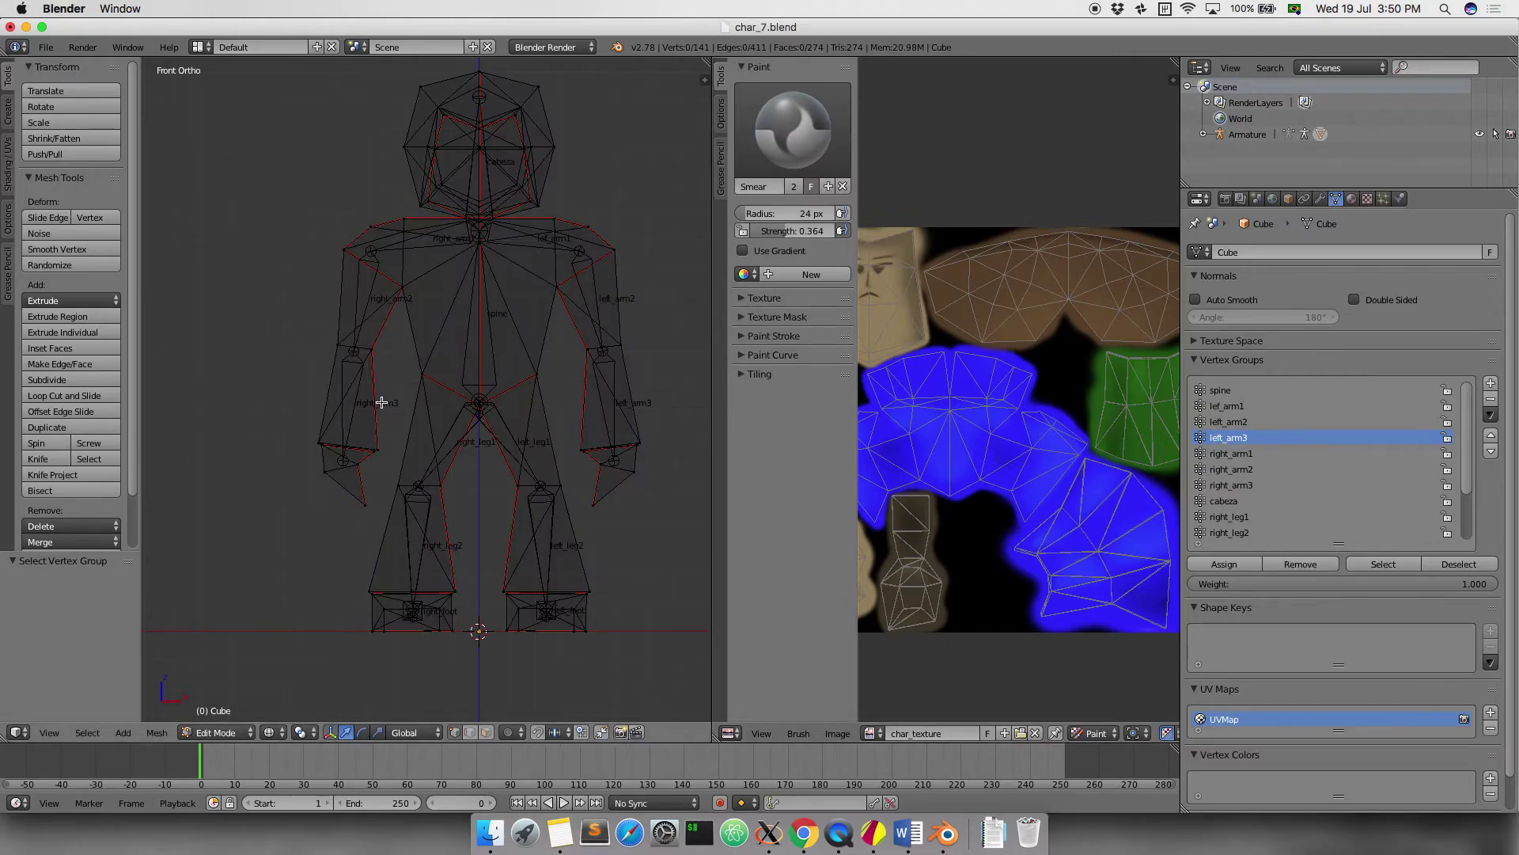
pyautogui.keyDown('shift'); pyautogui.hscroll(3, 552, 407); pyautogui.keyUp('shift')
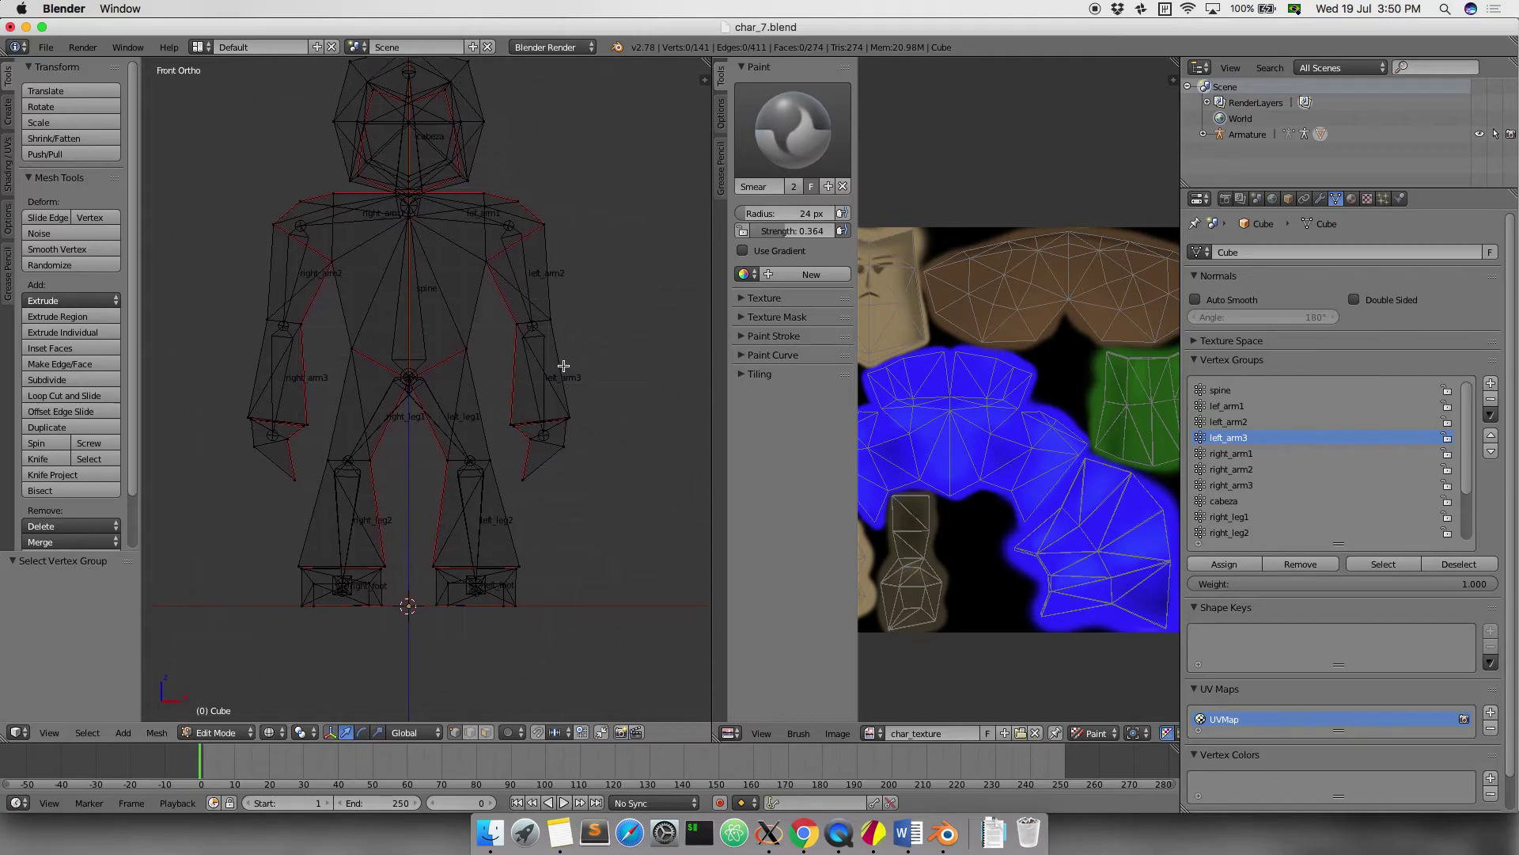
pyautogui.press('b')
pyautogui.moveTo(585, 310); pyautogui.dragTo(502, 335)
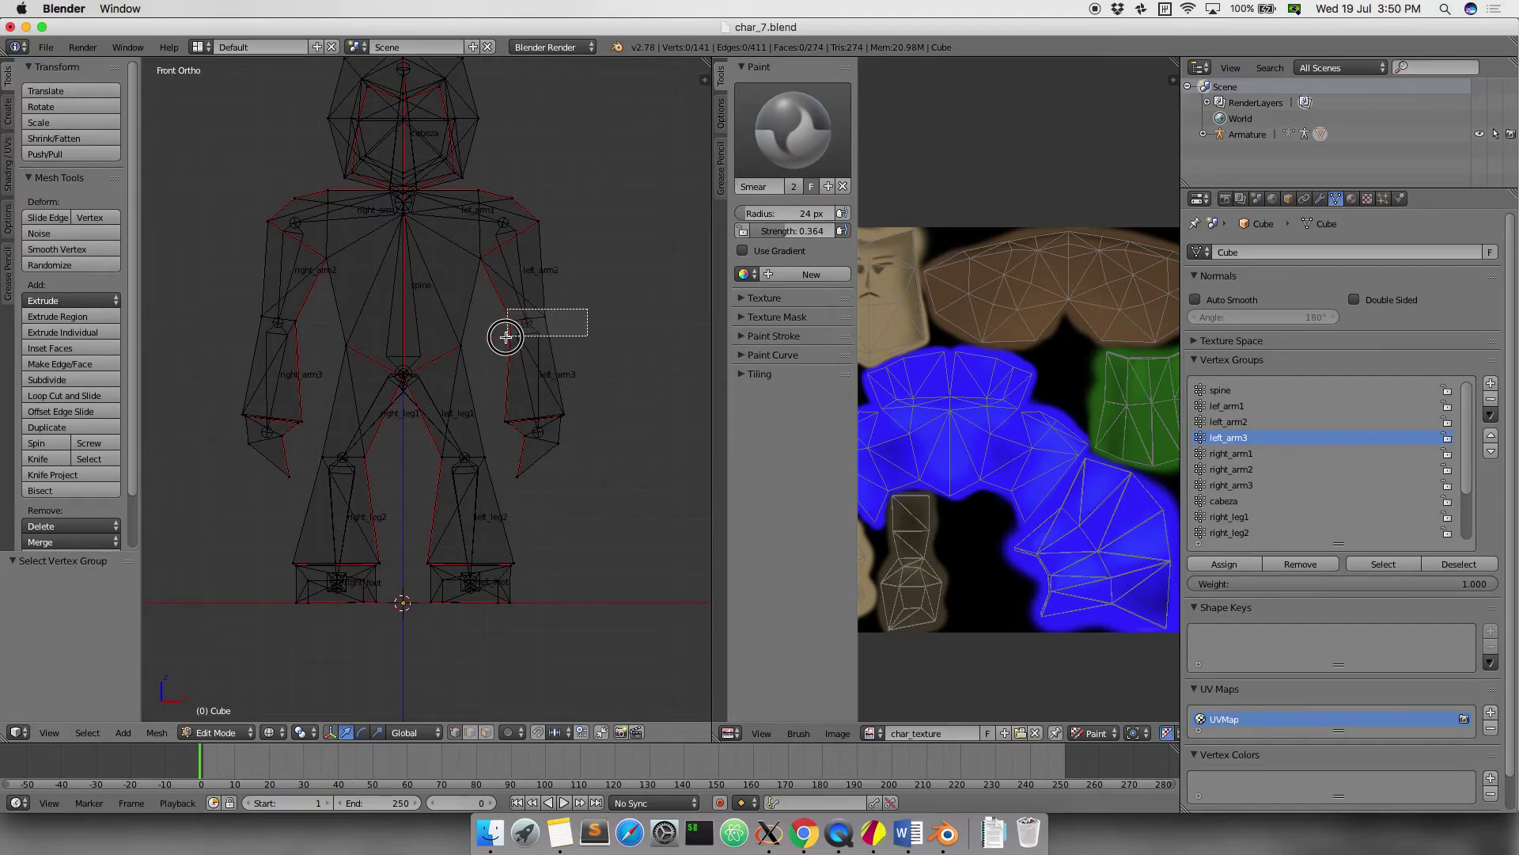
pyautogui.press('b')
pyautogui.moveTo(612, 396); pyautogui.dragTo(503, 451)
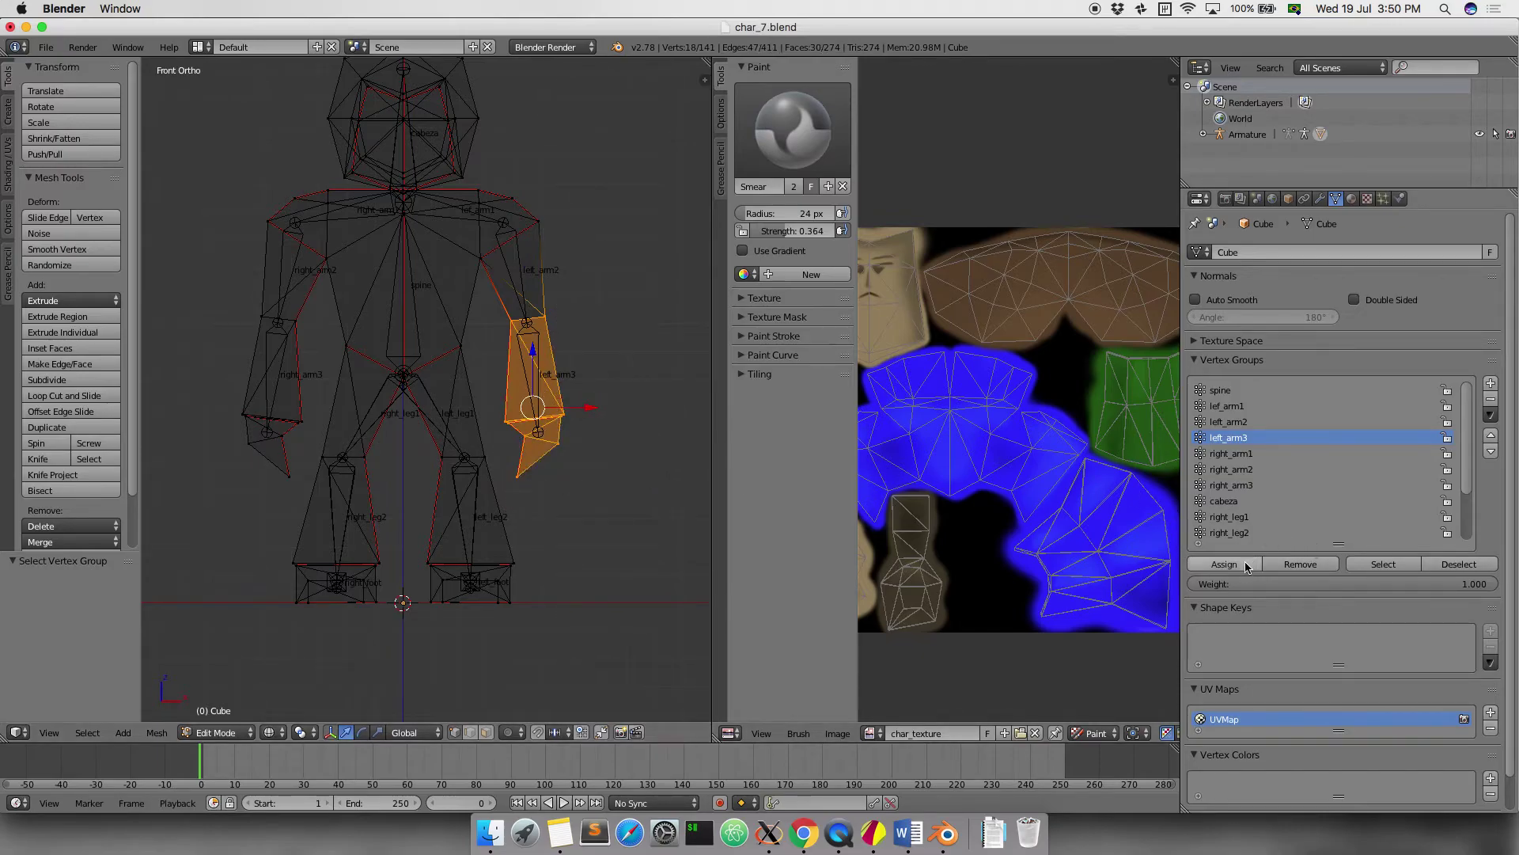
pyautogui.press('a')
# Box-select the left upper arm and assign it to the left_arm2 group
pyautogui.press('b')
pyautogui.moveTo(575, 215); pyautogui.dragTo(499, 324)
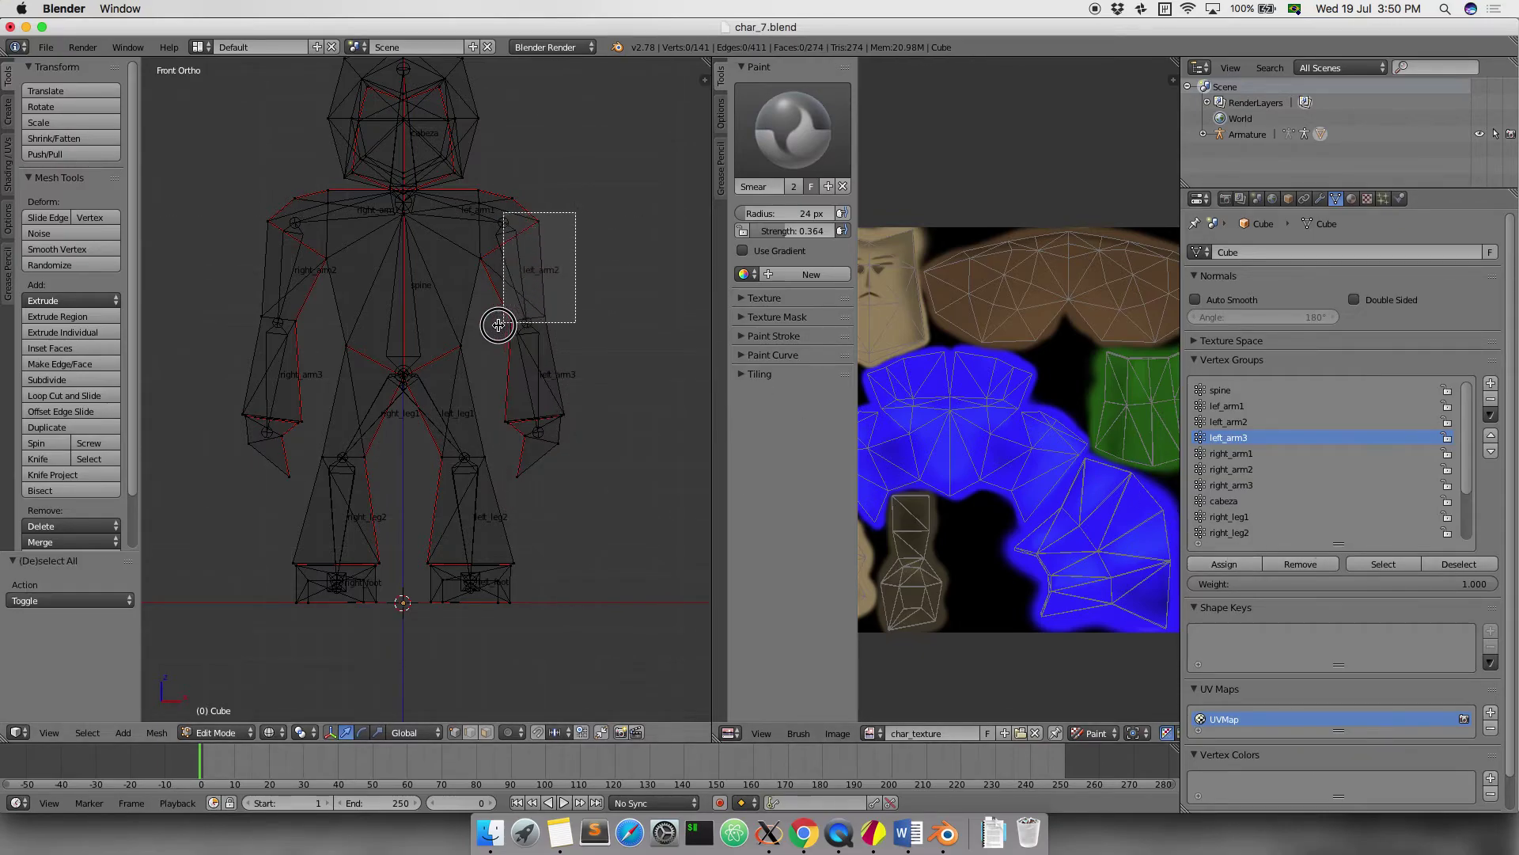
pyautogui.moveTo(457, 273); pyautogui.dragTo(524, 162)
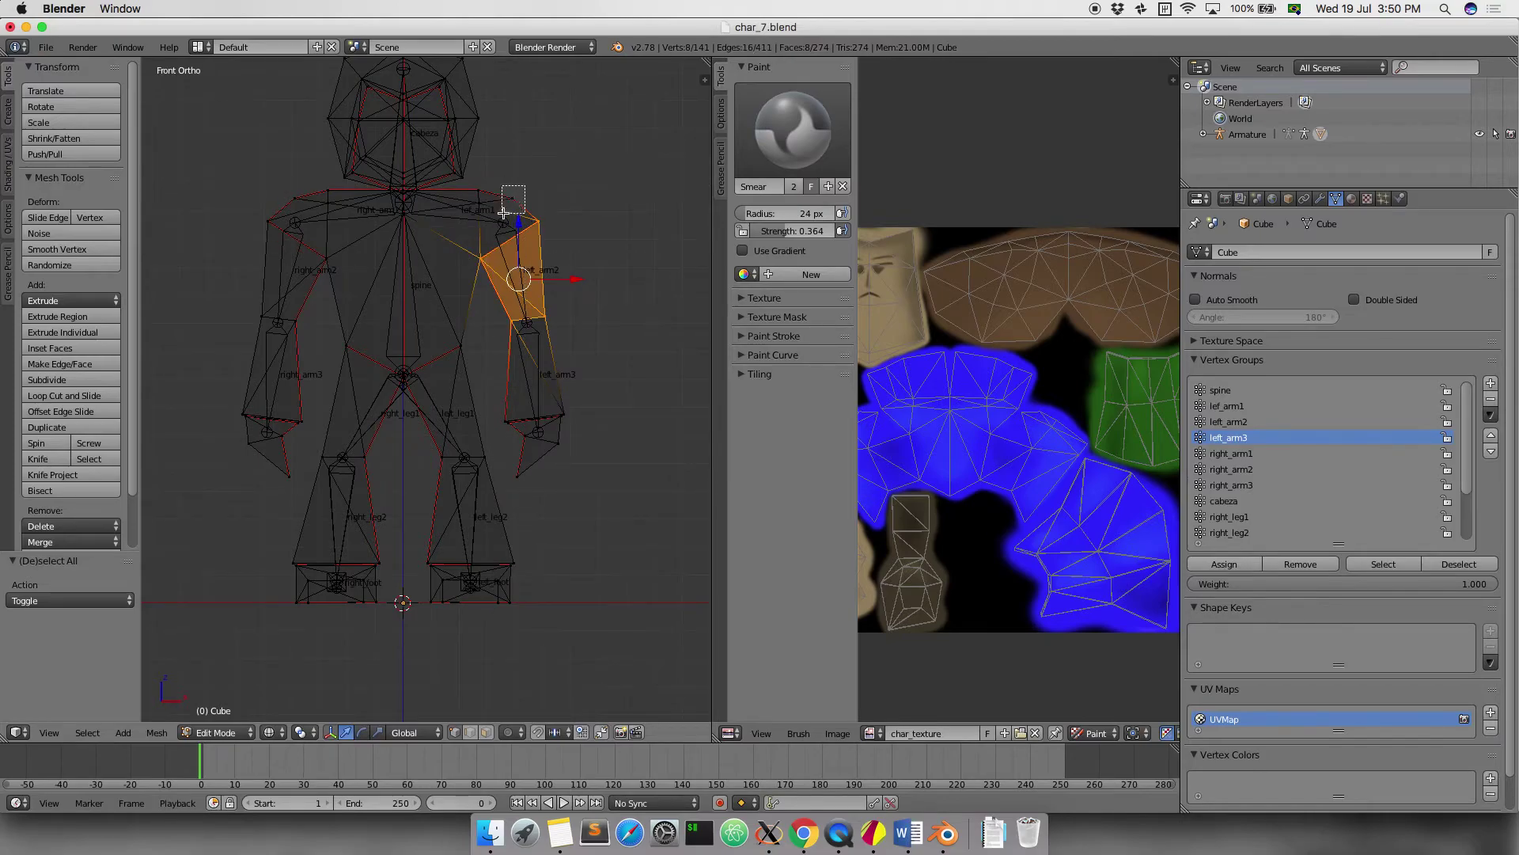
pyautogui.click(1247, 421)
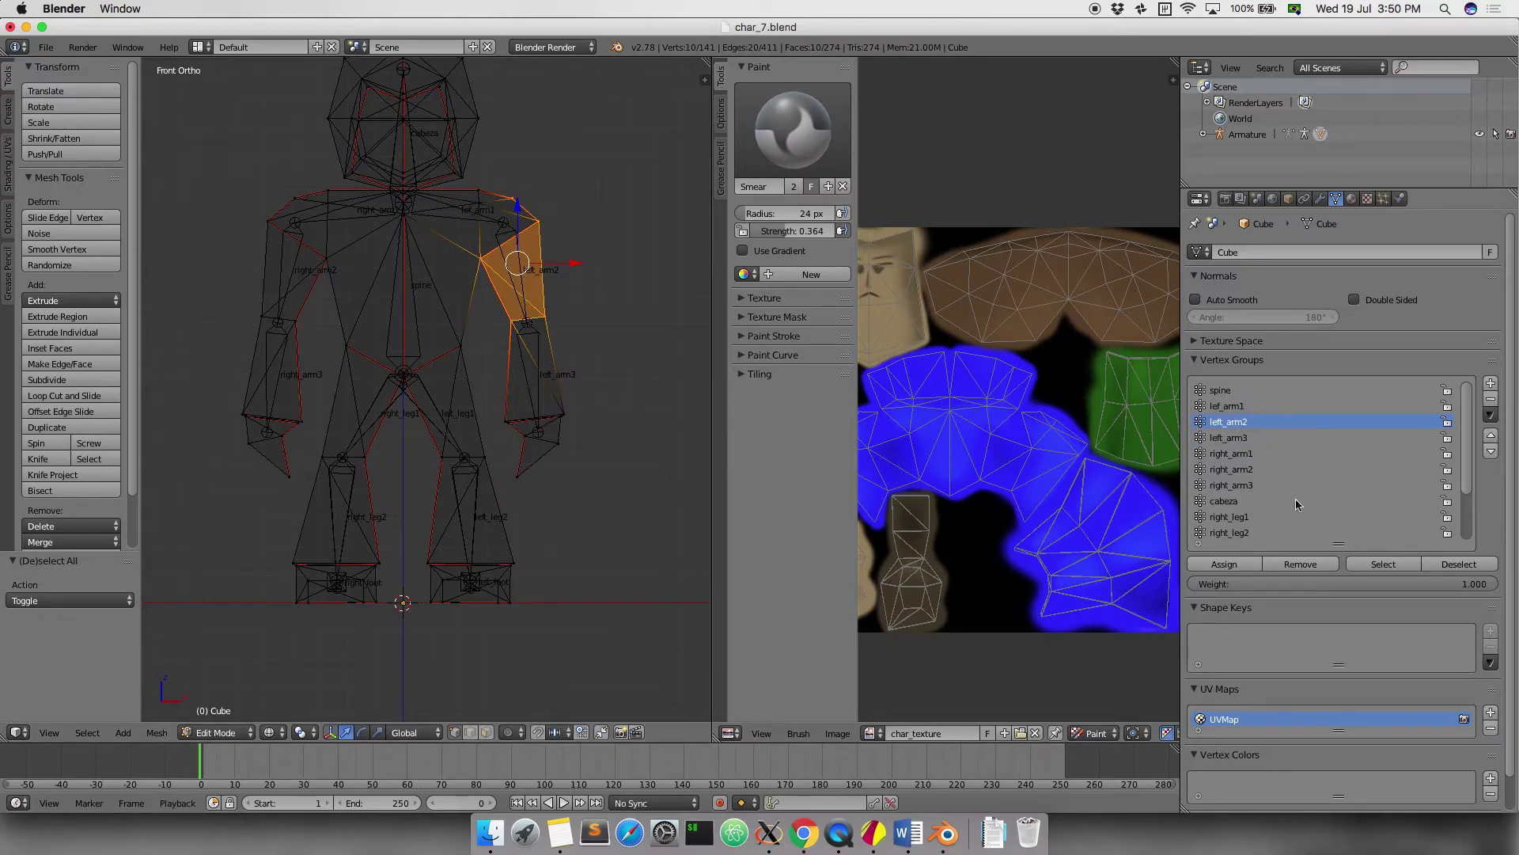
pyautogui.click(1246, 565)
pyautogui.press('a')
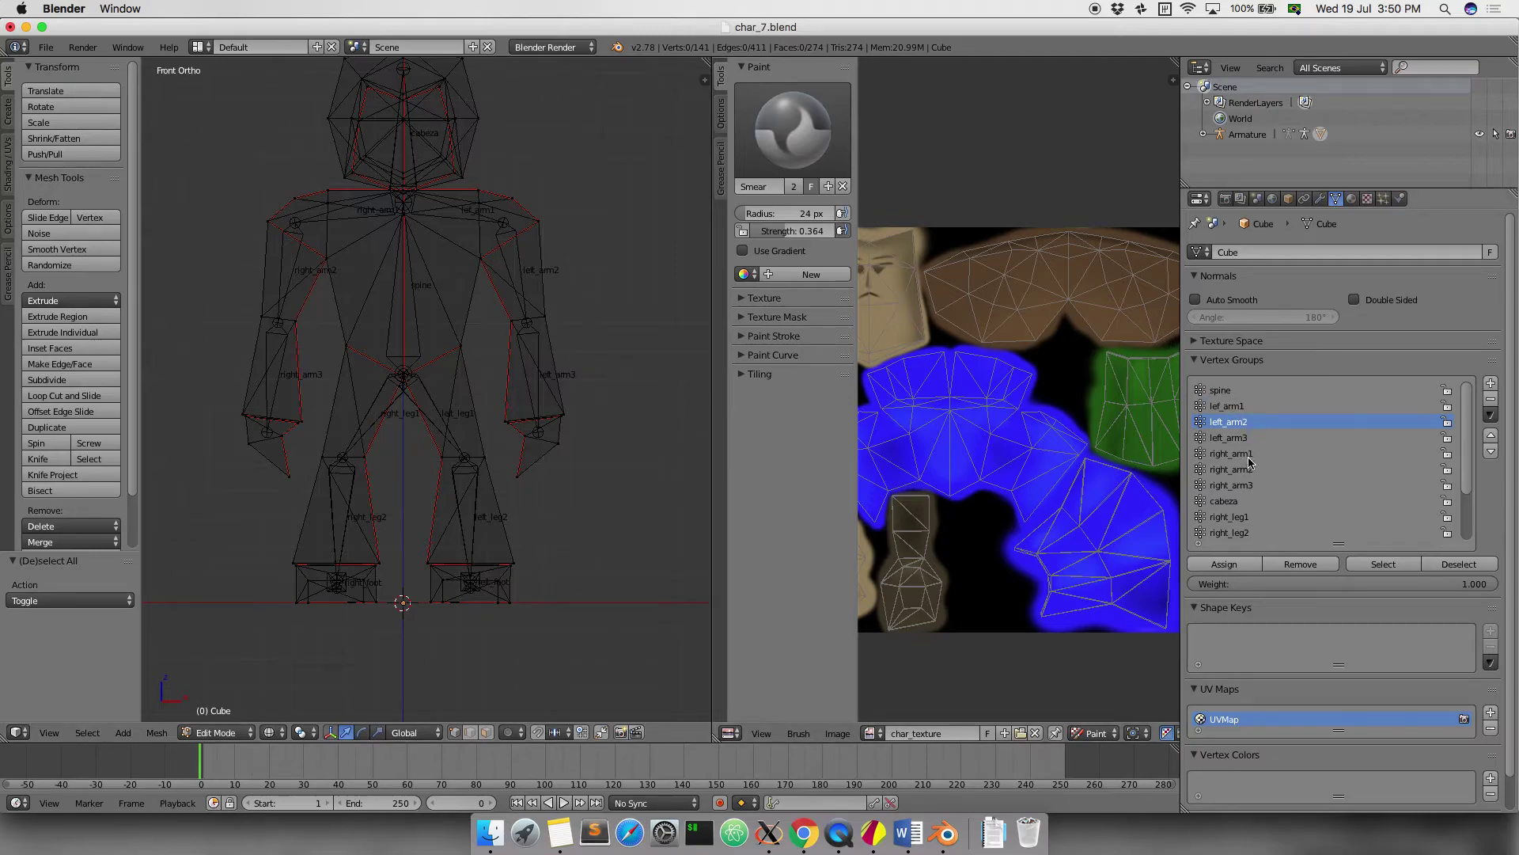
# Check right_arm2's vertices and remove the stray left-forearm vertices from right_arm3
pyautogui.click(1383, 564)
pyautogui.click(1231, 469)
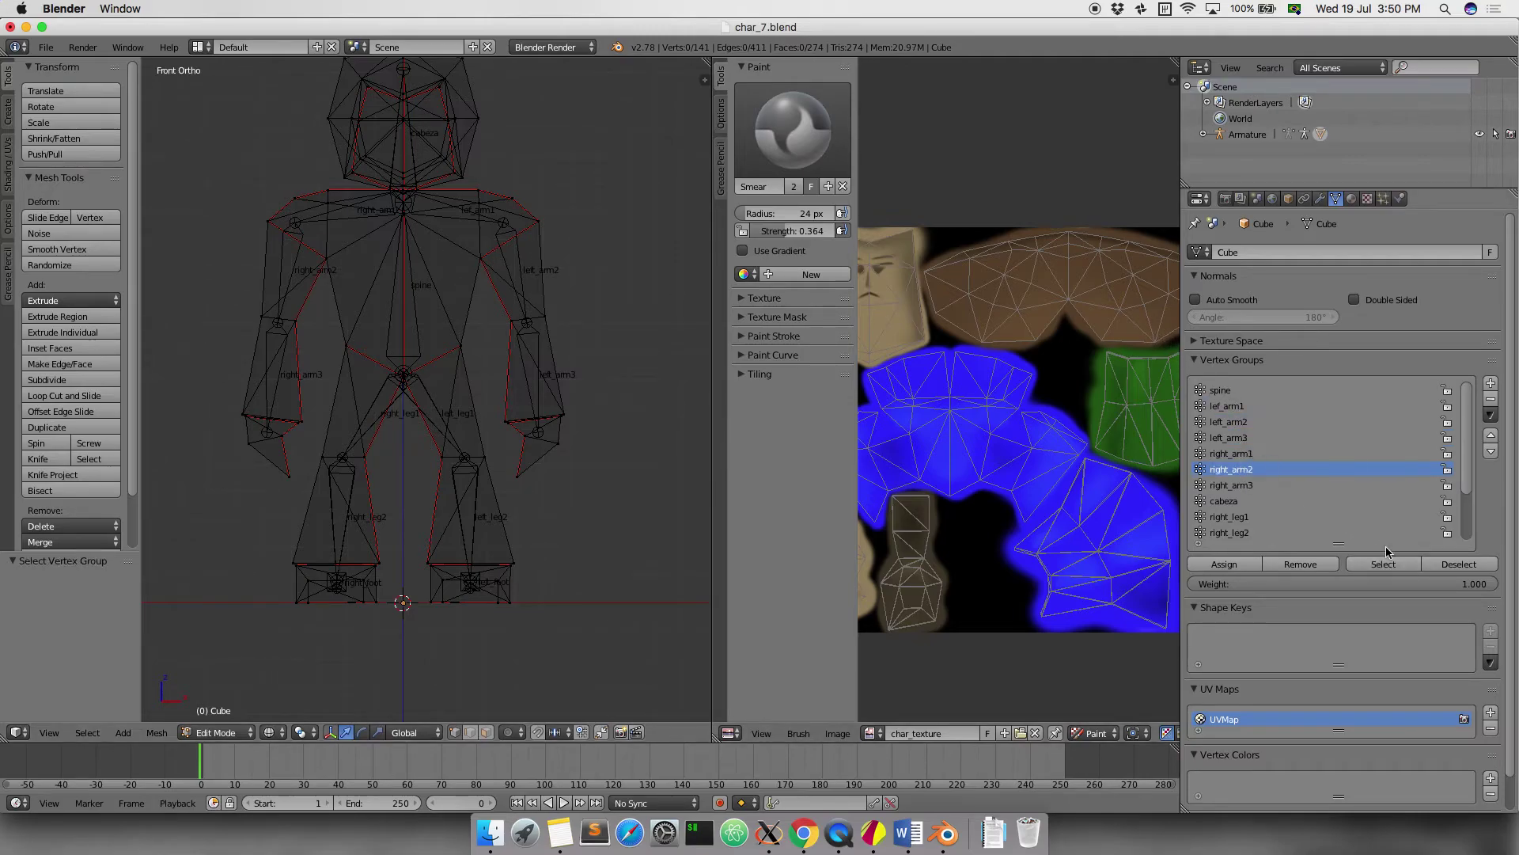
pyautogui.click(1381, 563)
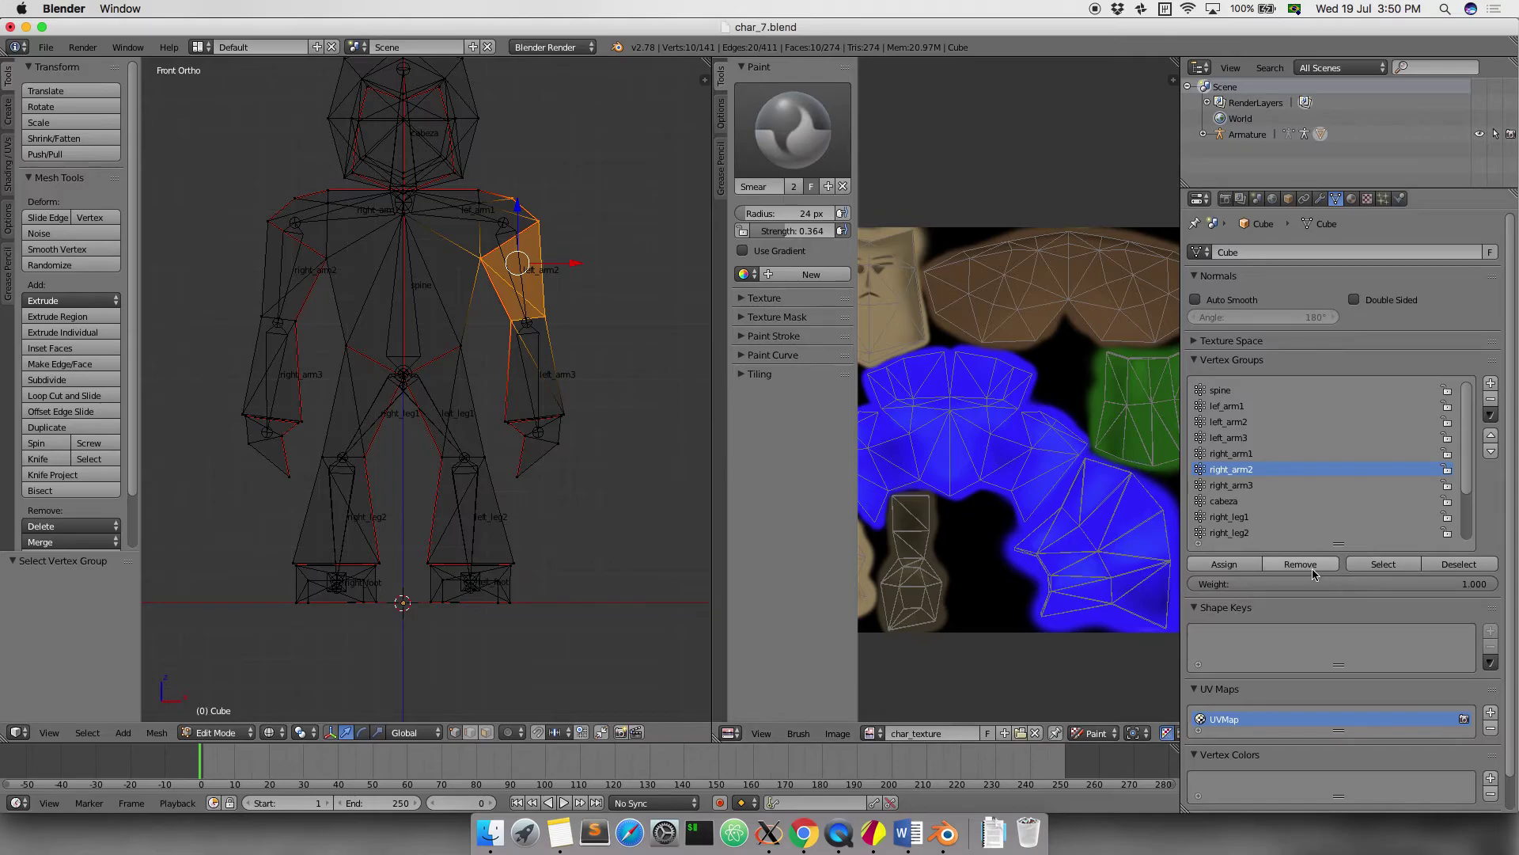
pyautogui.press('a')
pyautogui.click(1231, 485)
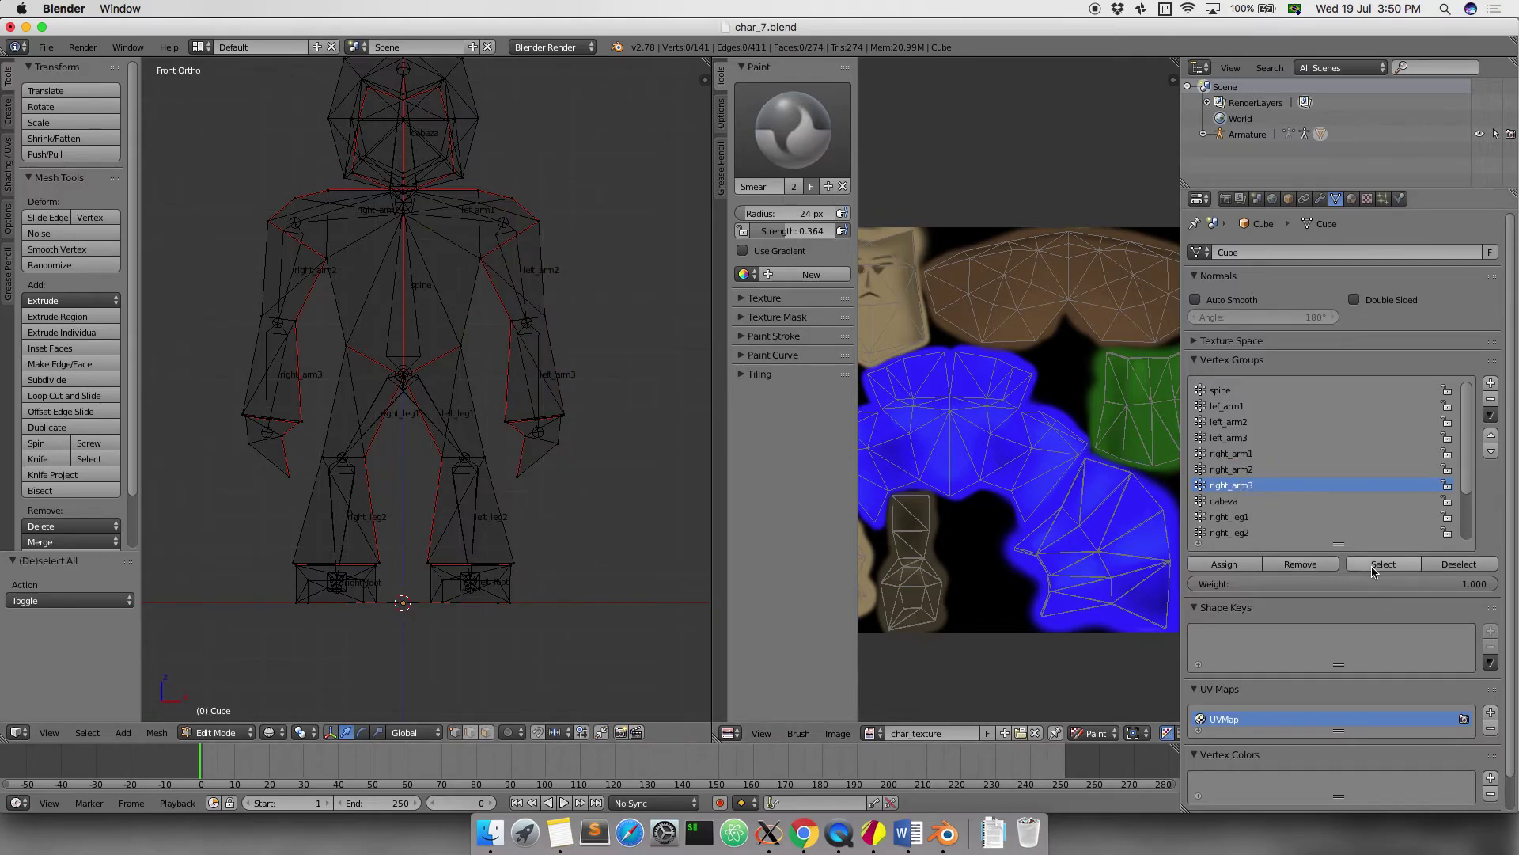
pyautogui.click(1383, 563)
pyautogui.click(1300, 563)
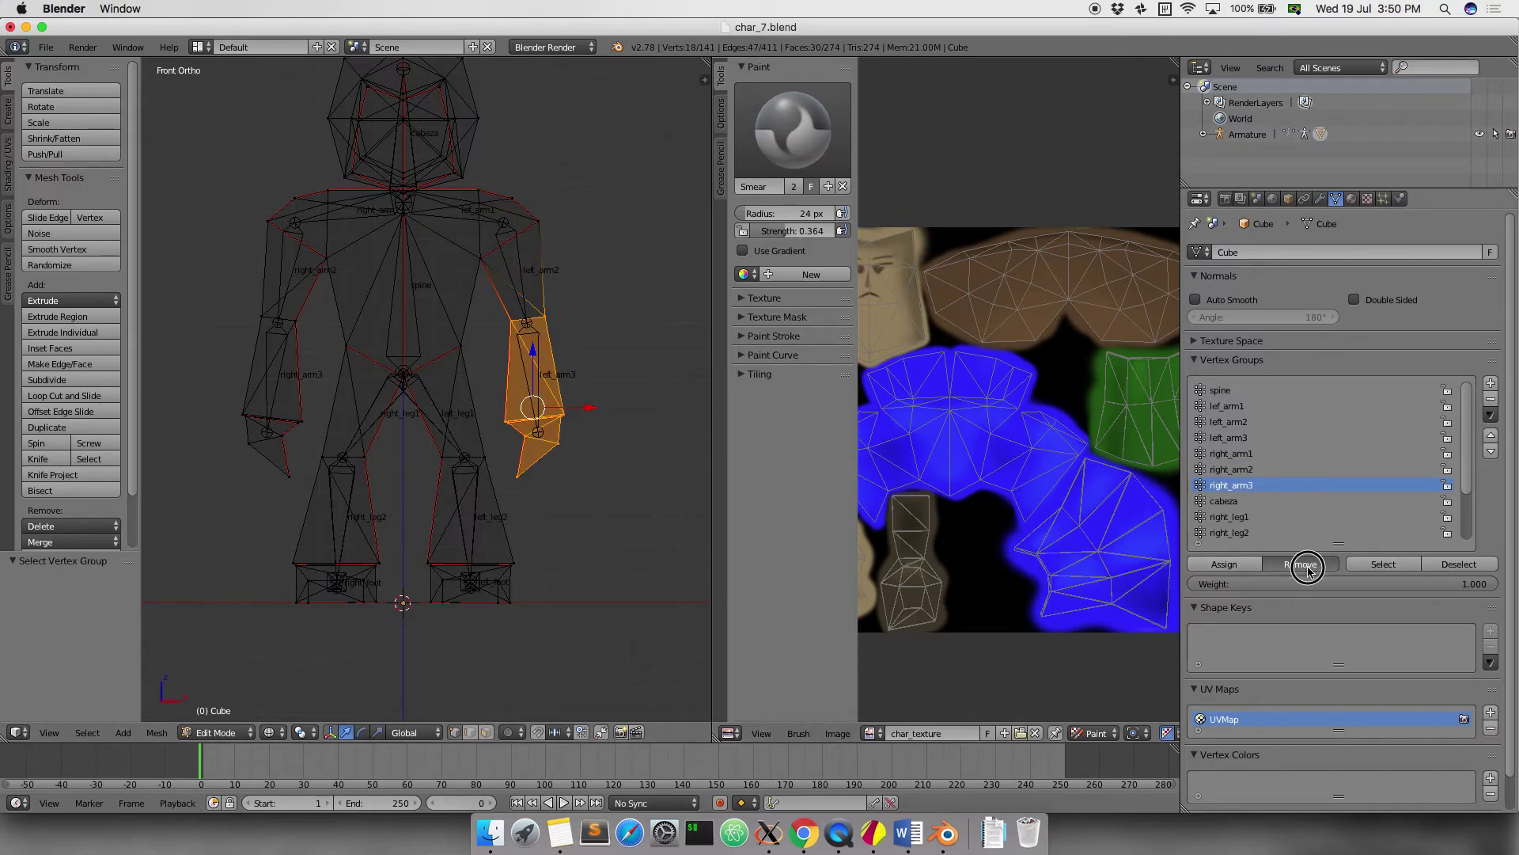
pyautogui.press('a')
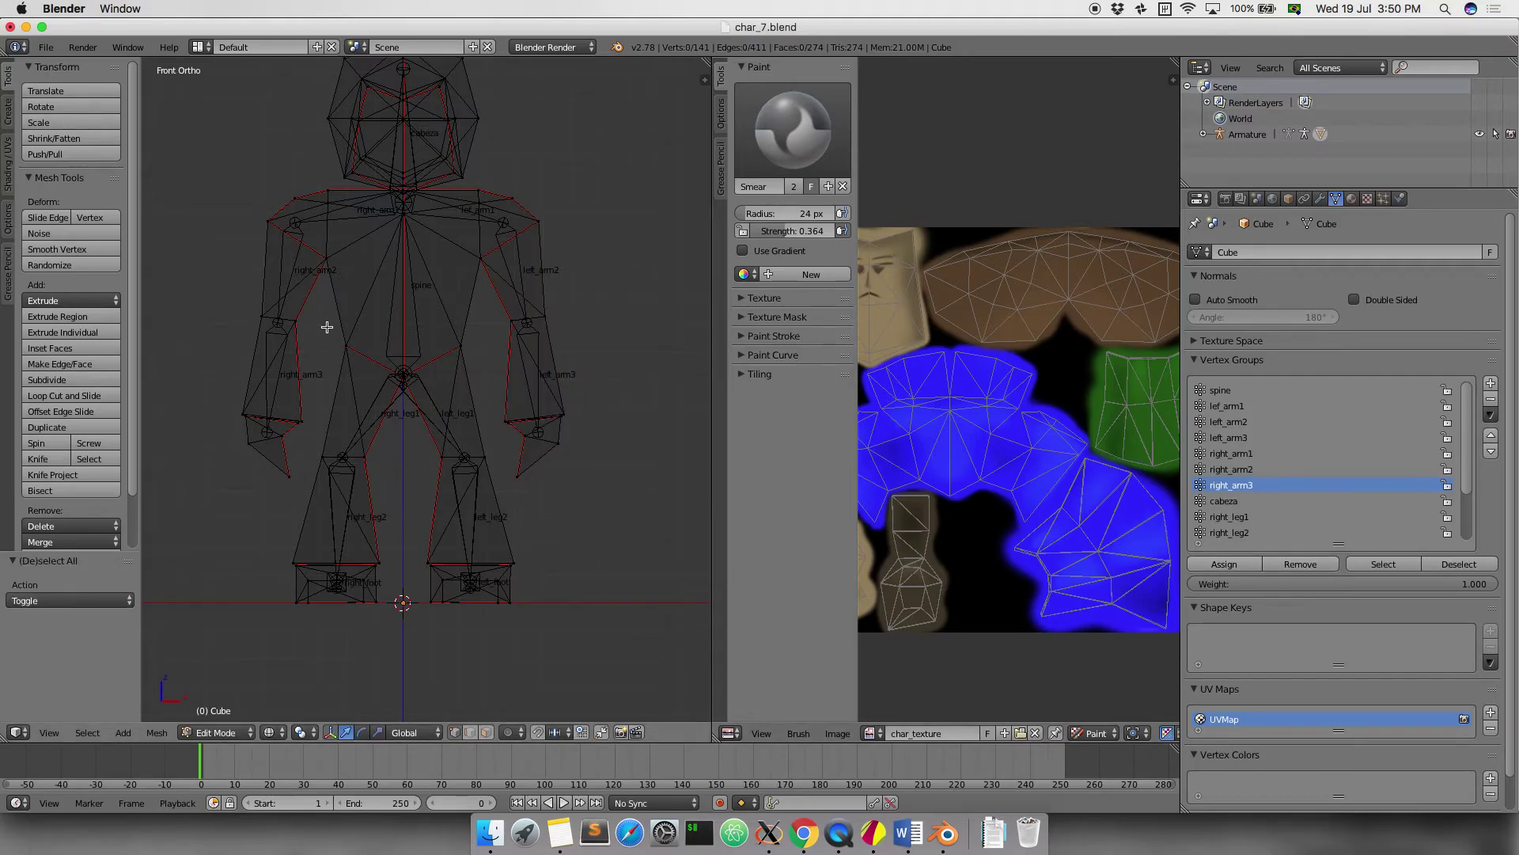
# Select the right forearm vertices and assign them to right_arm3
pyautogui.press('c')
pyautogui.moveTo(227, 333)
pyautogui.mouseDown()
pyautogui.moveTo(254, 424)
pyautogui.moveTo(210, 486)
pyautogui.mouseUp()
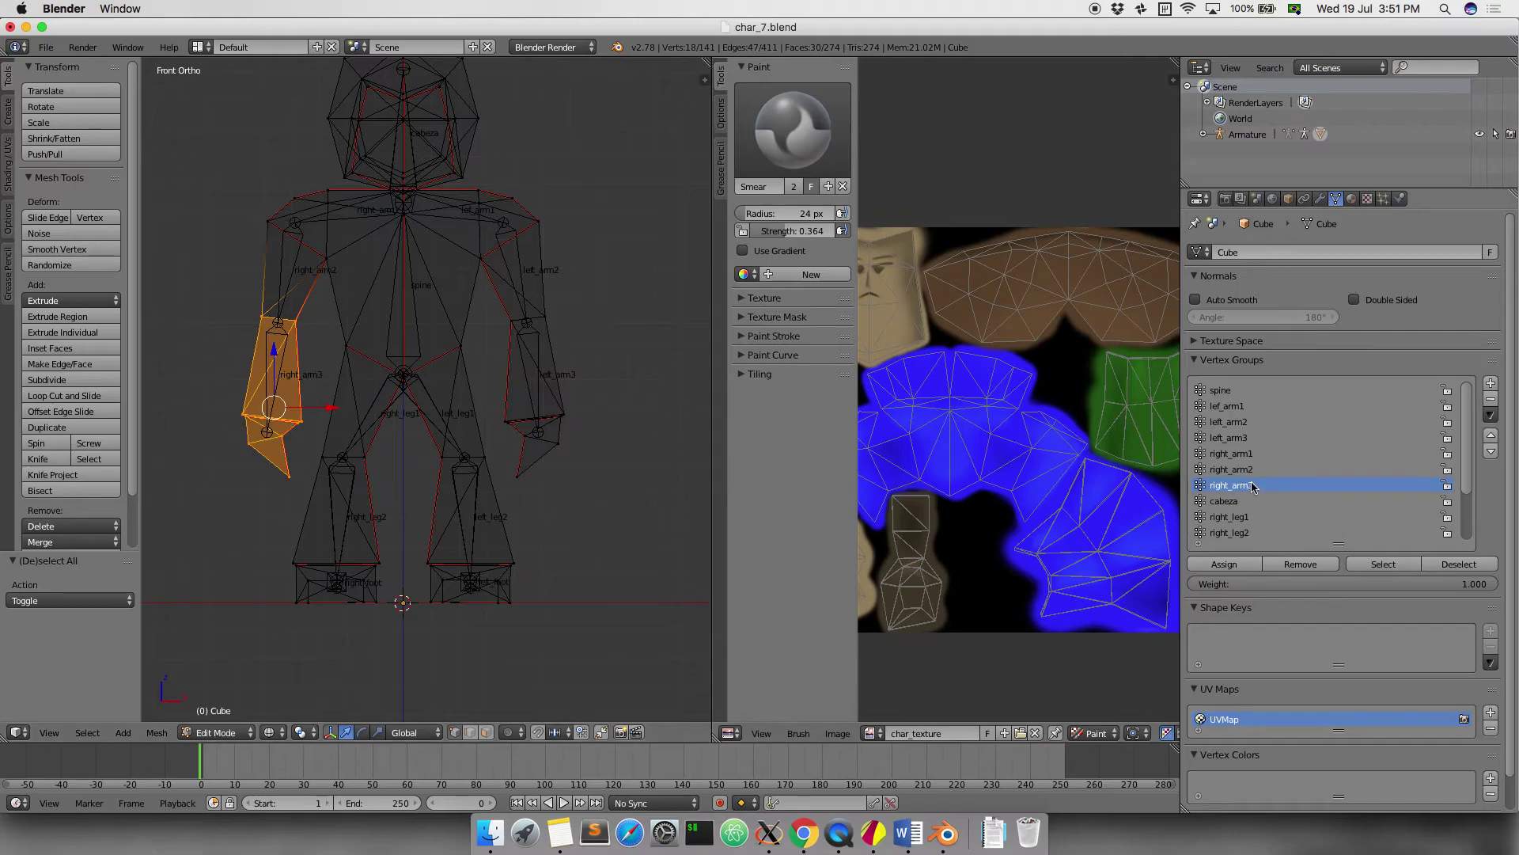
pyautogui.click(1224, 563)
pyautogui.press('a')
# Select the right upper arm vertices with right_arm2 active, then deselect the mesh
pyautogui.press('b')
pyautogui.moveTo(332, 242); pyautogui.dragTo(240, 327)
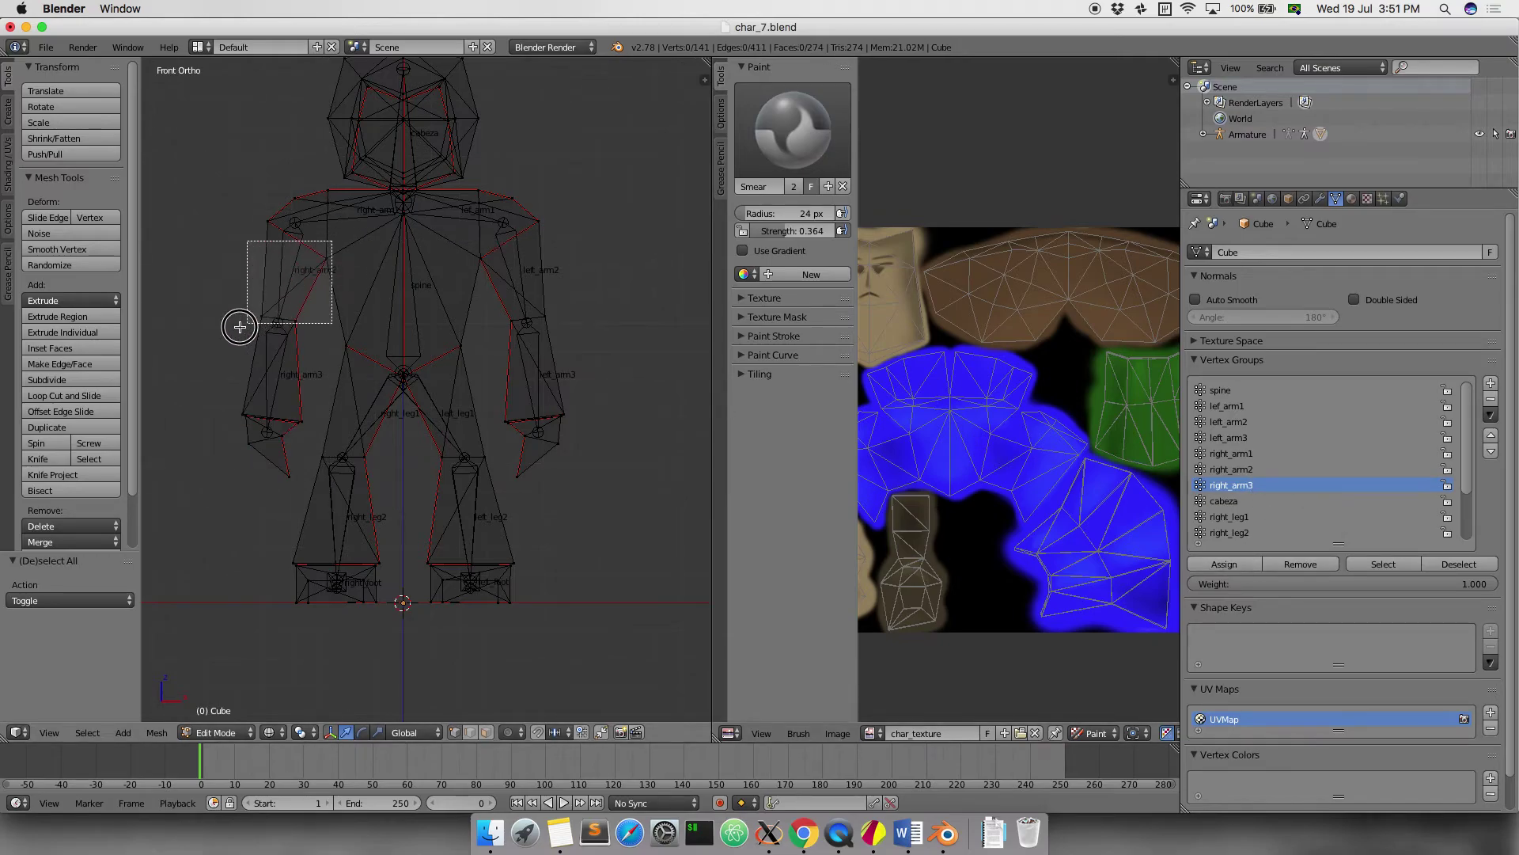
pyautogui.press('c')
pyautogui.moveTo(271, 213); pyautogui.dragTo(287, 278)
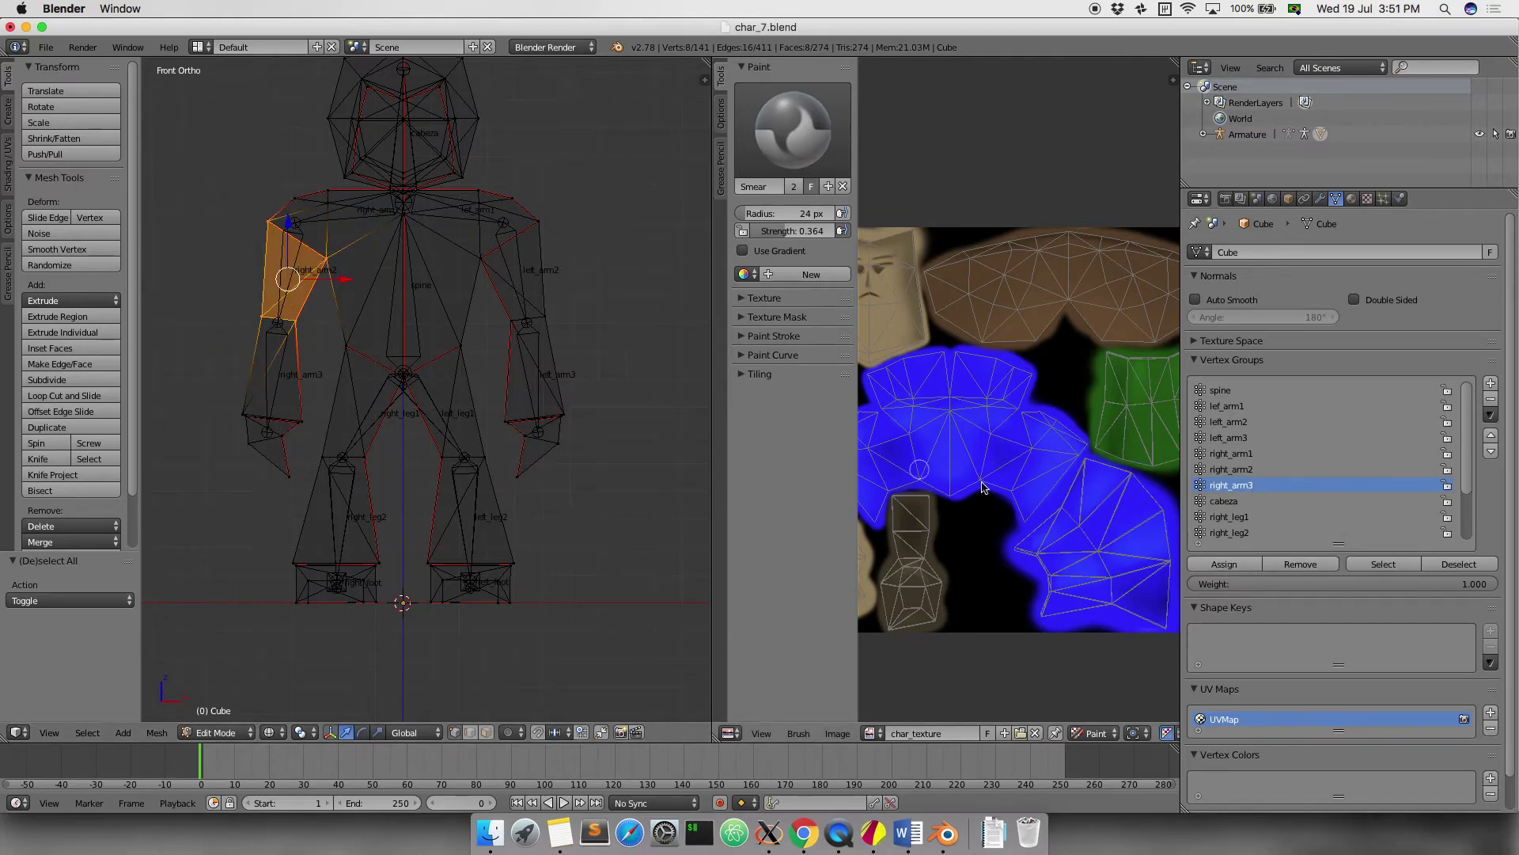
pyautogui.click(1232, 469)
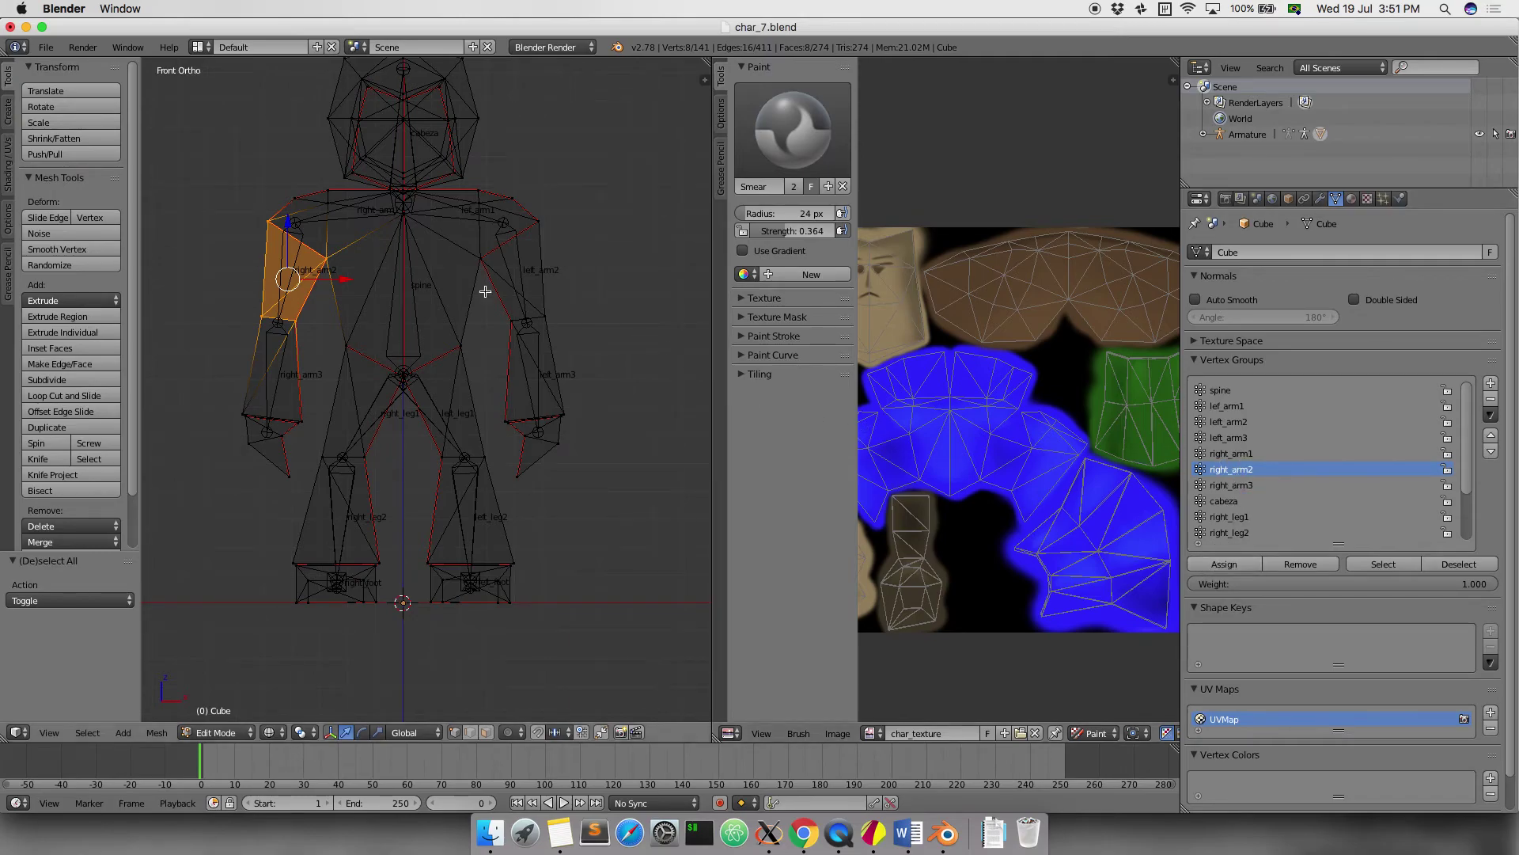
pyautogui.press('a')
pyautogui.click(225, 732)
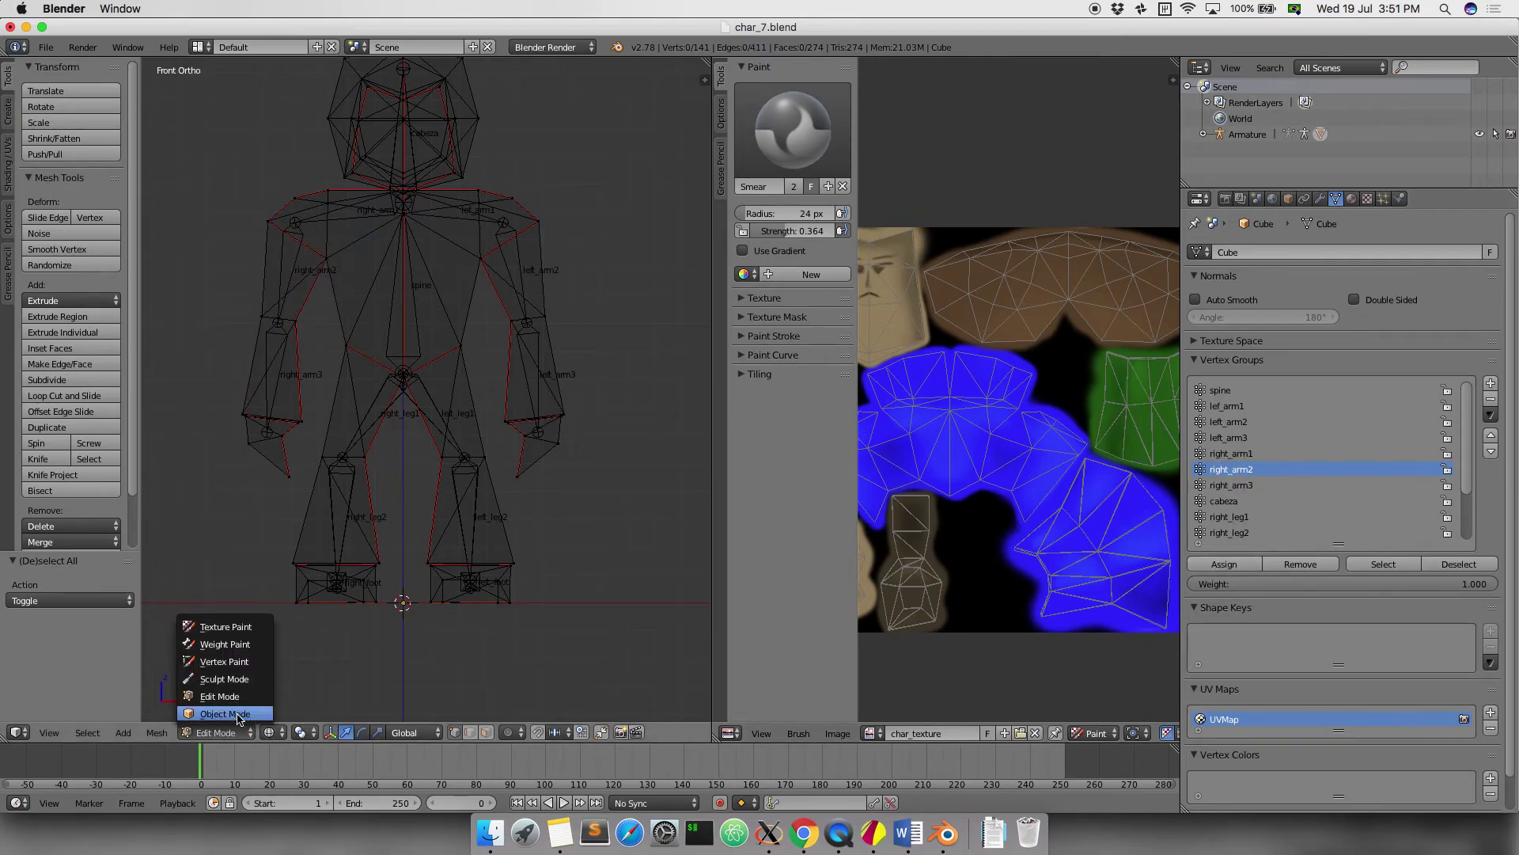
# Return to Object Mode, select the armature and put it into Pose Mode
pyautogui.click(229, 714)
pyautogui.rightClick(365, 509)
pyautogui.click(225, 732)
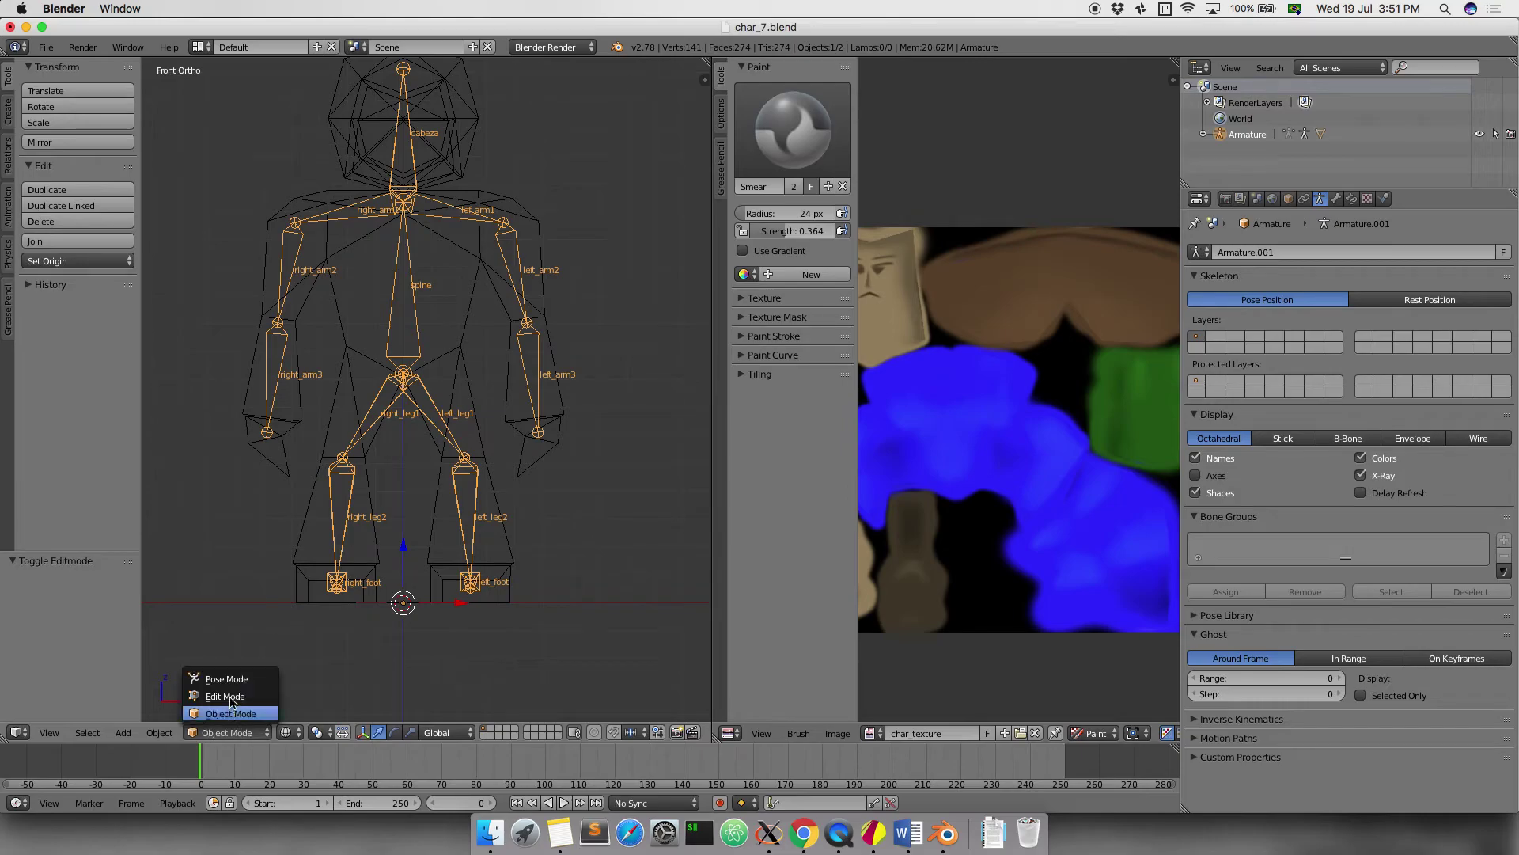
pyautogui.click(230, 676)
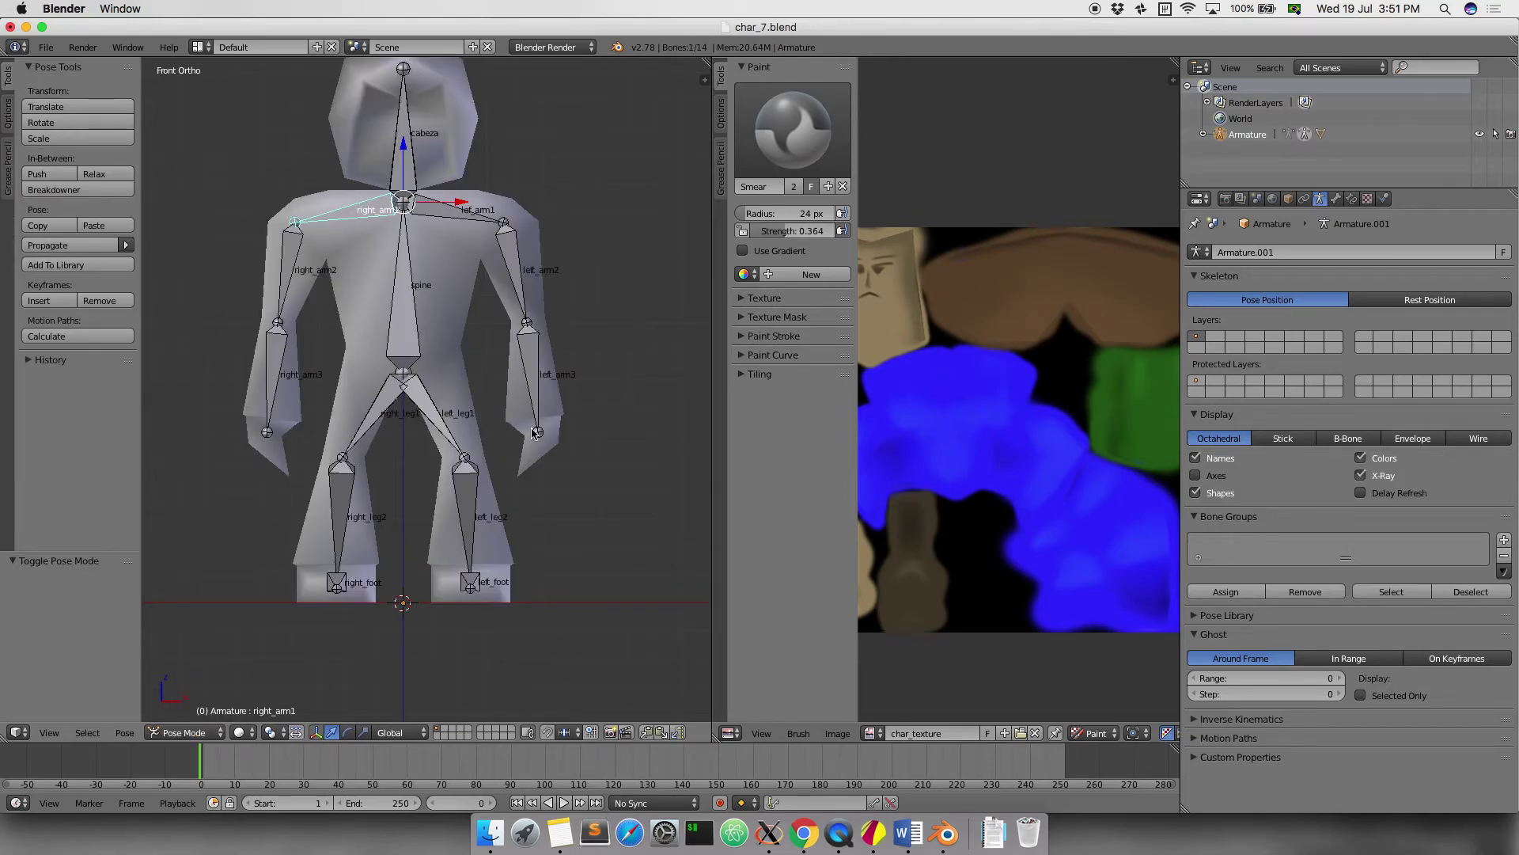
# Test-rotate the right_arm1 and right_arm2 bones, cancelling each rotation
pyautogui.press('r')
pyautogui.rightClick(349, 171)
pyautogui.press('r')
pyautogui.rightClick(319, 274)
pyautogui.rightClick(297, 246)
pyautogui.press('r')
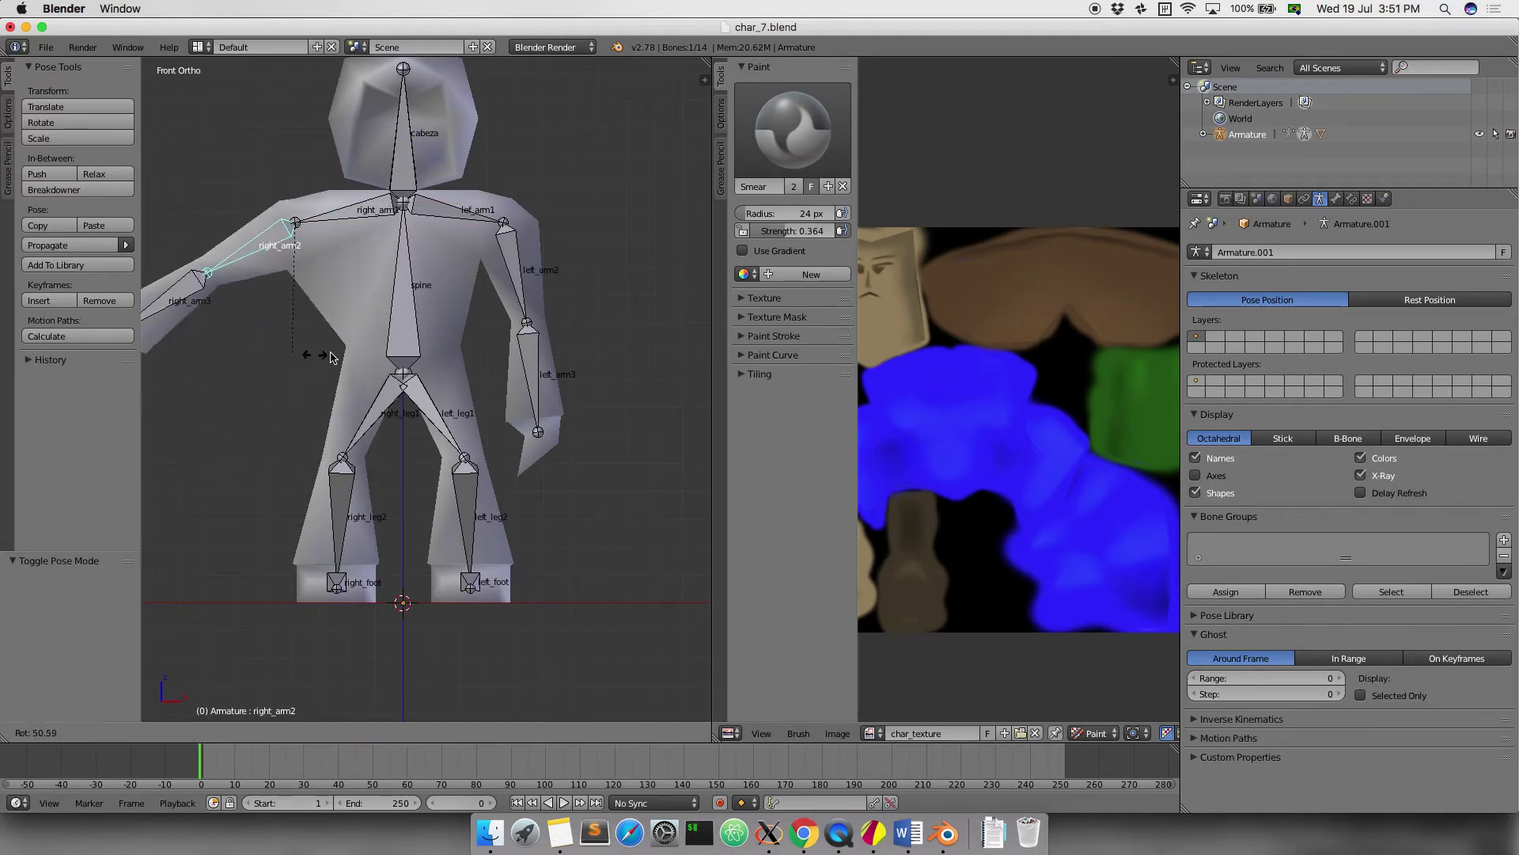
pyautogui.rightClick(444, 327)
pyautogui.rightClick(356, 212)
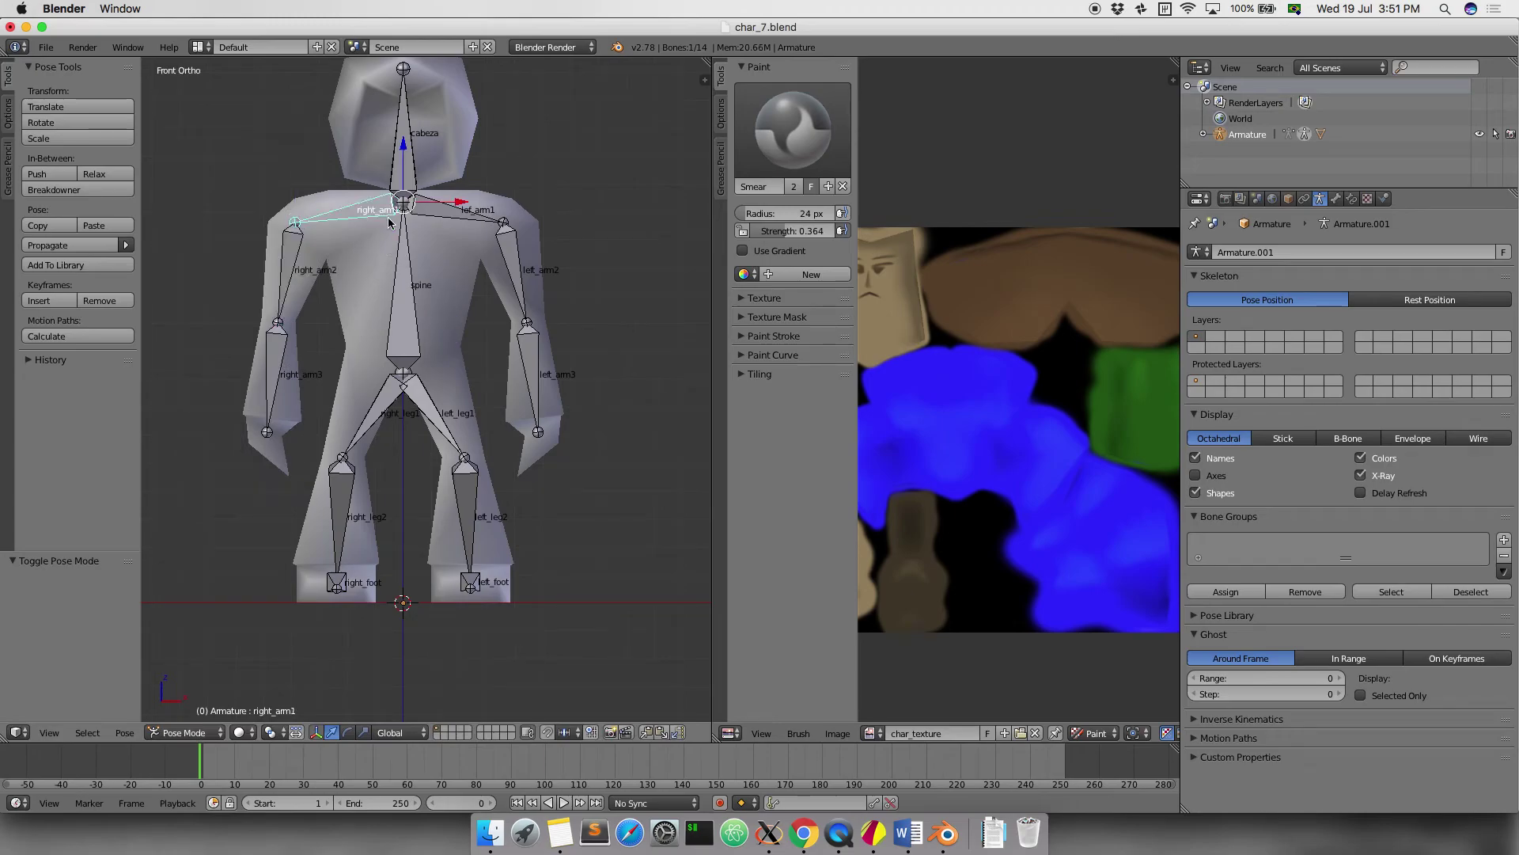
pyautogui.press('r')
pyautogui.rightClick(329, 307)
# Test-rotate the spine bone twice, cancelling back to rest
pyautogui.rightClick(420, 296)
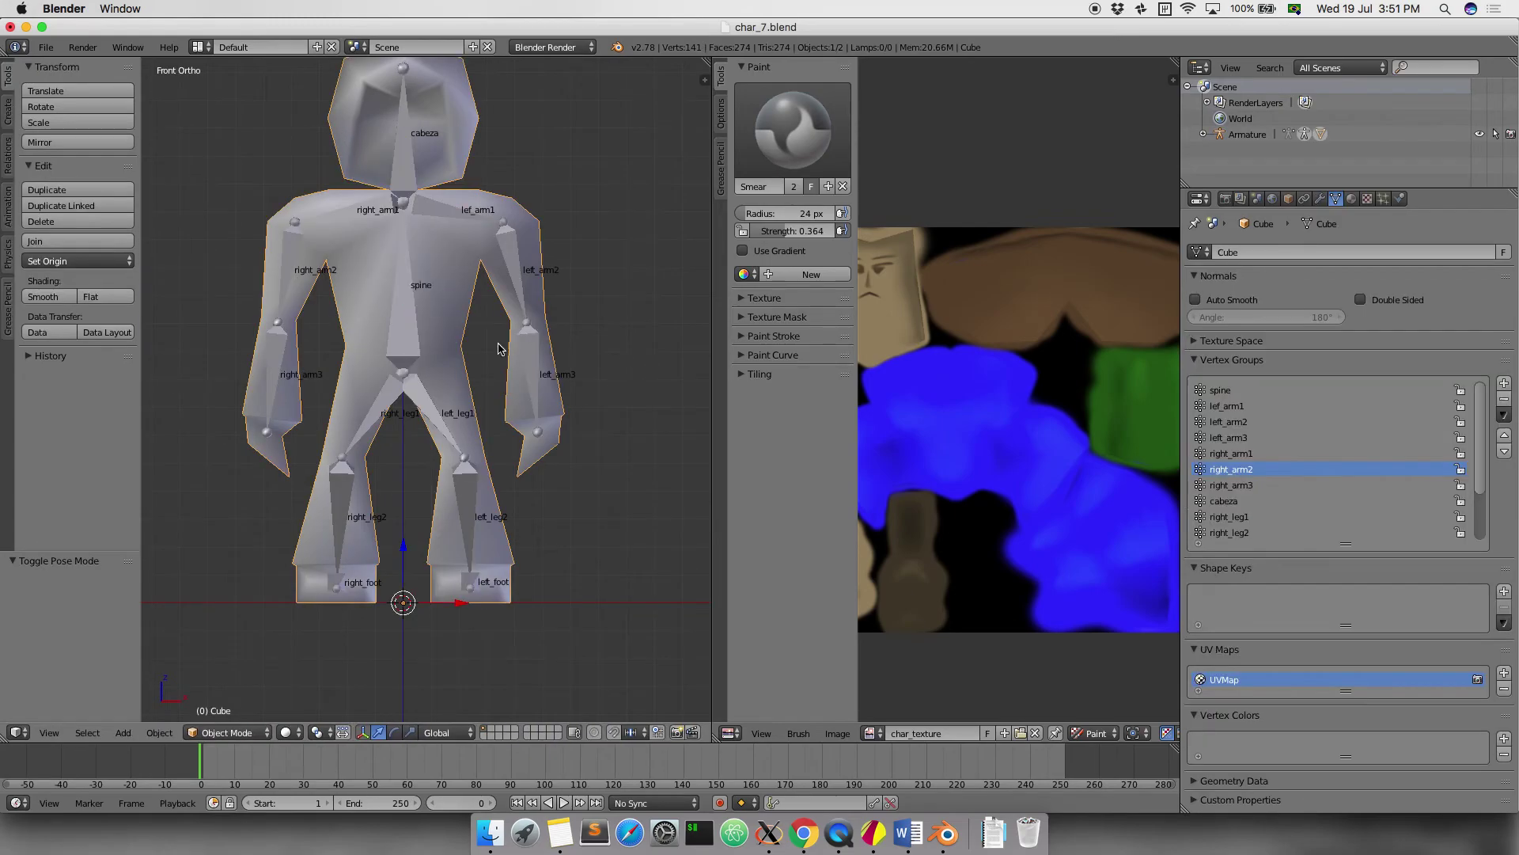
pyautogui.press('r')
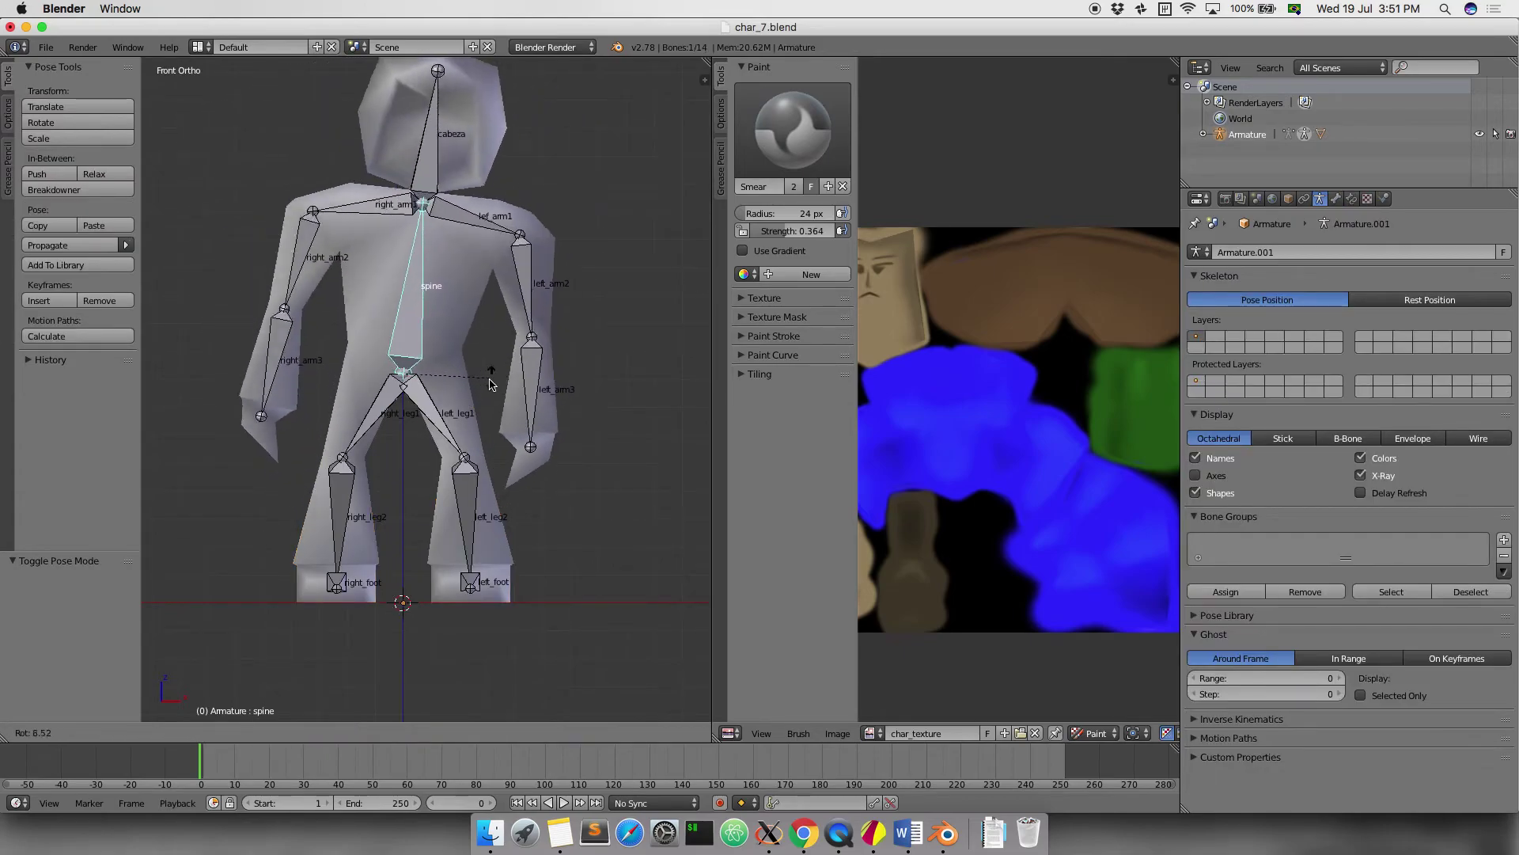
pyautogui.rightClick(501, 364)
pyautogui.press('r')
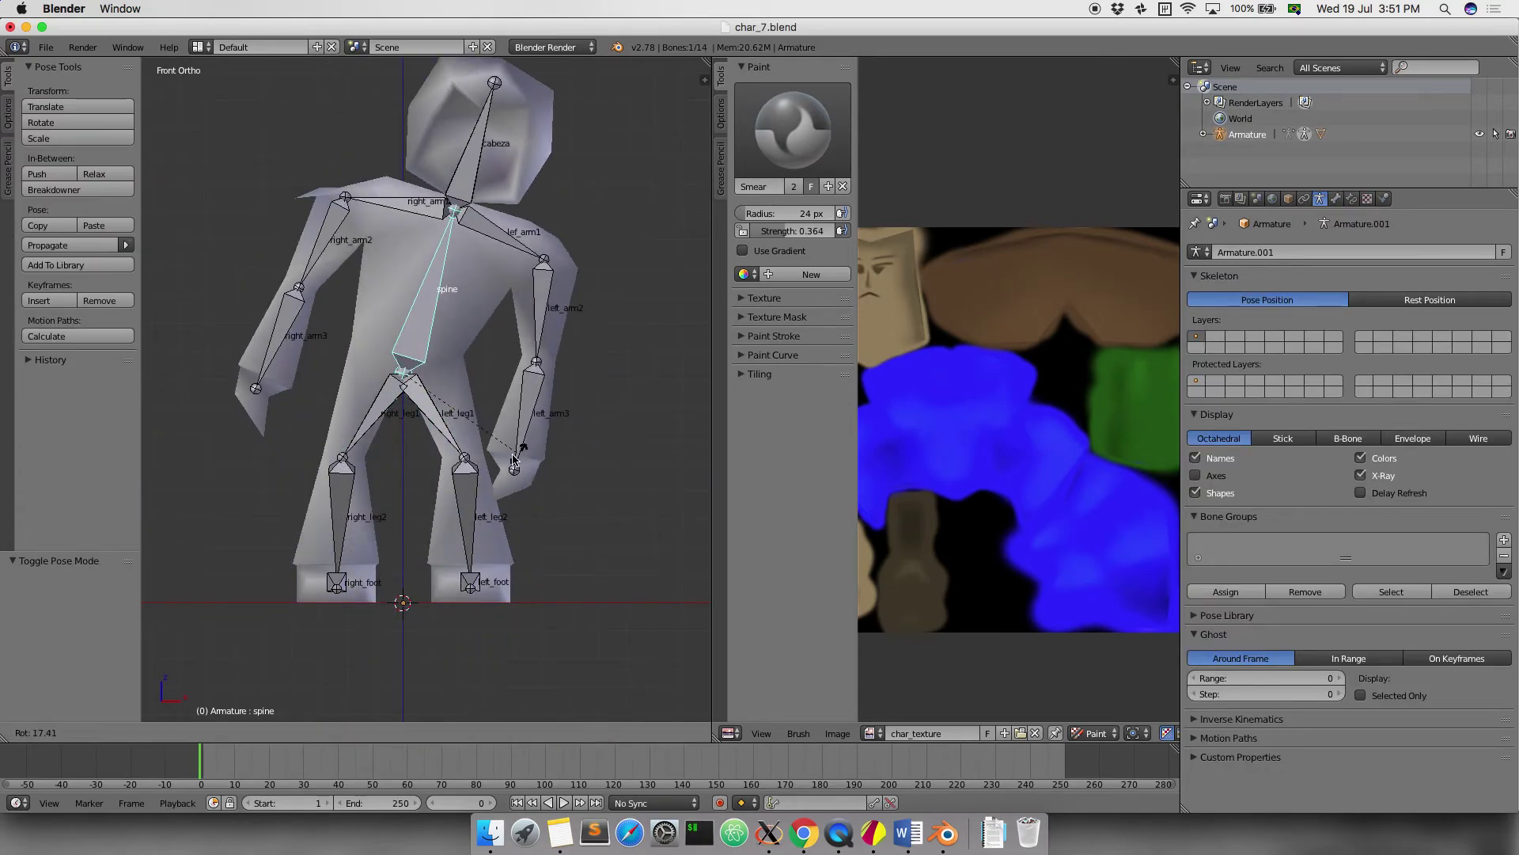
pyautogui.press('Escape')
# Test-rotate lef_arm1, left_arm2 and the cabeza bone, cancelling each with Esc
pyautogui.rightClick(431, 221)
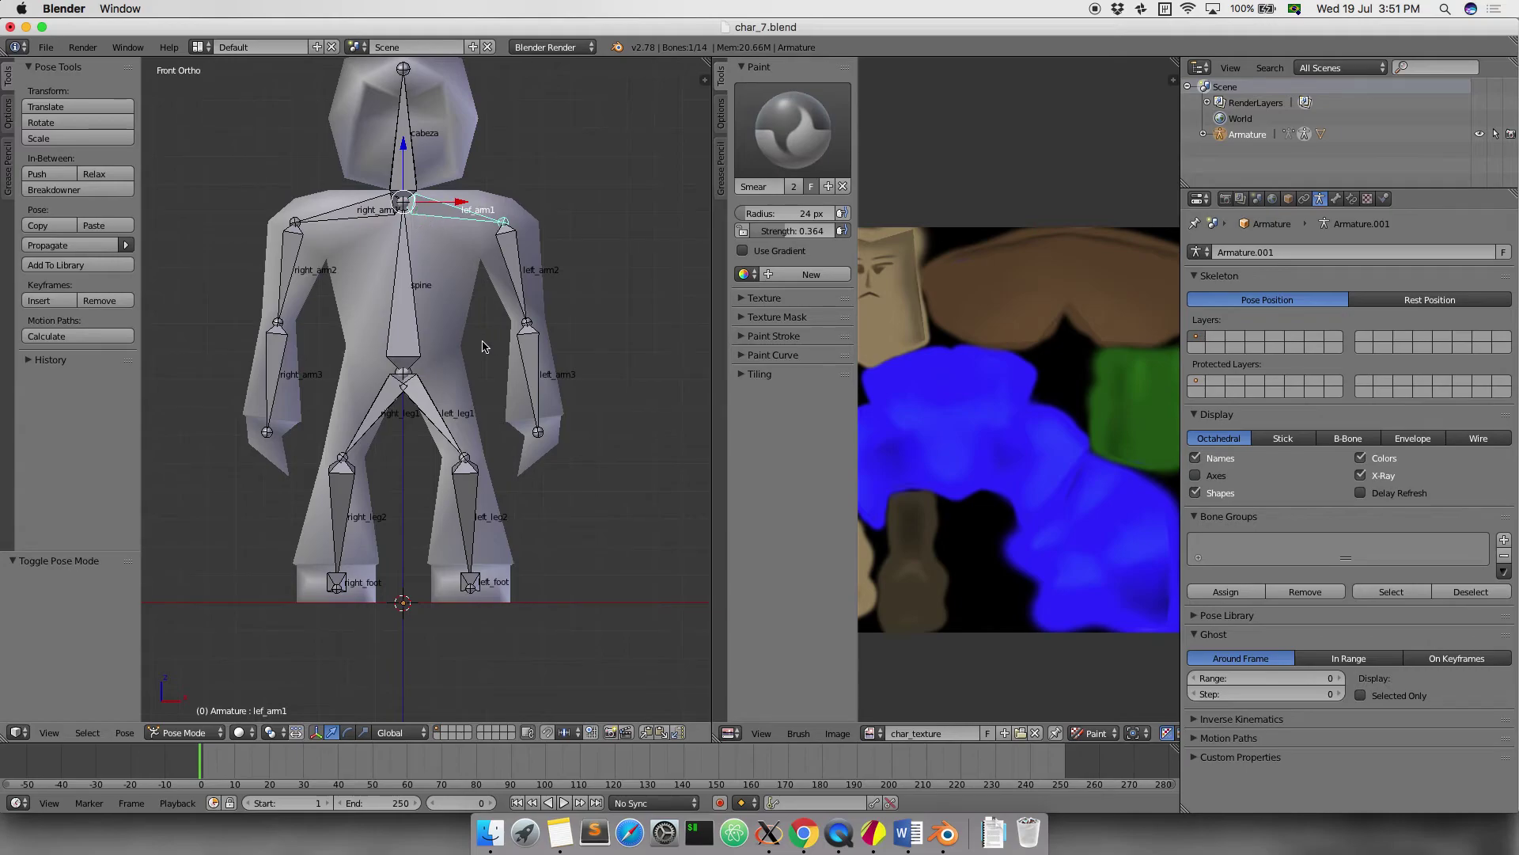
pyautogui.press('r')
pyautogui.press('Escape')
pyautogui.rightClick(520, 271)
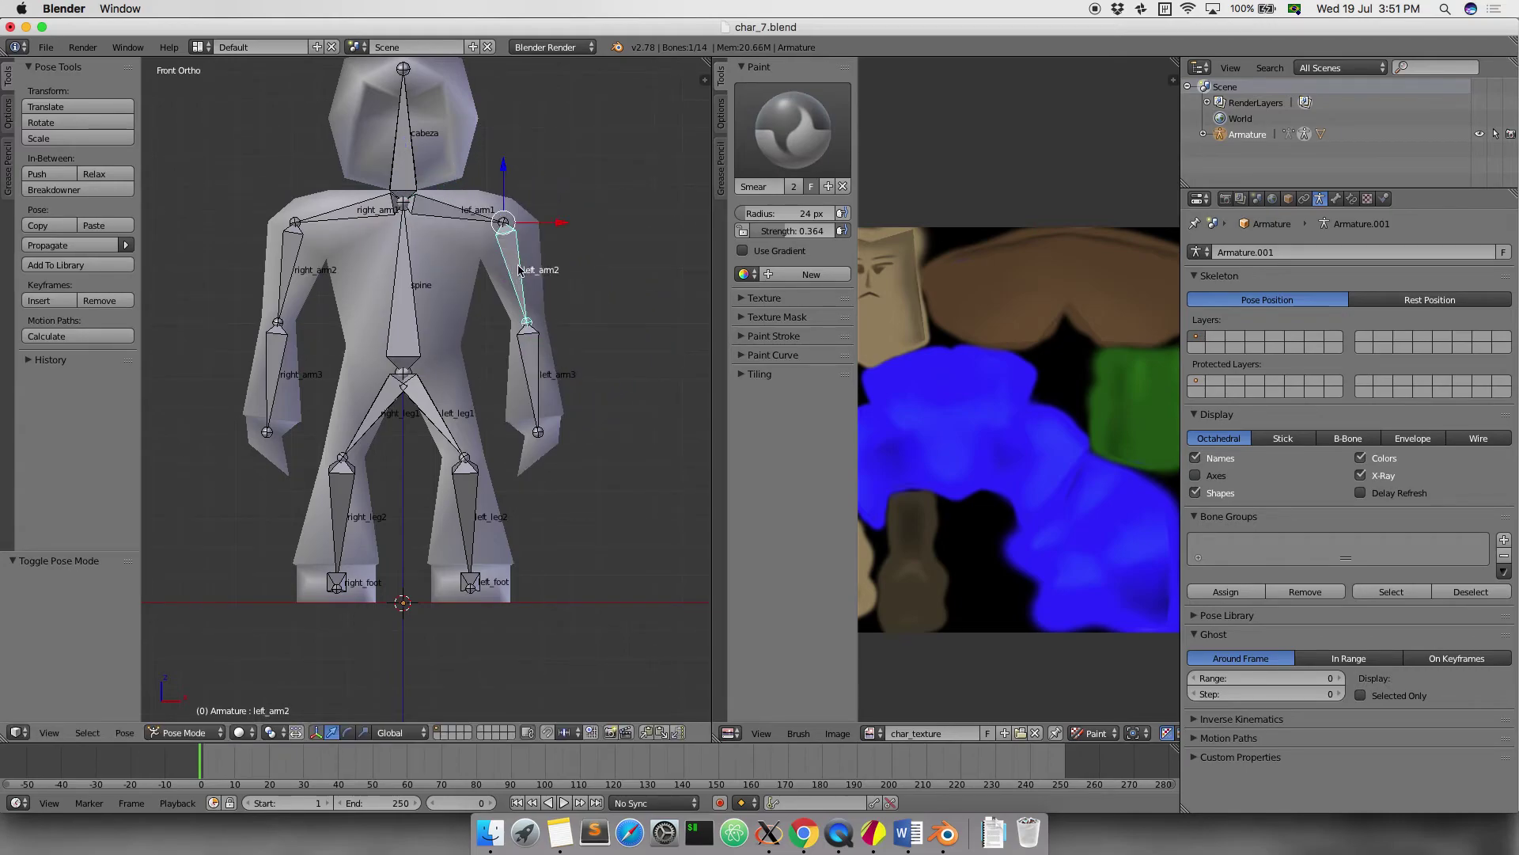
pyautogui.press('r')
pyautogui.press('Escape')
pyautogui.rightClick(407, 150)
pyautogui.press('r')
pyautogui.press('Escape')
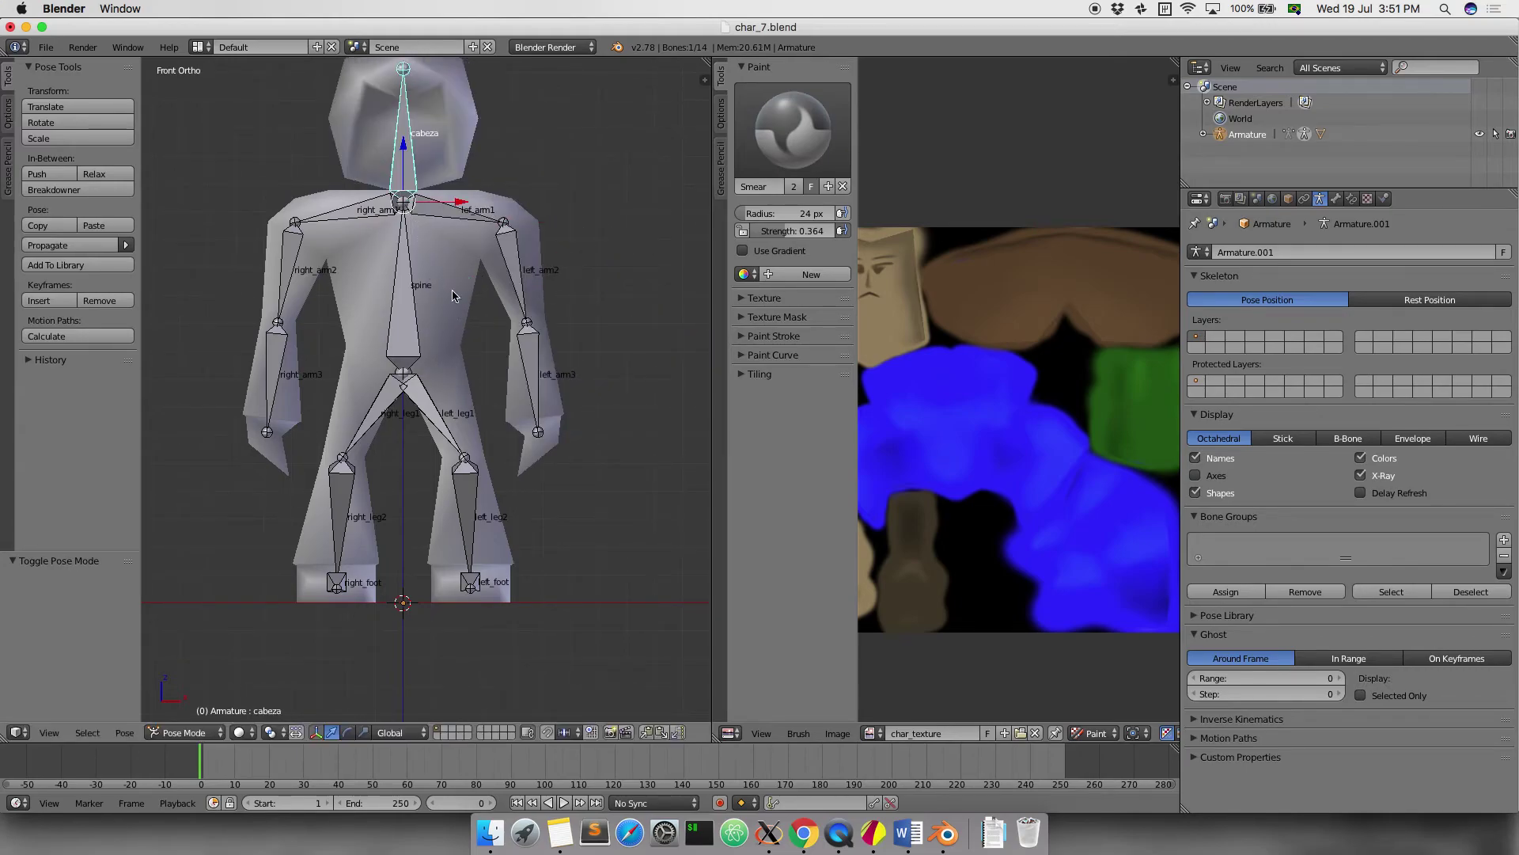
# From an angled view, test-rotate the spine bone again and cancel it
pyautogui.rightClick(423, 316)
pyautogui.moveTo(392, 326); pyautogui.dragTo(363, 326, button='middle')
pyautogui.press('r')
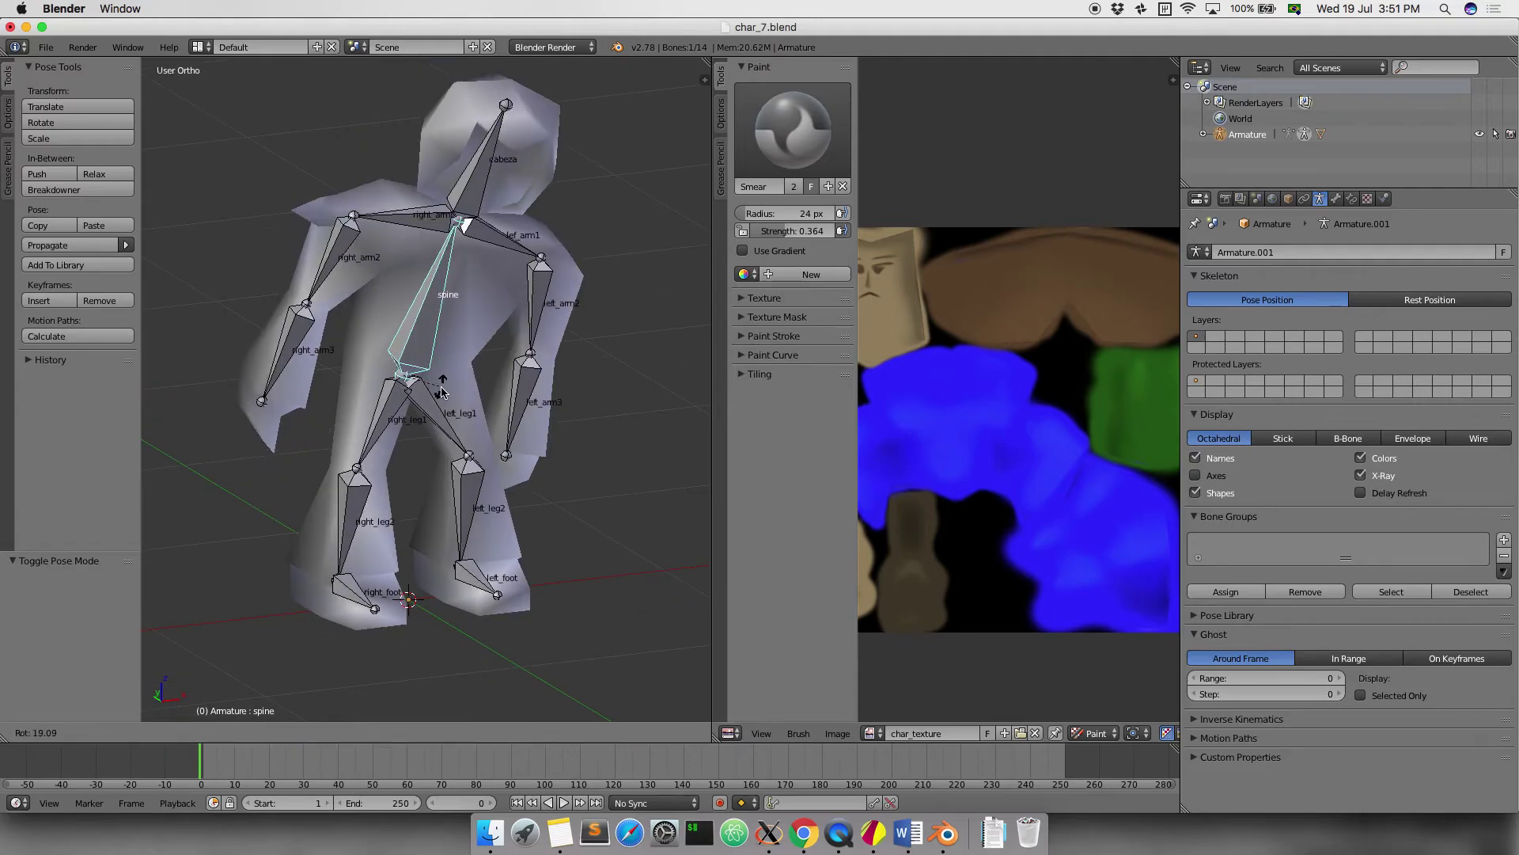
pyautogui.press('Escape')
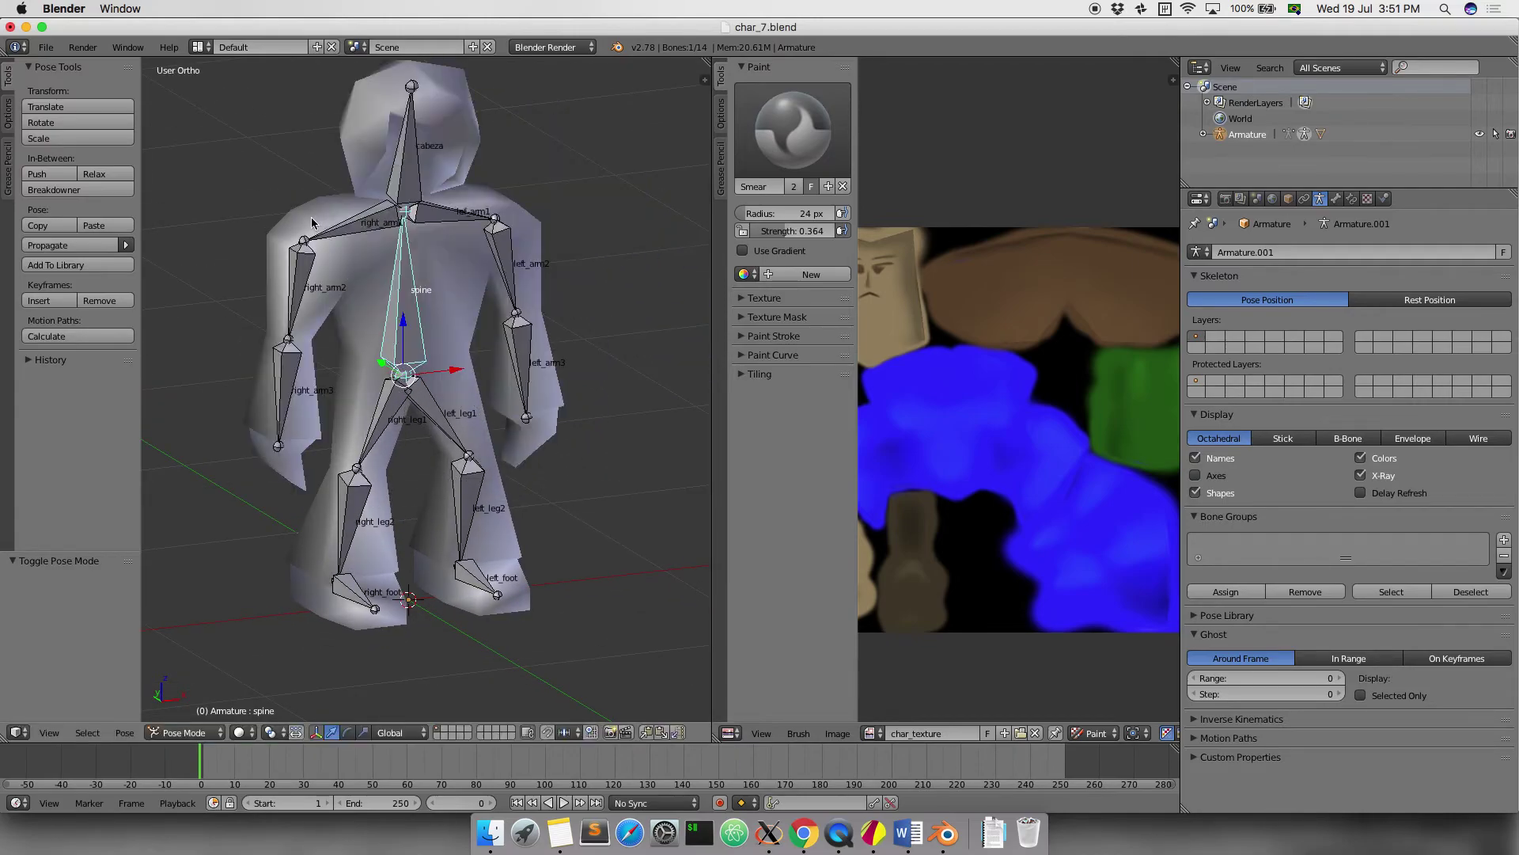
pyautogui.rightClick(399, 314)
pyautogui.rightClick(432, 340)
# Leave Pose Mode, select the character mesh and enter Edit Mode
pyautogui.click(190, 732)
pyautogui.click(190, 679)
pyautogui.rightClick(416, 278)
pyautogui.press('Tab')
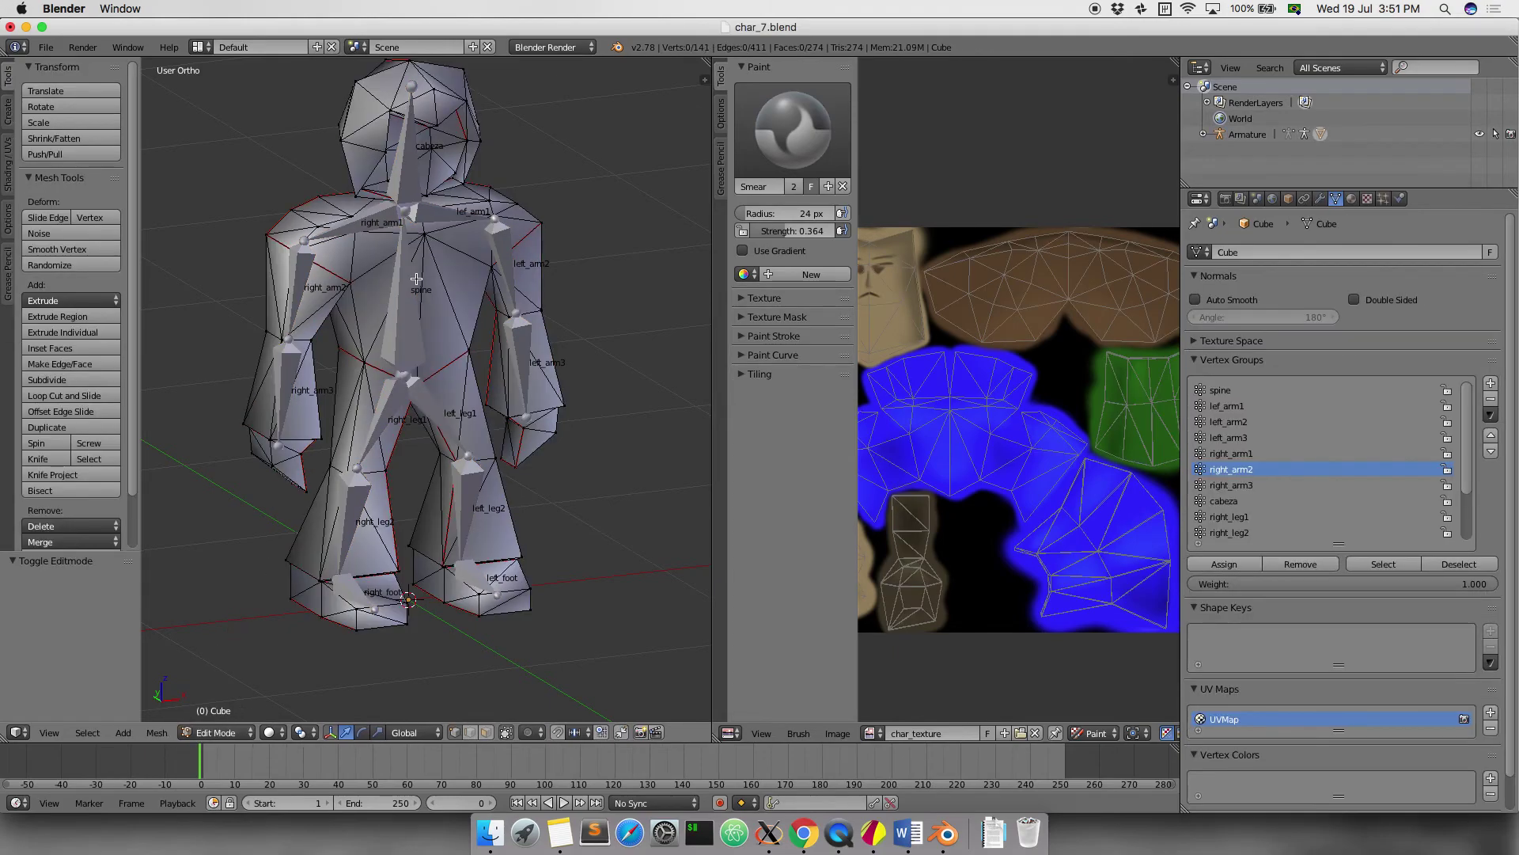
pyautogui.press('a')
# In wireframe, add the missing upper-arm vertices to right_arm2, giving 10 vertices
pyautogui.press('a')
pyautogui.rightClick(303, 217)
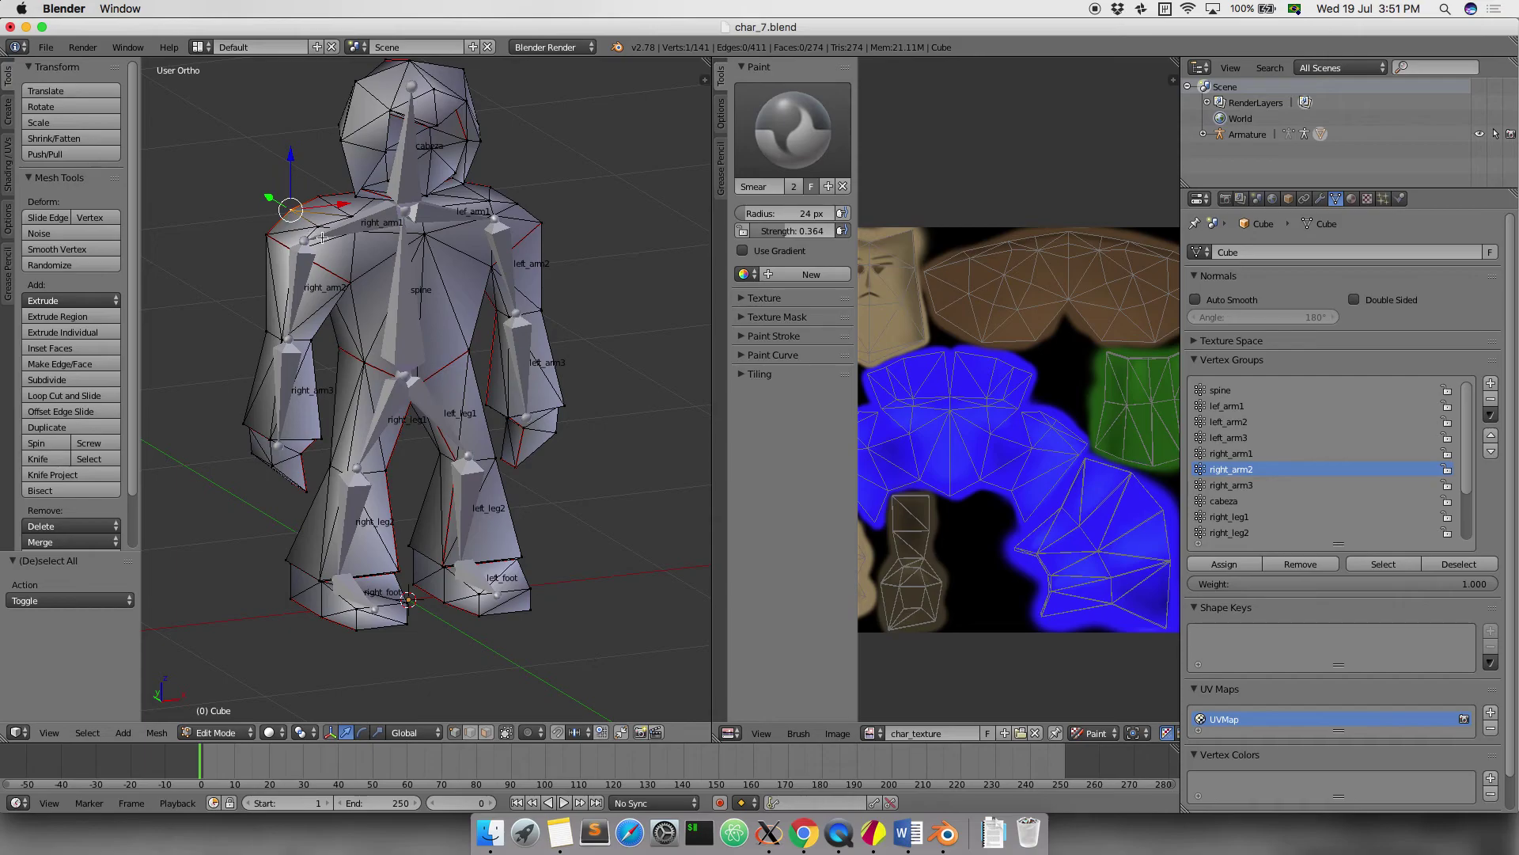
pyautogui.click(1398, 564)
pyautogui.press('a')
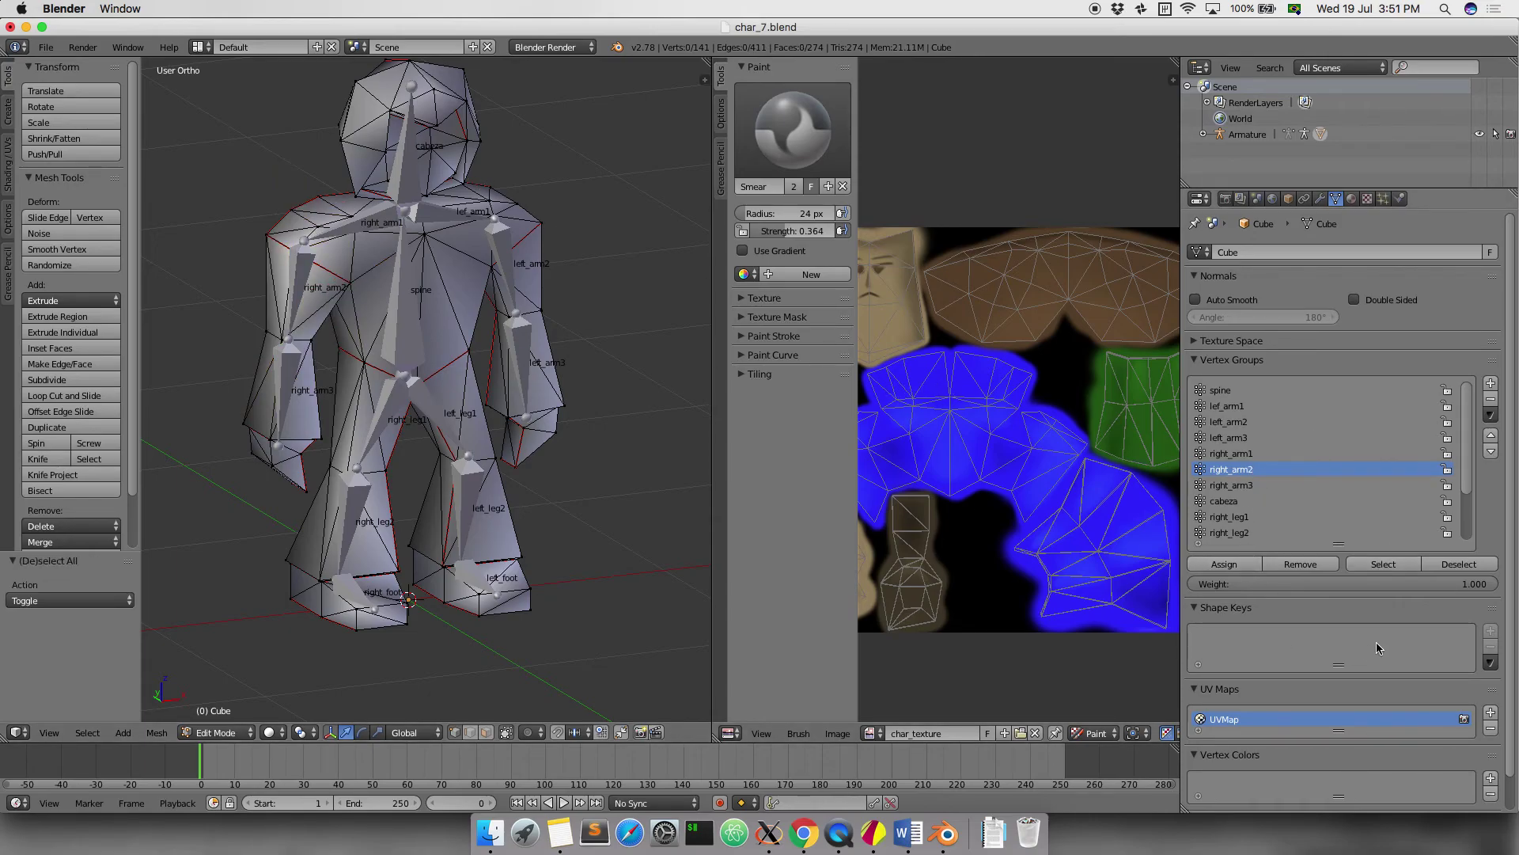
pyautogui.click(1383, 564)
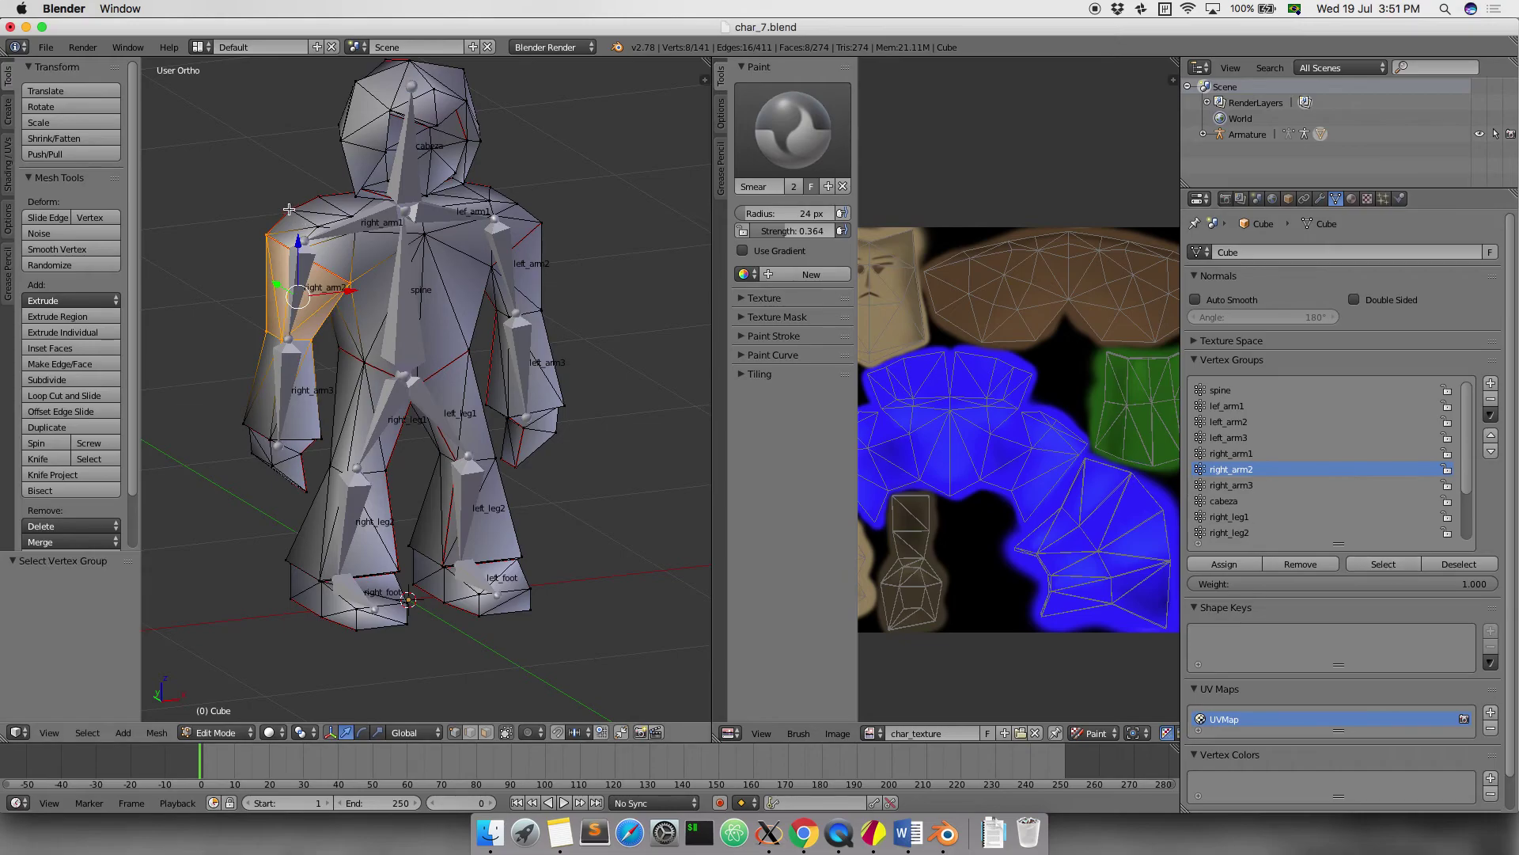
pyautogui.press('z')
pyautogui.moveTo(291, 212); pyautogui.dragTo(317, 214, button='middle')
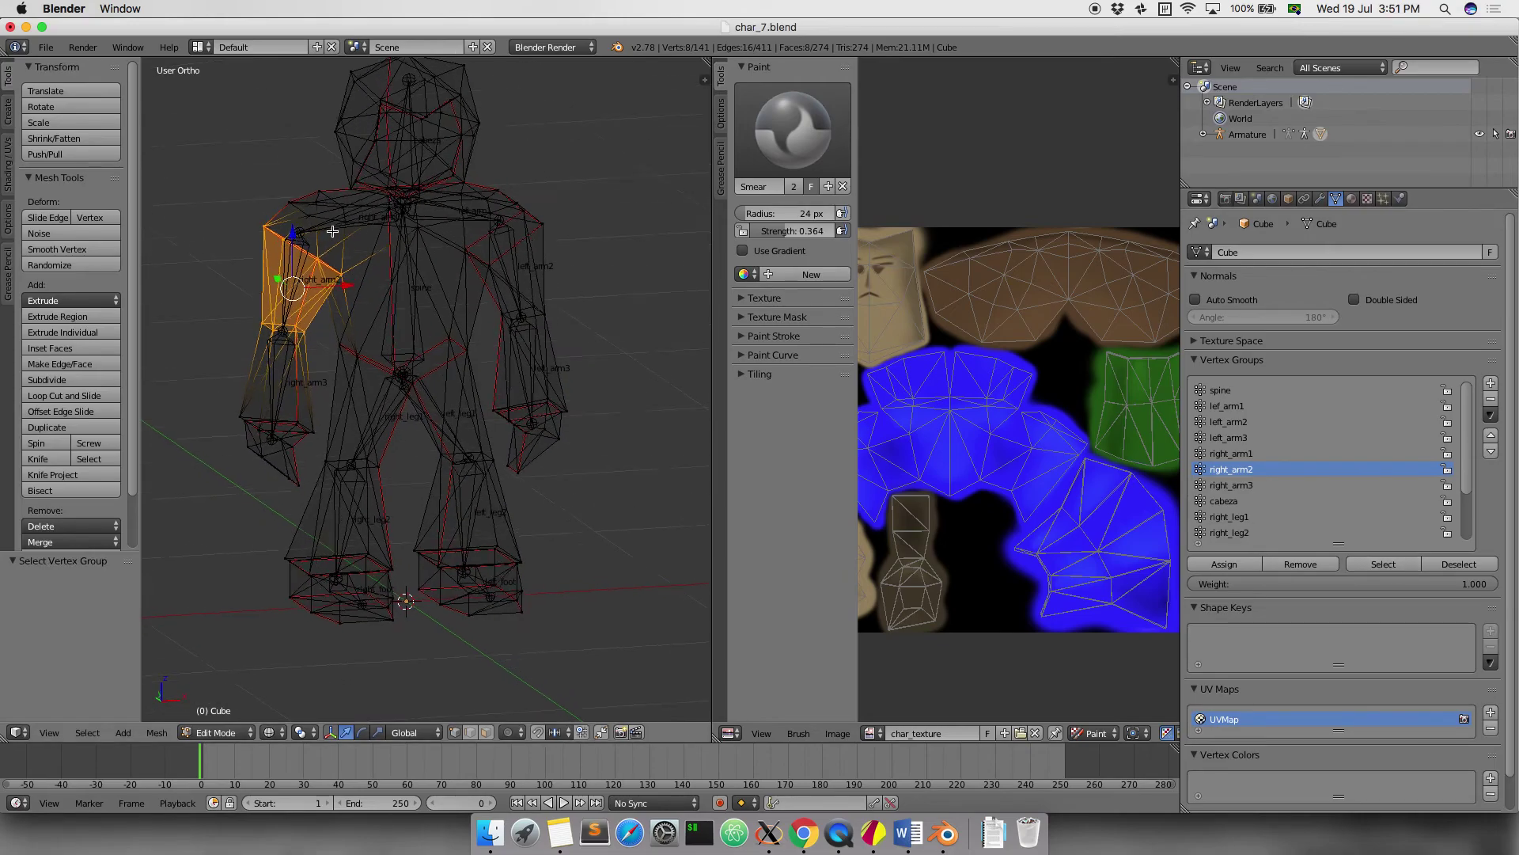
pyautogui.keyDown('shift'); pyautogui.click(303, 210); pyautogui.keyUp('shift')
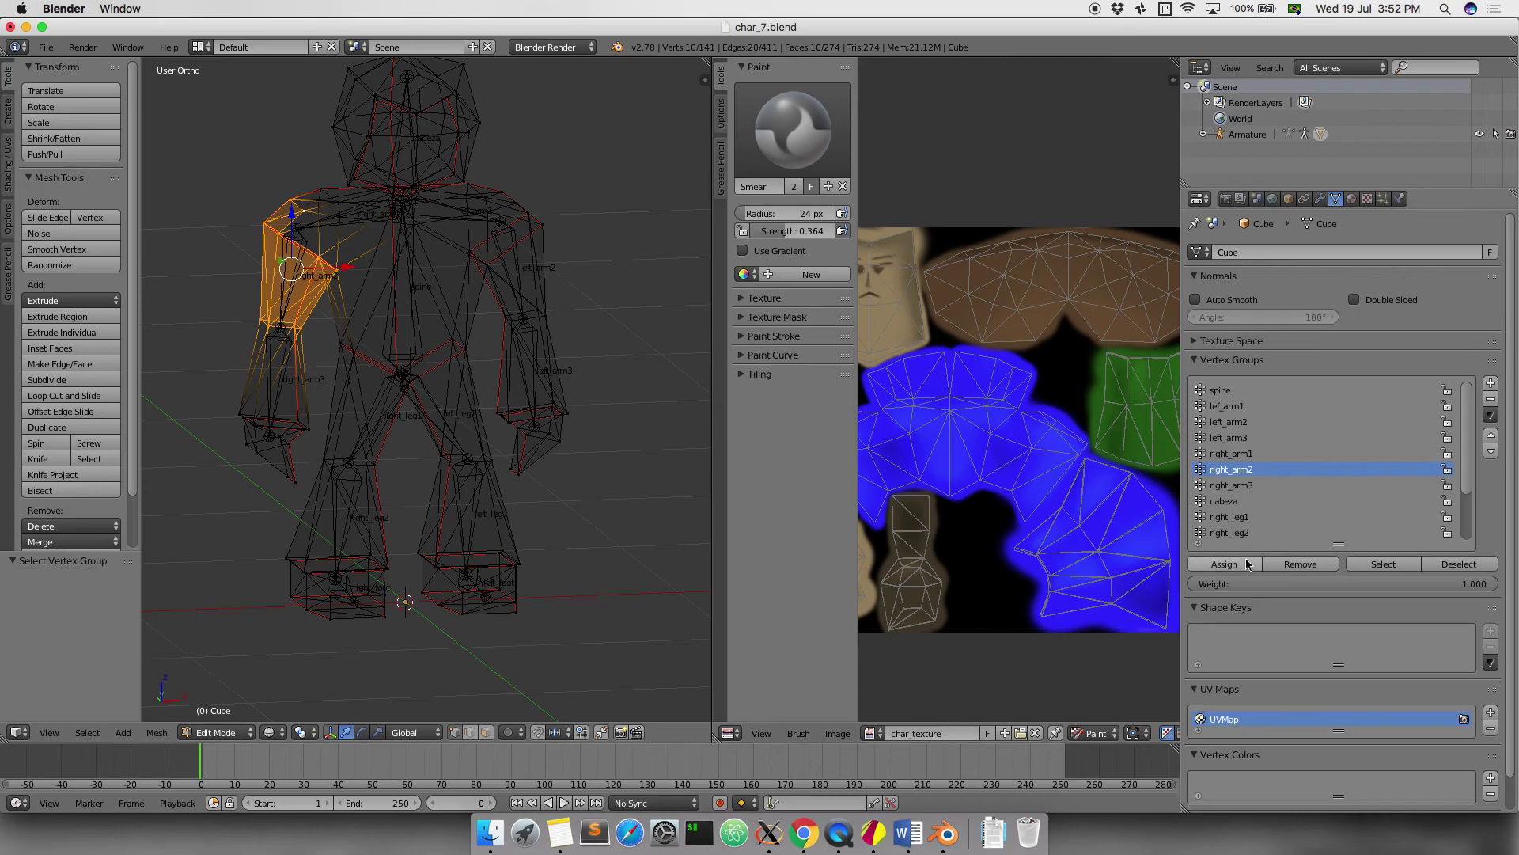
pyautogui.press('a')
pyautogui.click(204, 732)
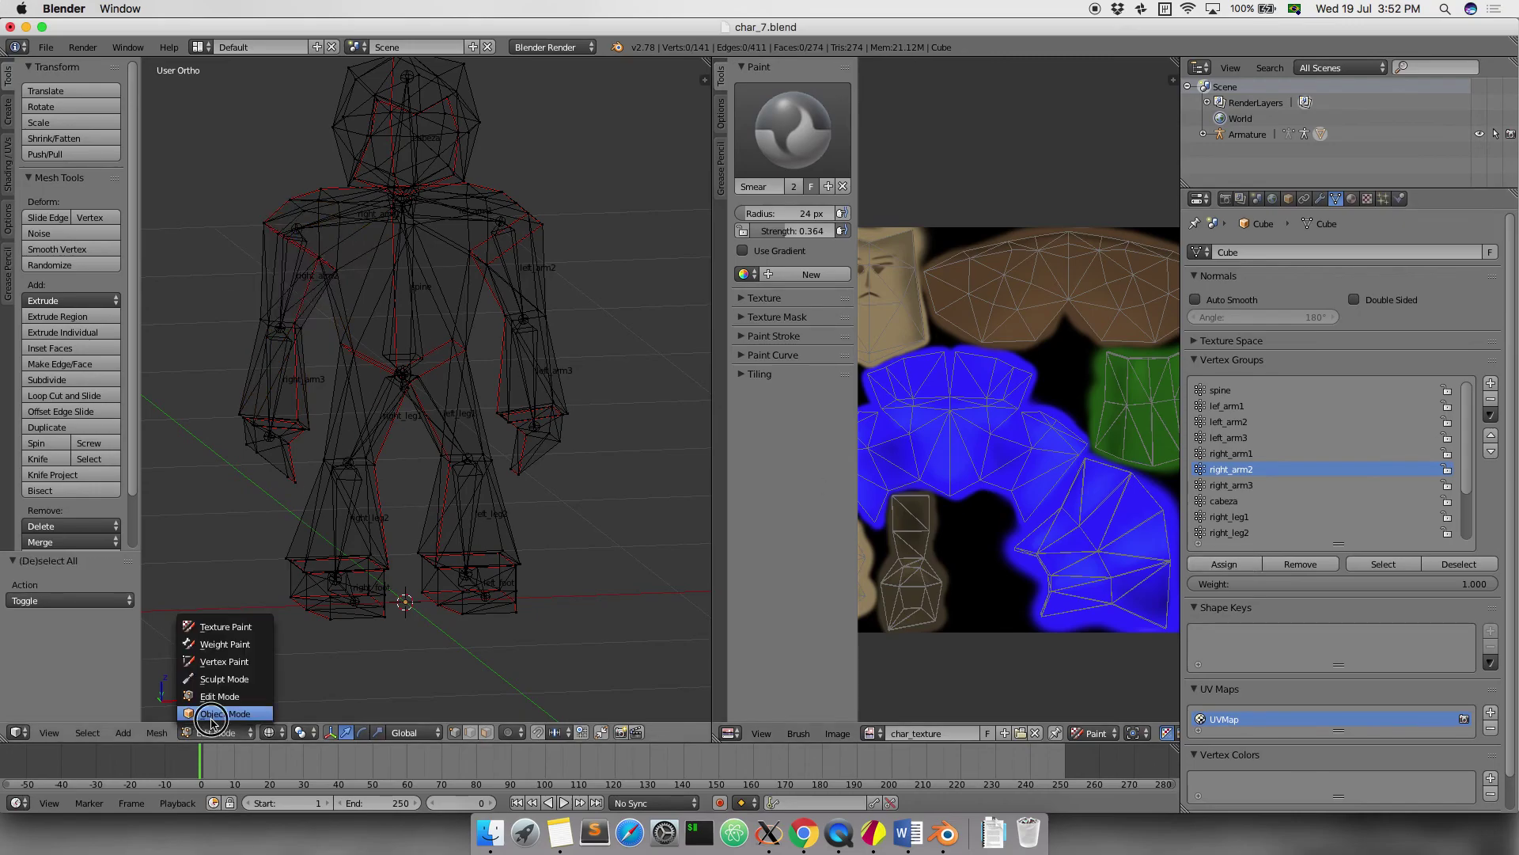
# Select the armature in solid shading, enter Pose Mode and view from the front
pyautogui.click(208, 713)
pyautogui.press('Tab')
pyautogui.press('Tab')
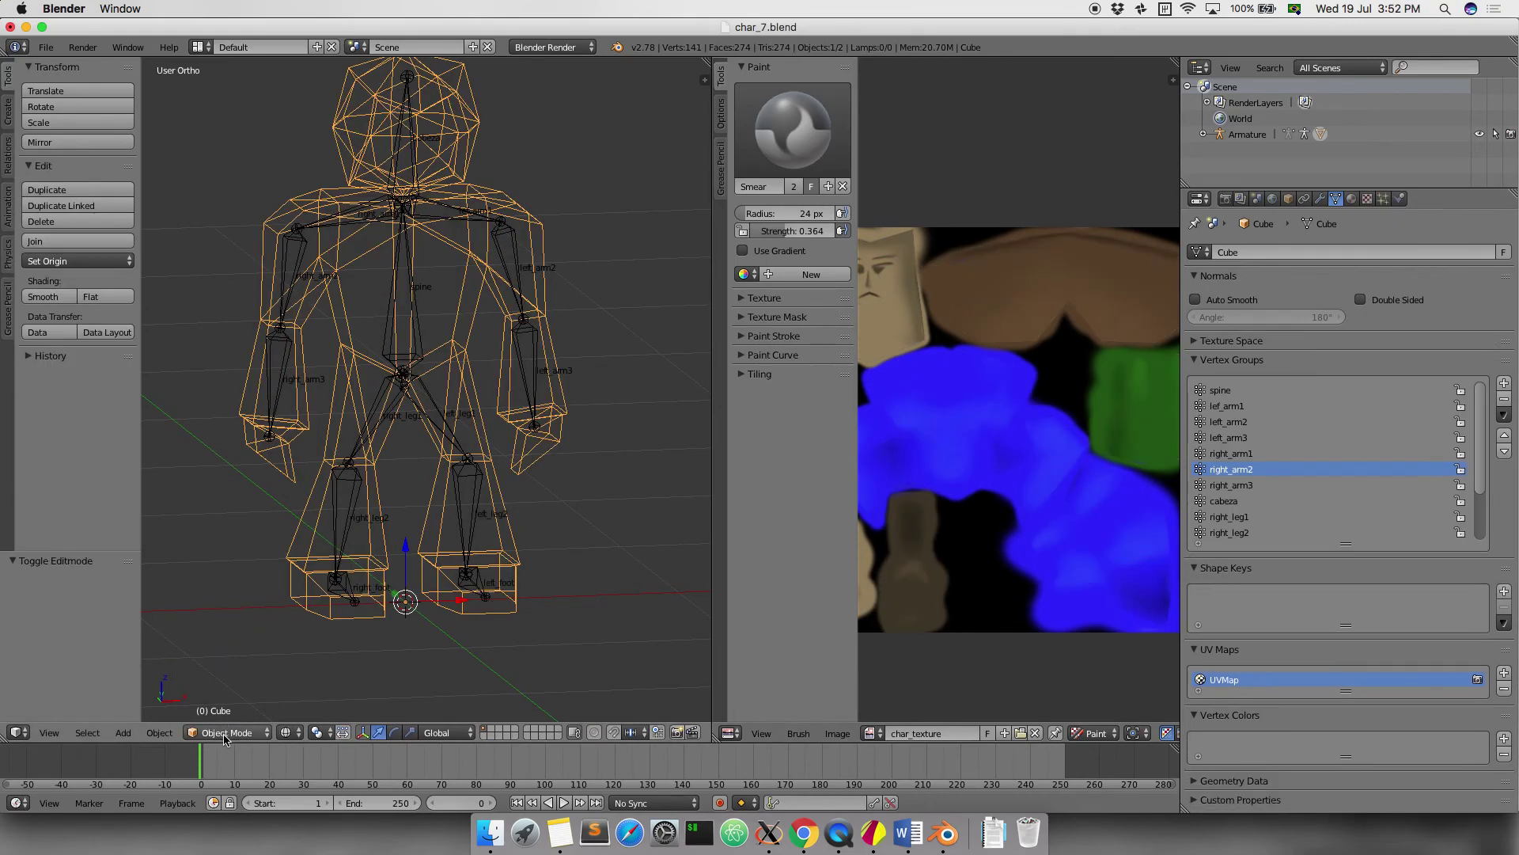
pyautogui.rightClick(344, 537)
pyautogui.press('z')
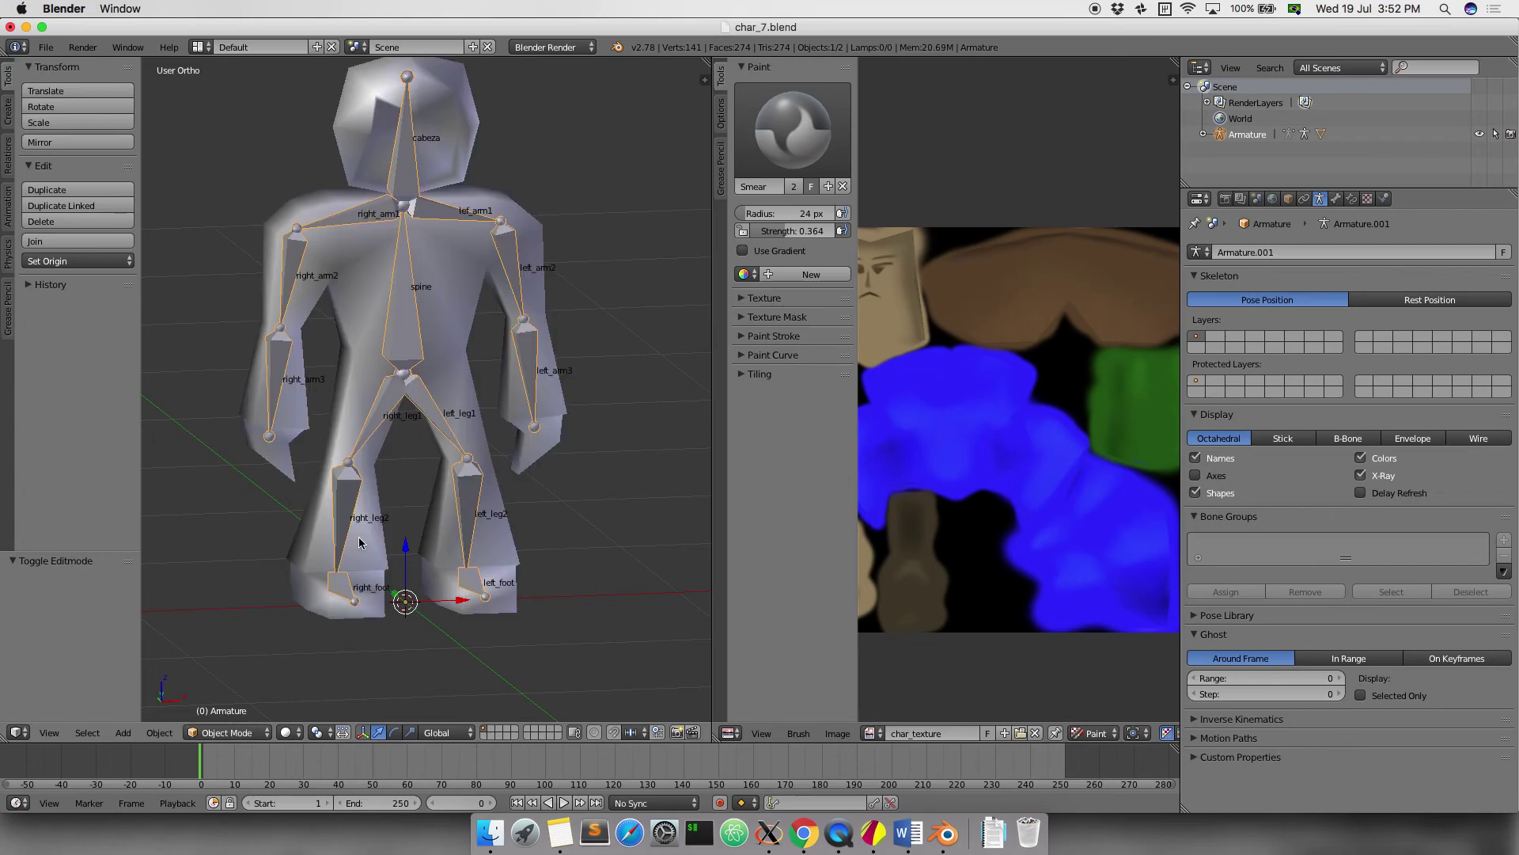
pyautogui.click(229, 732)
pyautogui.click(222, 672)
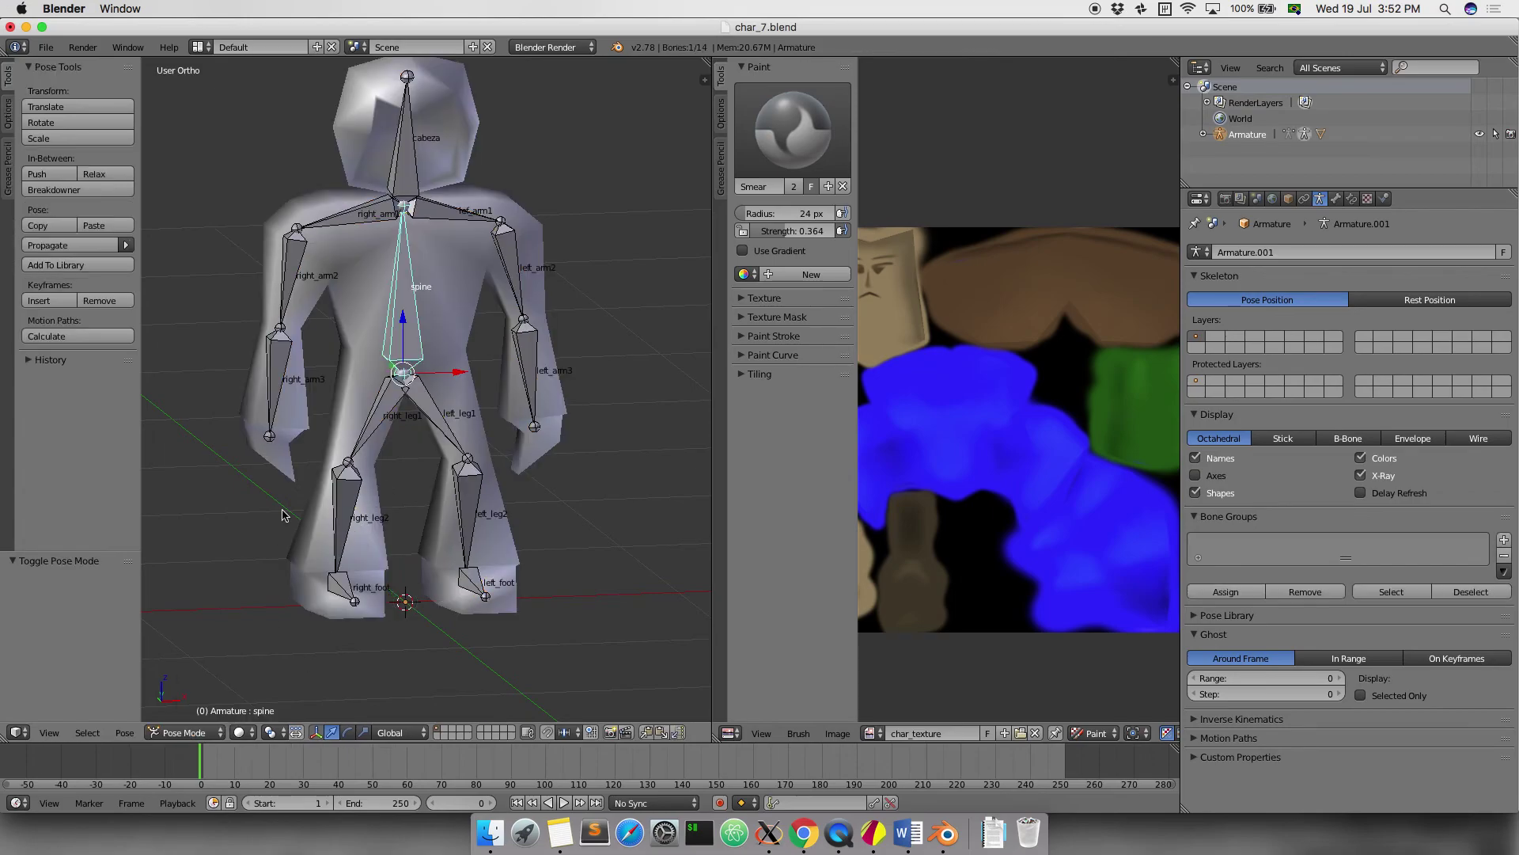
pyautogui.moveTo(362, 227); pyautogui.dragTo(324, 269, button='middle')
pyautogui.press('KP_1')
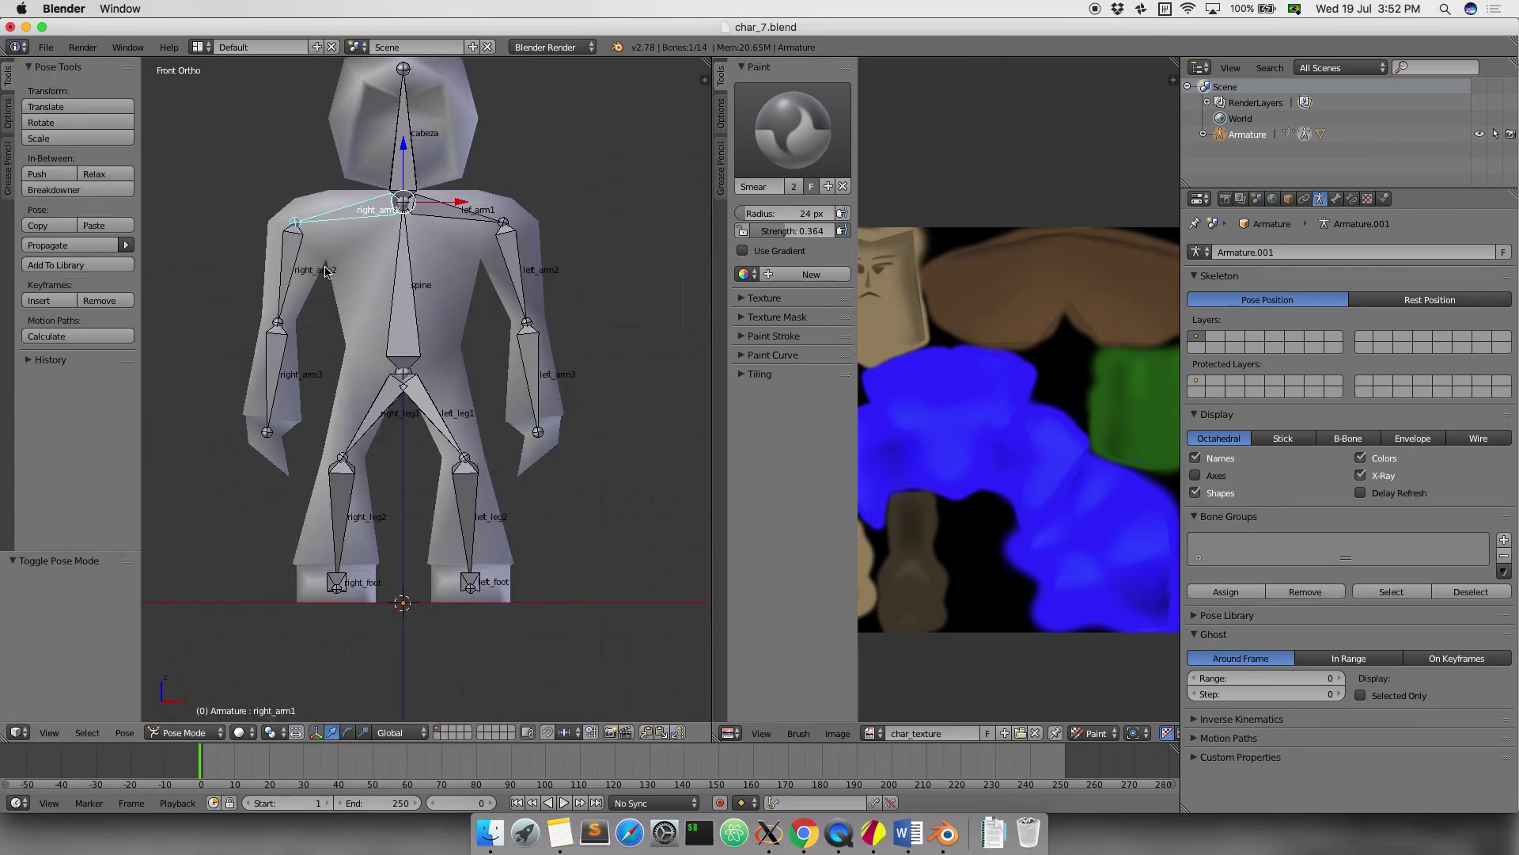
# Test-rotate the right upper-arm and spine bones, cancelling both
pyautogui.rightClick(285, 250)
pyautogui.press('r')
pyautogui.press('Escape')
pyautogui.rightClick(399, 348)
pyautogui.press('r')
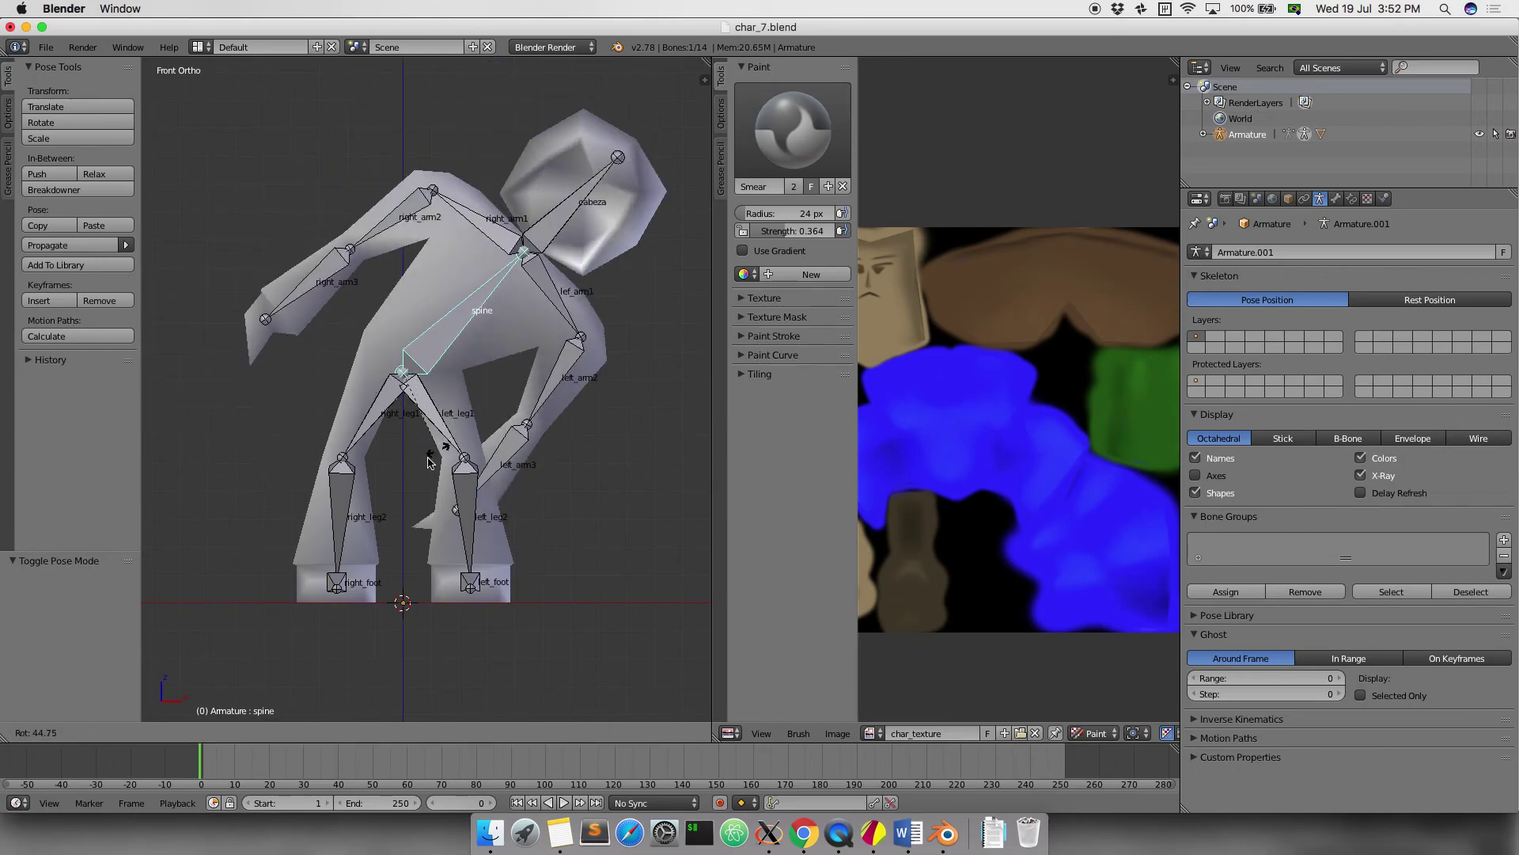
pyautogui.press('Escape')
# Select left_leg1, switch to textured shading and view from the right side
pyautogui.rightClick(447, 403)
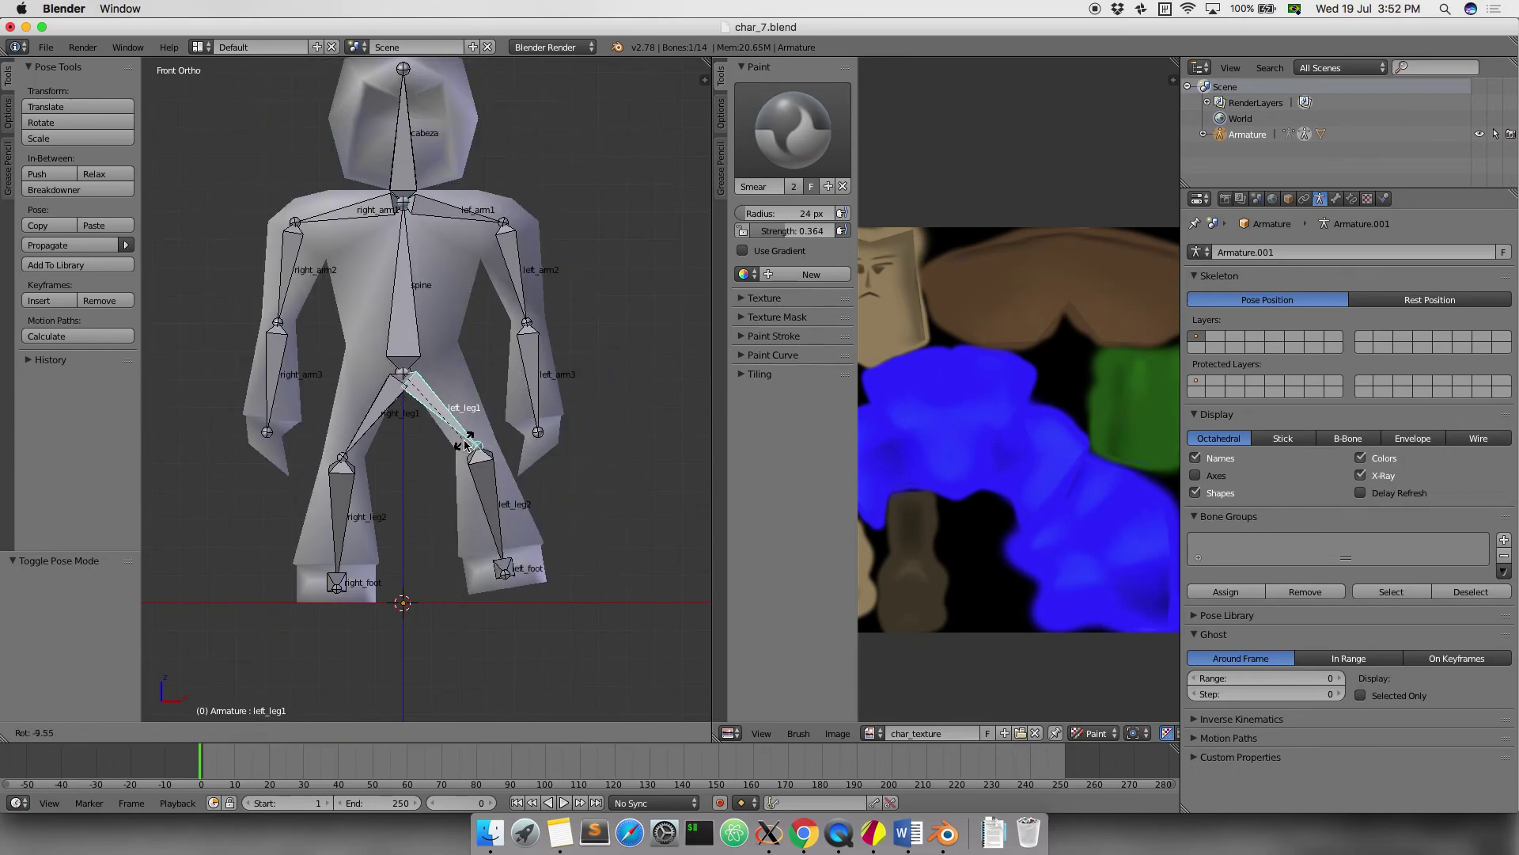
pyautogui.press('z')
pyautogui.hotkey('alt', 'z')
pyautogui.scroll(-2, 486, 386)
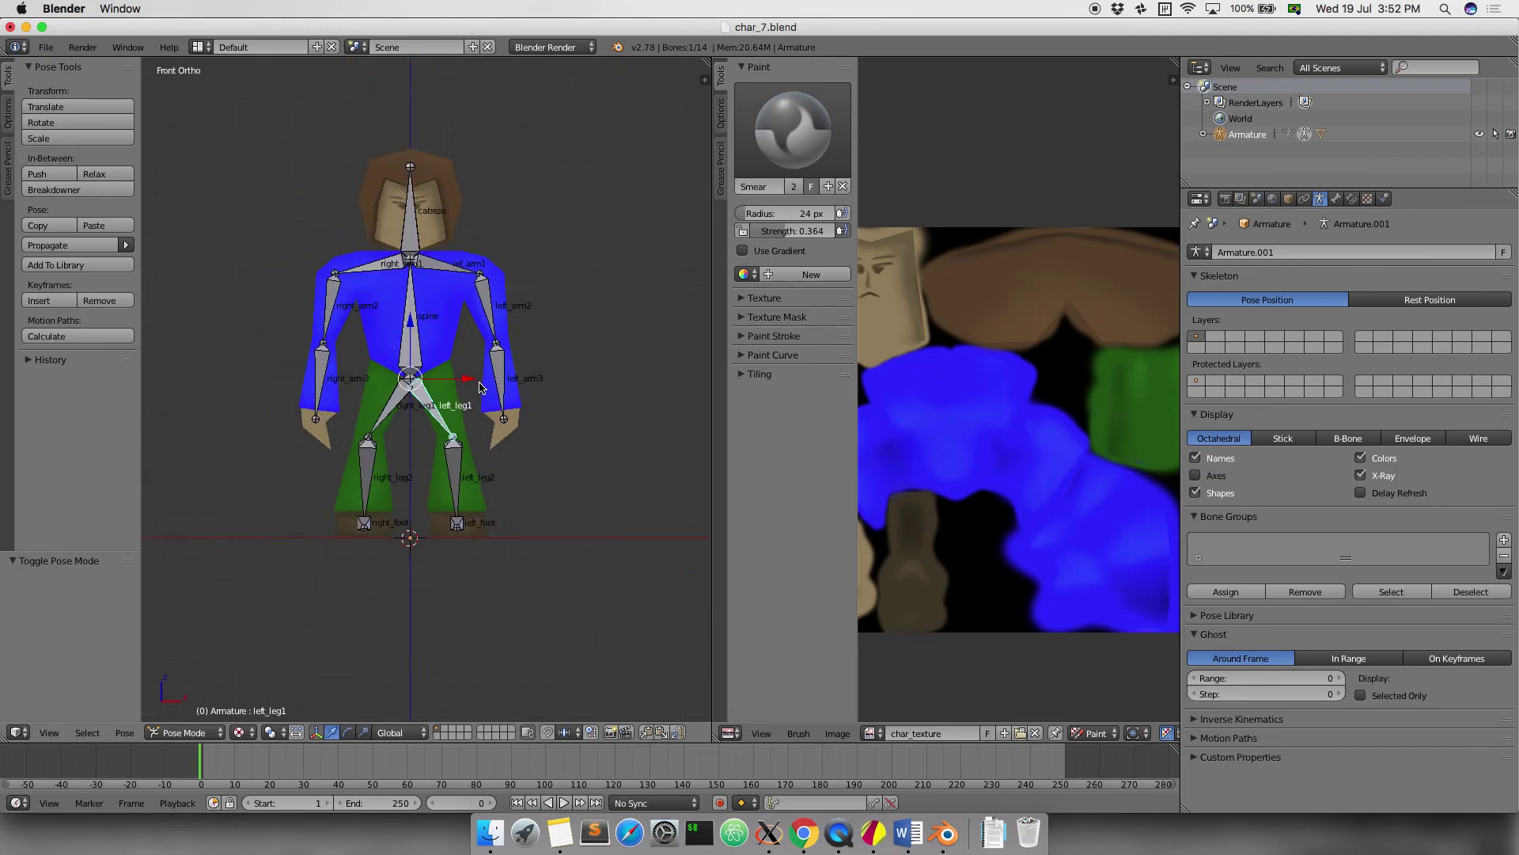
pyautogui.scroll(-1, 475, 376)
pyautogui.press('KP_3')
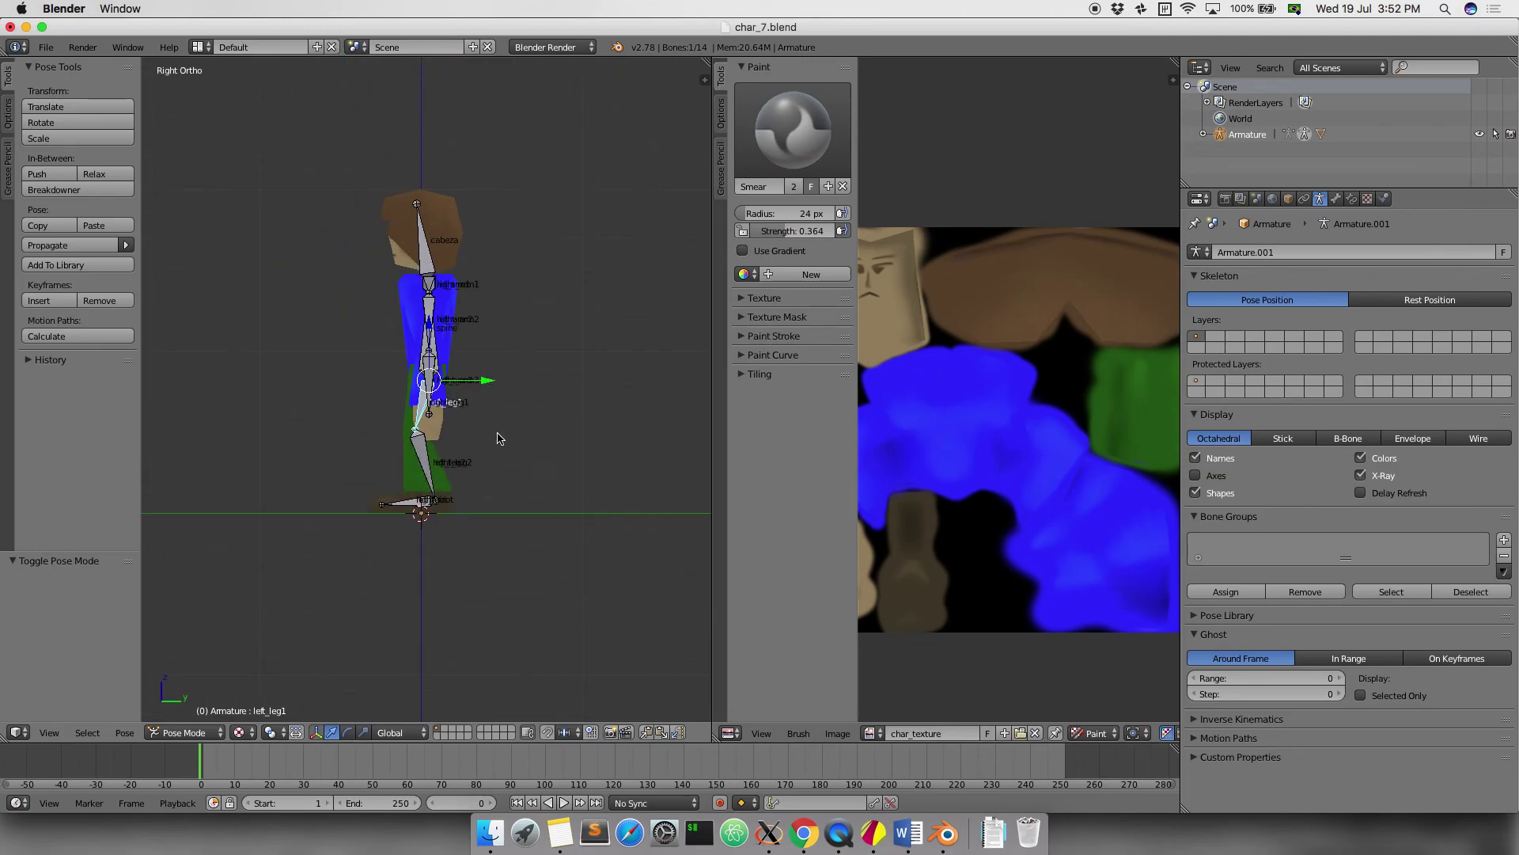
# Raise left_leg1 at the hip and bend left_leg2 -50.687° at the knee
pyautogui.press('r')
pyautogui.click(407, 465)
pyautogui.rightClick(378, 427)
pyautogui.press('r')
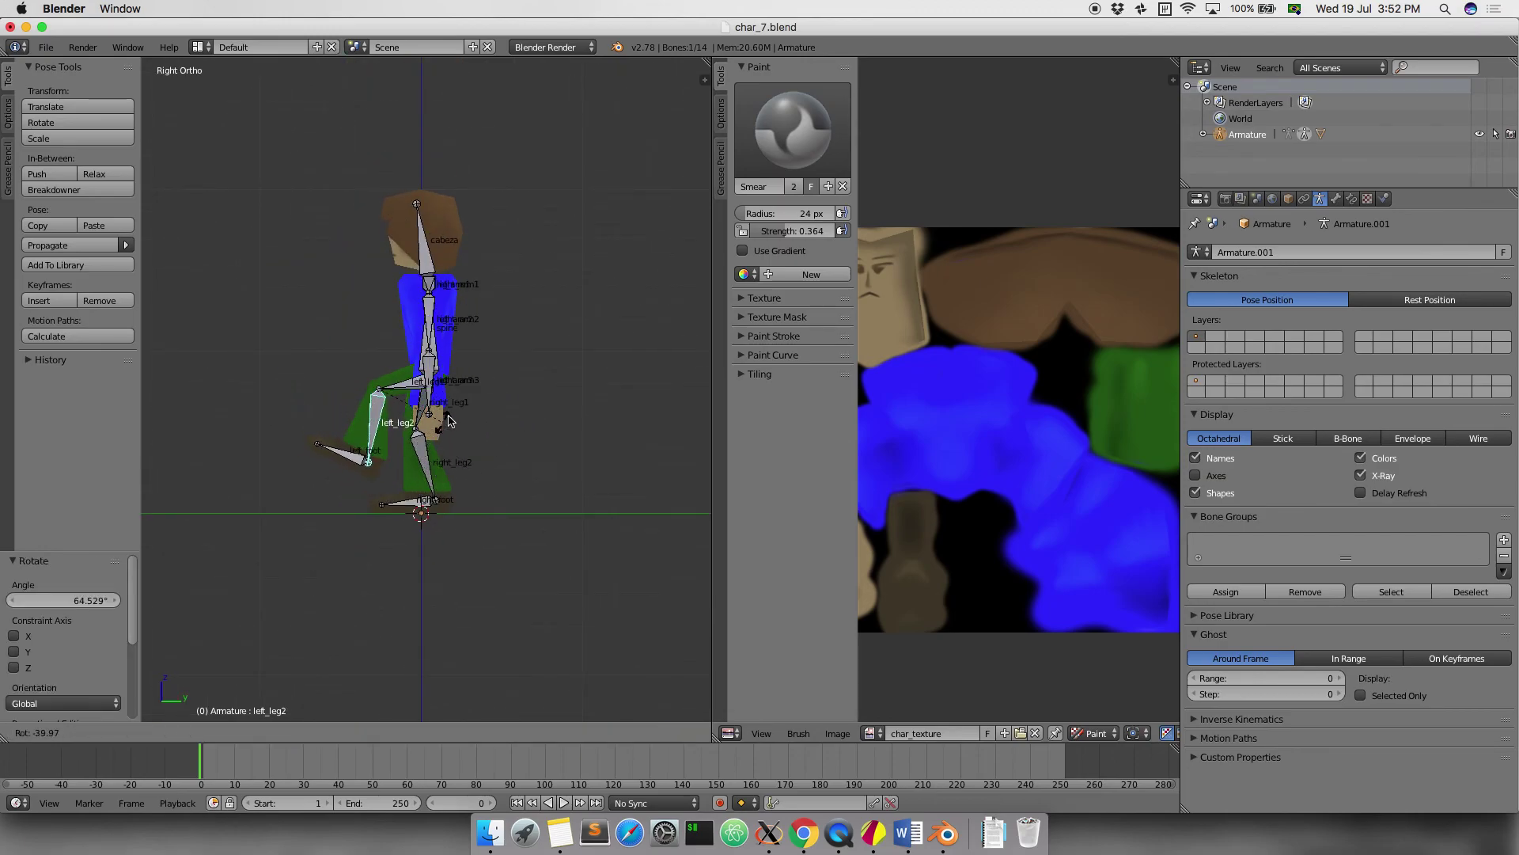
pyautogui.click(448, 420)
pyautogui.moveTo(448, 420); pyautogui.dragTo(562, 451, button='middle')
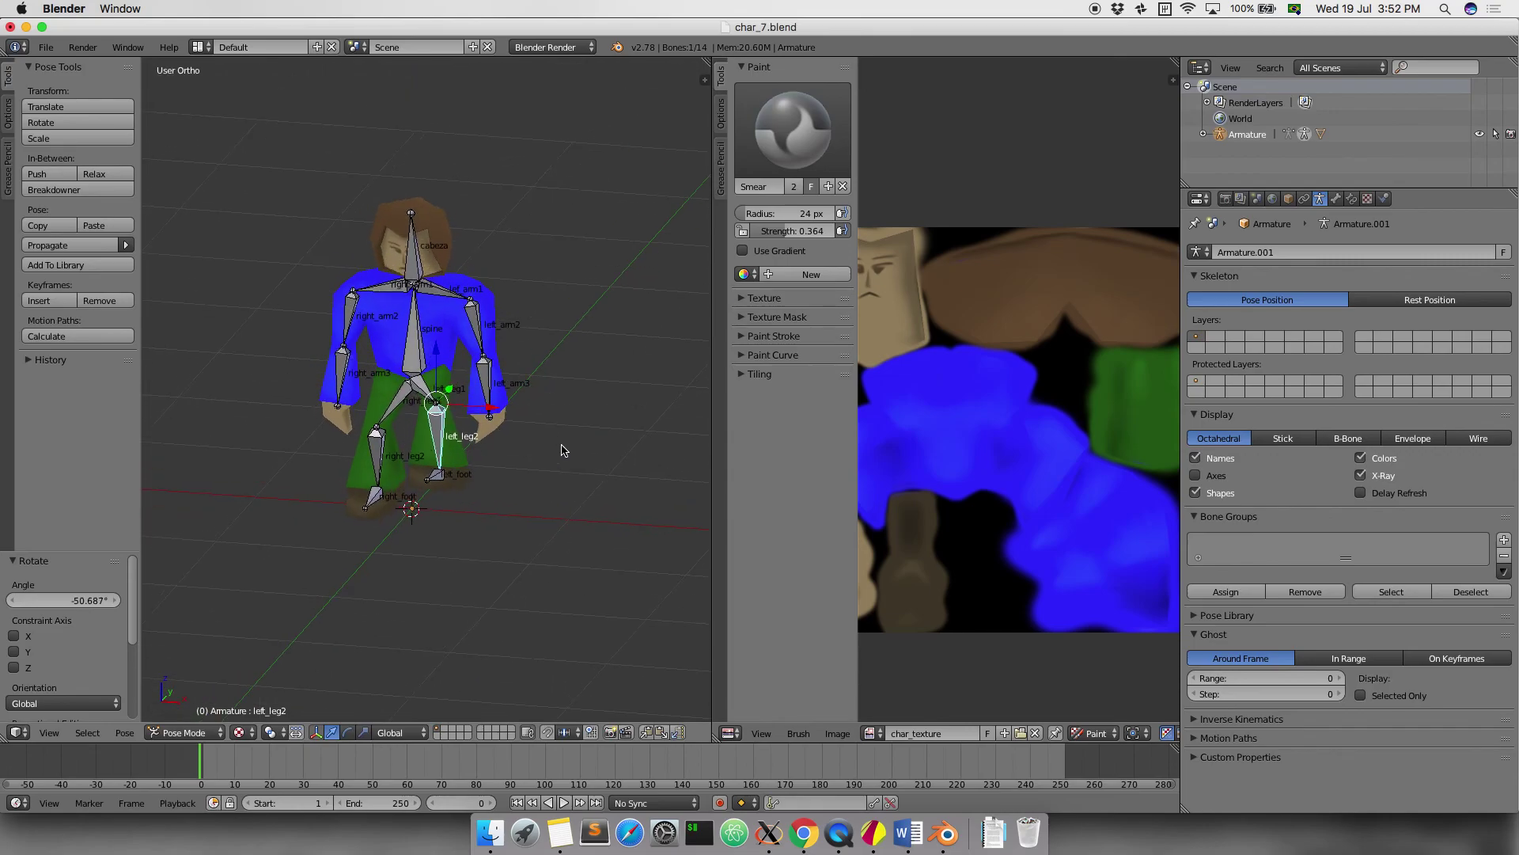
pyautogui.moveTo(436, 411); pyautogui.dragTo(486, 416, button='middle')
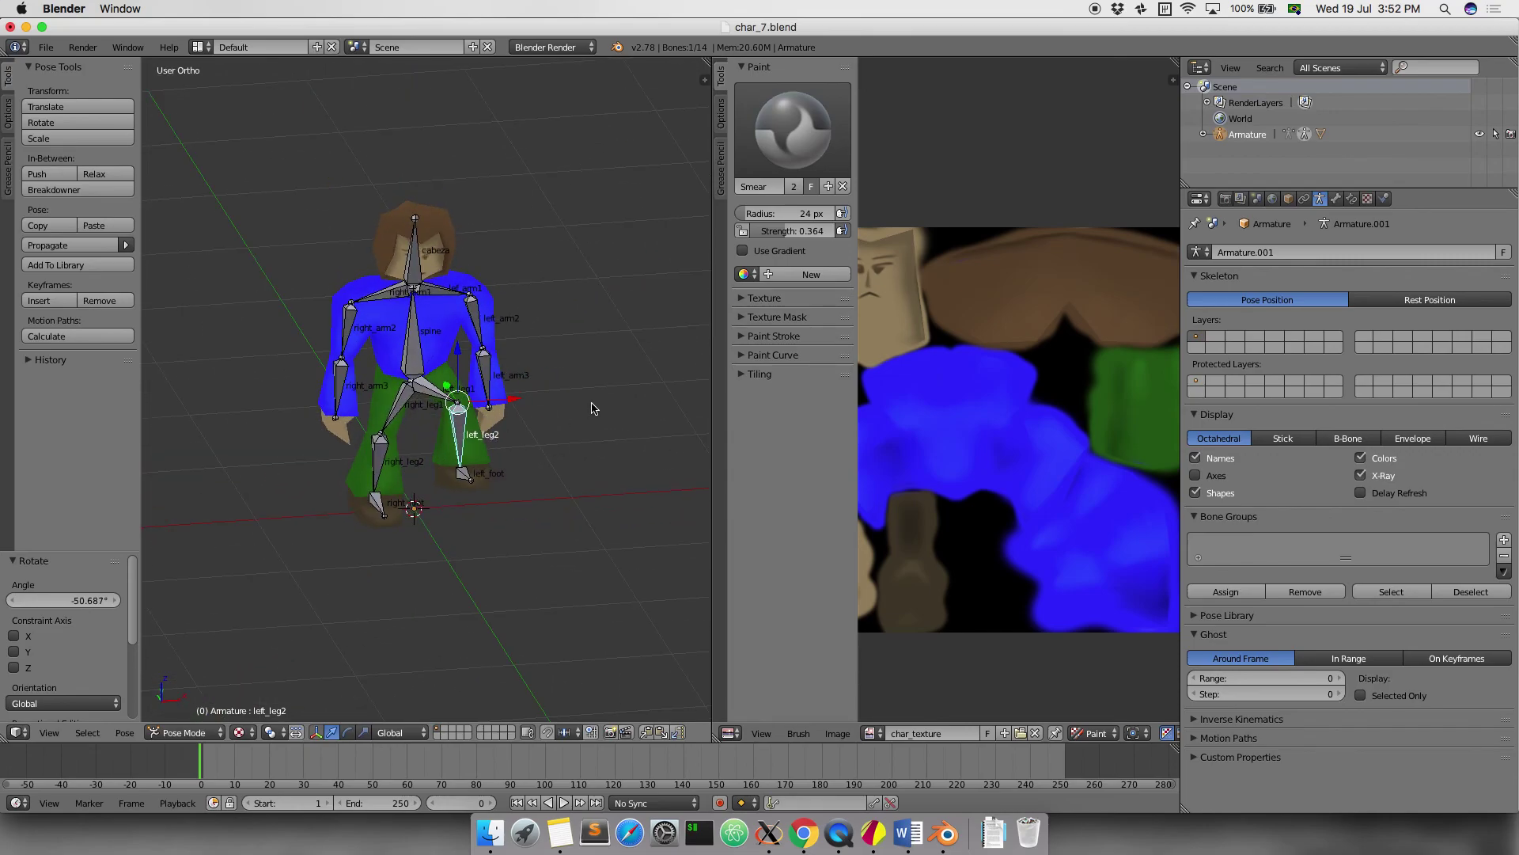